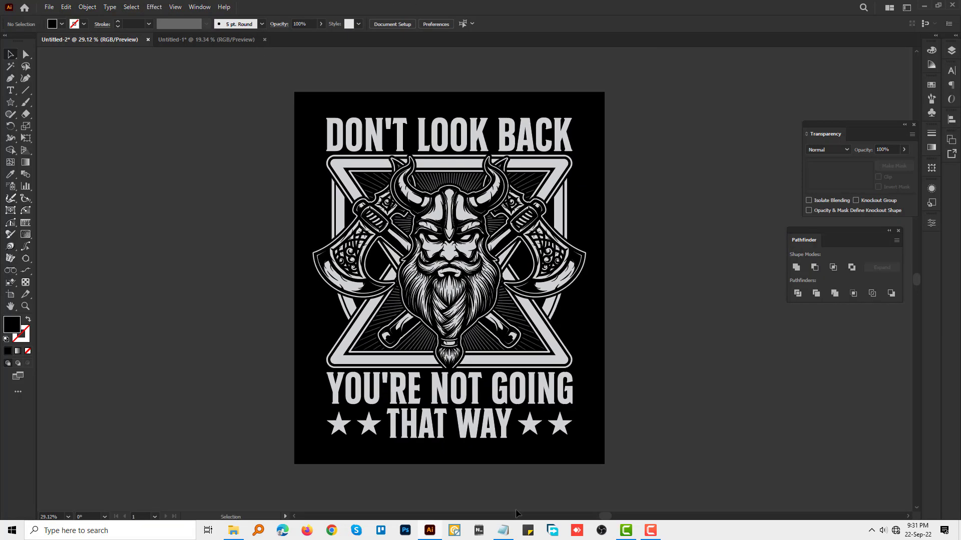
Hide the font notes and screen-capture the finished Viking design area
scroll(721, 223, up, 2)
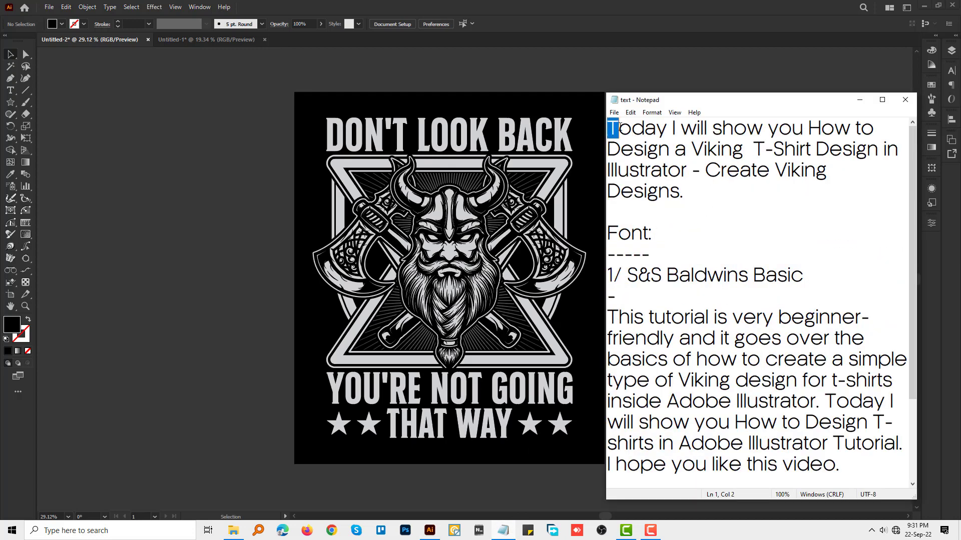
drag(619, 128, 662, 267)
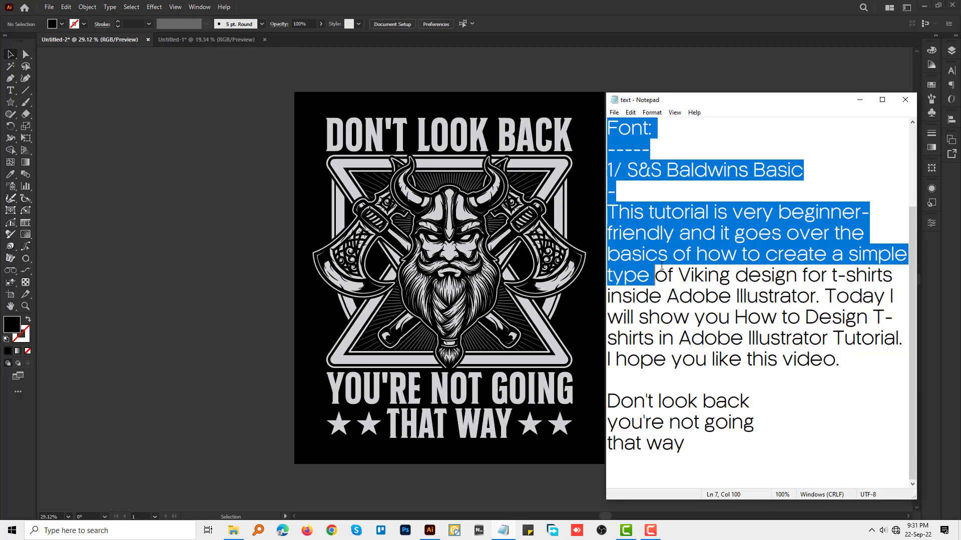
drag(662, 266, 800, 193)
click(807, 214)
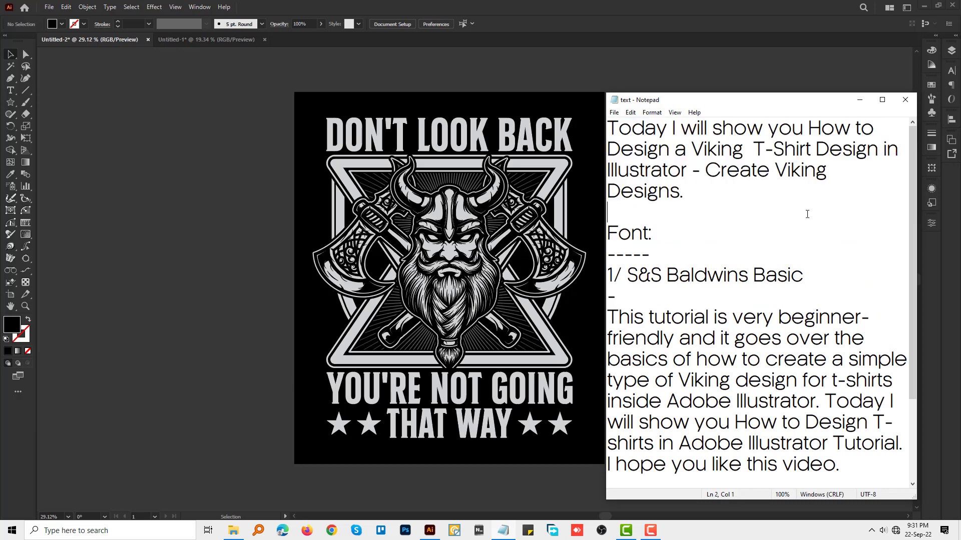
click(859, 100)
scroll(558, 286, down, 3)
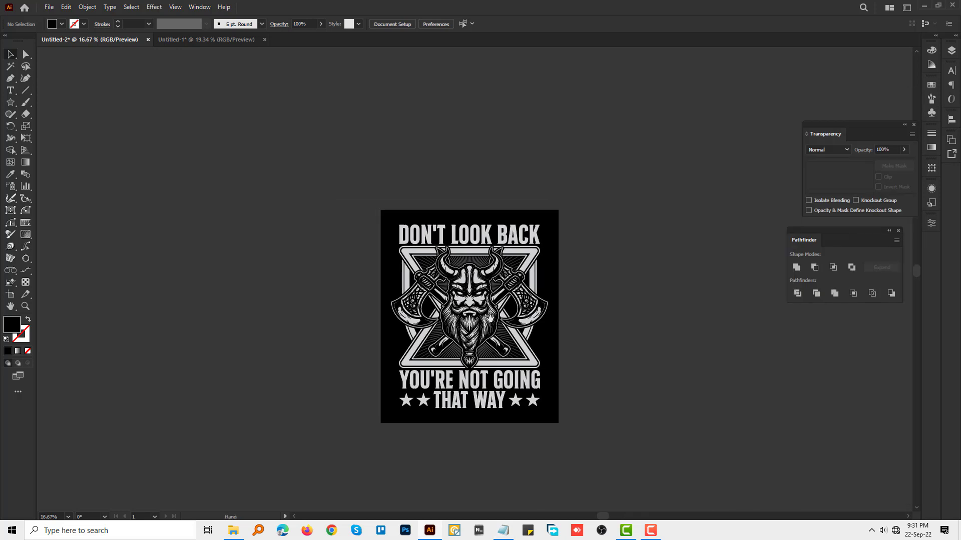
scroll(558, 285, up, 1)
key(Print)
drag(418, 163, 605, 386)
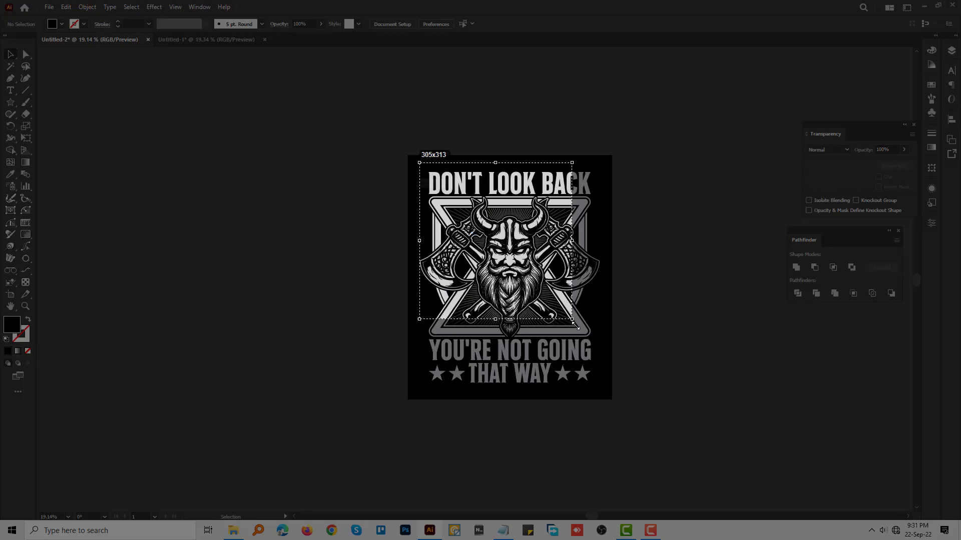
click(571, 397)
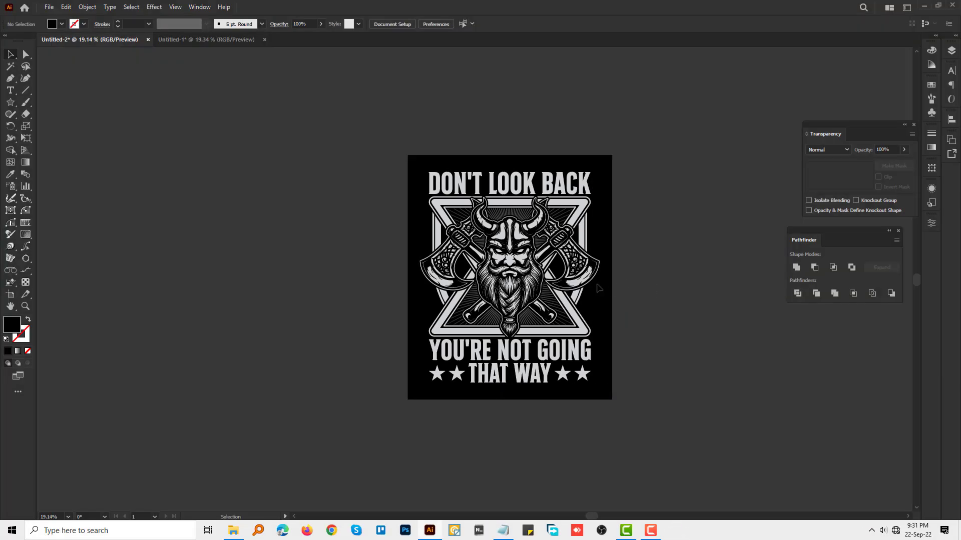
Select all the Viking artwork and delete it, leaving the plain black background
scroll(613, 282, down, 1)
key(ctrl+a)
click(505, 250)
key(Delete)
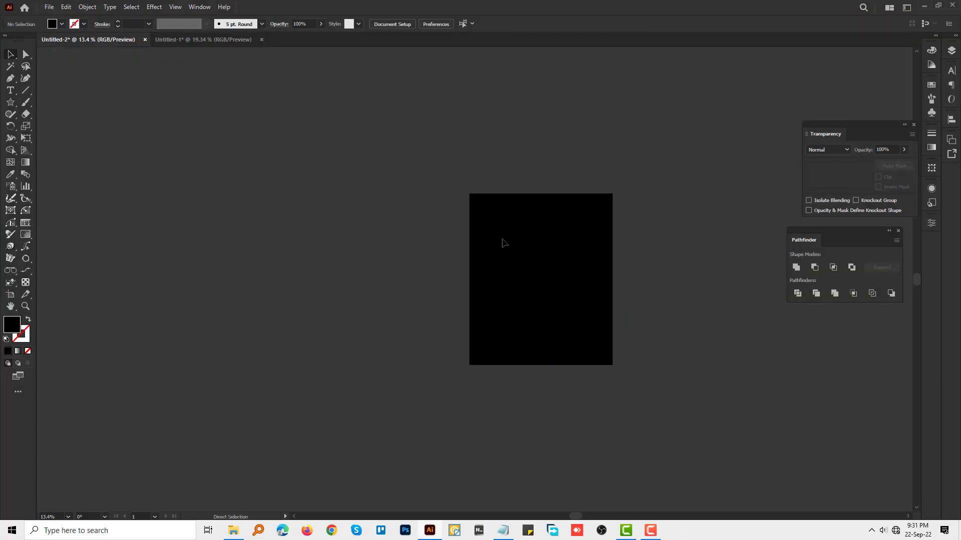
Paste the captured Viking poster and enlarge it as a reference image
key(ctrl+v)
scroll(523, 305, up, 3)
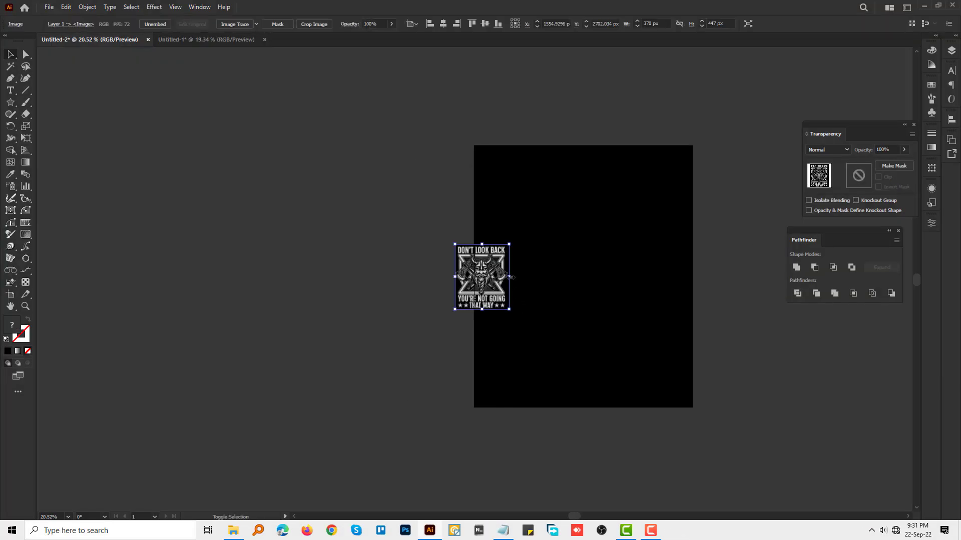
mouse_move(510, 277)
mouse_down()
mouse_move(674, 317)
mouse_move(430, 325)
mouse_up()
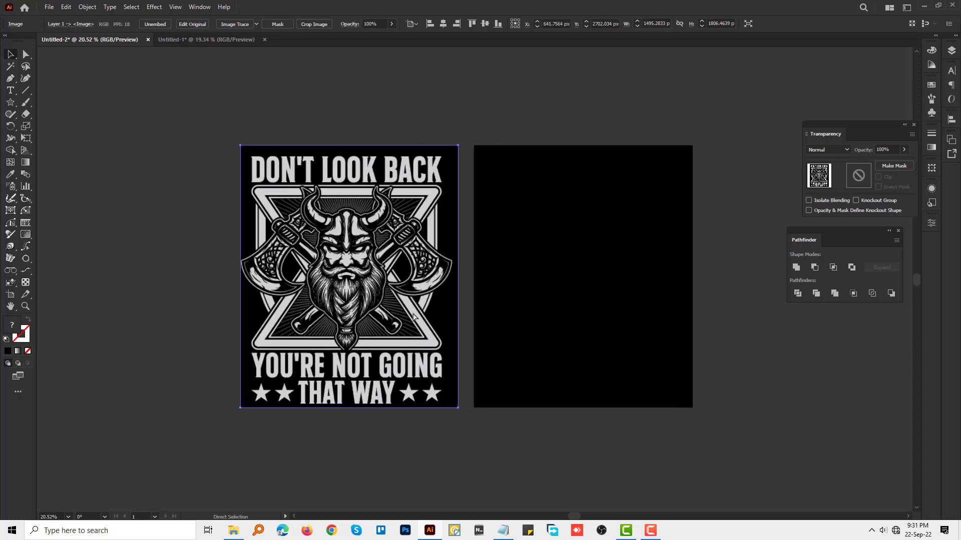
click(557, 172)
scroll(489, 282, down, 1)
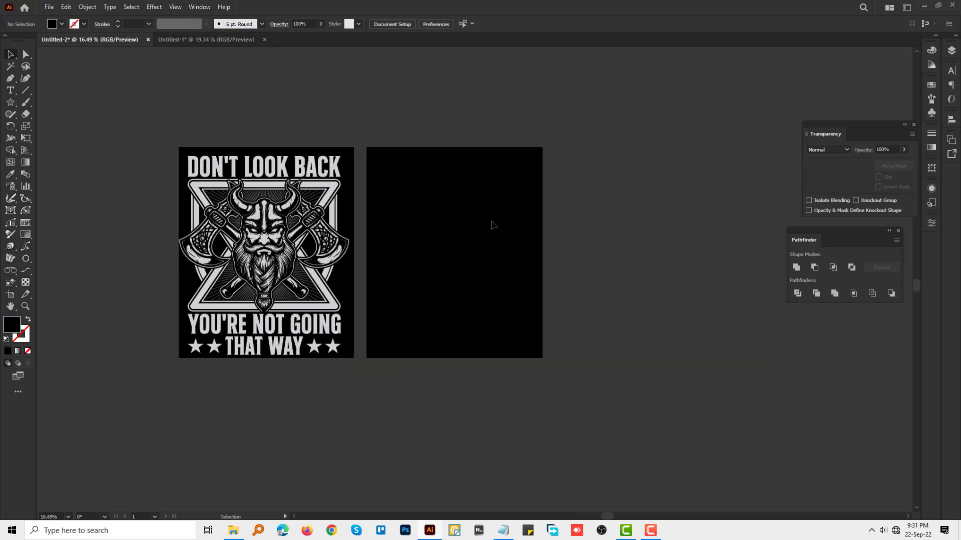
Bring the slogan notes in Notepad to the front
scroll(715, 476, down, 3)
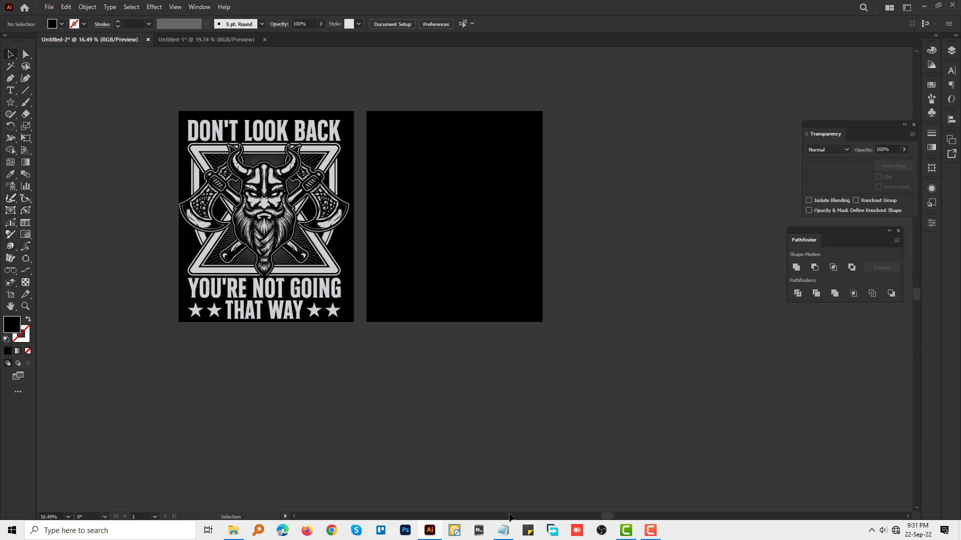
click(503, 530)
scroll(700, 425, down, 2)
drag(696, 444, 572, 419)
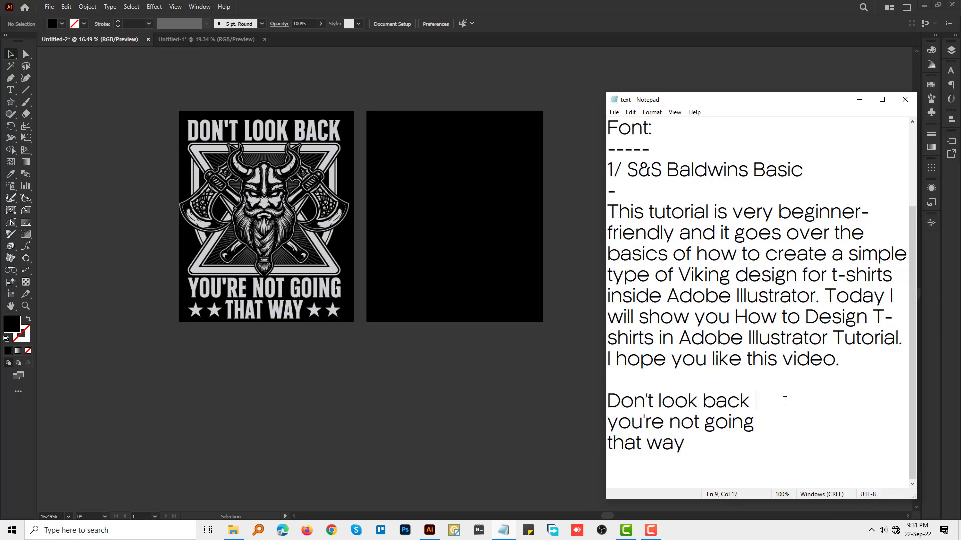
Paste the line "Don't look back" as enlarged text in Illustrator
drag(782, 401, 589, 400)
click(574, 398)
mouse_move(639, 275)
mouse_down()
mouse_move(448, 277)
mouse_move(720, 408)
mouse_up()
key(ctrl+v)
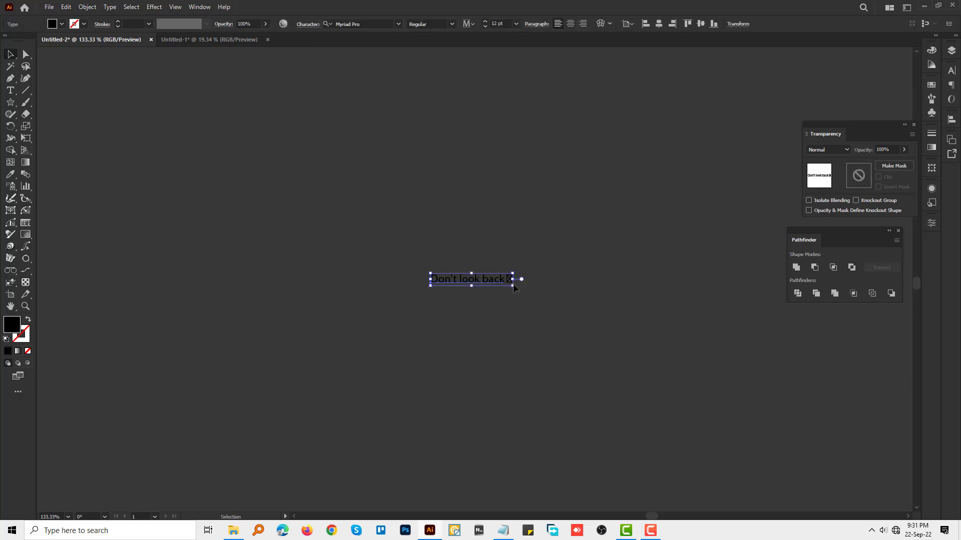
drag(513, 285, 712, 400)
click(575, 465)
Paste "you're not going" enlarged beneath "Don't look back"
click(528, 530)
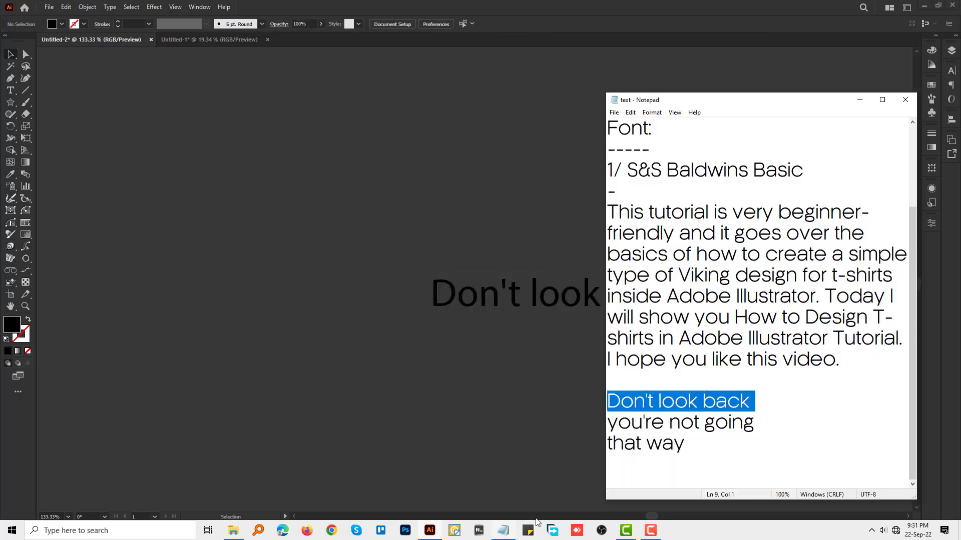
drag(795, 440, 599, 421)
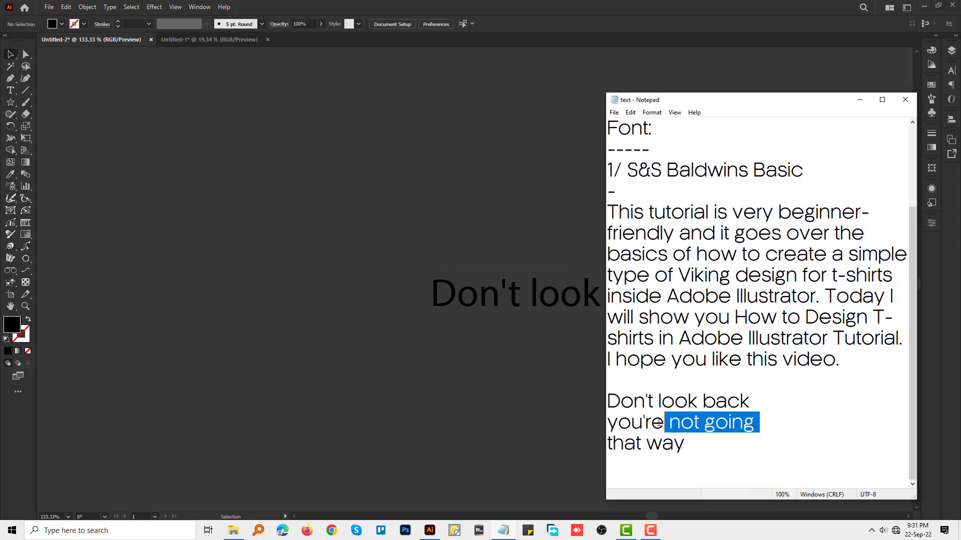
drag(792, 427, 607, 423)
click(511, 390)
key(ctrl+v)
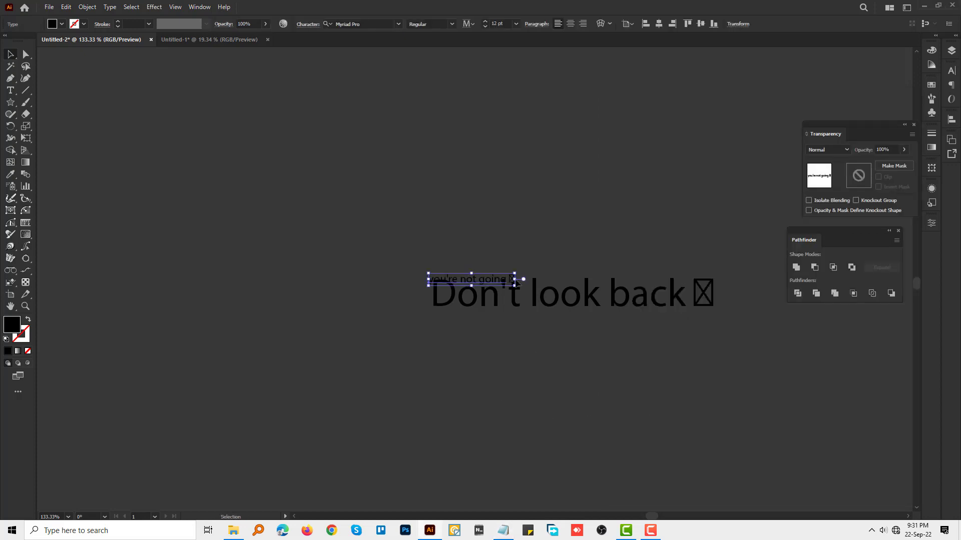
mouse_move(513, 286)
mouse_down()
mouse_move(563, 297)
mouse_move(545, 314)
mouse_move(702, 407)
mouse_up()
click(518, 506)
Add "that way" as the largest line below the others, then select all three
click(503, 531)
drag(701, 445, 596, 445)
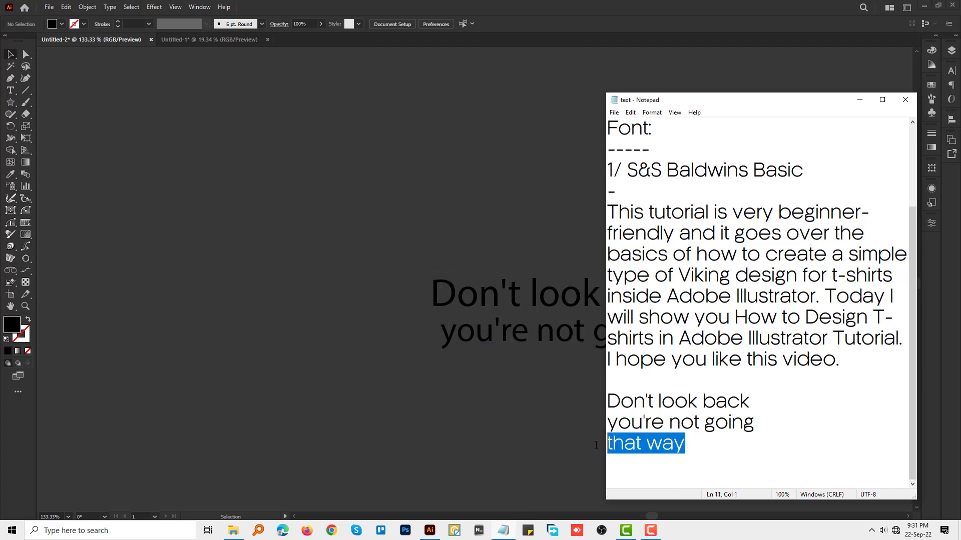
key(ctrl+c)
click(584, 449)
key(ctrl+v)
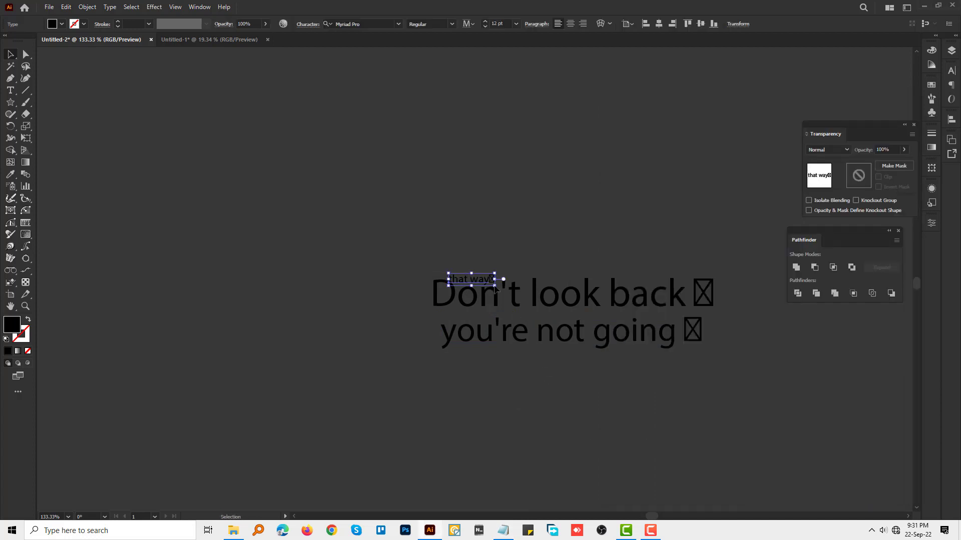
drag(519, 297, 708, 343)
drag(575, 315, 576, 380)
click(800, 364)
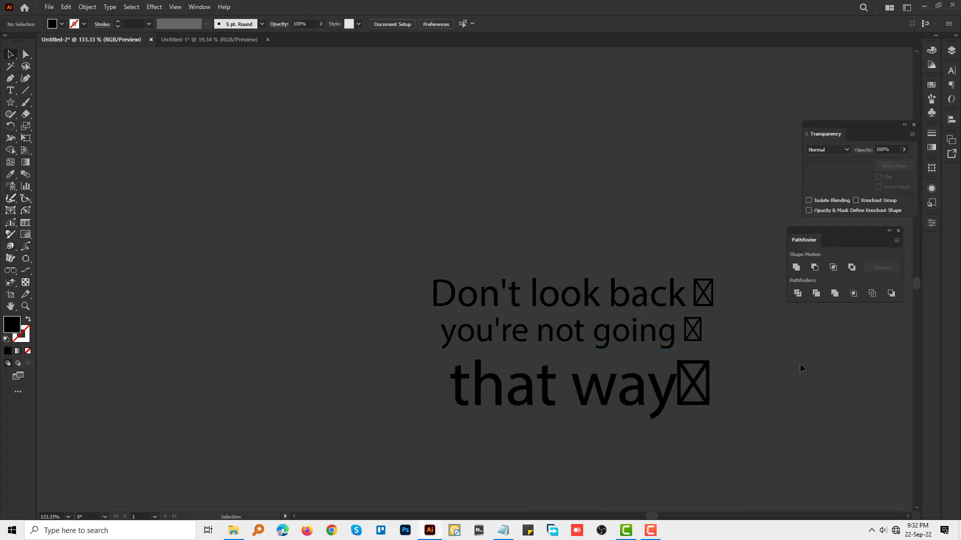
scroll(501, 294, down, 1)
drag(641, 310, 500, 295)
key(ctrl+a)
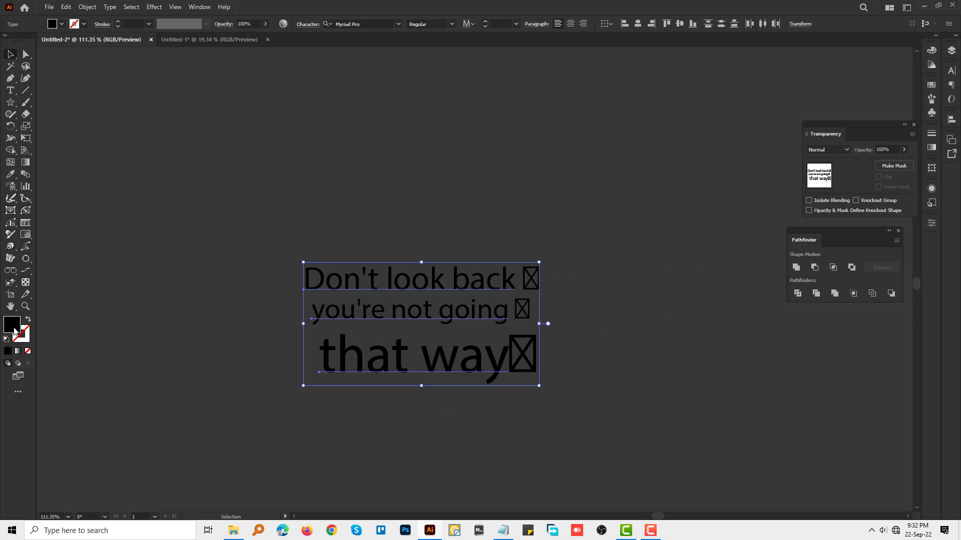
Give the slogan text a white #ffffff fill
double_click(14, 330)
text(ffffff)
click(586, 200)
click(618, 302)
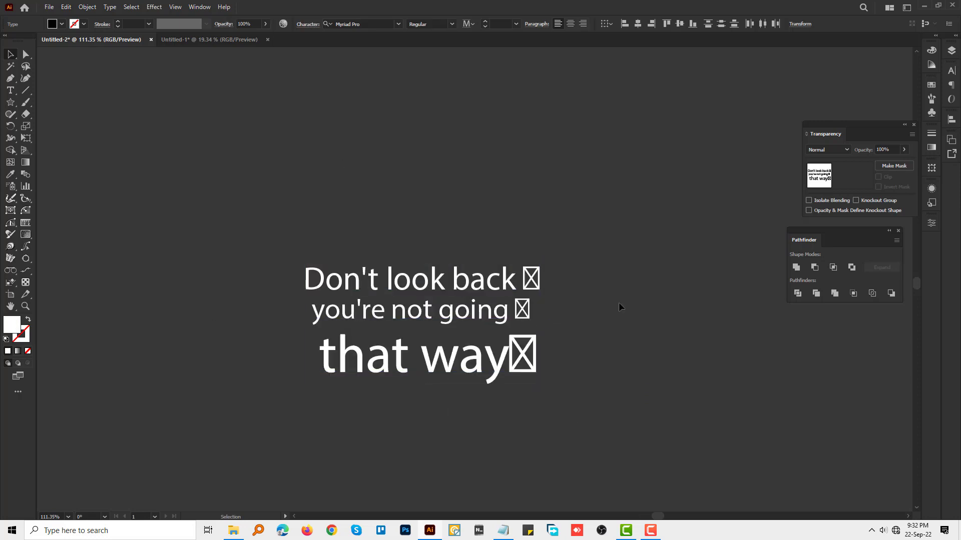
scroll(619, 302, down, 2)
scroll(607, 351, up, 5)
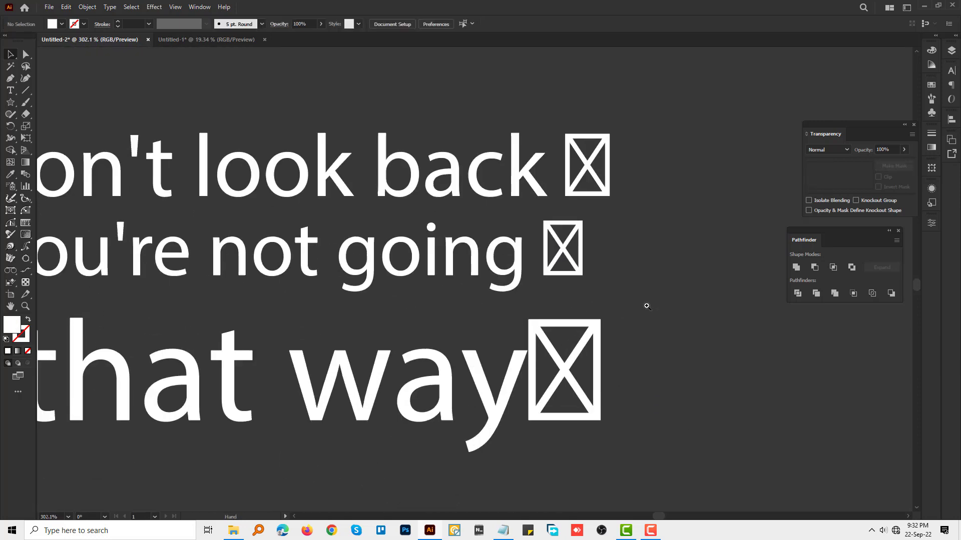
scroll(647, 306, down, 2)
Set the slogan text to the Baldwins Basic font named in the notes
key(ctrl+a)
click(503, 531)
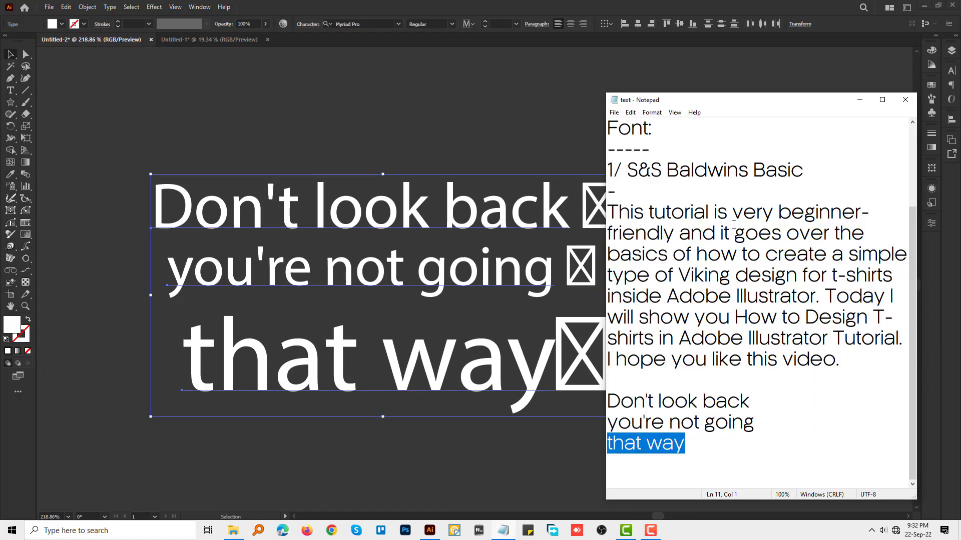
drag(804, 170, 655, 169)
click(450, 245)
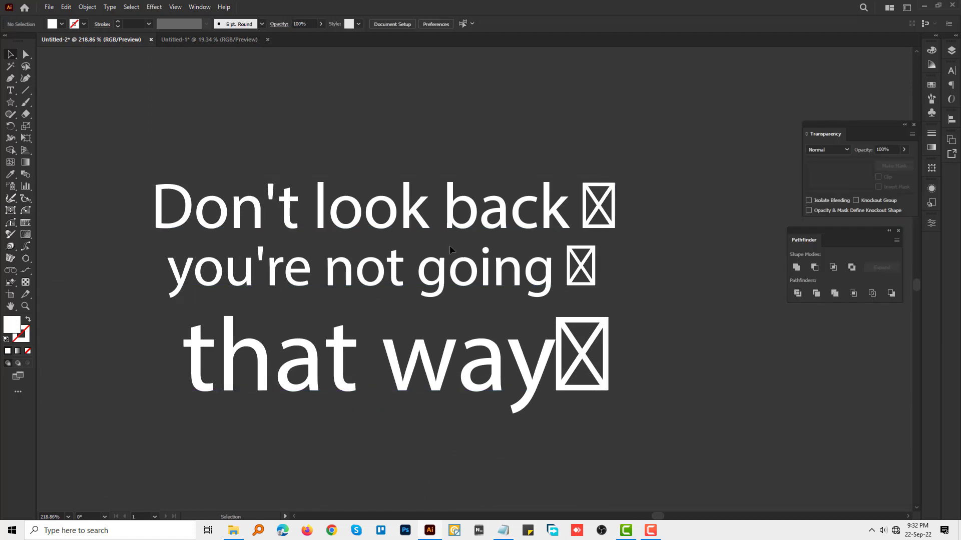
click(572, 362)
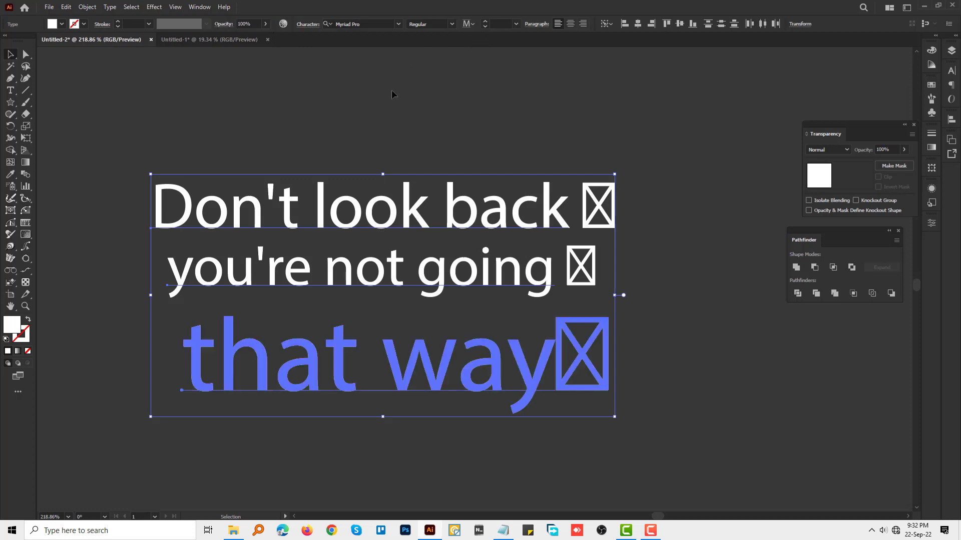
click(352, 24)
text(bebas)
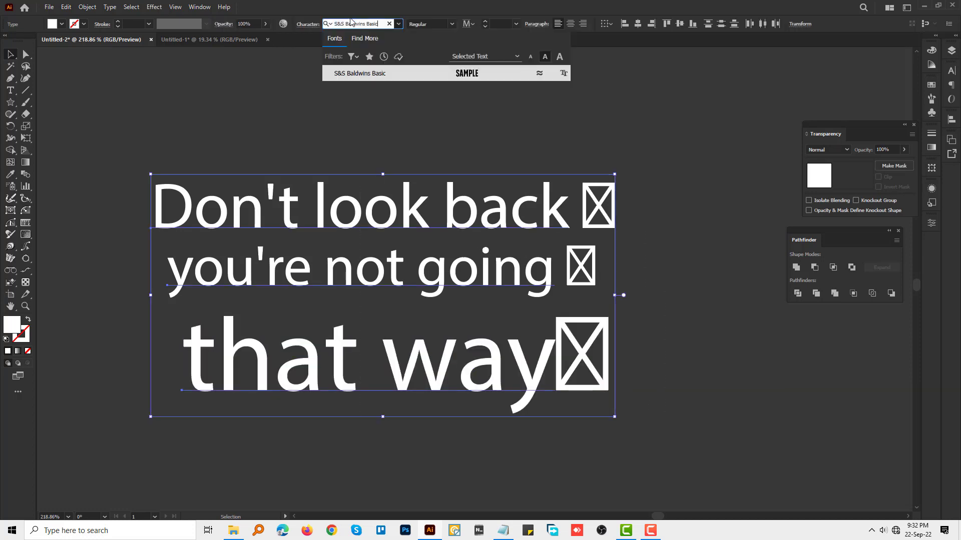
key(Return)
click(599, 191)
Zoom out and enlarge the slogan text beside the black artboard
key(z)
alt+click(367, 236)
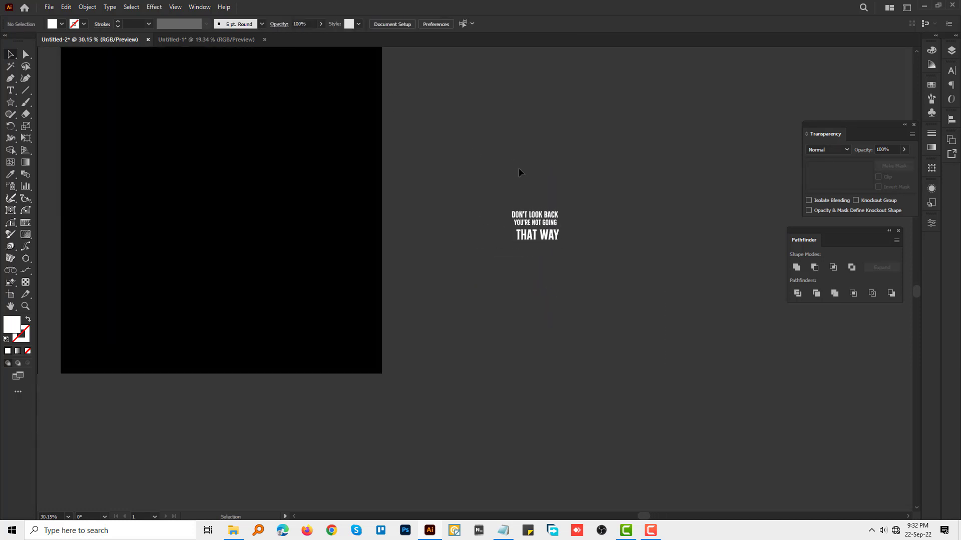
key(v)
mouse_move(519, 174)
mouse_down()
mouse_move(567, 248)
mouse_move(736, 348)
mouse_up()
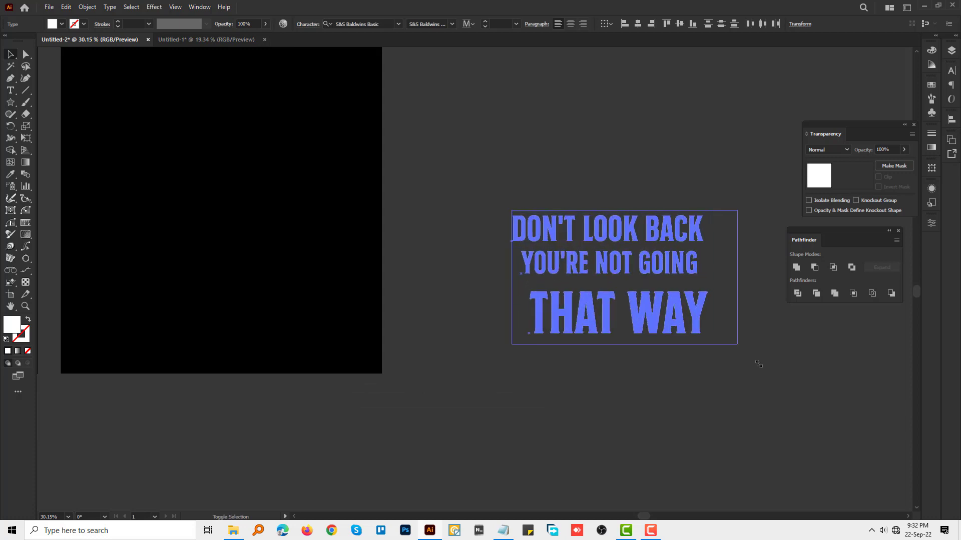
scroll(504, 275, down, 3)
scroll(511, 259, up, 4)
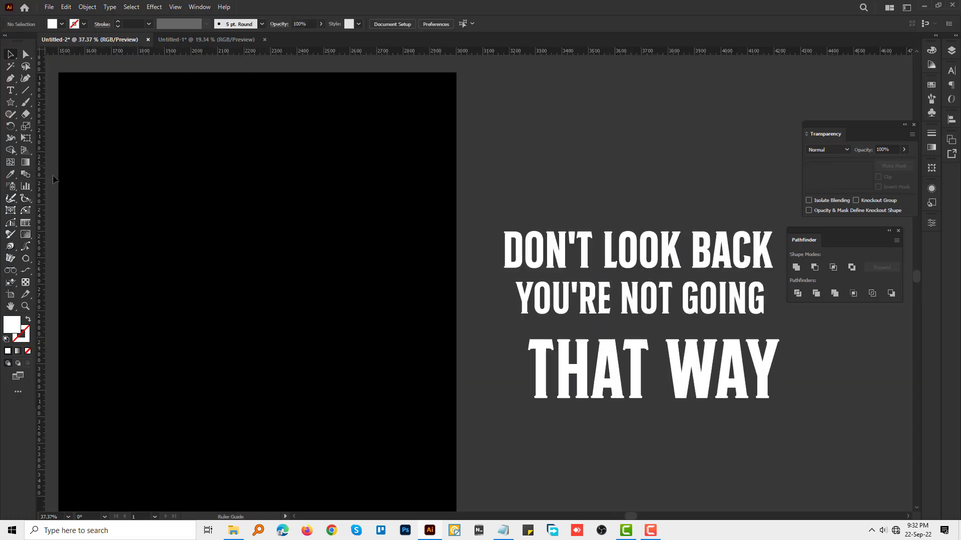
drag(54, 180, 107, 233)
drag(47, 159, 403, 267)
scroll(395, 250, down, 3)
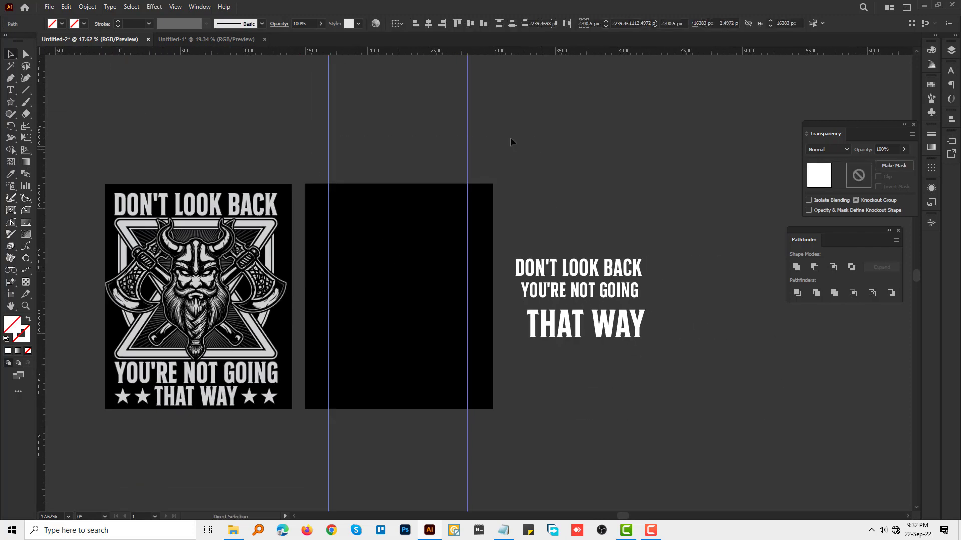
key(v)
key(ctrl+shift+a)
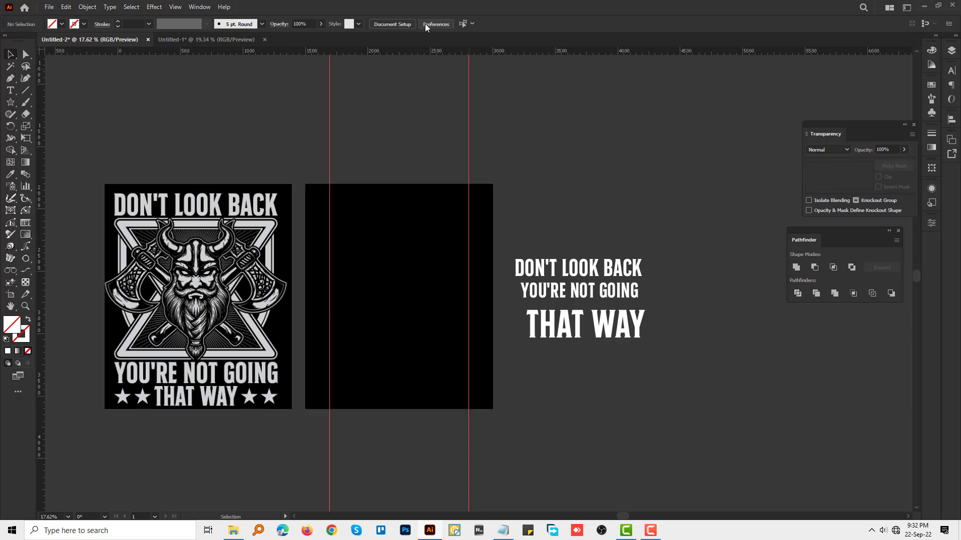
scroll(360, 188, up, 3)
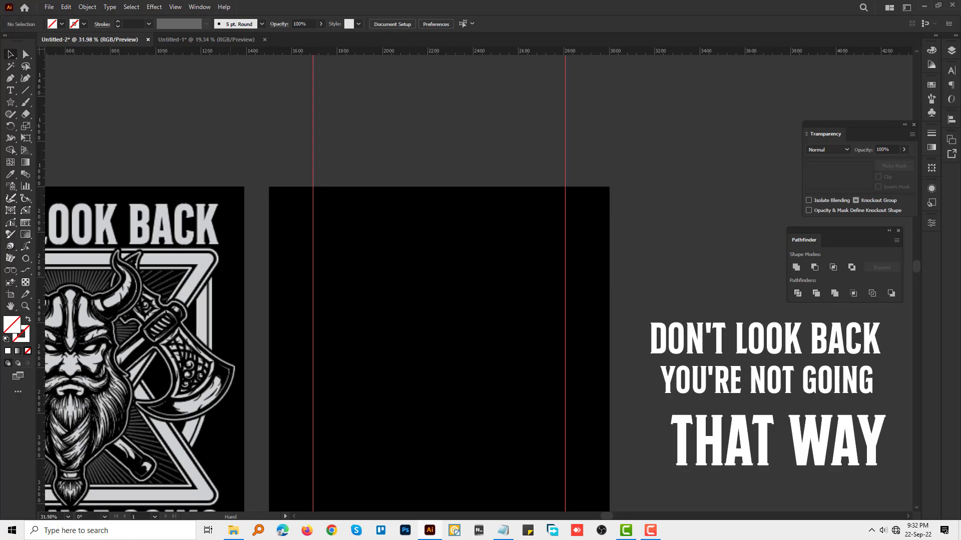
scroll(551, 280, up, 2)
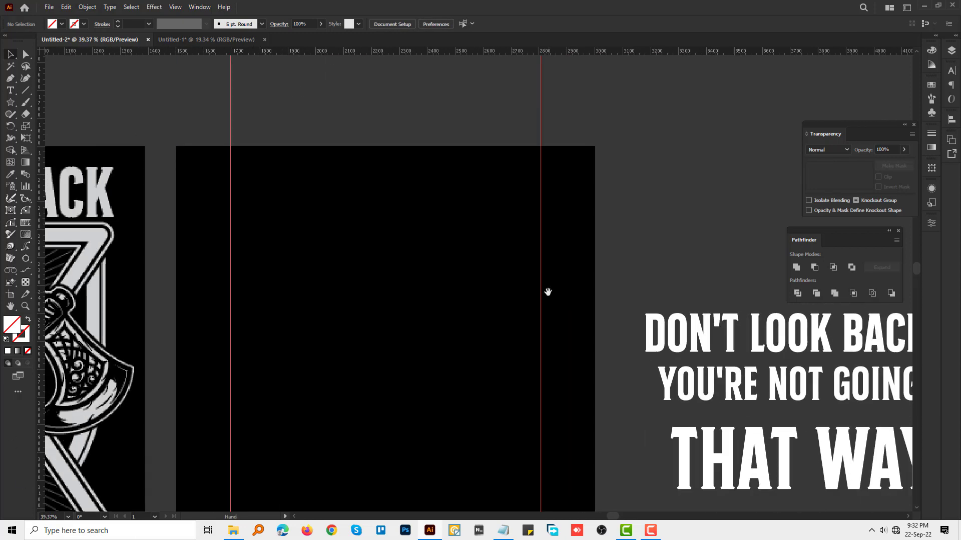
scroll(552, 284, down, 1)
scroll(515, 285, down, 1)
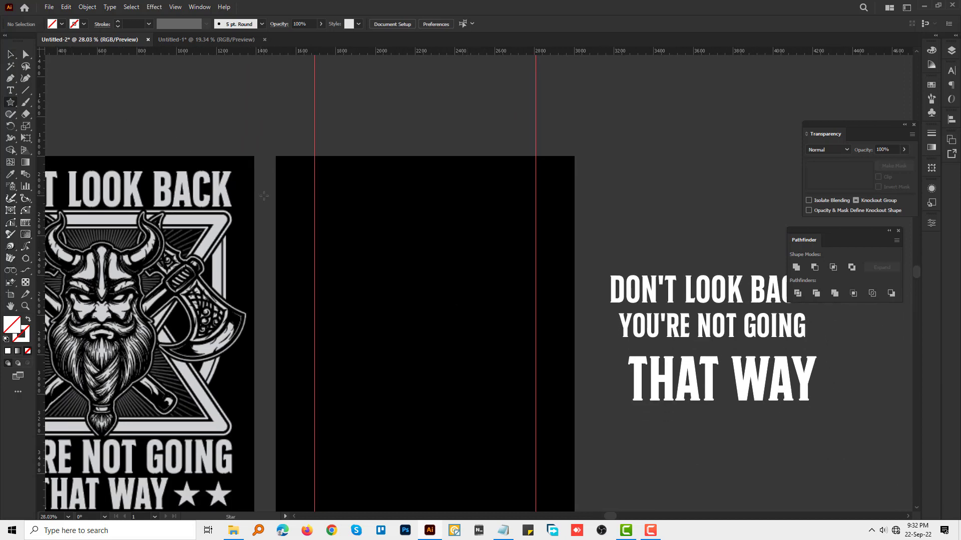
Create a 3-point star on the artboard and scale it up
click(409, 338)
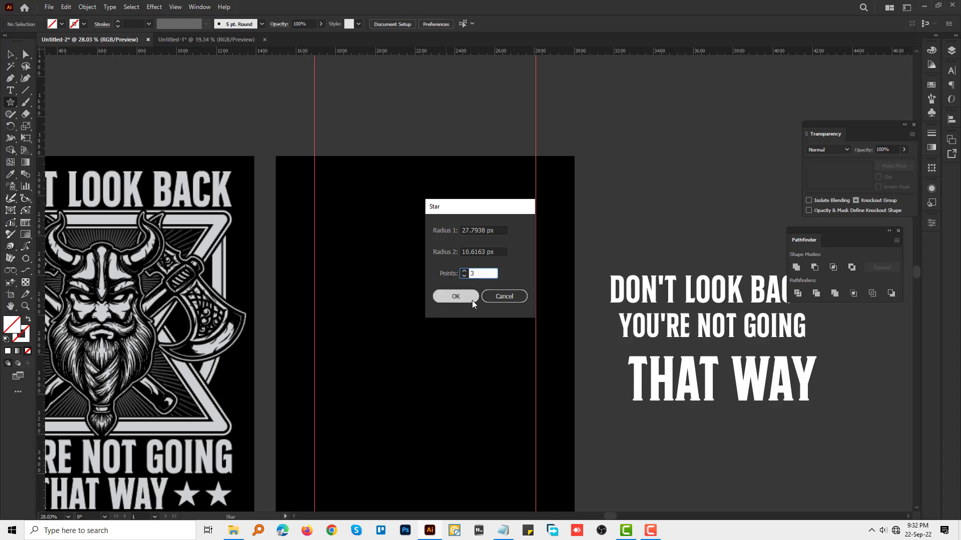
click(455, 296)
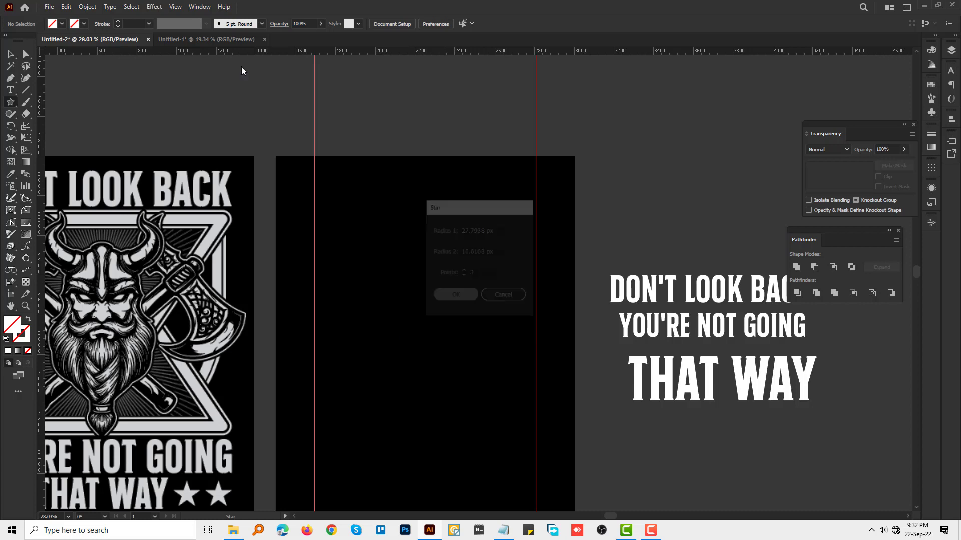
scroll(450, 374, up, 2)
key(v)
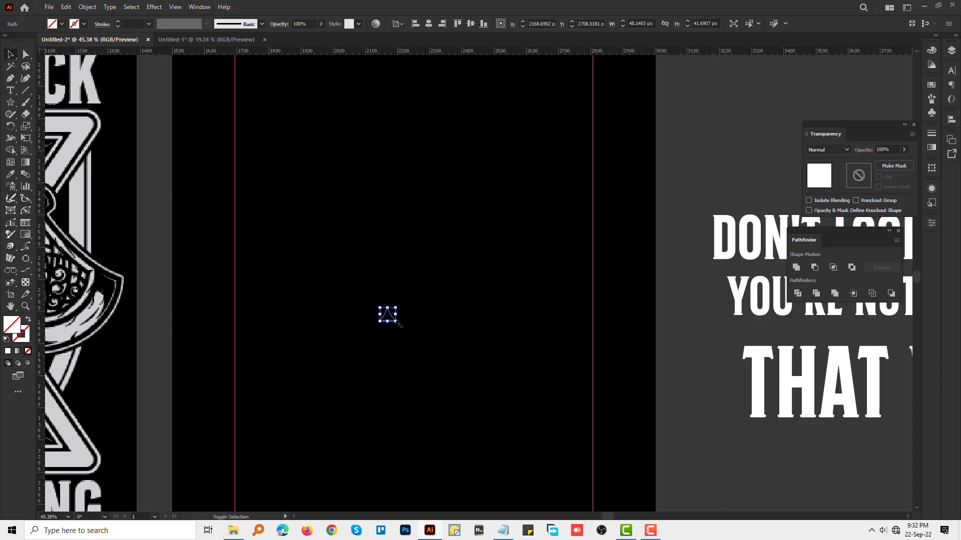
drag(398, 323, 559, 404)
click(541, 399)
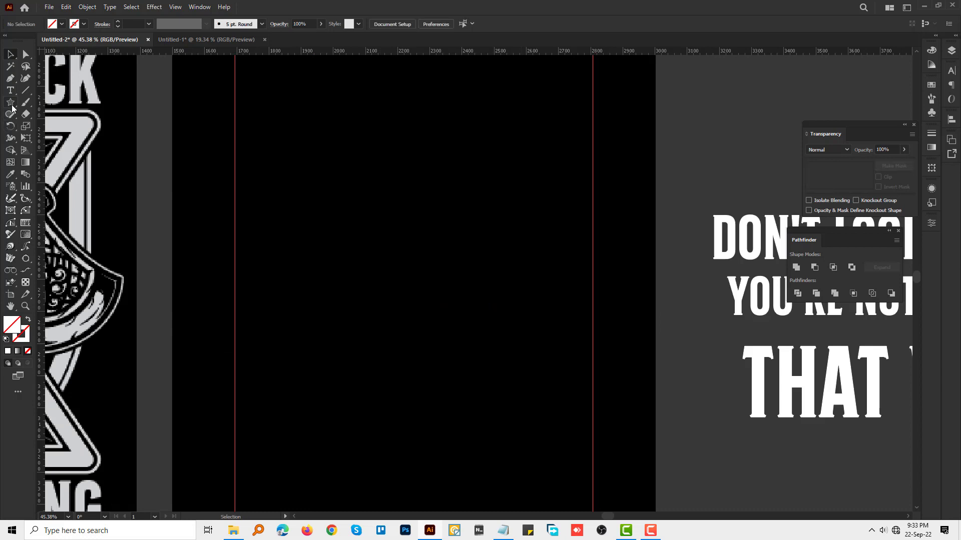
Draw a 3-sided polygon and eyedrop the slogan's white fill onto it
drag(12, 108, 64, 131)
click(462, 216)
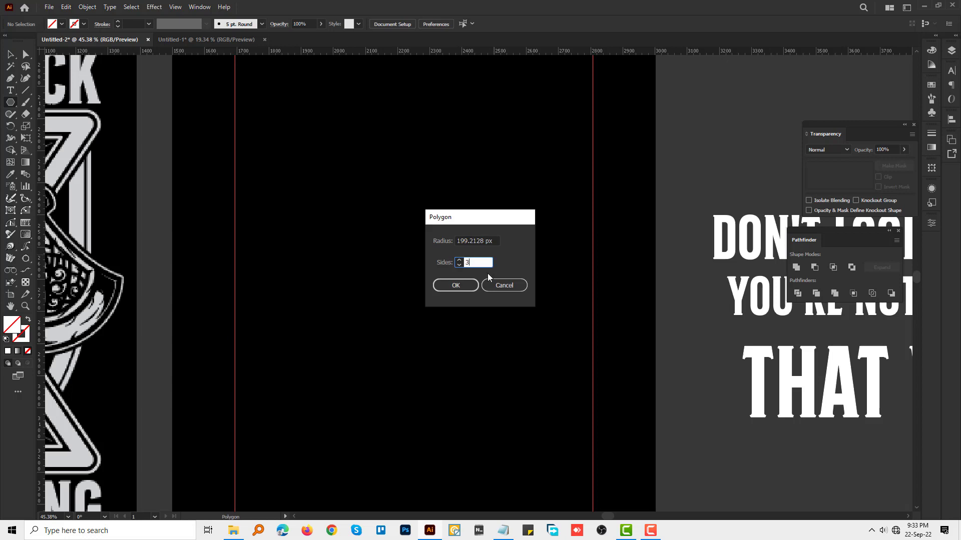
click(455, 285)
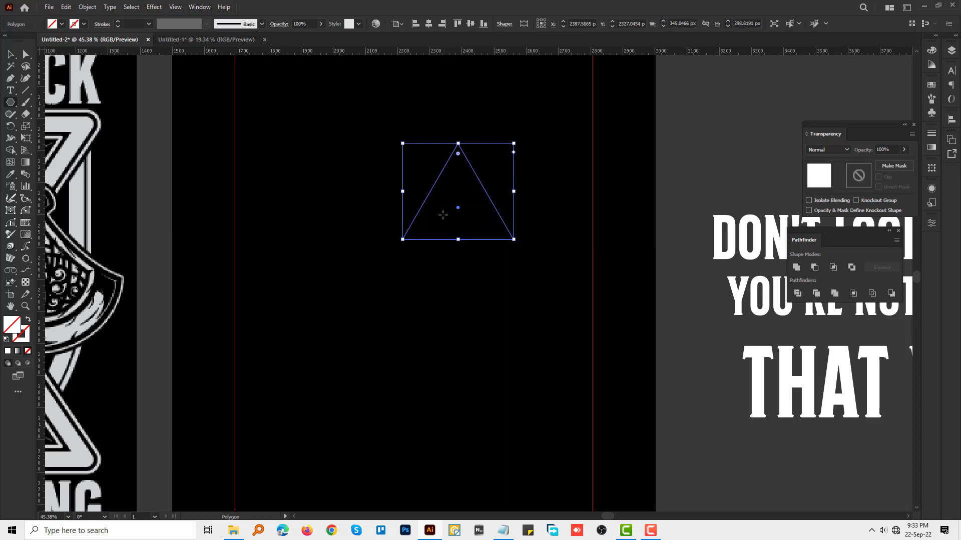
key(i)
click(765, 359)
key(v)
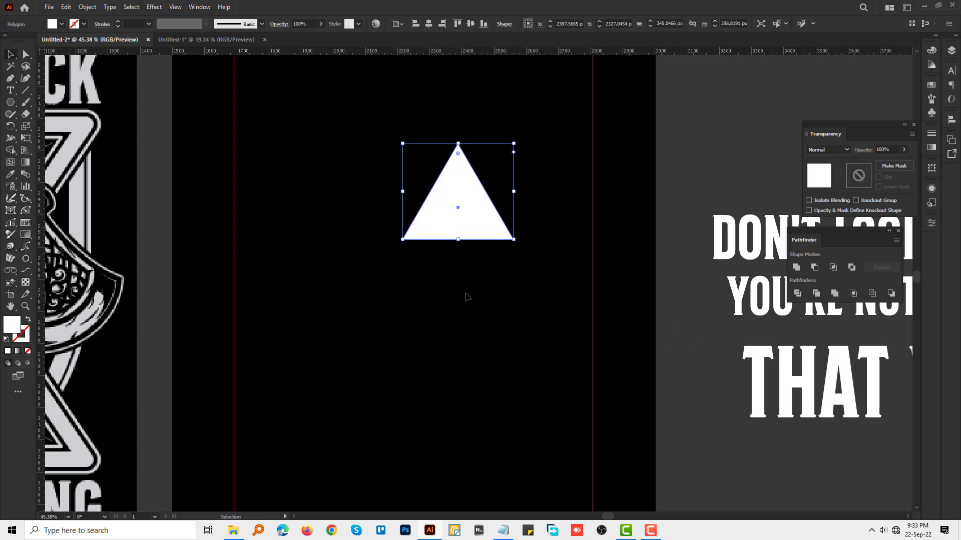
Enlarge the triangle and centre it horizontally and vertically on the artboard
alt+scroll(468, 235, down, 2)
shift+click(472, 230)
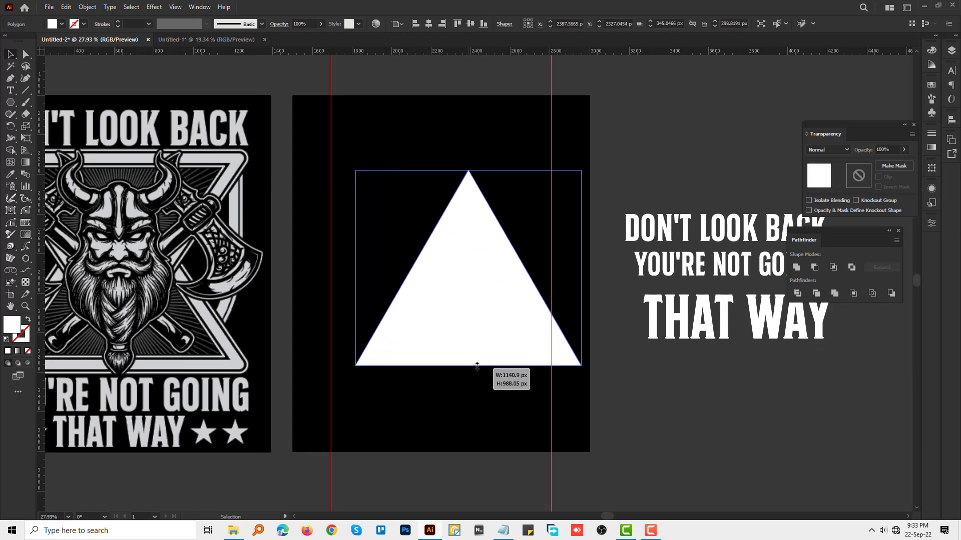
drag(468, 261, 470, 364)
alt+scroll(475, 310, down, 1)
alt+scroll(461, 202, up, 4)
click(428, 24)
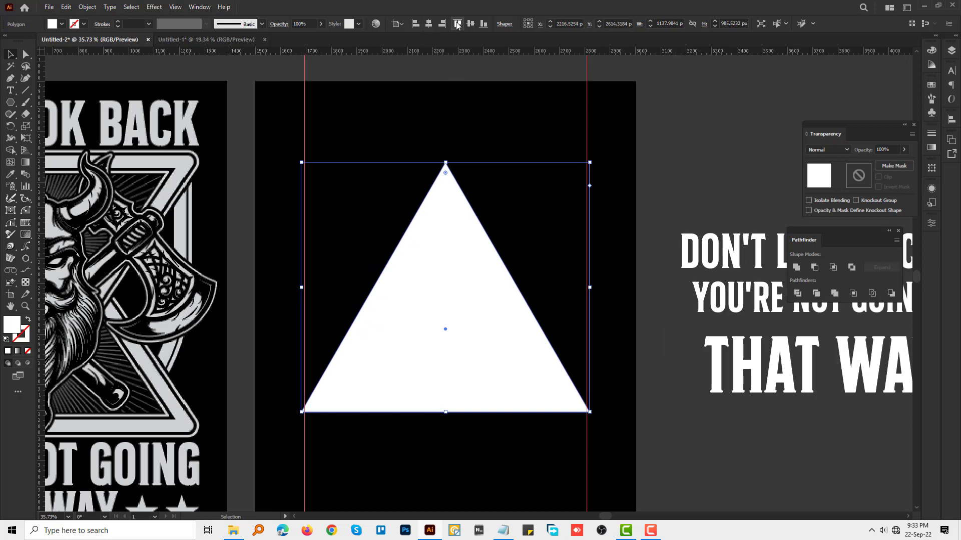
click(471, 24)
alt+scroll(594, 292, up, 1)
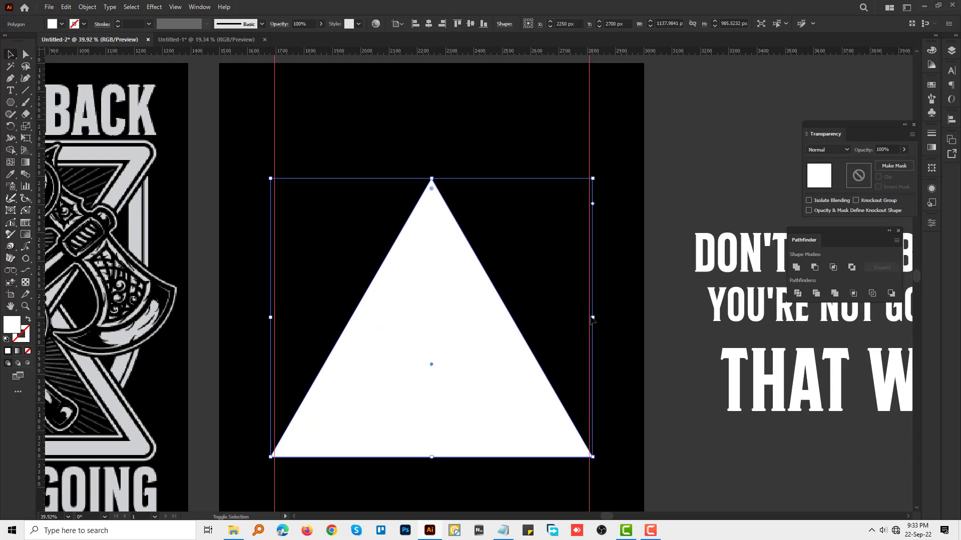
Narrow the triangle slightly and shorten it from the top to fit between the guides
drag(592, 319, 589, 320)
key(ctrl+shift+a)
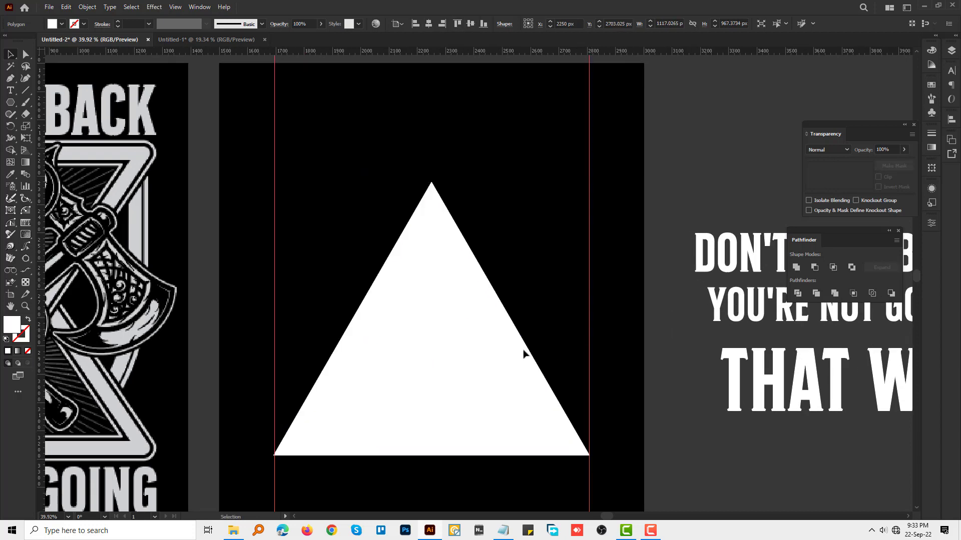
alt+scroll(524, 353, up, 2)
alt+scroll(530, 369, down, 1)
click(435, 284)
drag(431, 164, 429, 213)
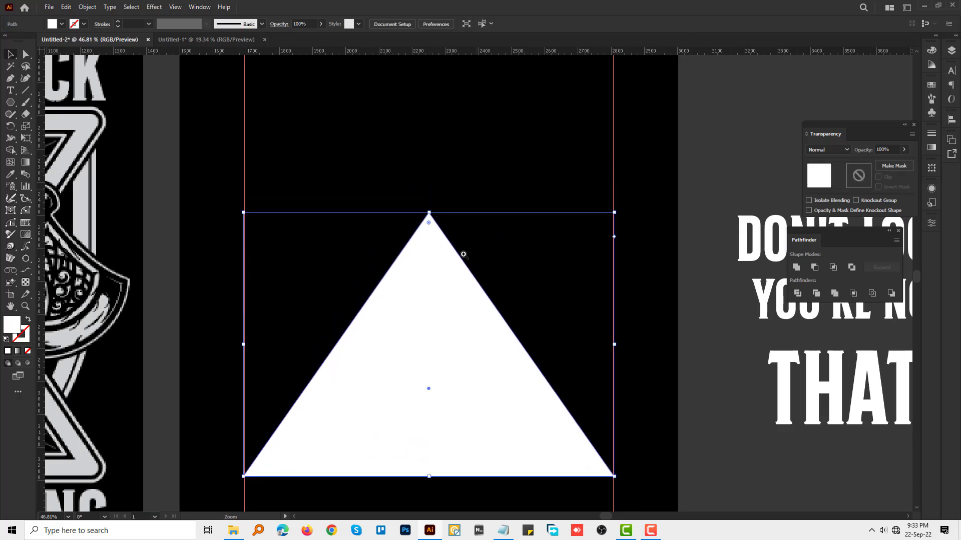
mouse_move(464, 255)
mouse_down()
mouse_move(513, 303)
mouse_move(475, 208)
mouse_up()
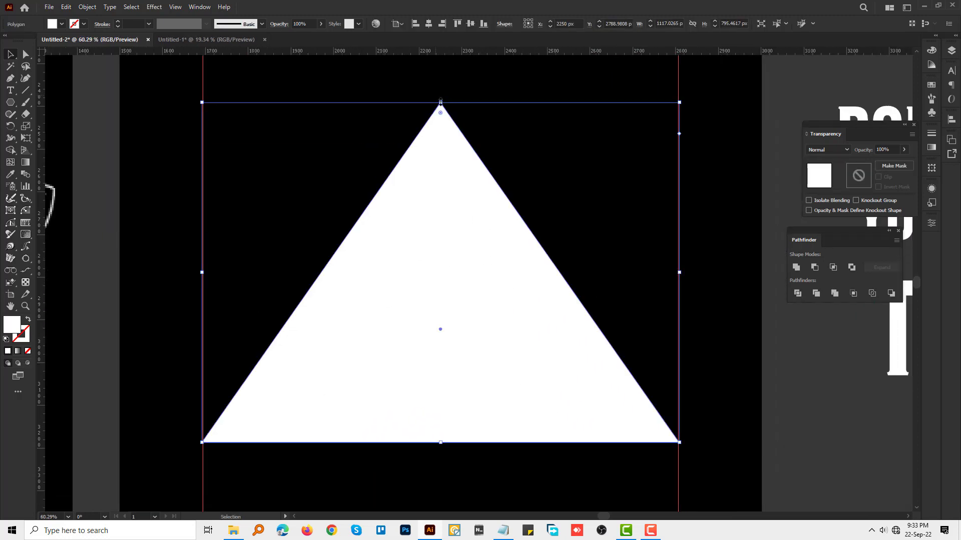
drag(441, 103, 440, 108)
Swap the triangle's white fill to a white stroke, thickened to 33 pt
key(shift+x)
alt+scroll(466, 144, up, 1)
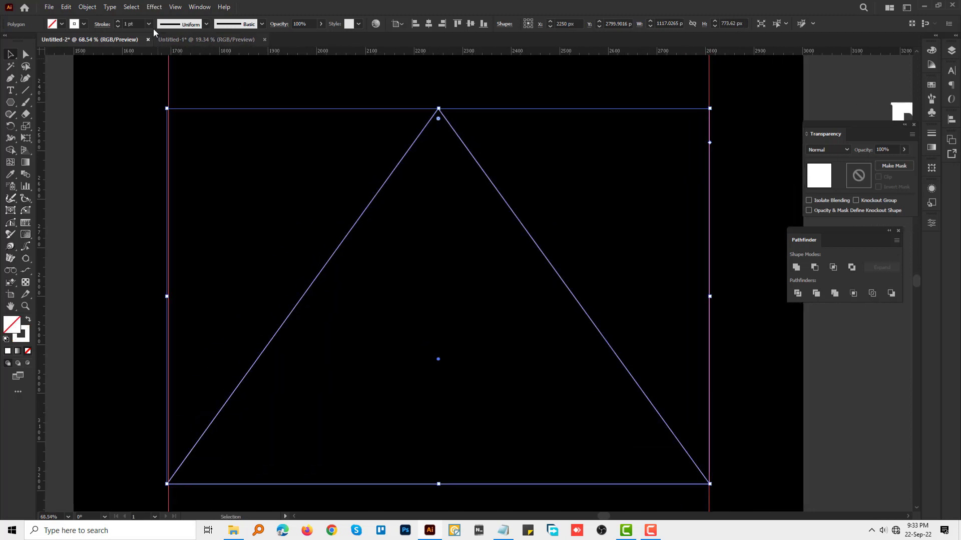
click(118, 22)
click(117, 22)
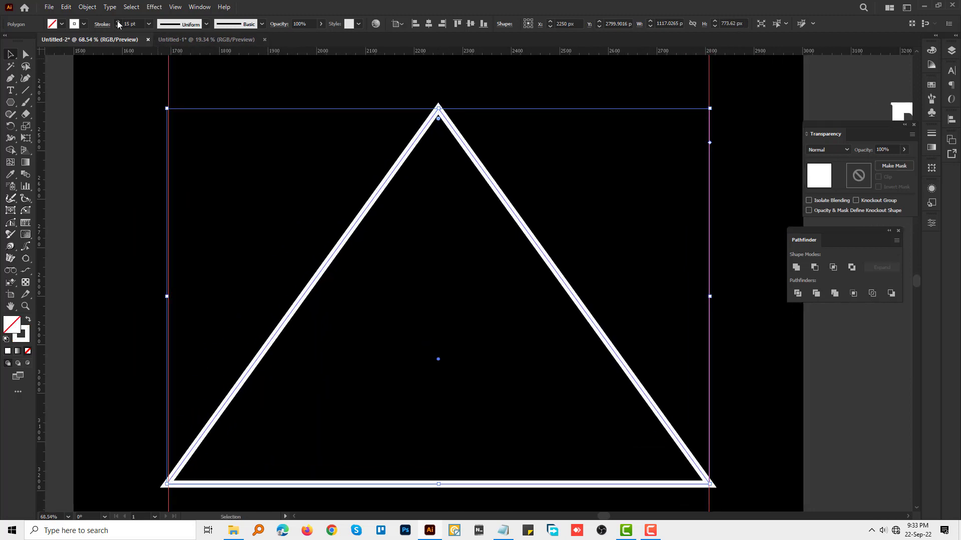
click(117, 22)
click(118, 22)
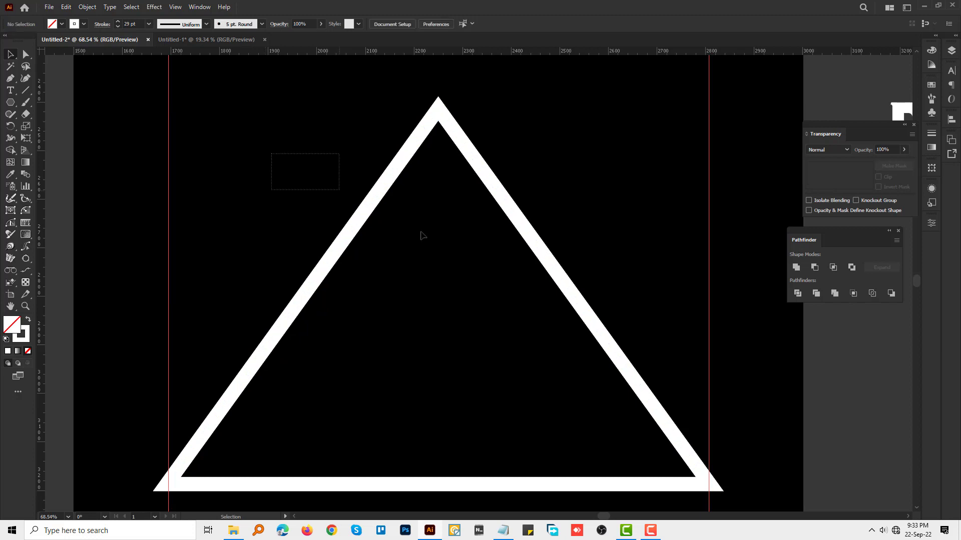
click(119, 22)
click(119, 21)
click(119, 21)
click(120, 21)
click(119, 22)
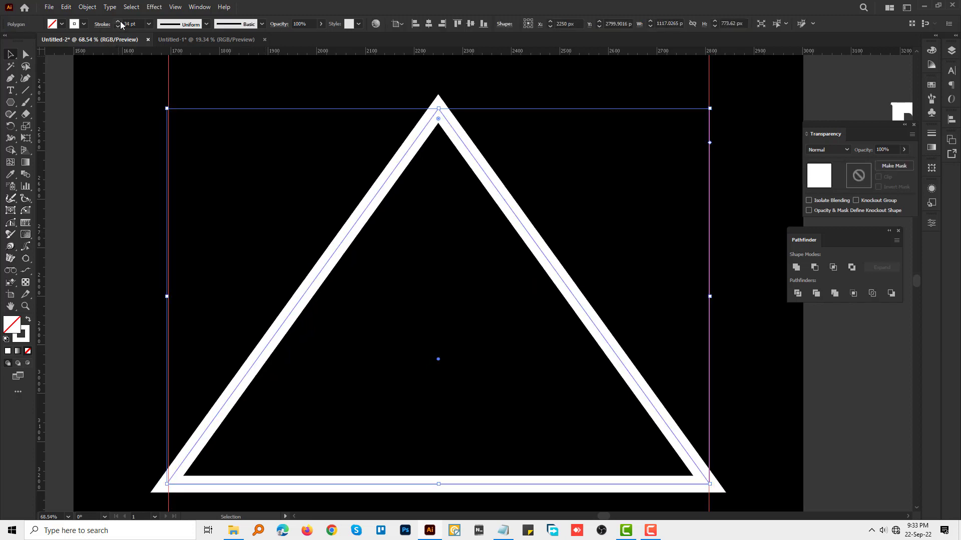
click(102, 24)
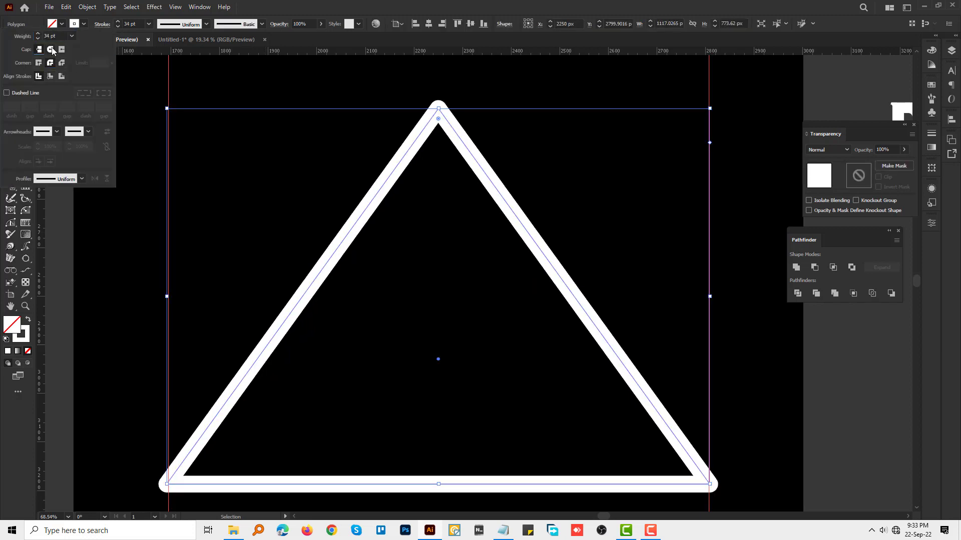
scroll(509, 176, down, 5)
scroll(531, 190, up, 4)
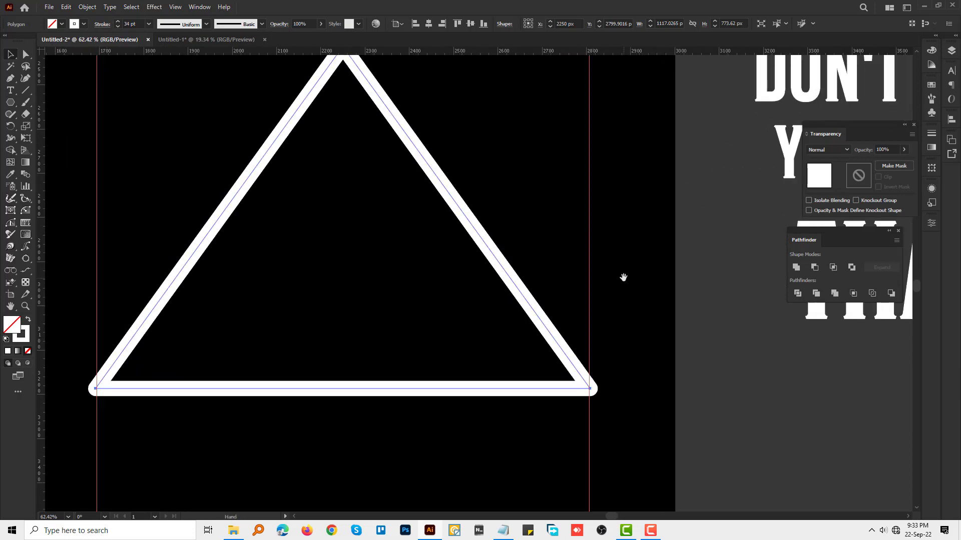
Fine-tune the triangle's width so it spans between the guides
drag(591, 218, 578, 220)
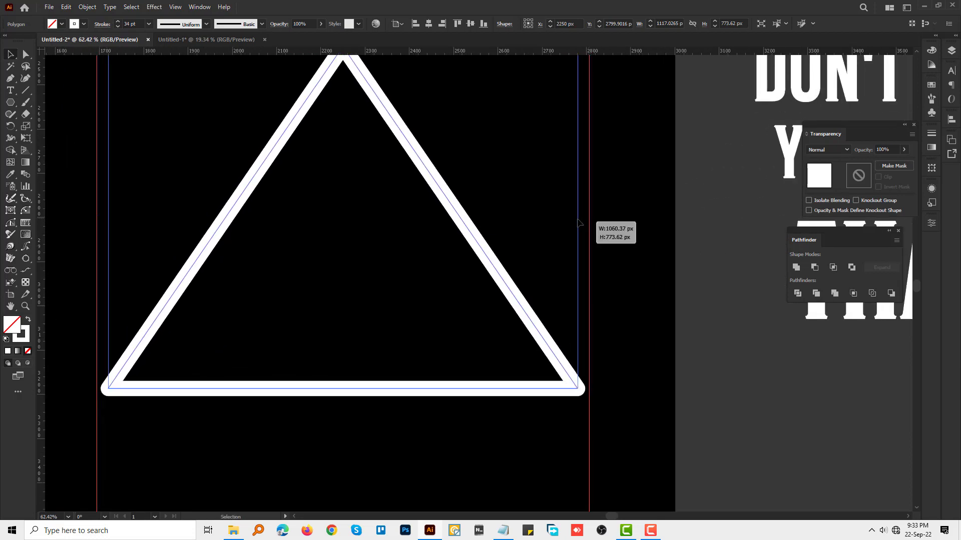
scroll(476, 272, up, 2)
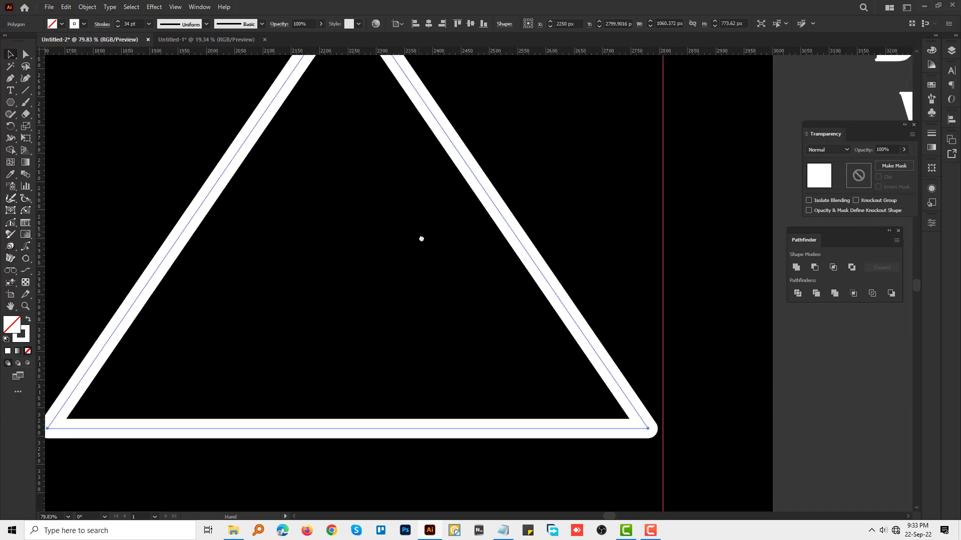
scroll(420, 238, down, 2)
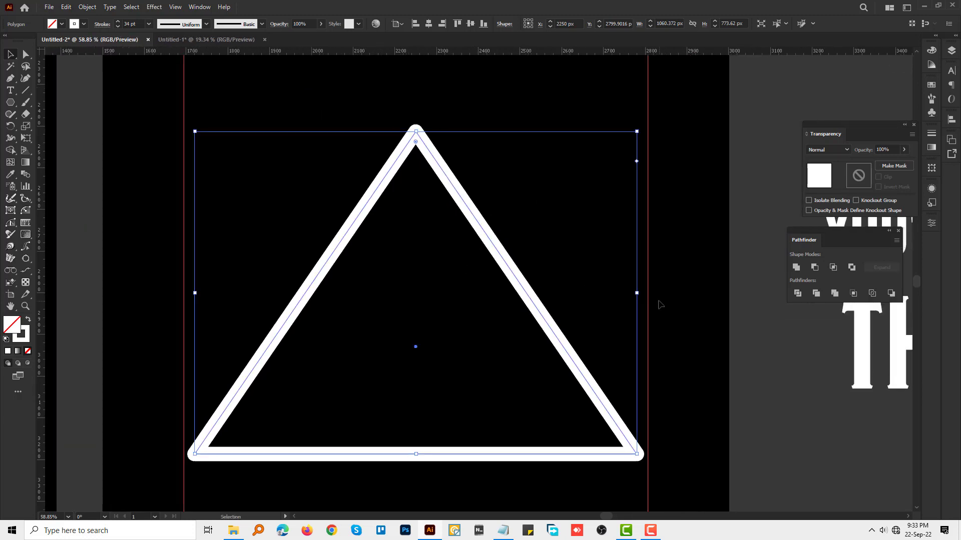
drag(637, 293, 648, 297)
scroll(626, 295, down, 2)
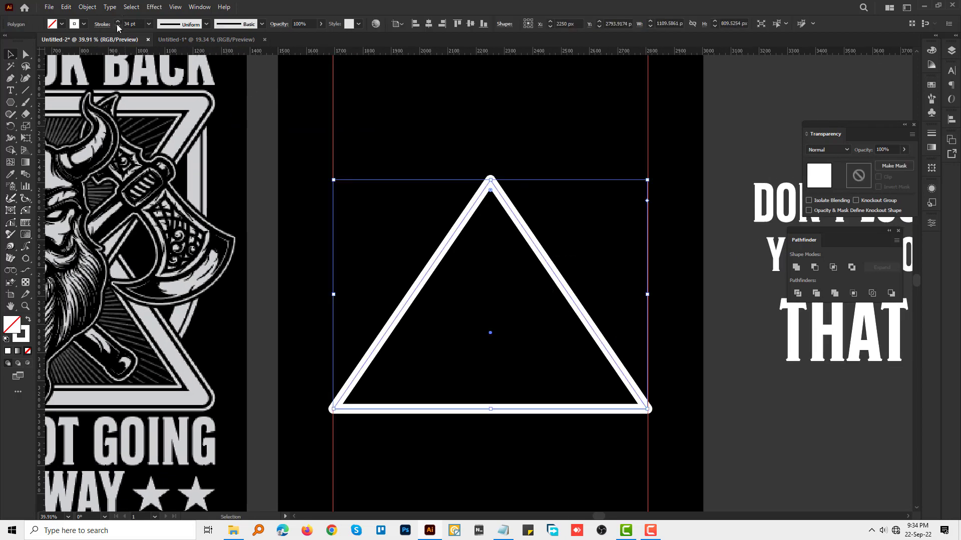
Select the triangle outline, trying the Eraser and Direct Selection tools before returning to Selection
click(109, 7)
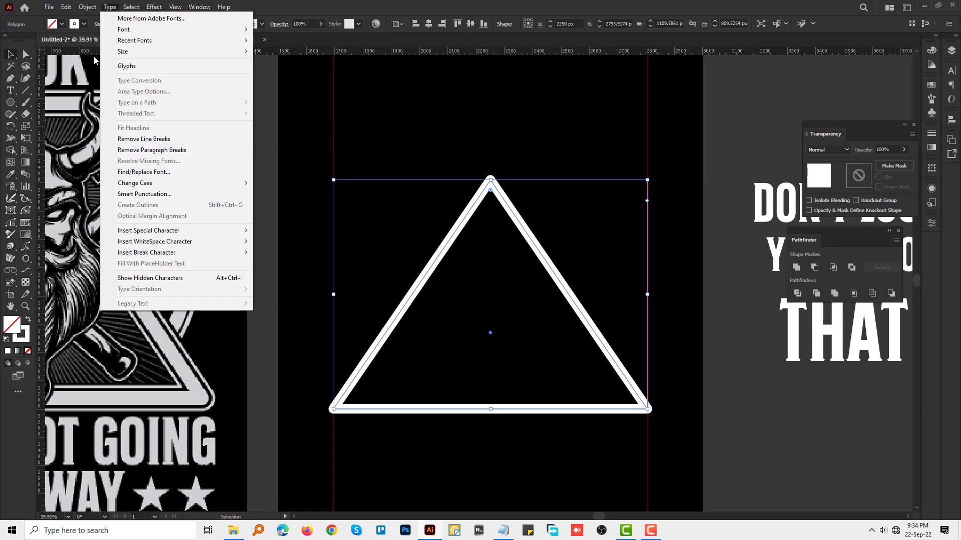
drag(463, 151, 538, 257)
key(shift+e)
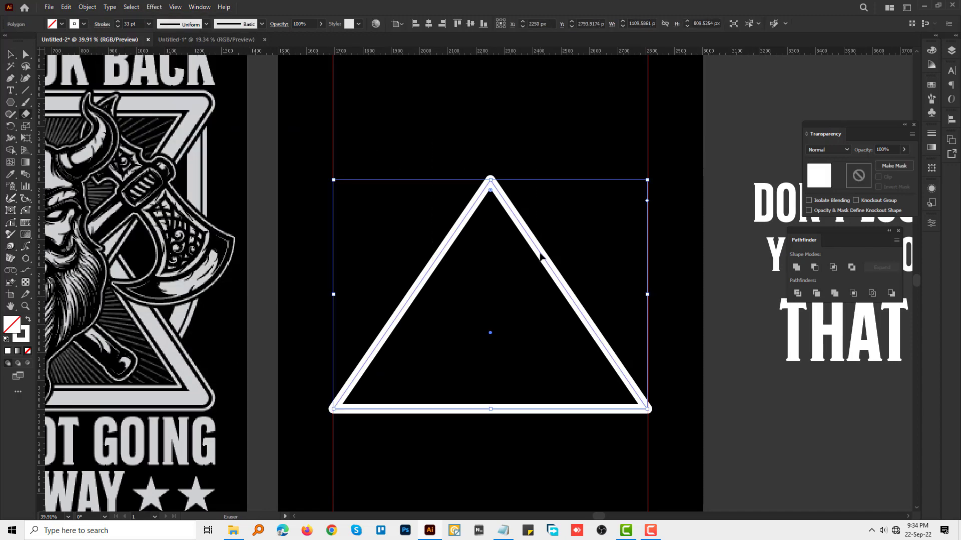
key(v)
key(a)
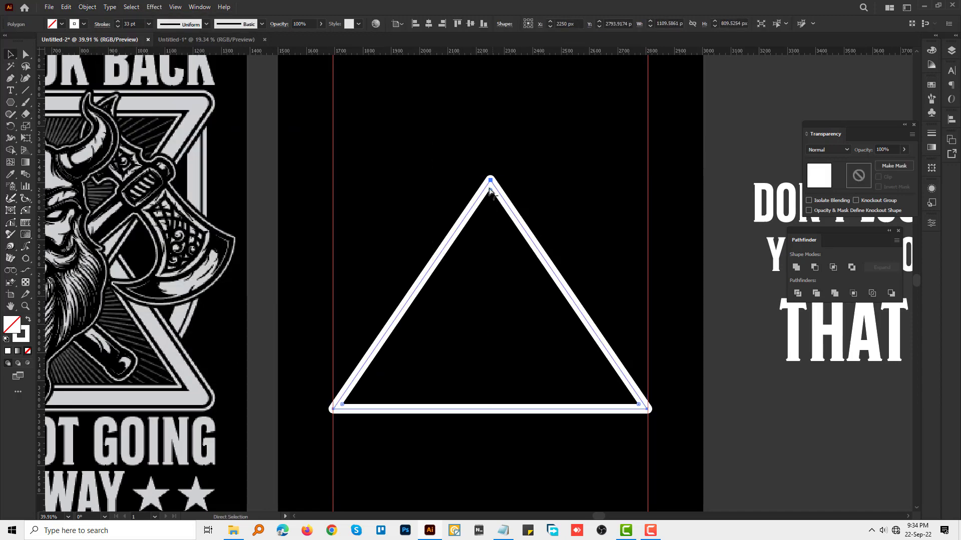
key(v)
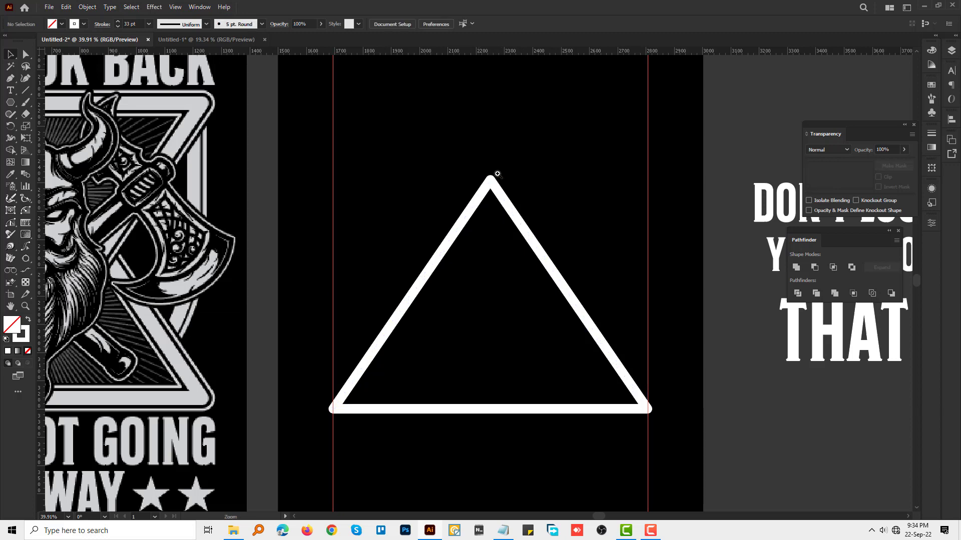
scroll(490, 191, up, 2)
Expand the triangle's appearance, then expand its stroke into a filled shape
click(90, 7)
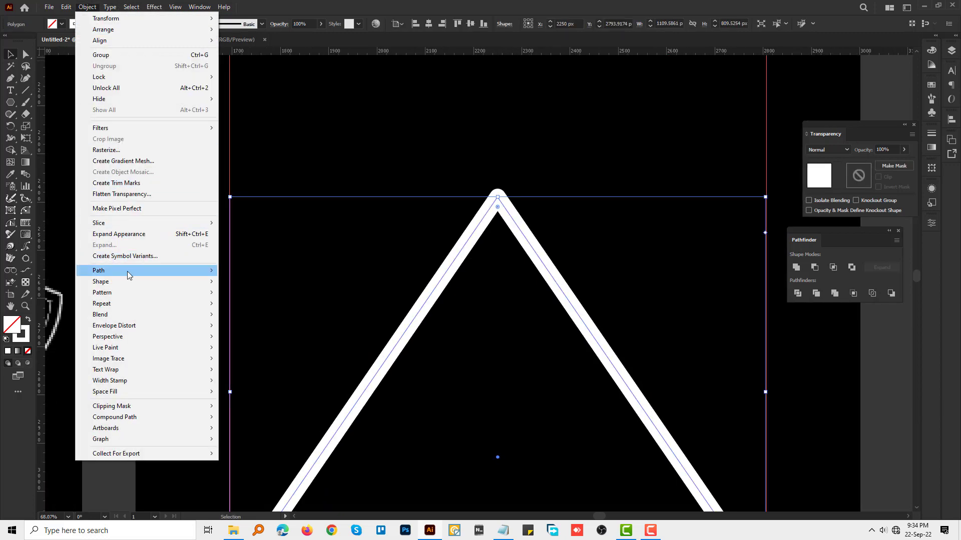
click(128, 235)
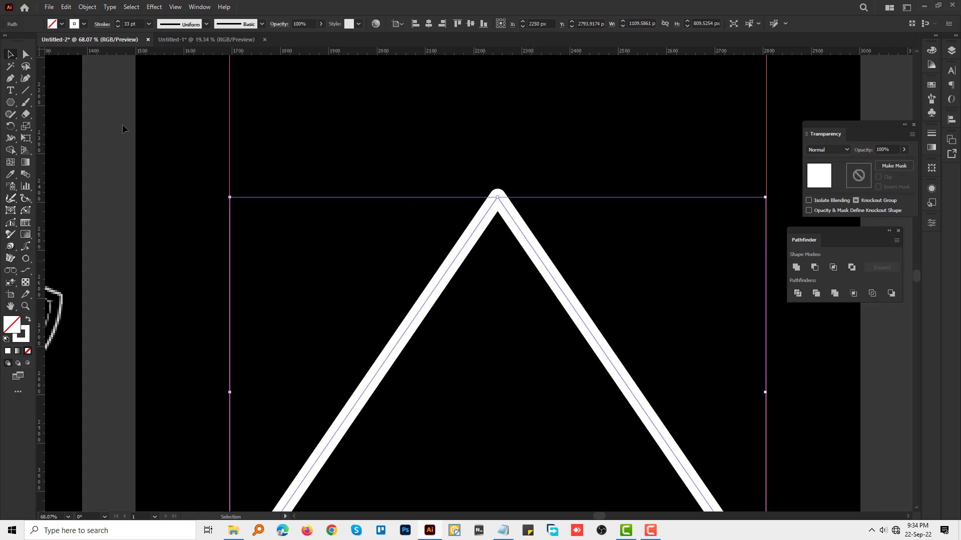
click(84, 7)
click(100, 244)
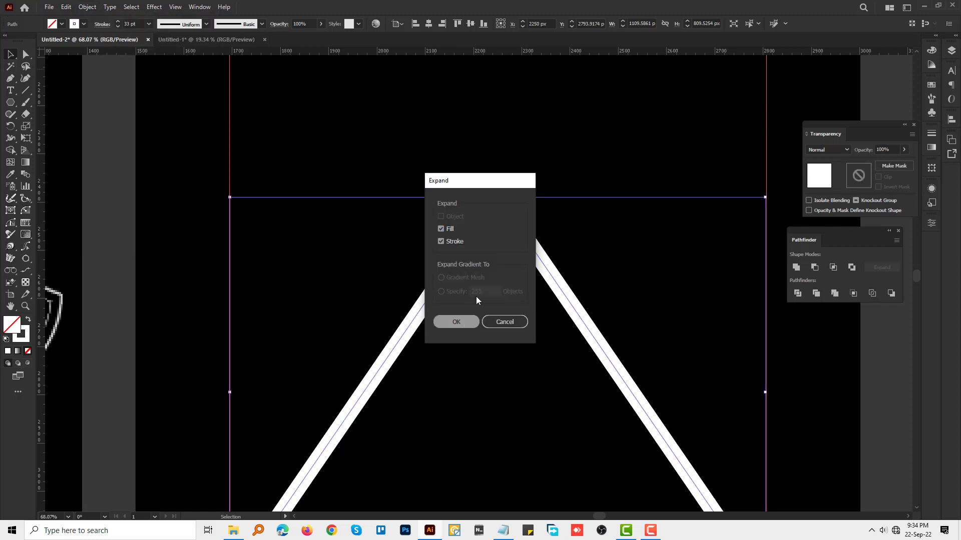
click(452, 320)
scroll(477, 233, up, 1)
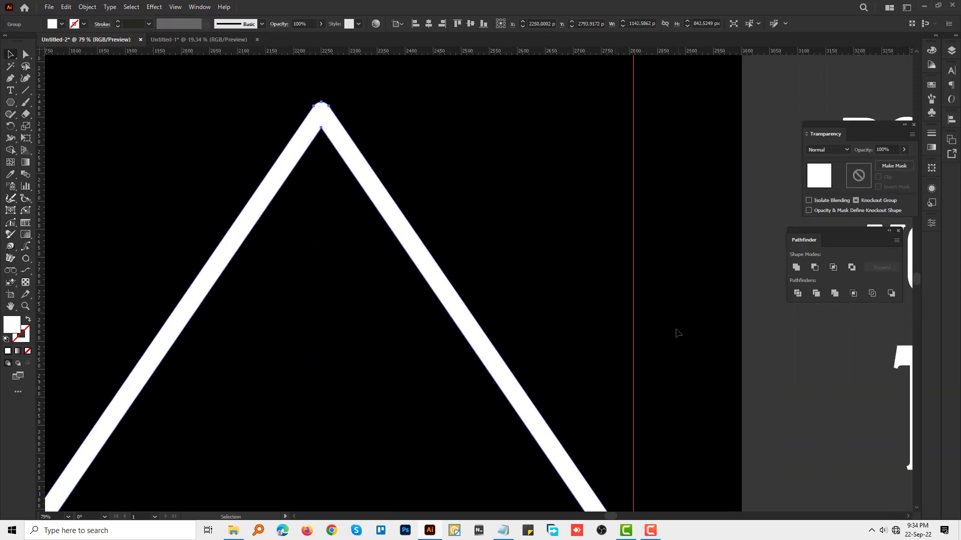
Zoom out to centre the expanded triangle and reselect its group
click(527, 395)
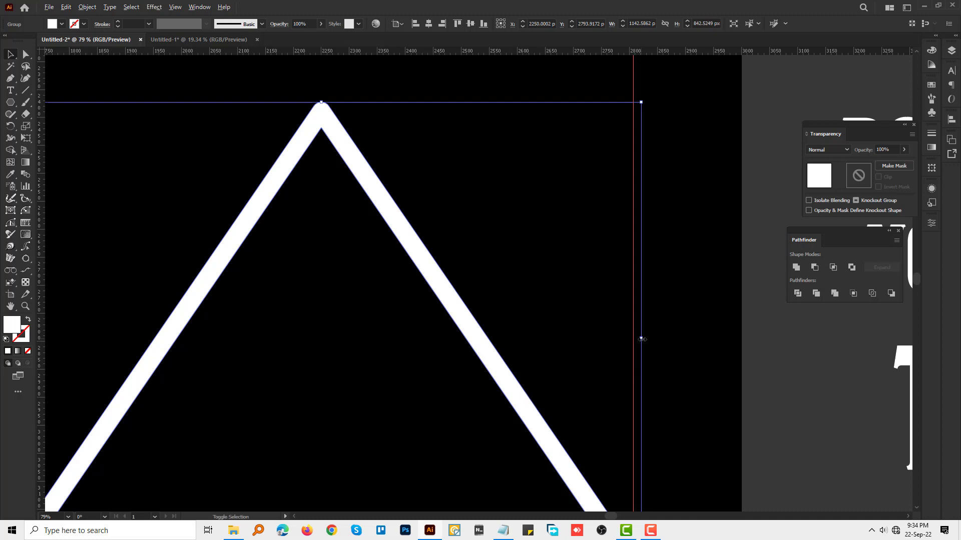
key(ctrl+z)
key(ctrl+z)
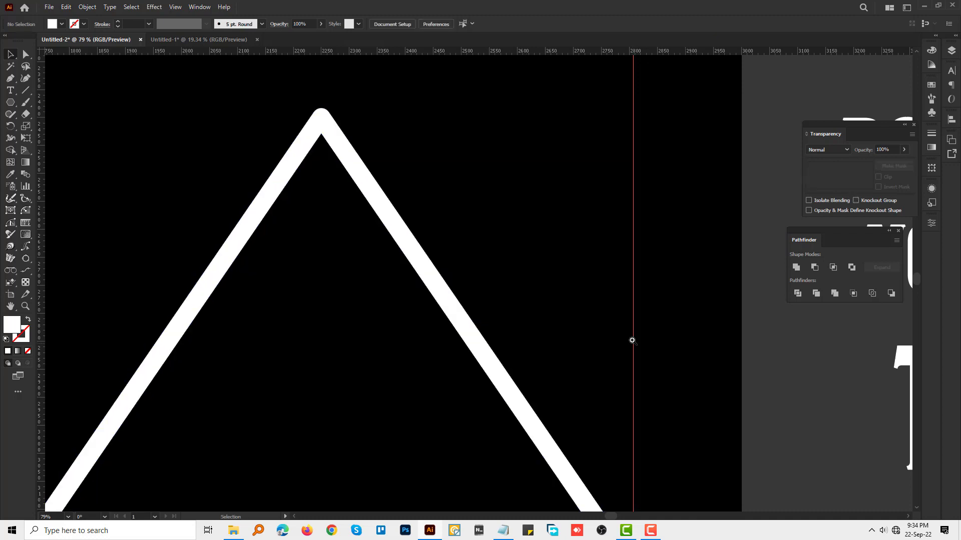
scroll(632, 340, down, 2)
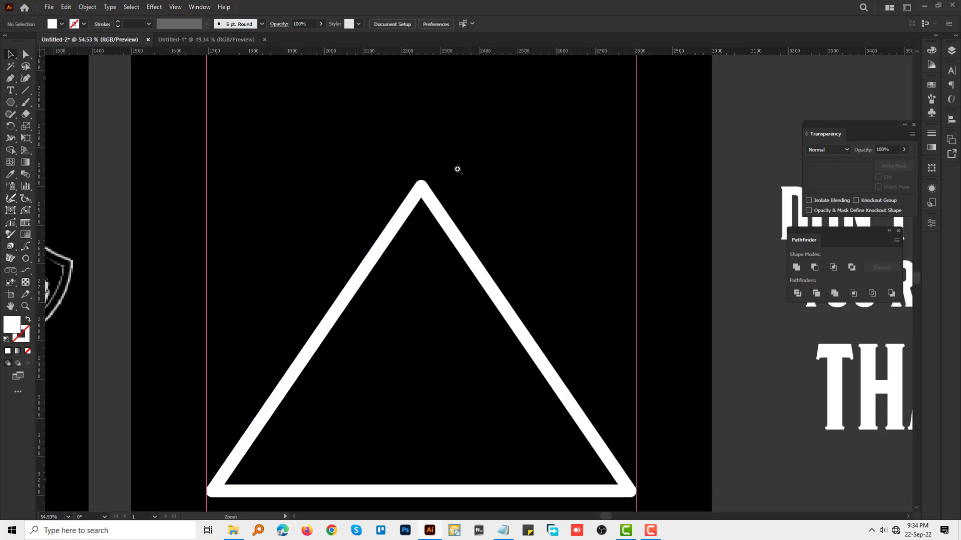
scroll(457, 169, down, 1)
scroll(499, 292, up, 1)
drag(551, 289, 508, 285)
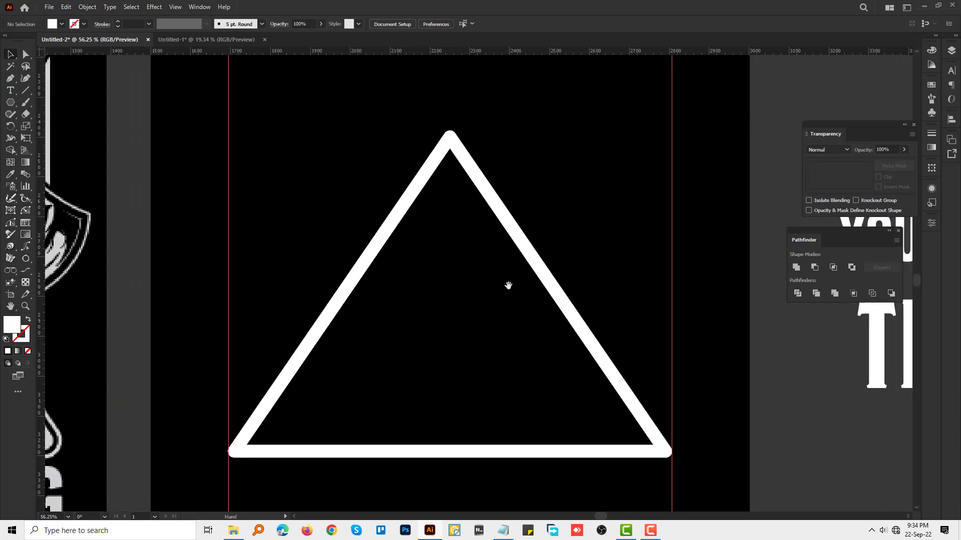
click(502, 319)
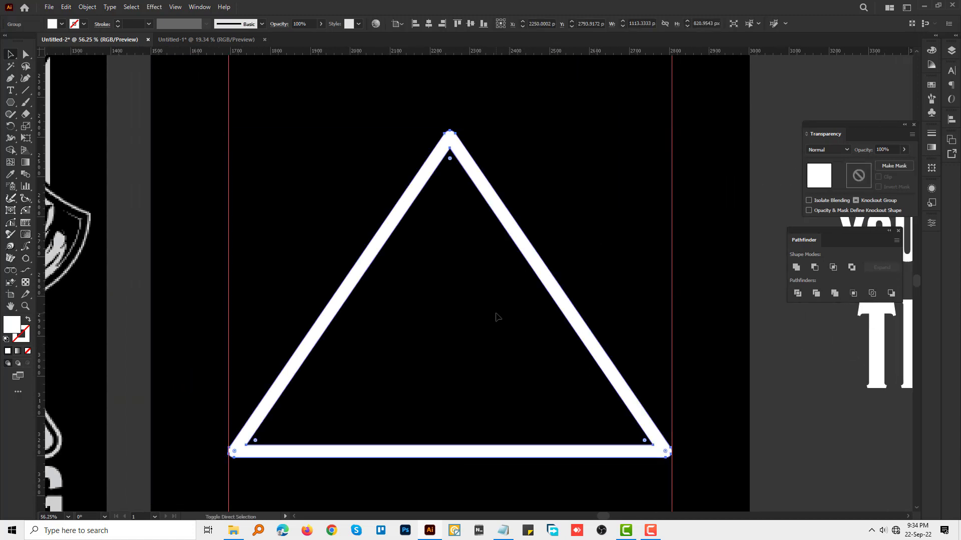
Offset the triangle's path and give the offset outlines a 3 pt stroke
key(ctrl+alt+o)
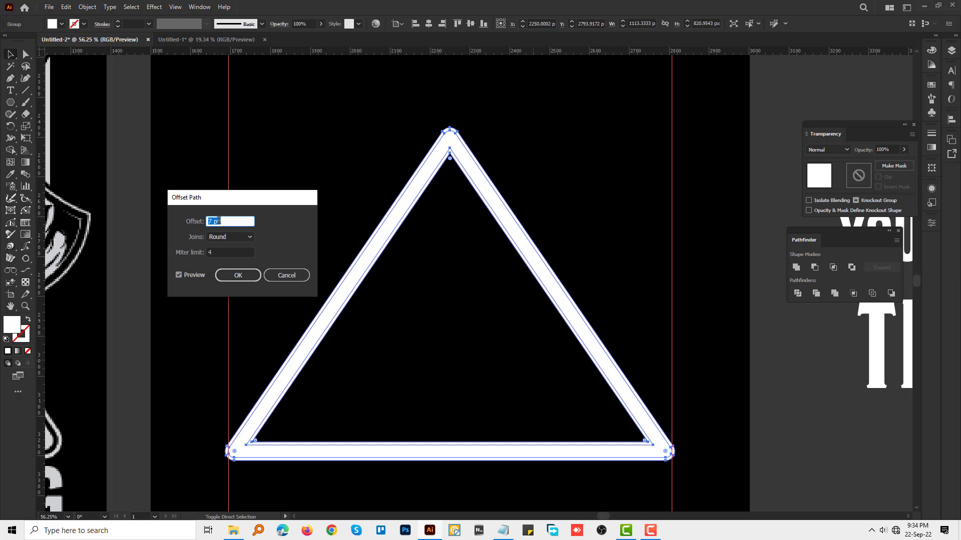
click(239, 275)
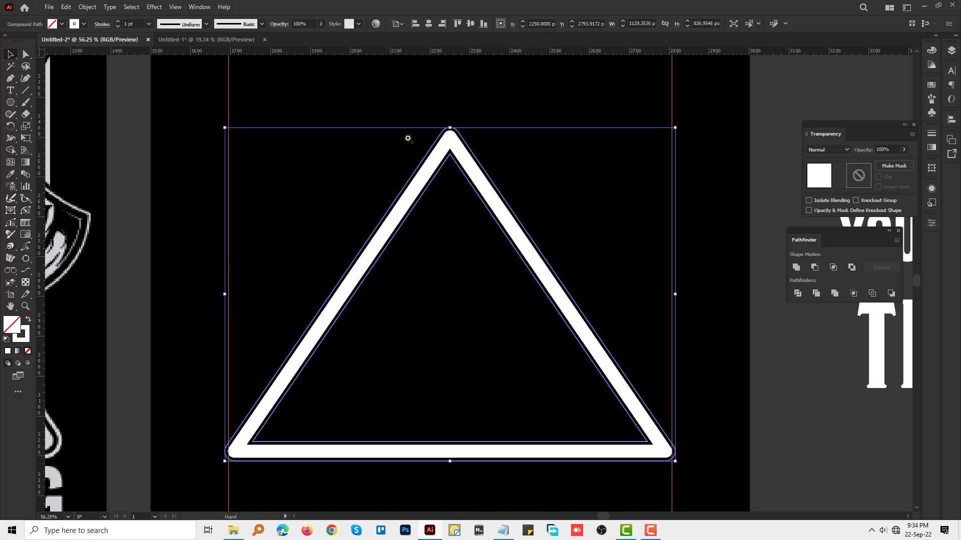
drag(408, 139, 560, 223)
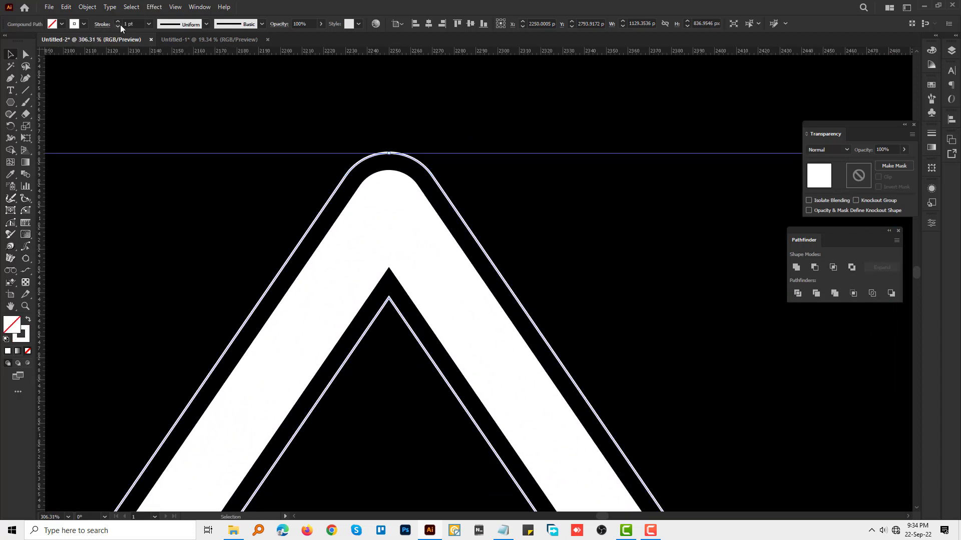
click(119, 22)
click(118, 22)
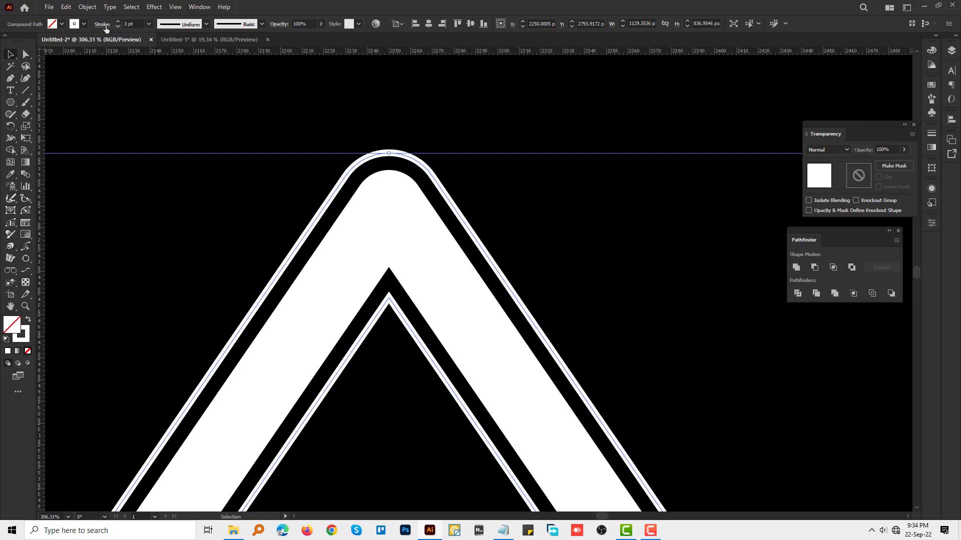
click(102, 25)
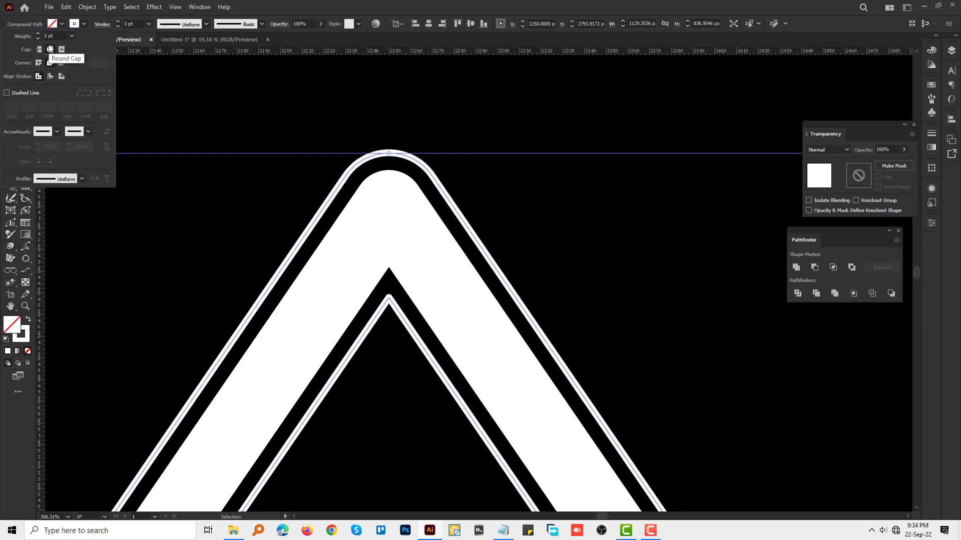
Expand the 3 pt offset outlines into filled shapes
click(92, 7)
click(116, 238)
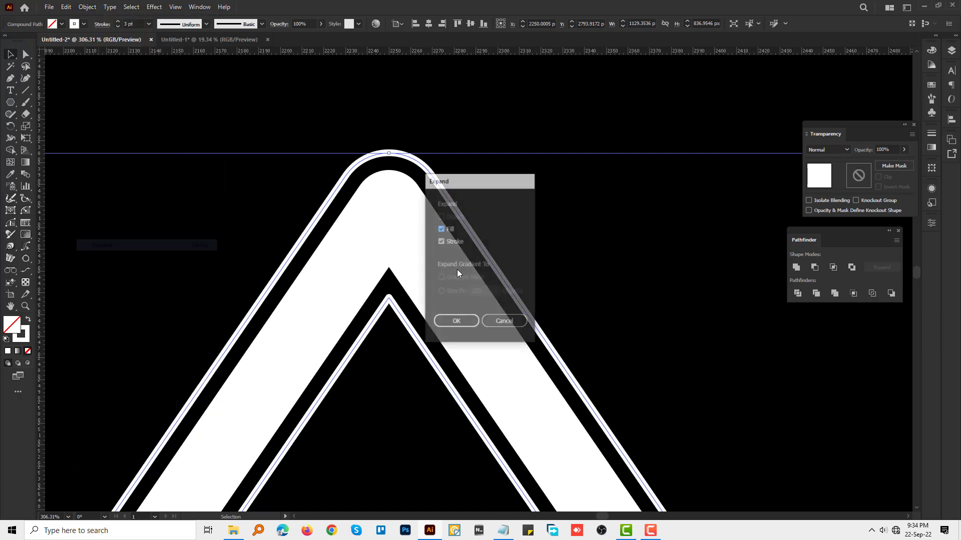
click(458, 322)
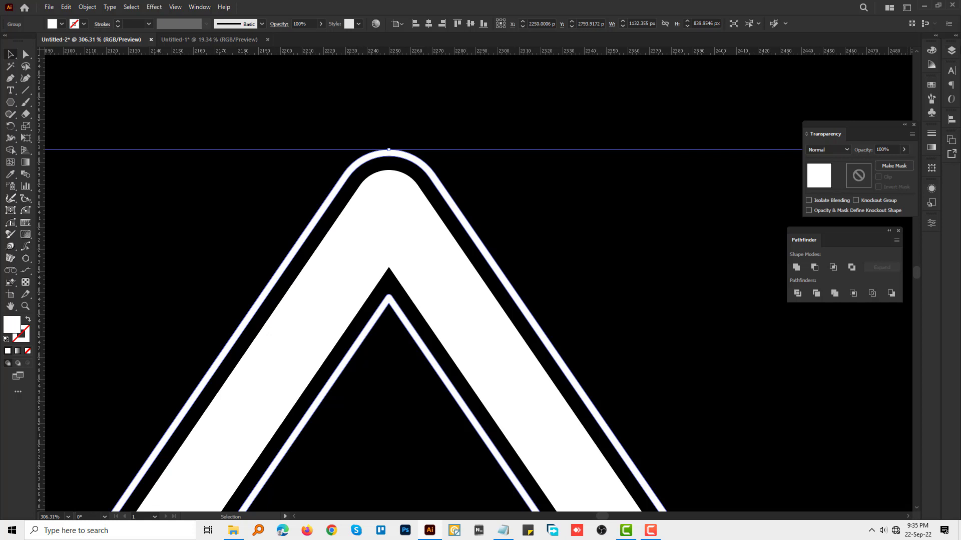
Scale the outlined triangle group inward until its right corner touches the red guide, then deselect
scroll(551, 273, down, 3)
scroll(560, 256, down, 3)
scroll(573, 221, down, 3)
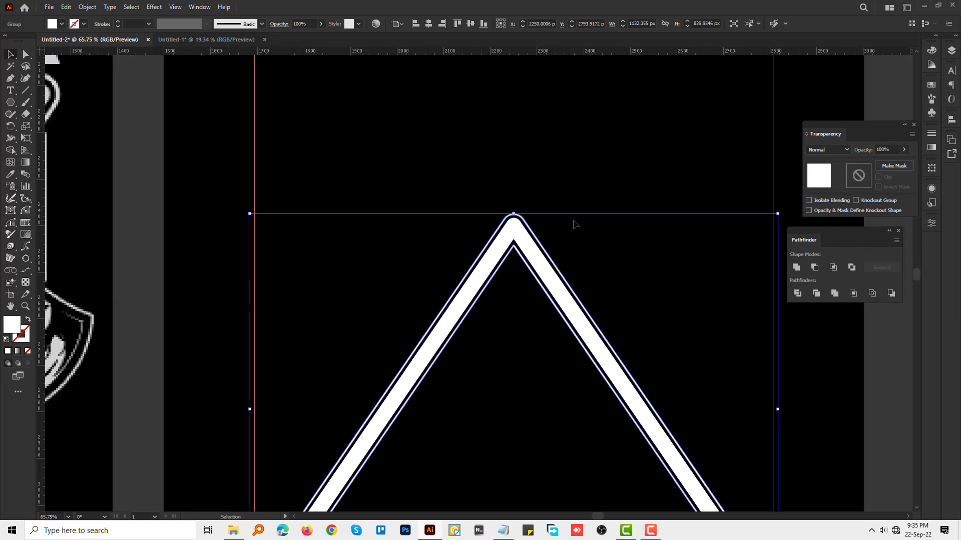
scroll(557, 217, down, 1)
scroll(502, 260, down, 3)
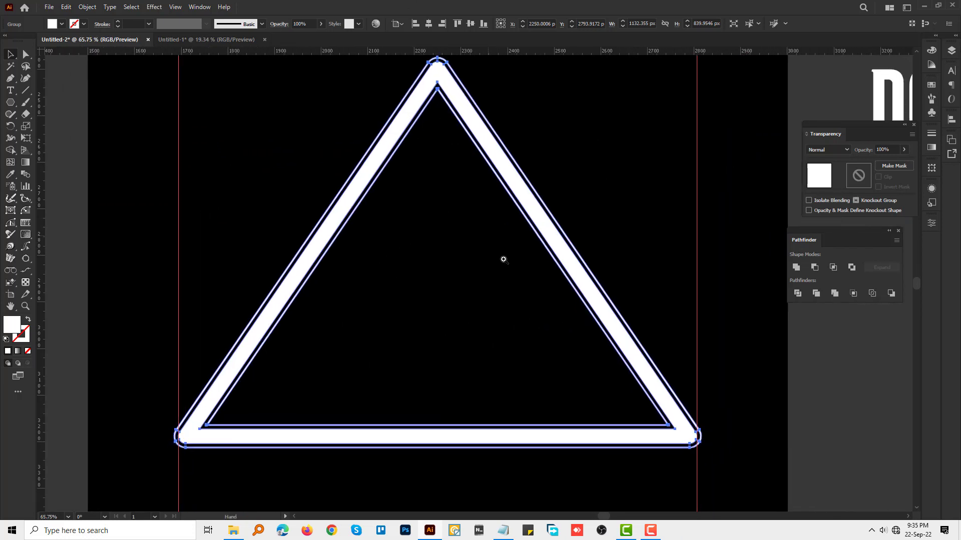
scroll(550, 300, up, 1)
scroll(607, 340, right, 2)
scroll(625, 301, down, 1)
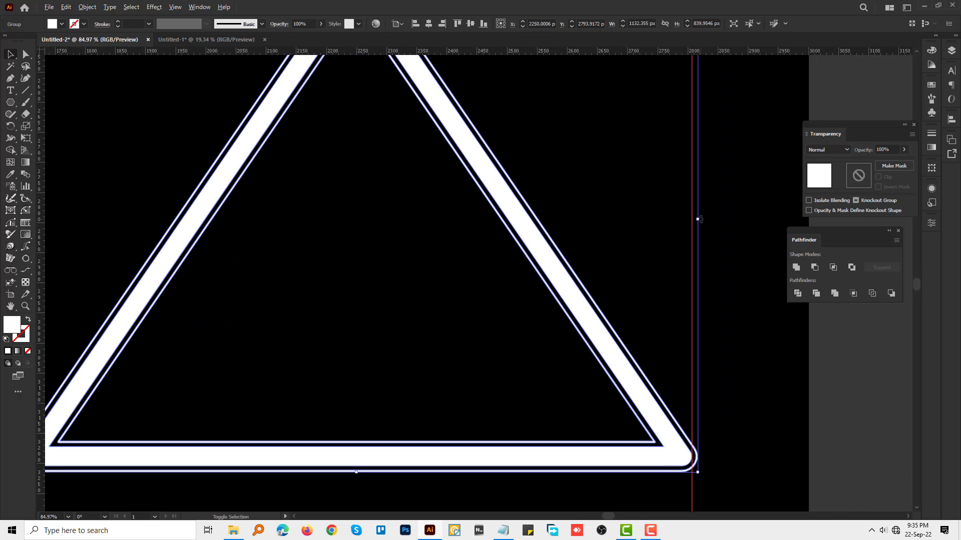
drag(692, 221, 690, 222)
click(691, 223)
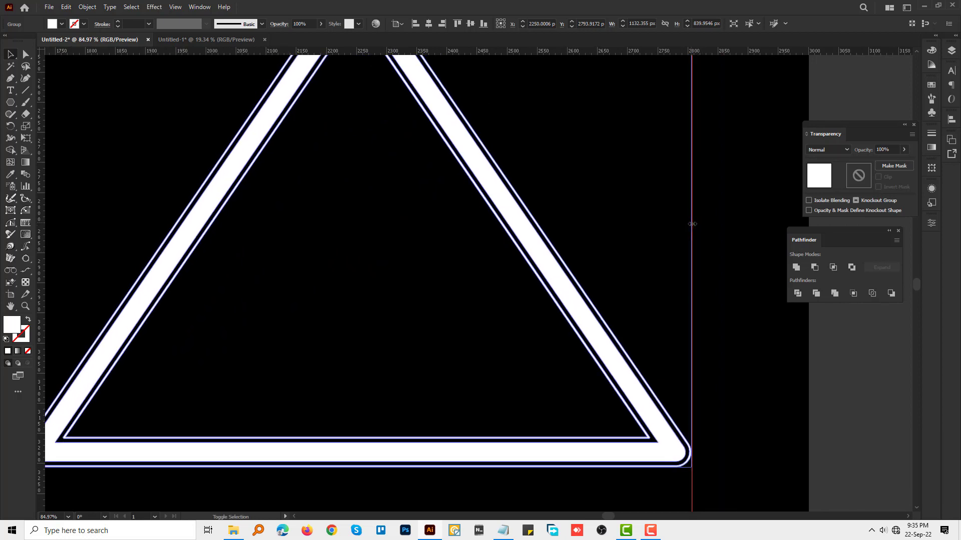
scroll(414, 240, up, 2)
scroll(153, 204, down, 1)
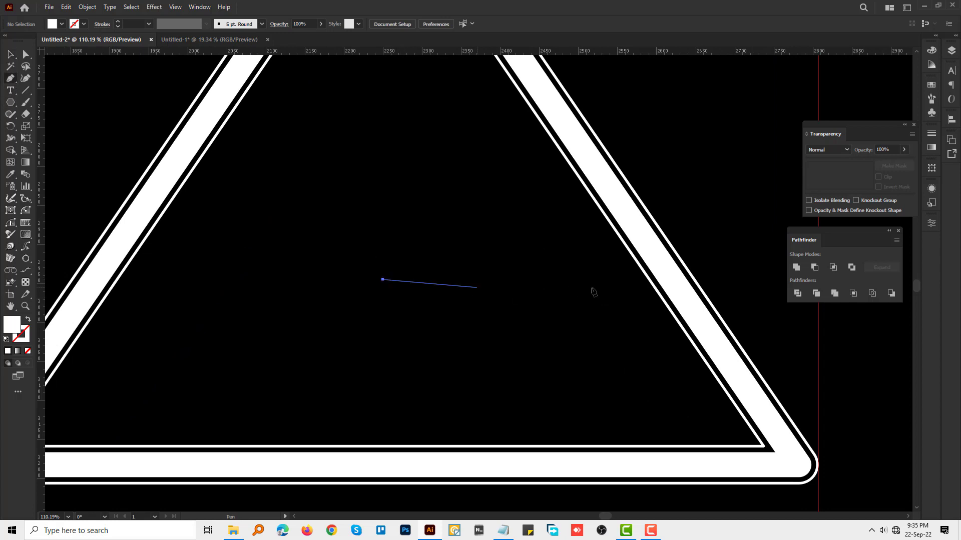
Draw a short horizontal line inside the triangle and give it a white stroke
shift+click(639, 290)
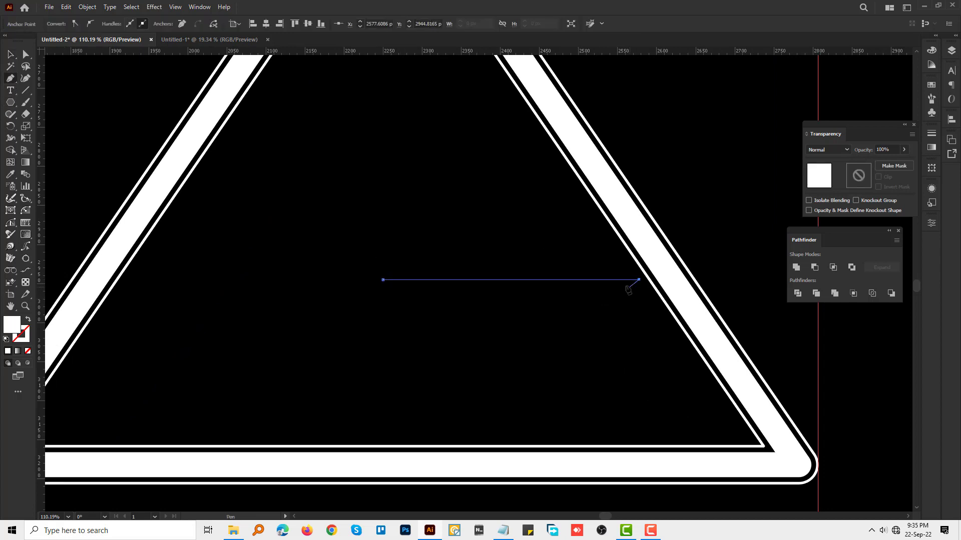
click(448, 279)
click(118, 22)
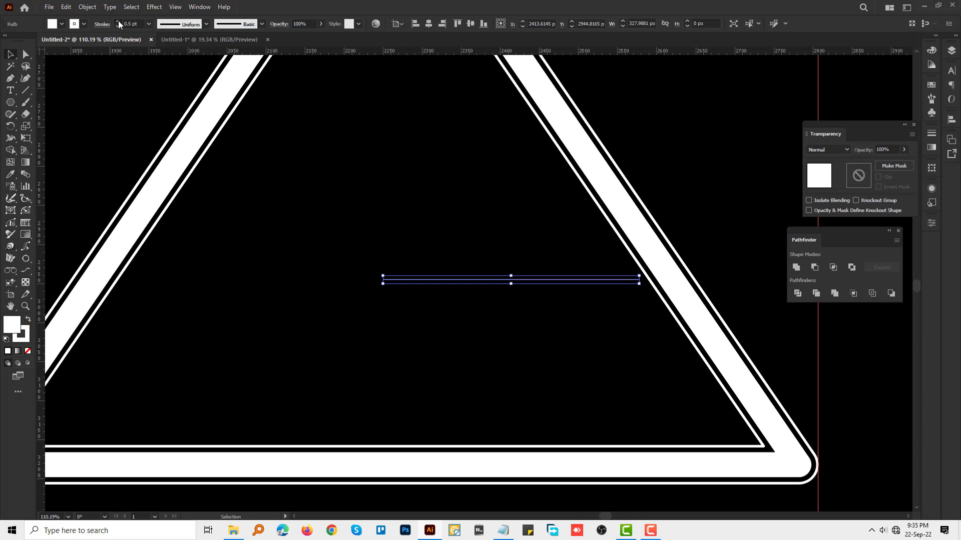
click(118, 21)
click(118, 21)
click(118, 22)
scroll(599, 290, up, 3)
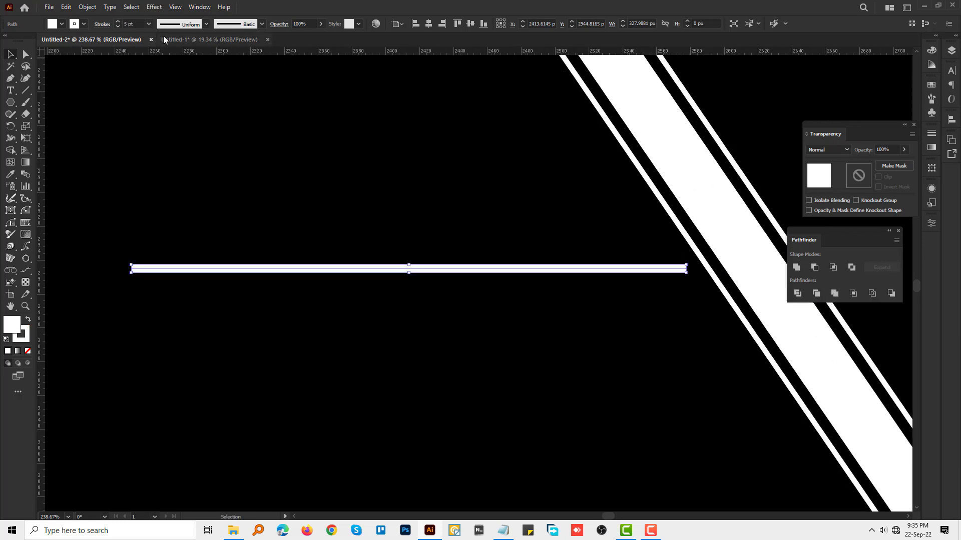
Give the line a tapered width profile and a 3 pt stroke weight
click(190, 24)
click(182, 129)
scroll(555, 280, up, 2)
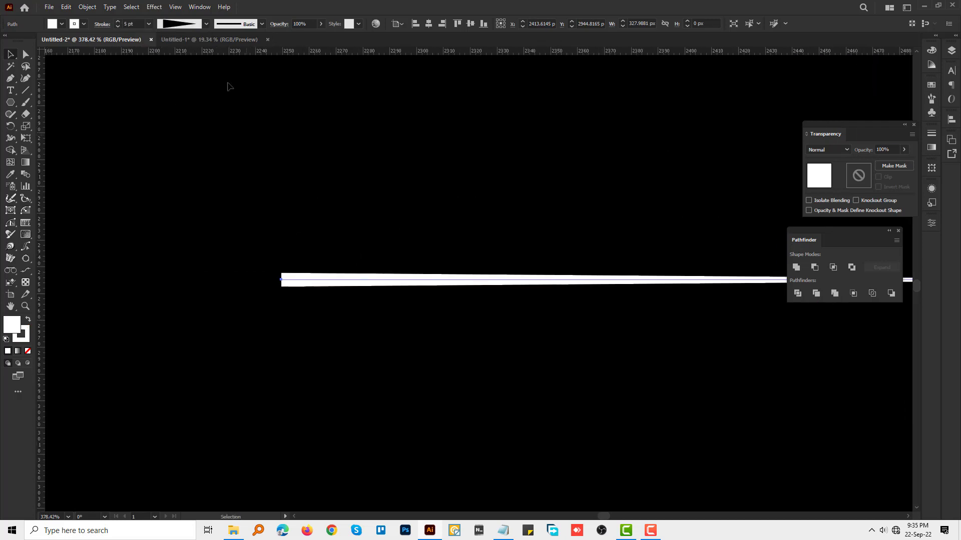
click(126, 24)
text(3)
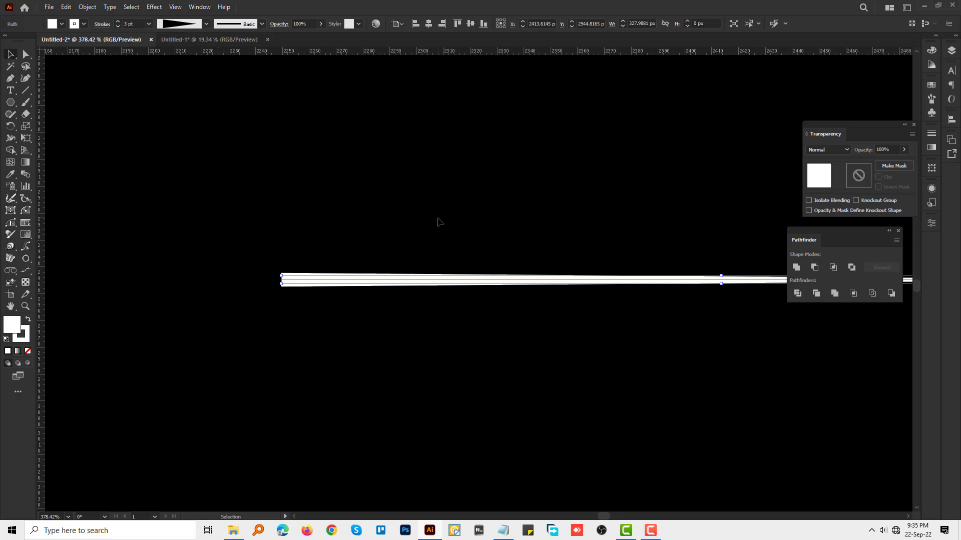
scroll(380, 279, up, 1)
scroll(386, 317, up, 1)
scroll(449, 356, up, 2)
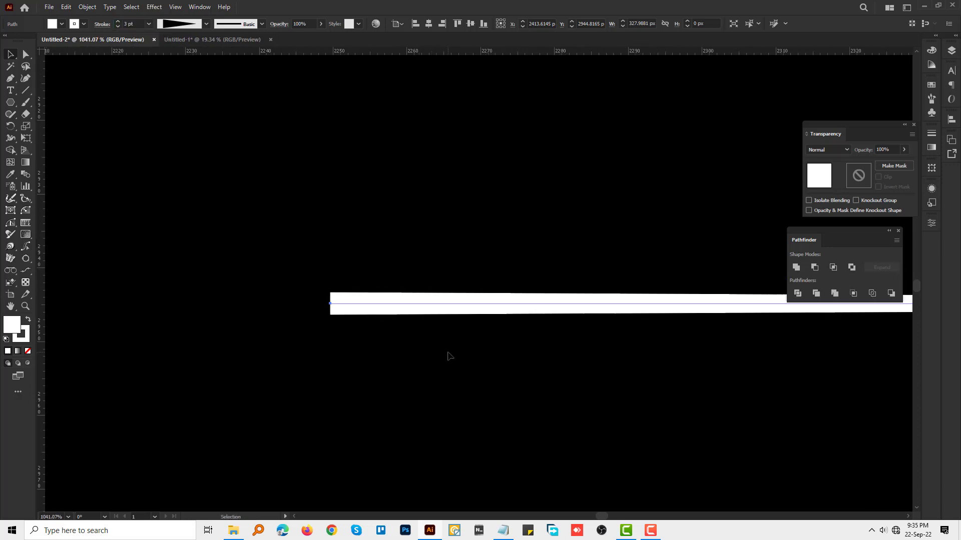
key(r)
scroll(447, 348, up, 4)
scroll(452, 332, up, 3)
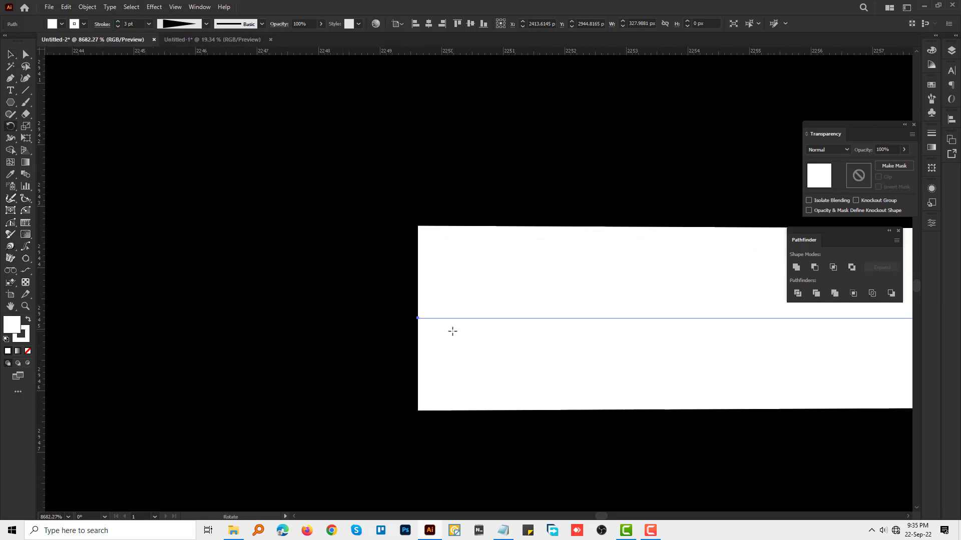
Make a rotated copy of the line pivoting at its left end
alt+click(419, 318)
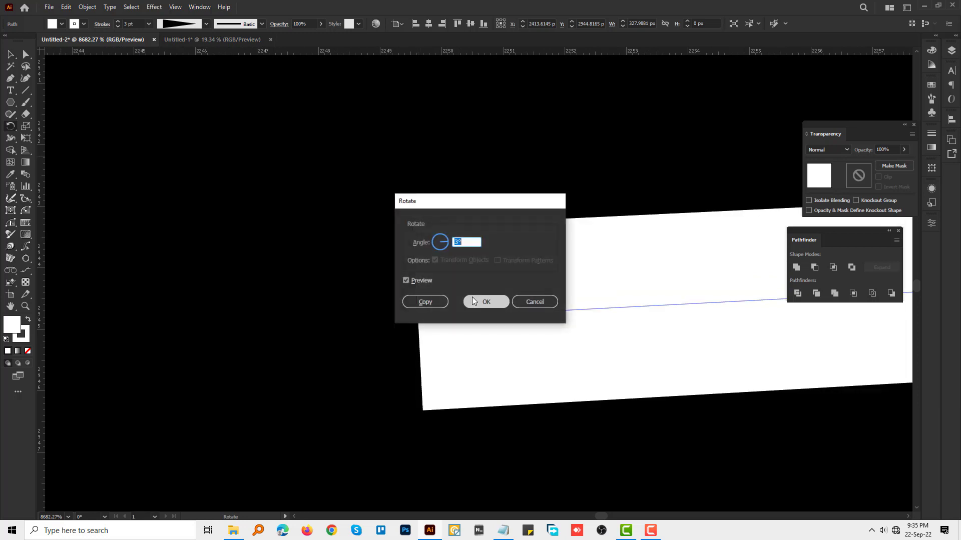
click(425, 303)
scroll(543, 264, down, 8)
scroll(646, 298, down, 6)
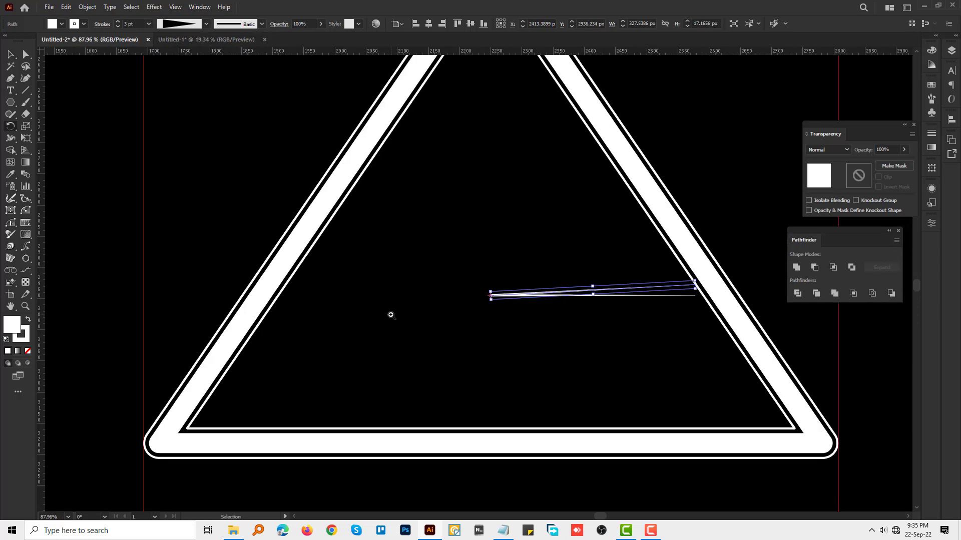
Repeat the rotation with Ctrl+D six times until the rays complete a full circle
key(ctrl+d)
key(ctrl+d)
key(ctrl+d)
key(ctrl+d)
key(ctrl+d)
key(ctrl+d)
key(ctrl+d)
key(ctrl+d)
key(ctrl+d)
key(ctrl+d)
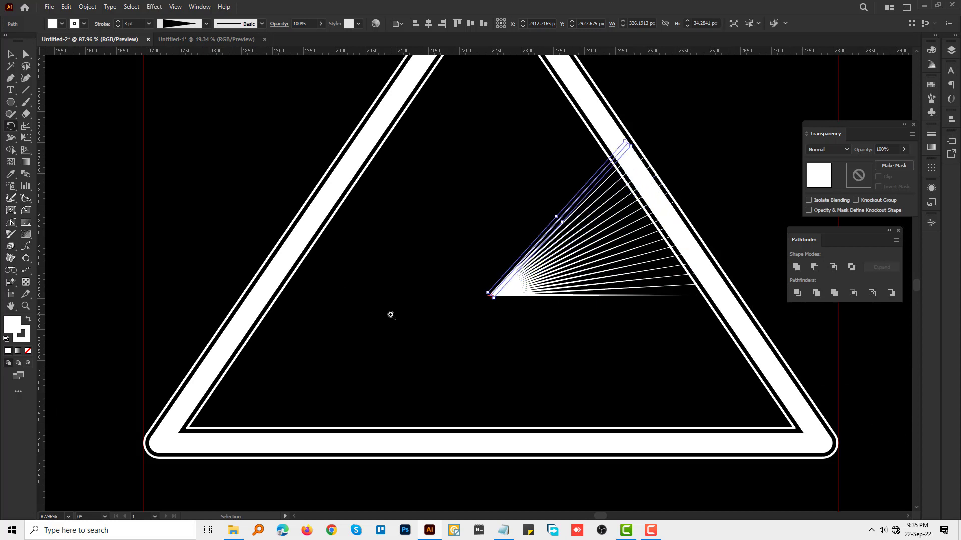
key(ctrl+d)
key(ctrl+d)
key(ctrl+d)
key(ctrl+d)
key(ctrl+d)
key(ctrl+d)
key(ctrl+d)
key(ctrl+d)
key(ctrl+d)
key(ctrl+d)
key(ctrl+d)
key(ctrl+d)
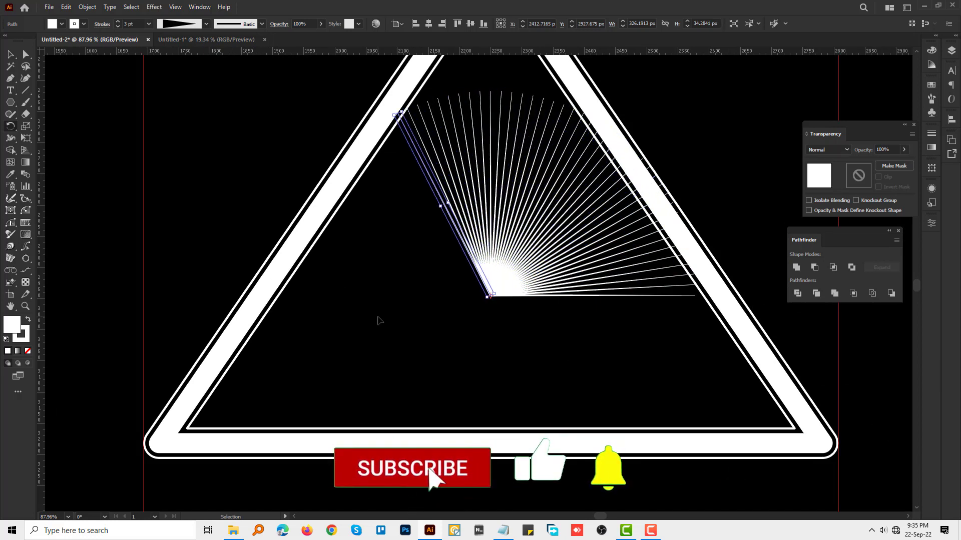
key(ctrl+d)
key(ctrl+d)
key(ctrl+d)
key(ctrl+d)
key(ctrl+d)
key(ctrl+d)
key(ctrl+d)
key(ctrl+d)
key(ctrl+d)
key(ctrl+d)
key(ctrl+d)
key(ctrl+d)
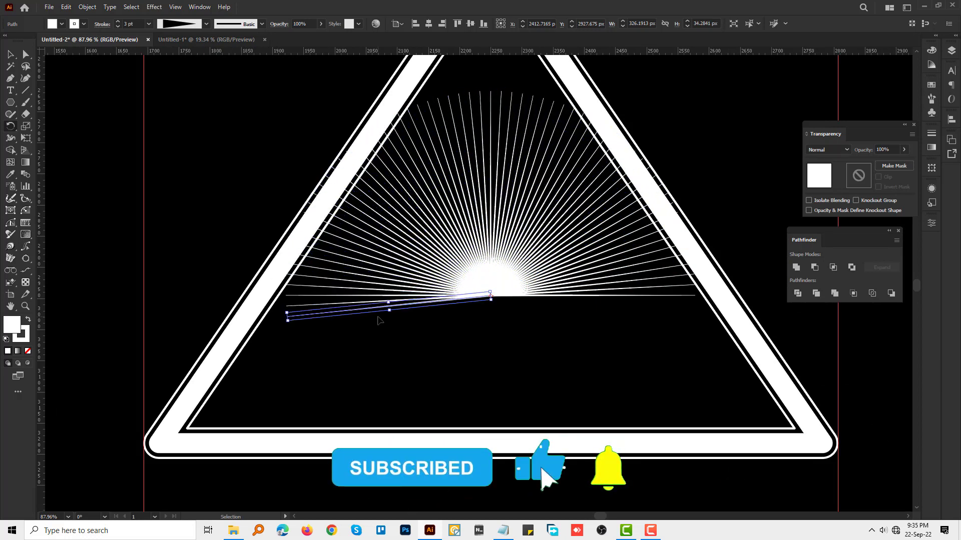
key(ctrl+d)
key(ctrl+d)
key(ctrl+d)
key(ctrl+d)
key(ctrl+d)
key(ctrl+d)
key(ctrl+d)
key(ctrl+d)
key(ctrl+d)
key(ctrl+d)
key(ctrl+d)
key(ctrl+d)
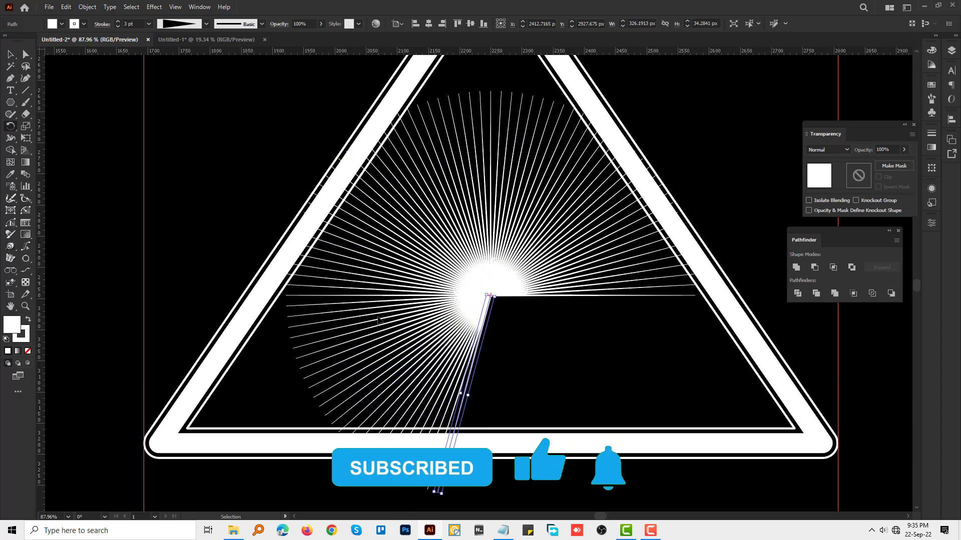
key(ctrl+d)
key(ctrl+d)
key(ctrl+d)
key(ctrl+d)
key(ctrl+d)
key(ctrl+d)
key(ctrl+d)
key(ctrl+d)
key(ctrl+d)
key(ctrl+d)
key(ctrl+d)
key(ctrl+d)
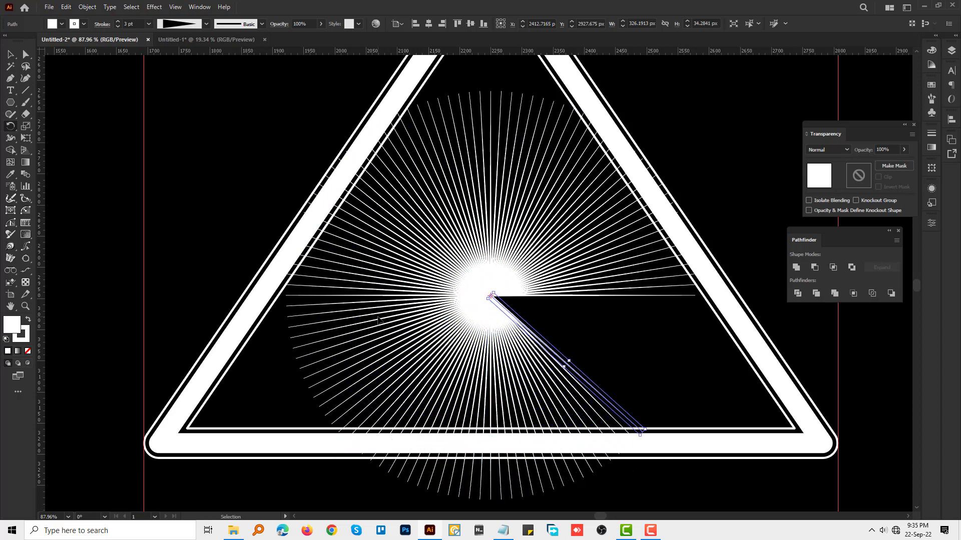
key(ctrl+d)
key(ctrl+d)
key(ctrl+d)
key(ctrl+d)
key(ctrl+d)
key(ctrl+d)
key(ctrl+d)
key(ctrl+d)
key(ctrl+d)
key(ctrl+d)
key(ctrl+d)
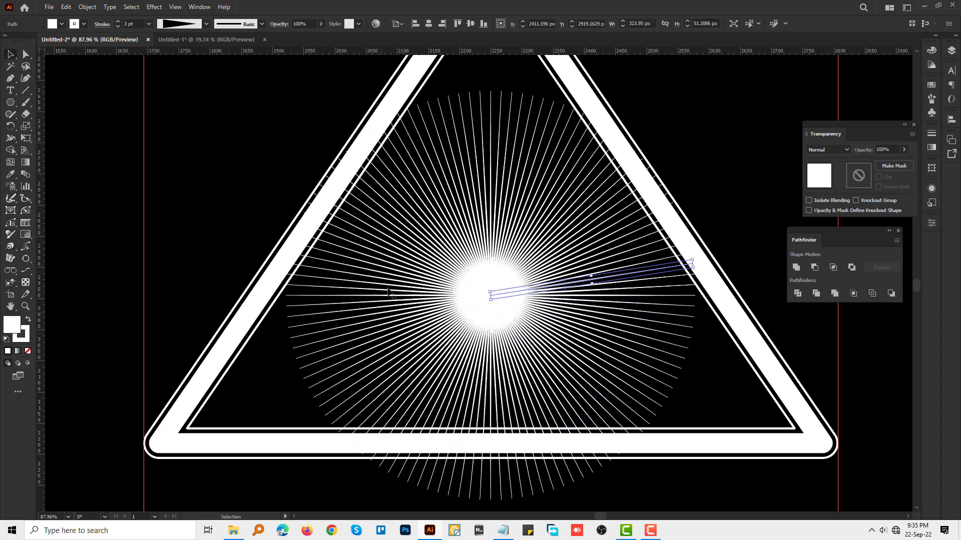
scroll(471, 243, down, 2)
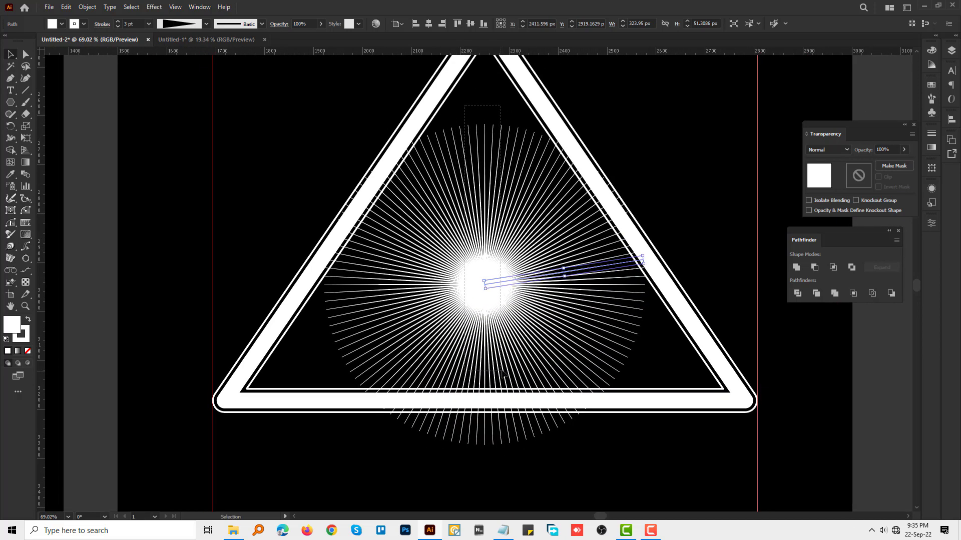
Group all the sunburst rays and move their centre into the triangle
key(ctrl+a)
key(ctrl+g)
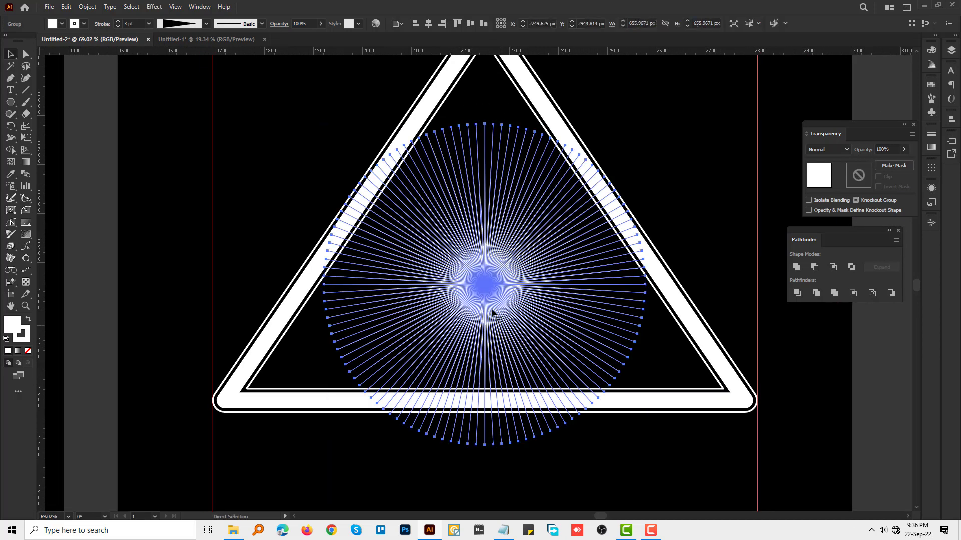
mouse_move(475, 295)
mouse_down()
mouse_move(318, 280)
mouse_move(483, 273)
mouse_up()
scroll(483, 273, down, 2)
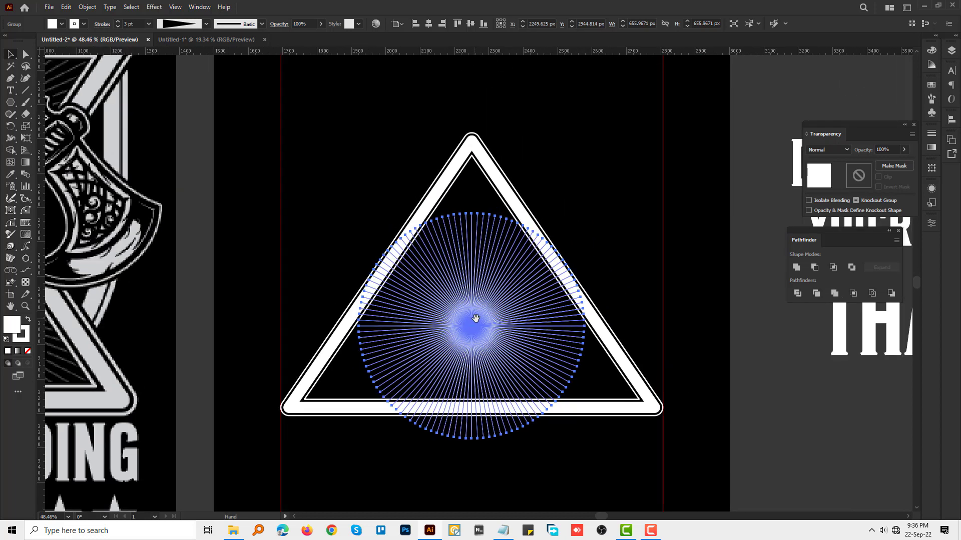
scroll(472, 295, down, 1)
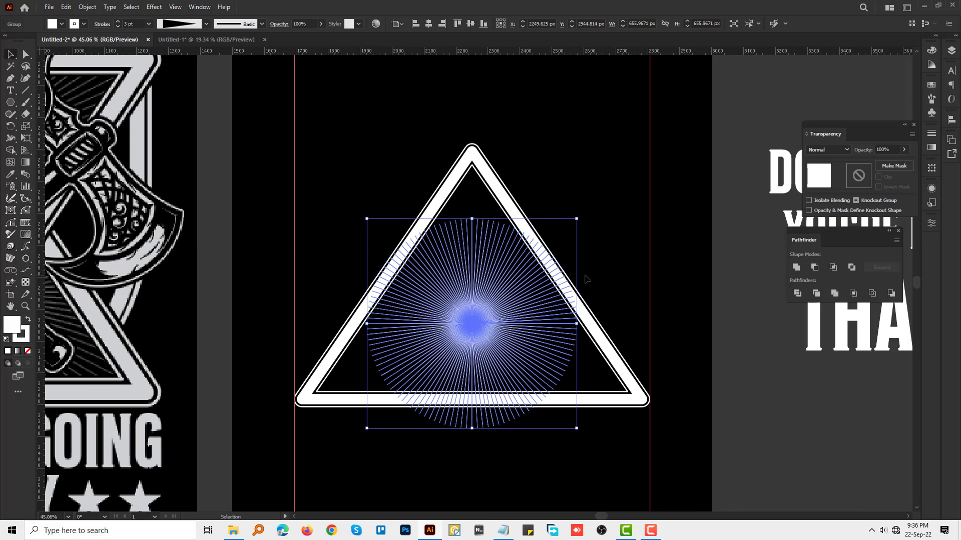
key(a)
key(v)
Apply Object > Expand Appearance and then Object > Expand to the sunburst
click(88, 6)
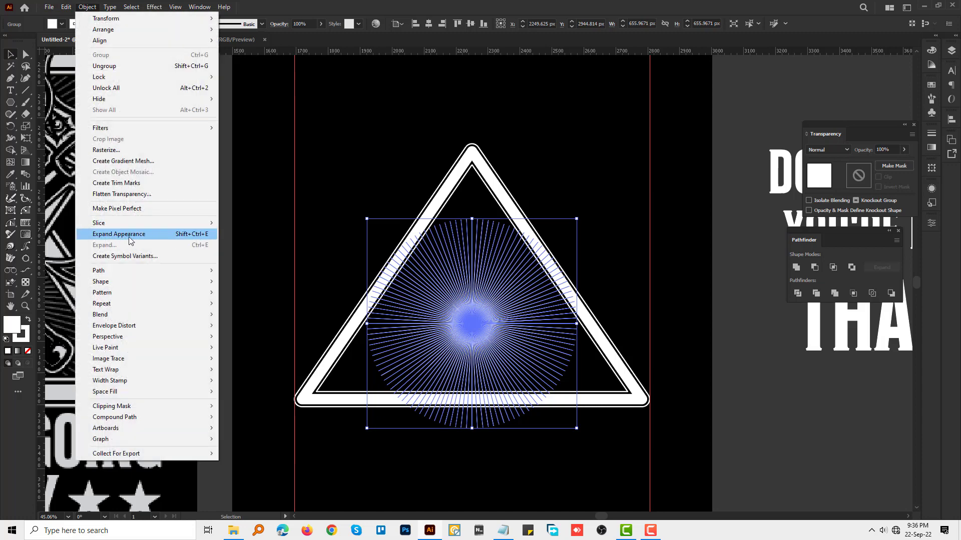
click(142, 235)
click(87, 7)
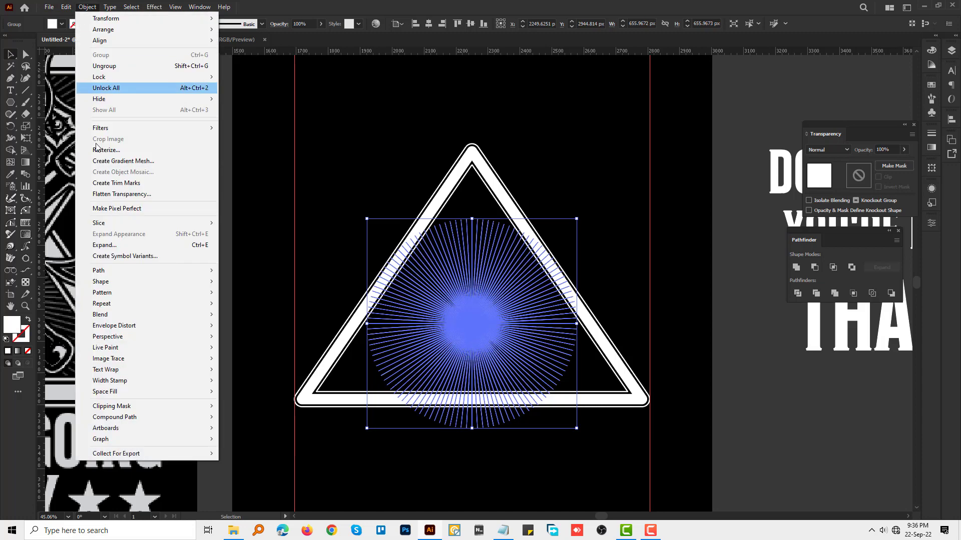
click(117, 245)
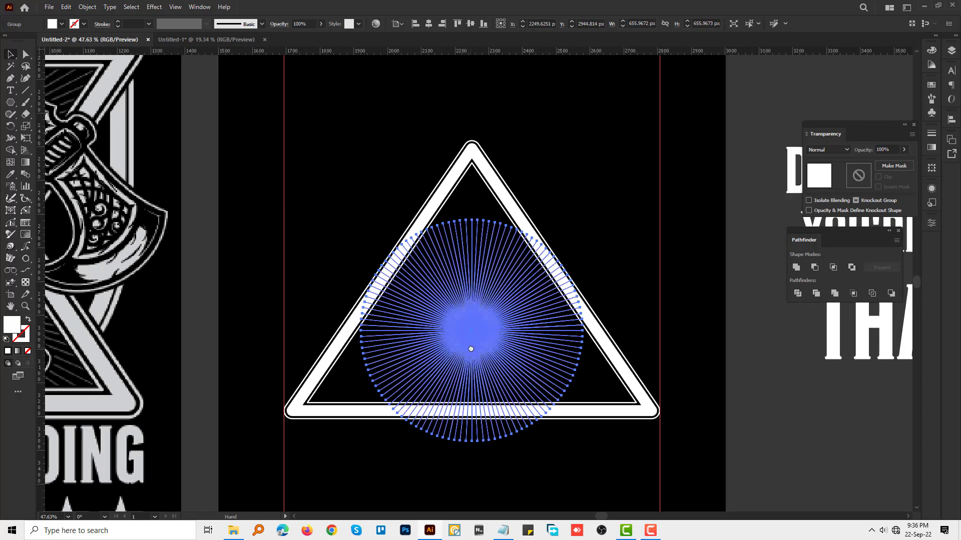
Move the sunburst up and scale it larger so rays extend past the triangle's edges
drag(470, 349, 472, 328)
mouse_move(473, 424)
mouse_down()
mouse_move(474, 371)
mouse_move(484, 441)
mouse_up()
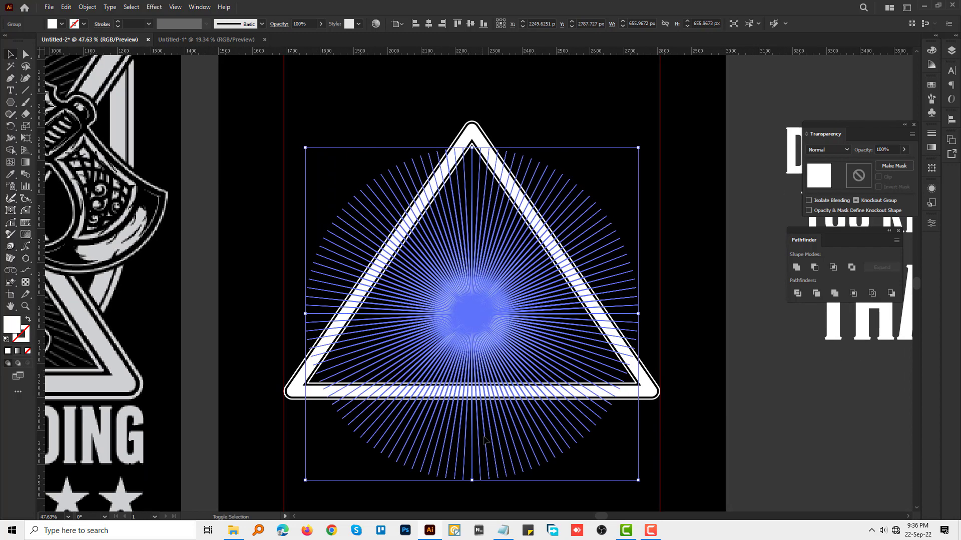
drag(475, 315, 475, 309)
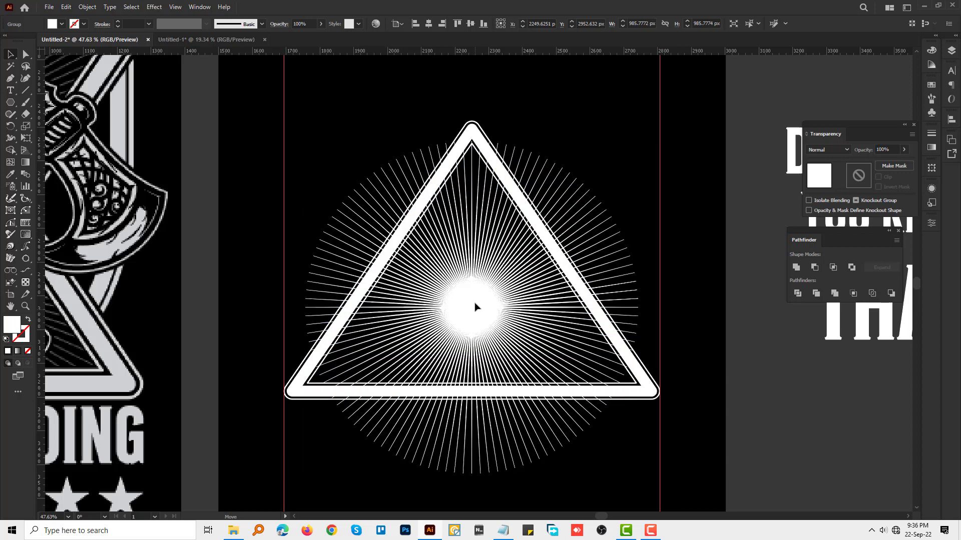
shift+drag(473, 476, 473, 497)
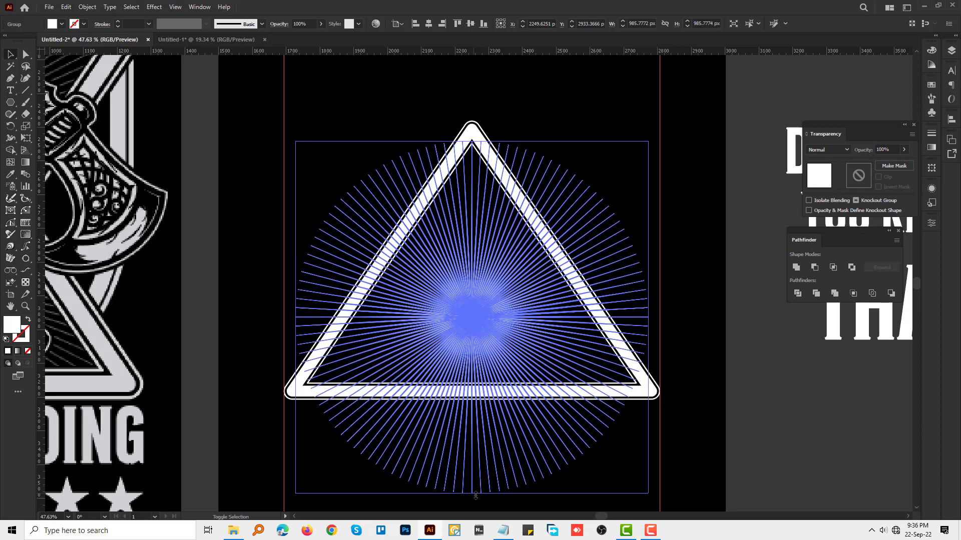
shift+click(506, 169)
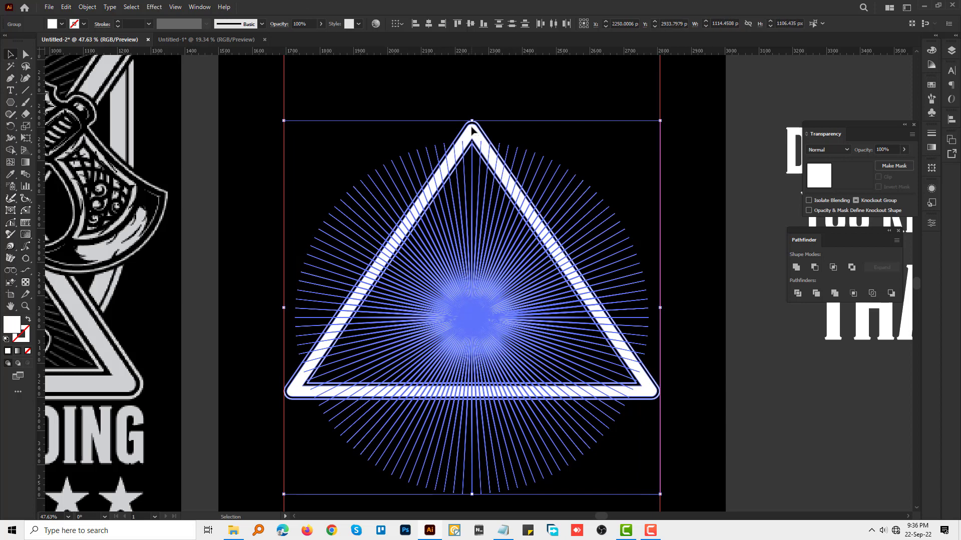
scroll(550, 109, down, 3)
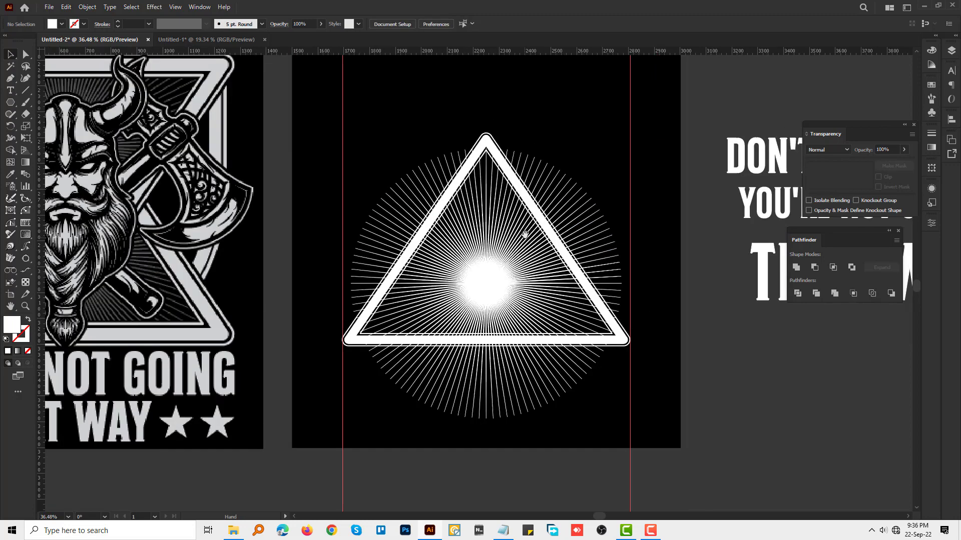
scroll(500, 150, up, 4)
click(482, 133)
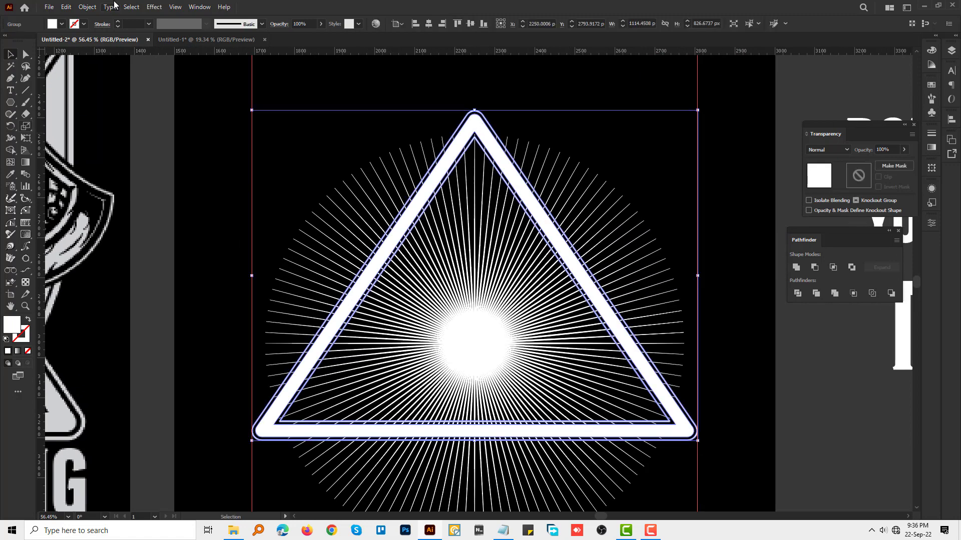
Add an offset outline around the triangle frame using Object > Path > Offset Path
click(87, 7)
click(122, 261)
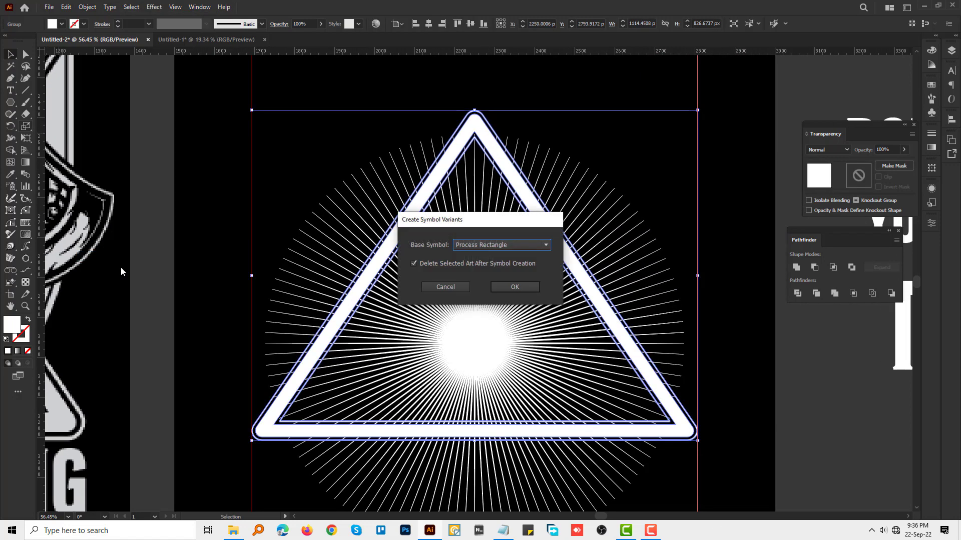
click(439, 292)
click(87, 7)
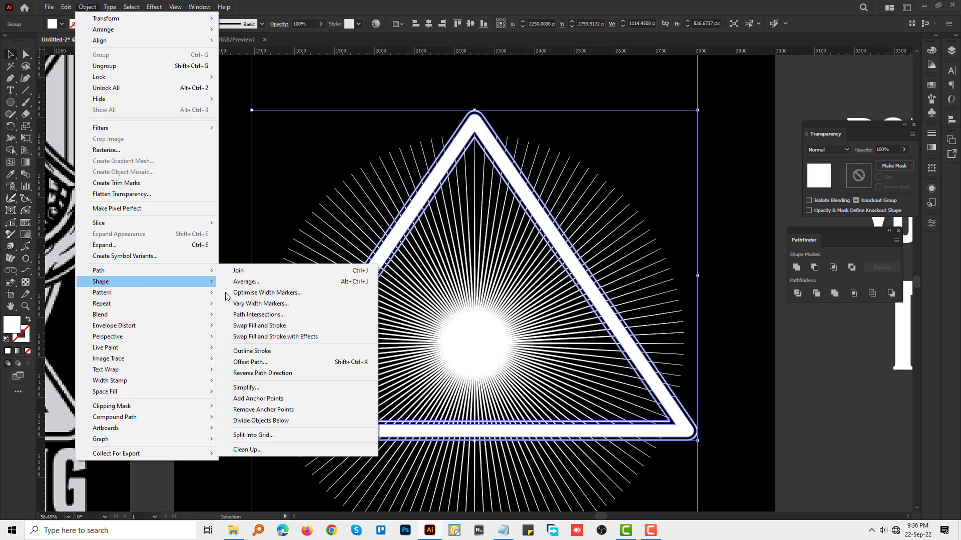
click(249, 361)
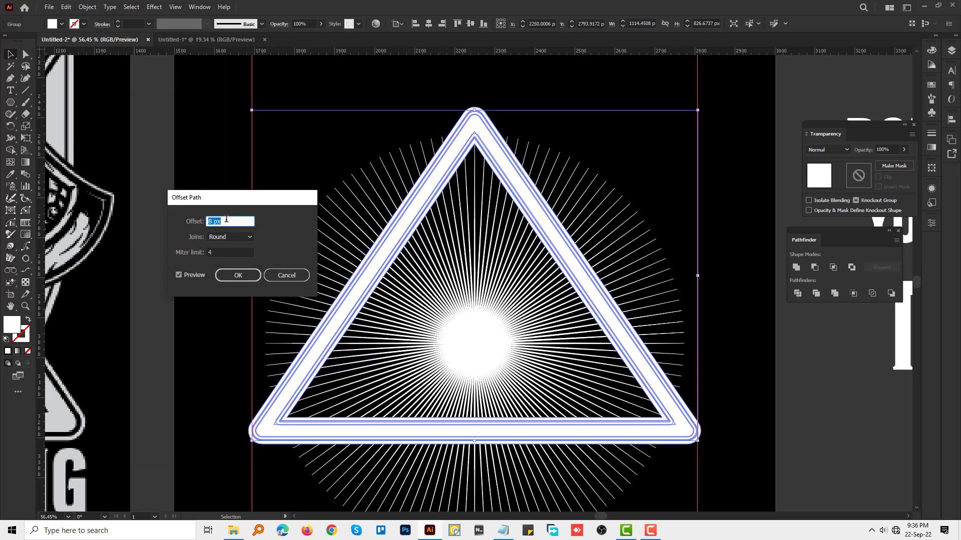
click(233, 275)
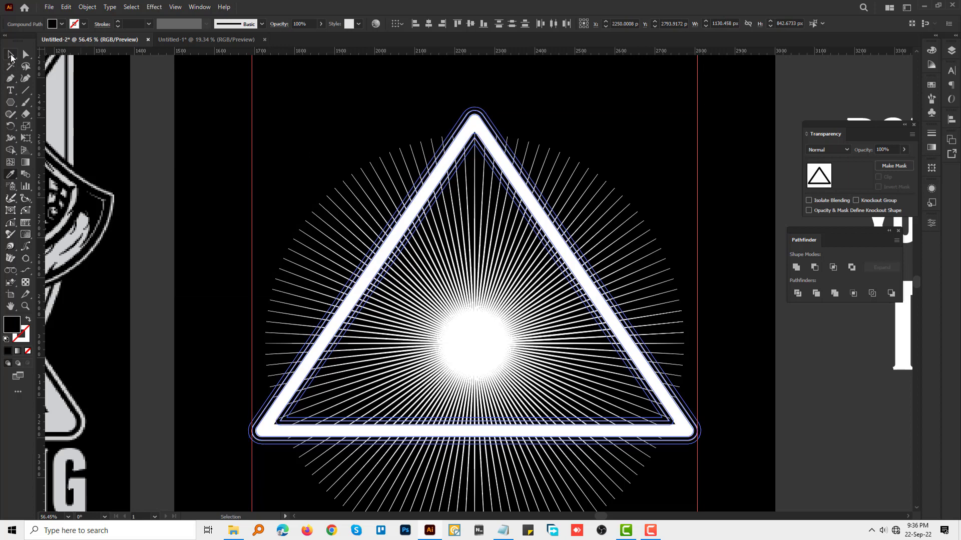
key(v)
click(619, 311)
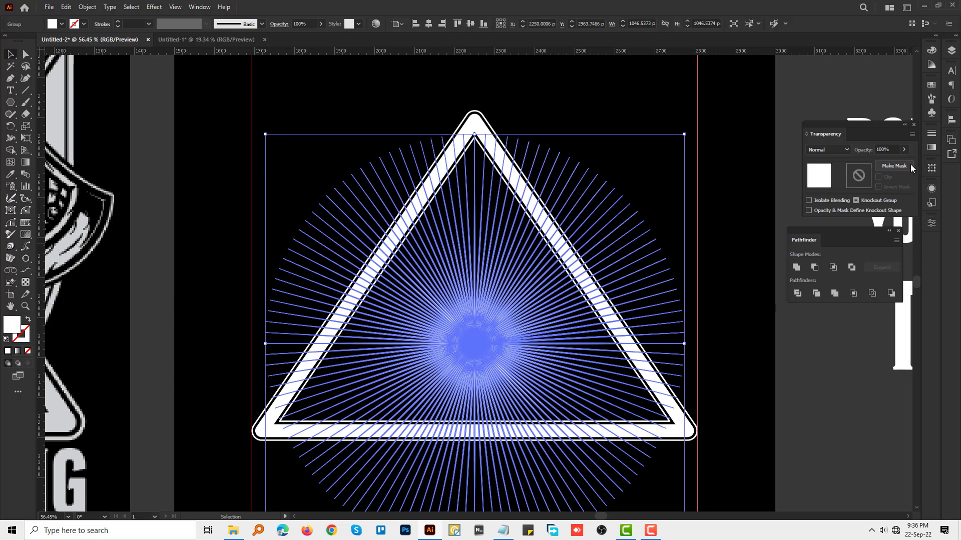
Try an opacity mask on the selection, undo it, and reselect the triangle-and-rays group
click(895, 166)
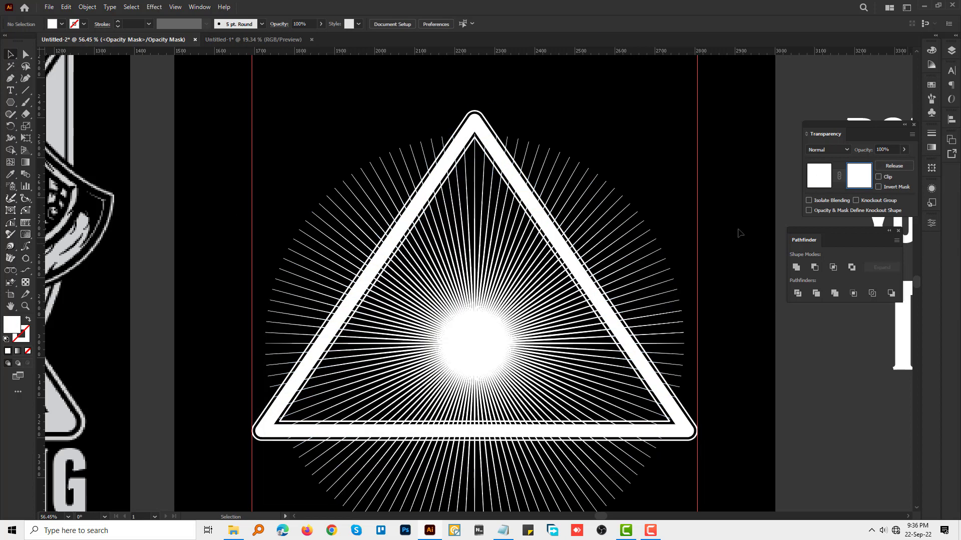
drag(531, 262, 539, 267)
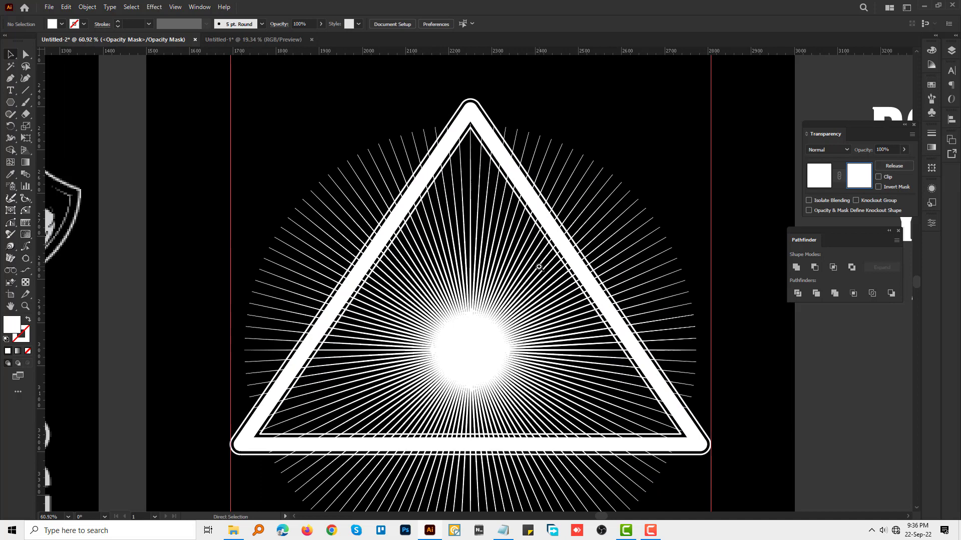
click(827, 172)
key(ctrl+z)
key(ctrl+z)
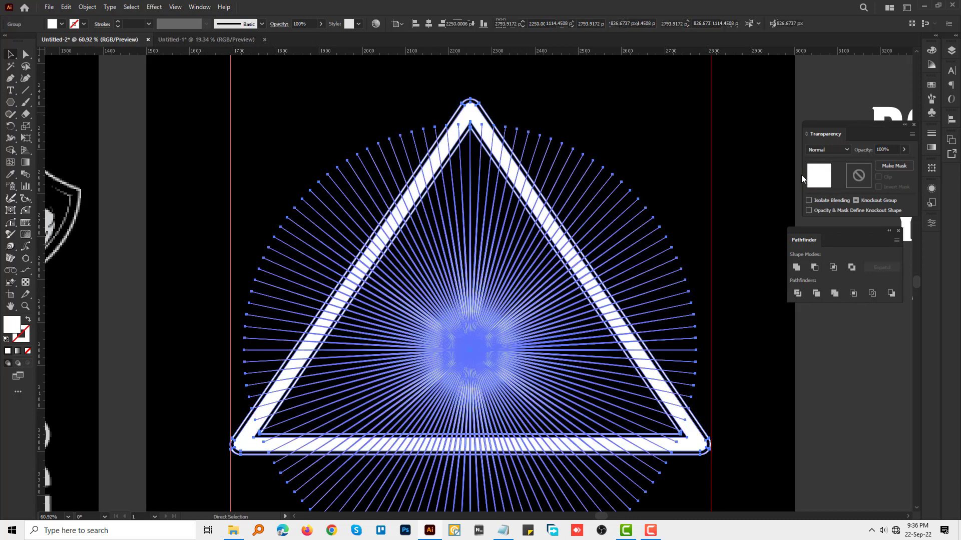
click(520, 124)
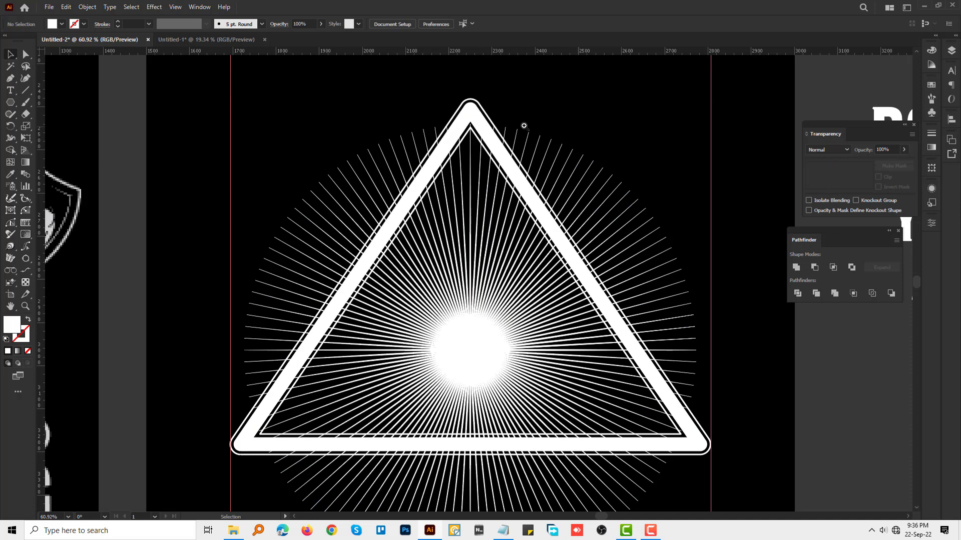
scroll(521, 124, down, 1)
click(476, 116)
Create an offset path of the triangle frame and select the new offset outline
click(87, 6)
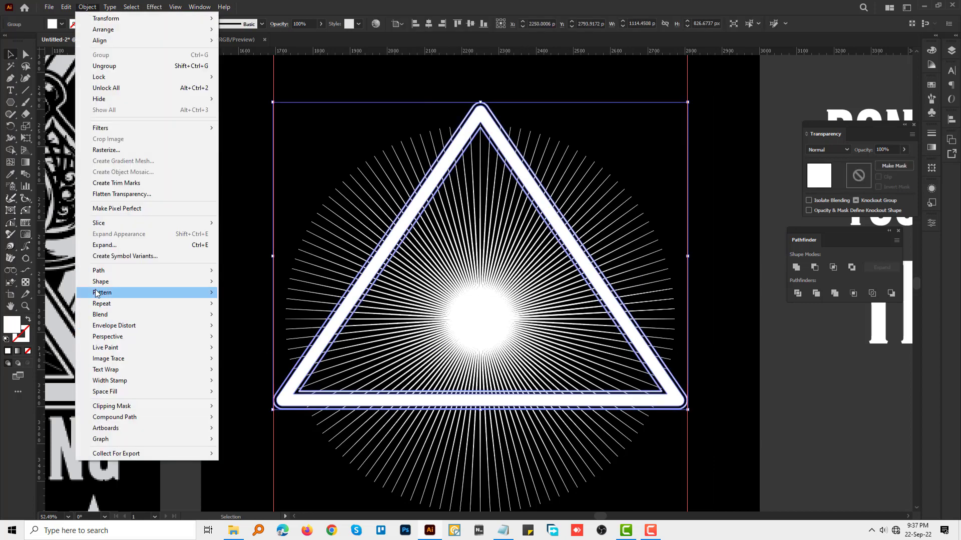
click(249, 362)
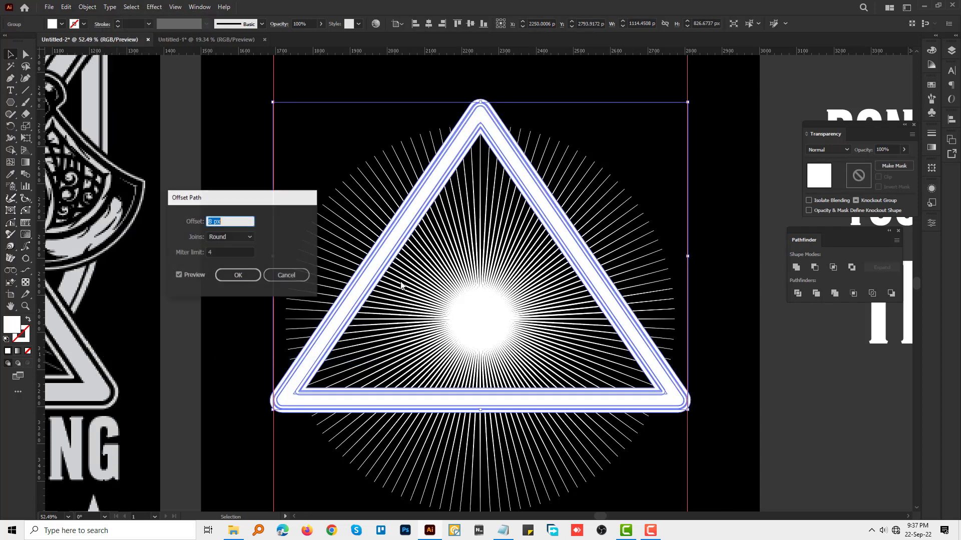
click(230, 272)
click(326, 133)
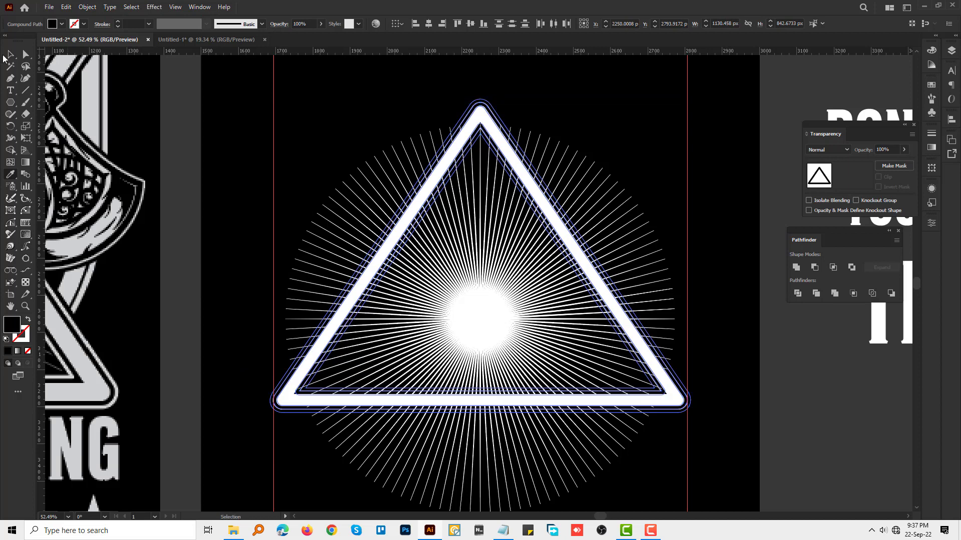
key(a)
click(486, 270)
key(v)
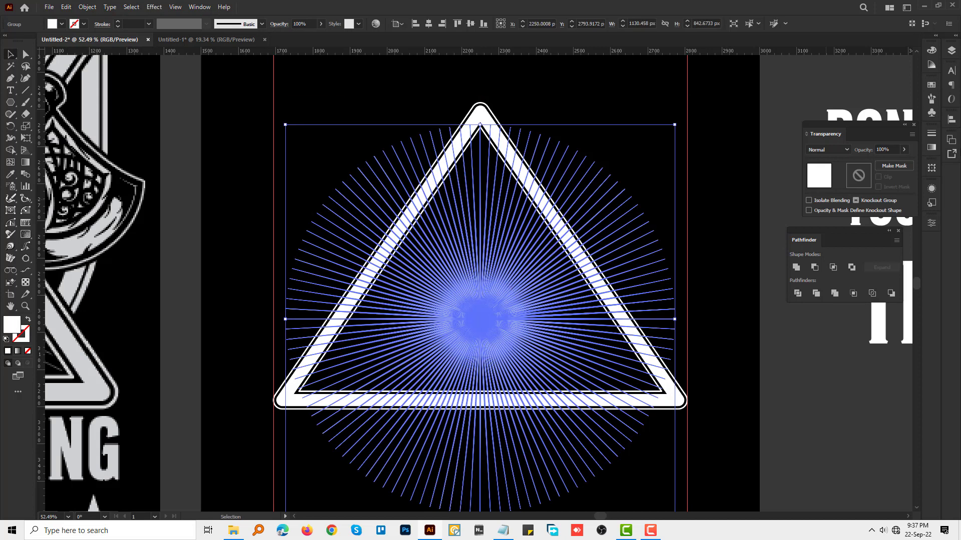
Apply the offset triangle as an opacity mask on the rays via Make Mask
click(900, 167)
click(858, 175)
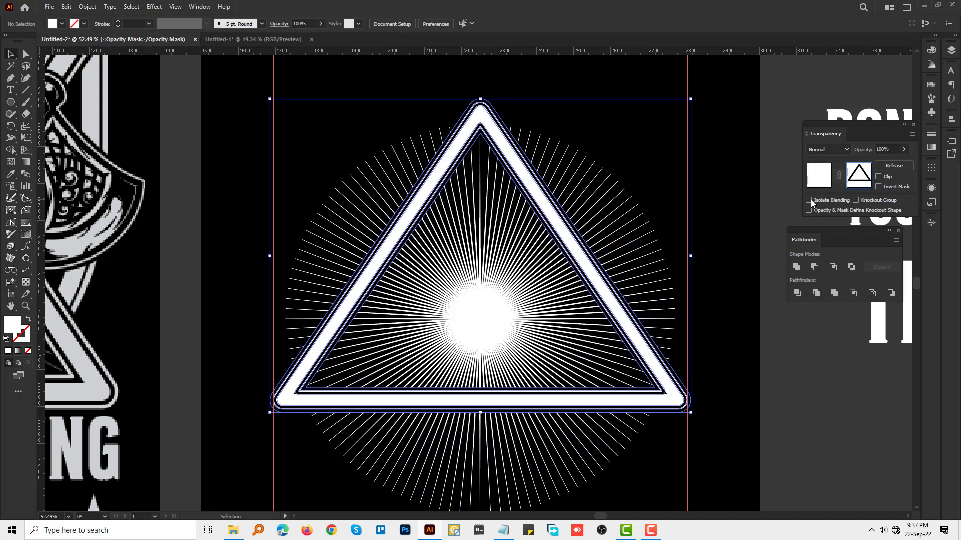
click(820, 172)
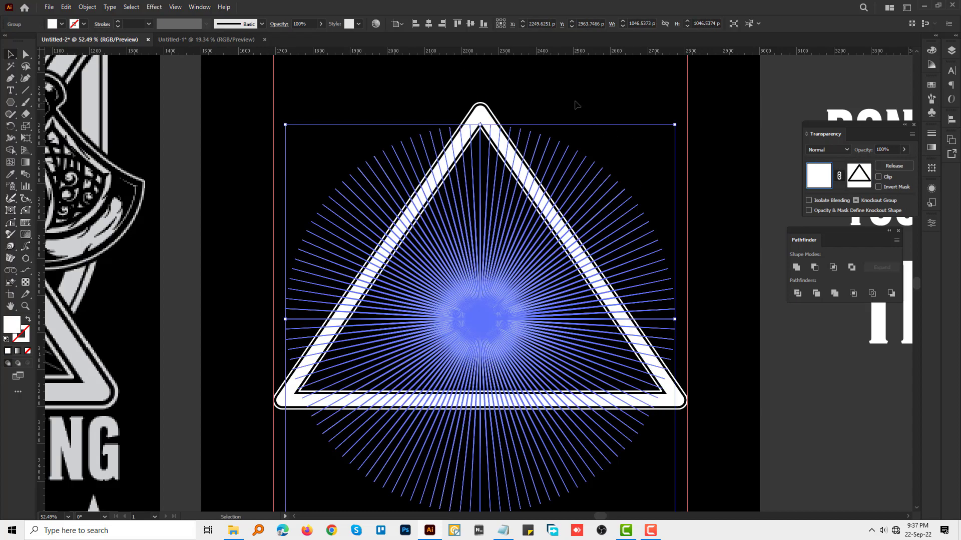
scroll(645, 240, up, 3)
scroll(583, 307, up, 2)
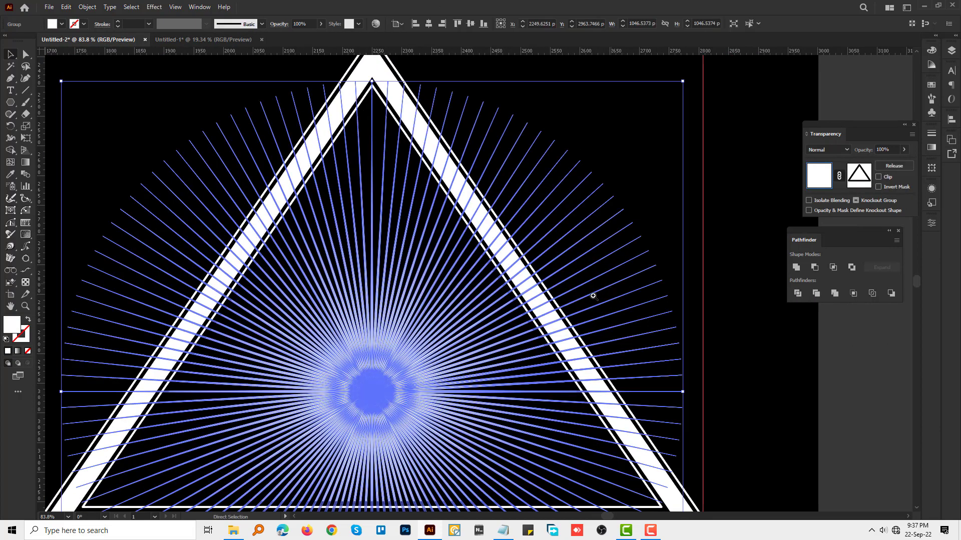
scroll(534, 268, down, 2)
key(shift+e)
Erase the rays below the triangle's base and outside its left side
scroll(241, 440, down, 2)
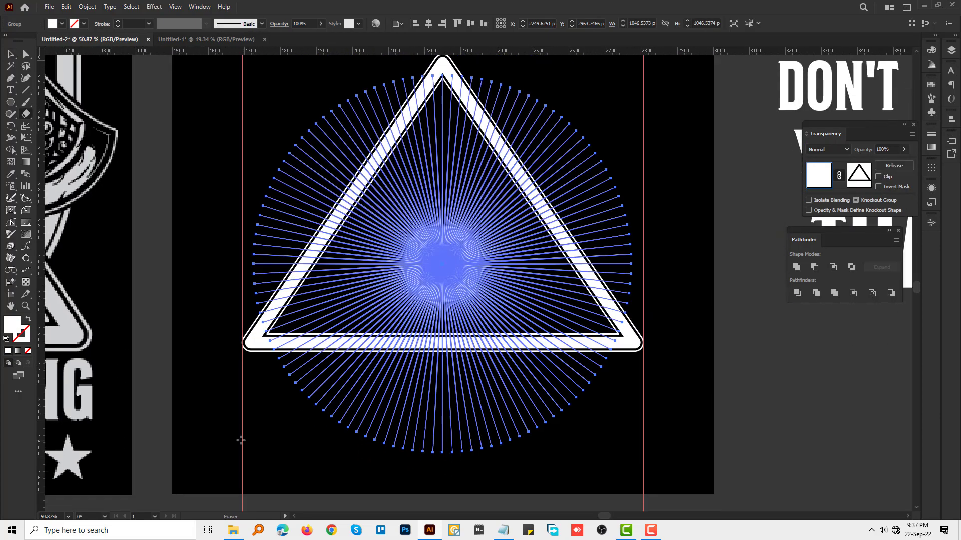
drag(239, 461, 680, 343)
scroll(479, 283, up, 2)
scroll(478, 284, left, 3)
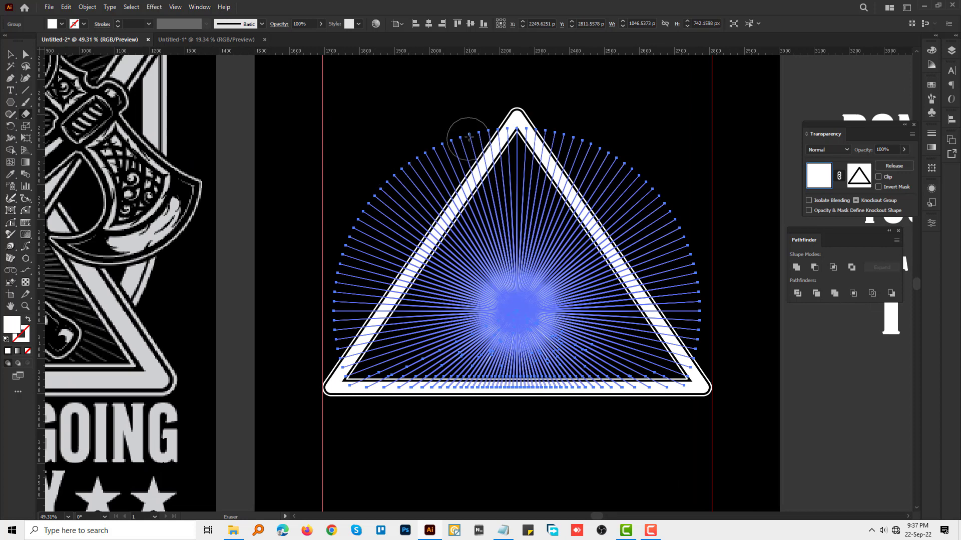
mouse_move(477, 129)
mouse_down()
mouse_move(410, 176)
mouse_move(311, 322)
mouse_move(407, 200)
mouse_move(440, 182)
mouse_up()
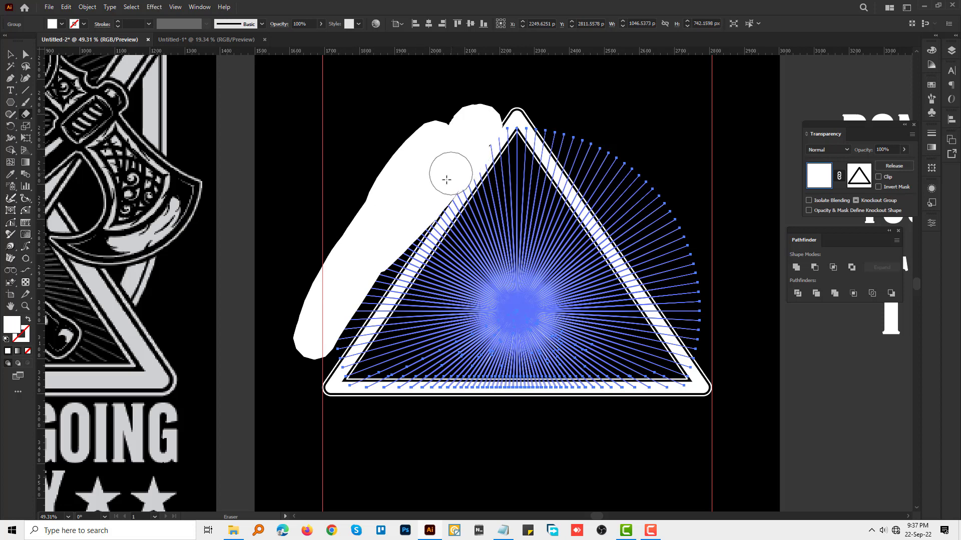
drag(406, 239, 311, 371)
Erase the stray rays around the apex and beyond the triangle's right side
scroll(429, 150, down, 3)
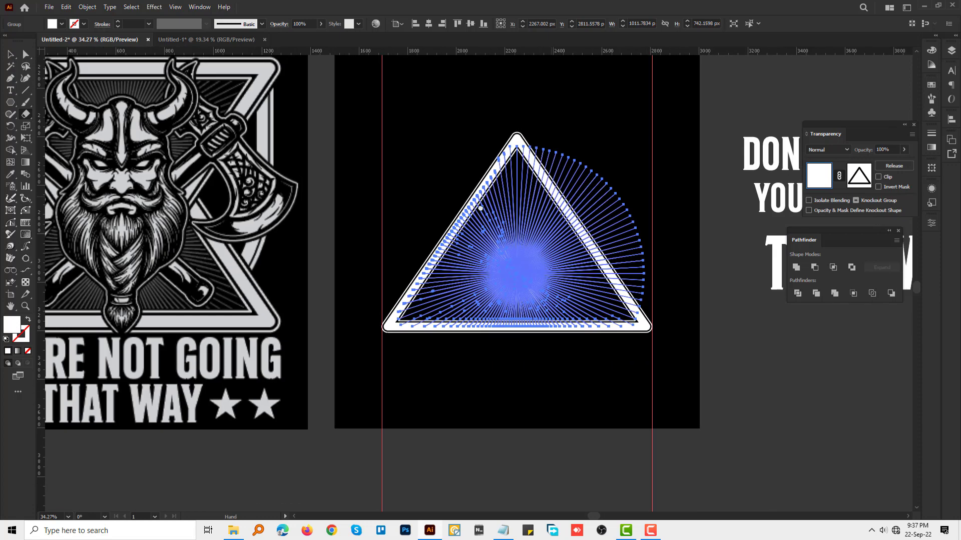
scroll(571, 195, up, 2)
scroll(463, 163, up, 2)
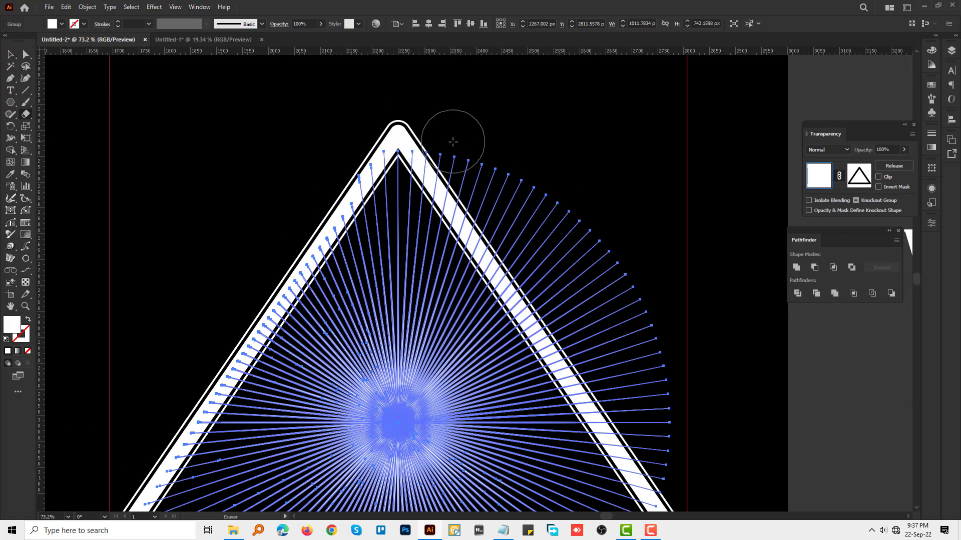
drag(443, 137, 471, 182)
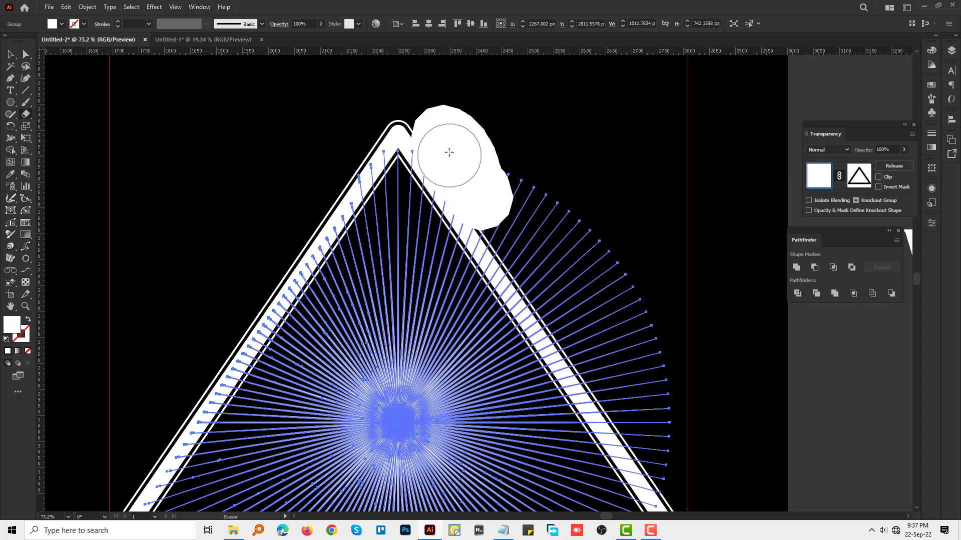
scroll(499, 180, down, 1)
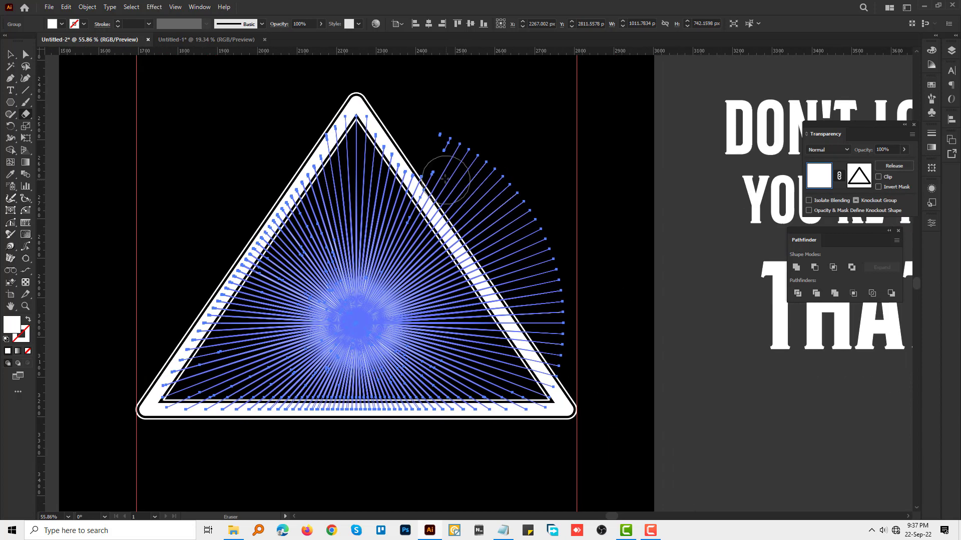
drag(430, 171, 454, 213)
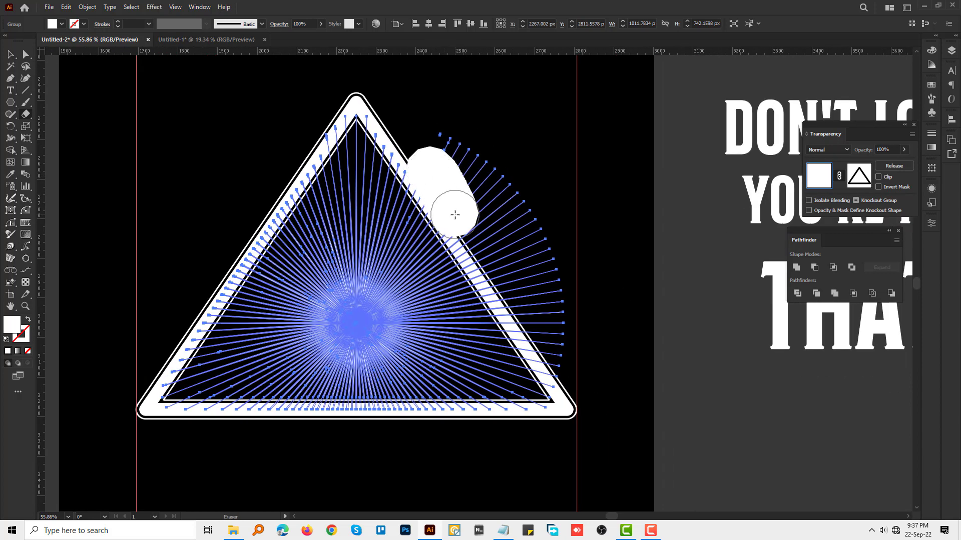
scroll(452, 183, down, 1)
mouse_move(403, 103)
mouse_down()
mouse_move(504, 304)
mouse_move(433, 180)
mouse_up()
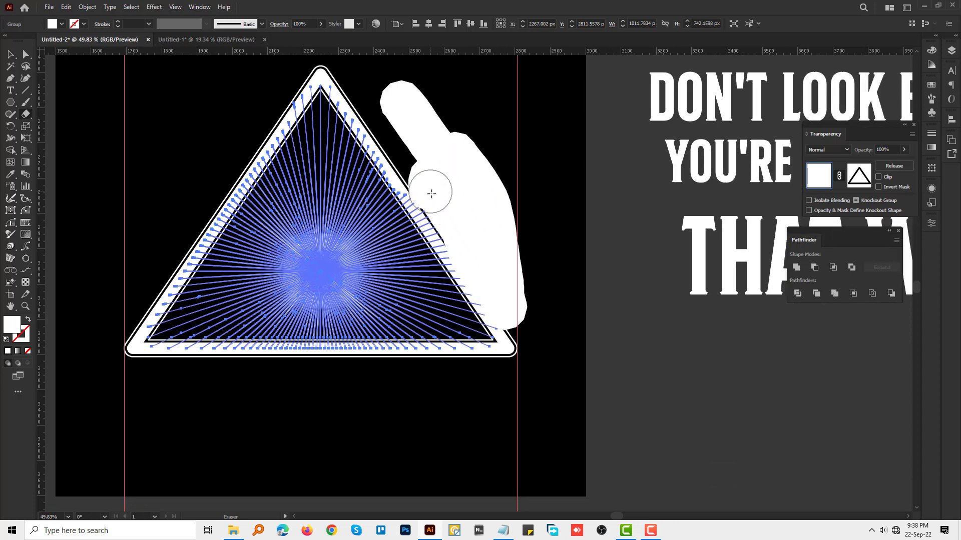
drag(457, 235, 457, 230)
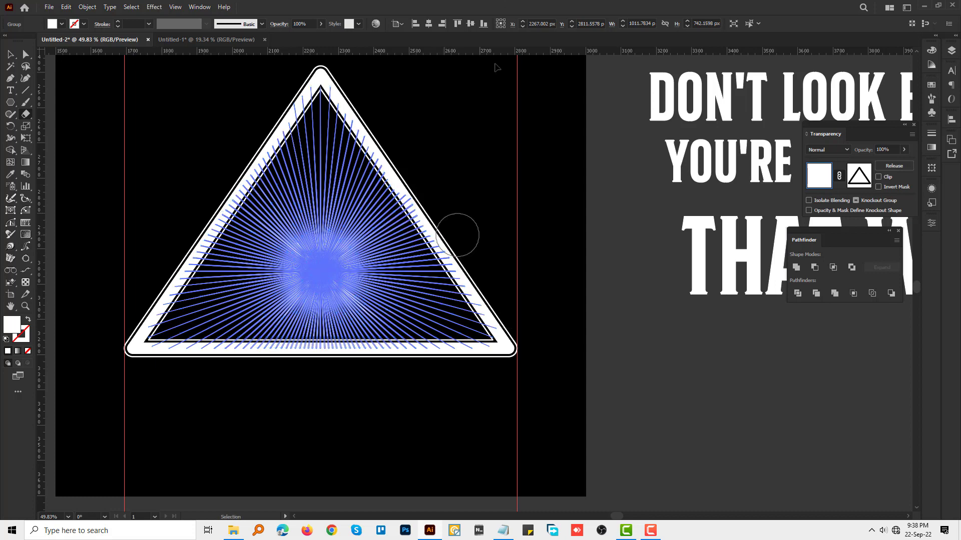
scroll(459, 280, down, 1)
Set the sunburst rays' fill to medium grey #606060 in the Color Picker
key(v)
scroll(459, 280, up, 2)
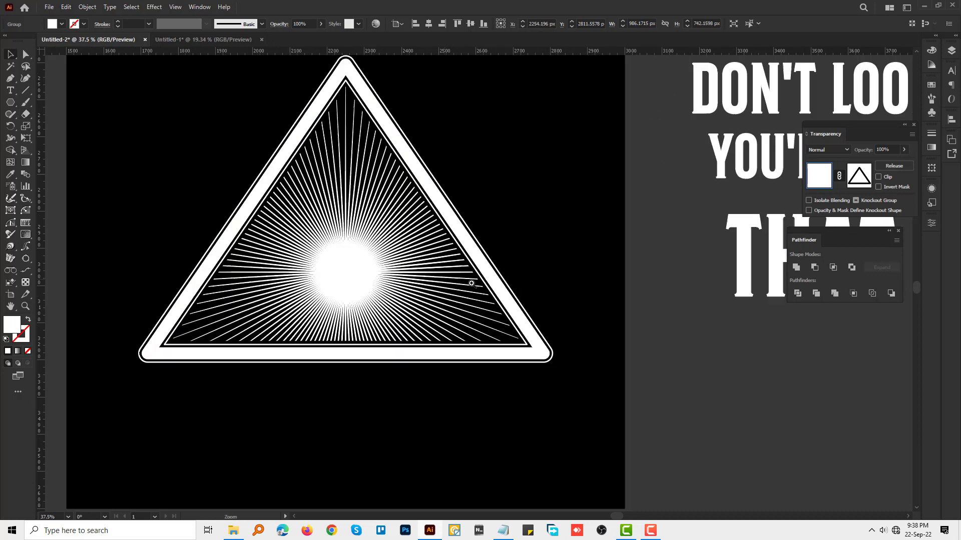
double_click(15, 329)
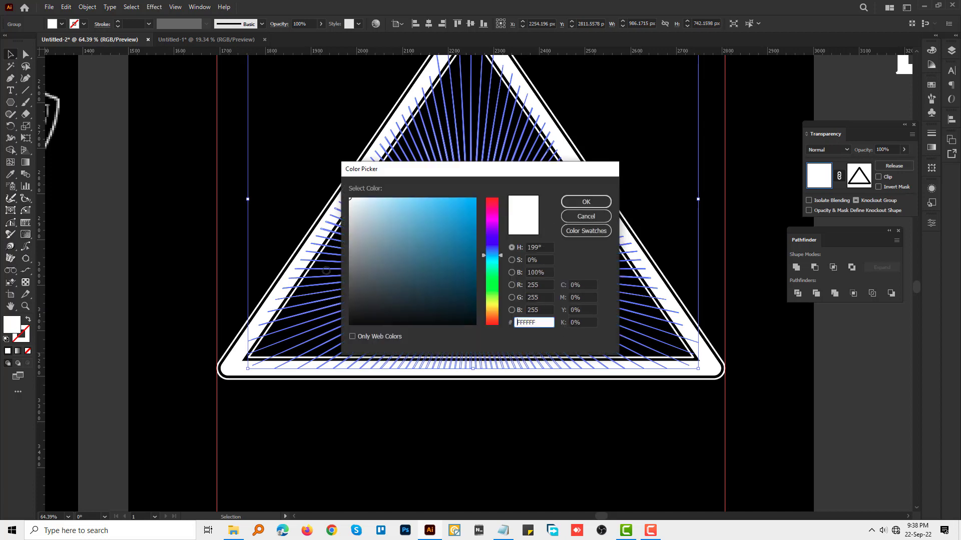
drag(372, 276, 334, 277)
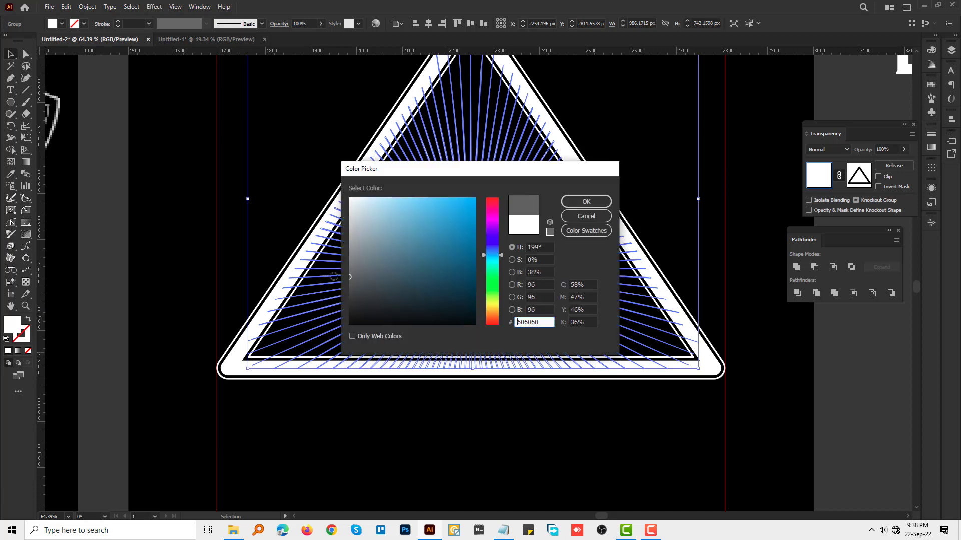
click(586, 202)
key(h)
Deselect everything and recentre the sunburst triangle in the view
key(ctrl+shift+a)
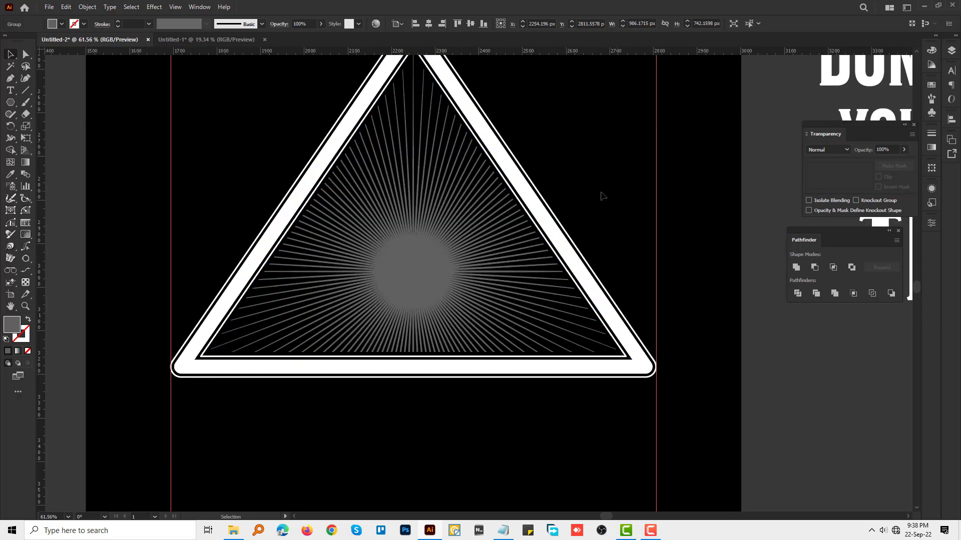
scroll(502, 230, down, 3)
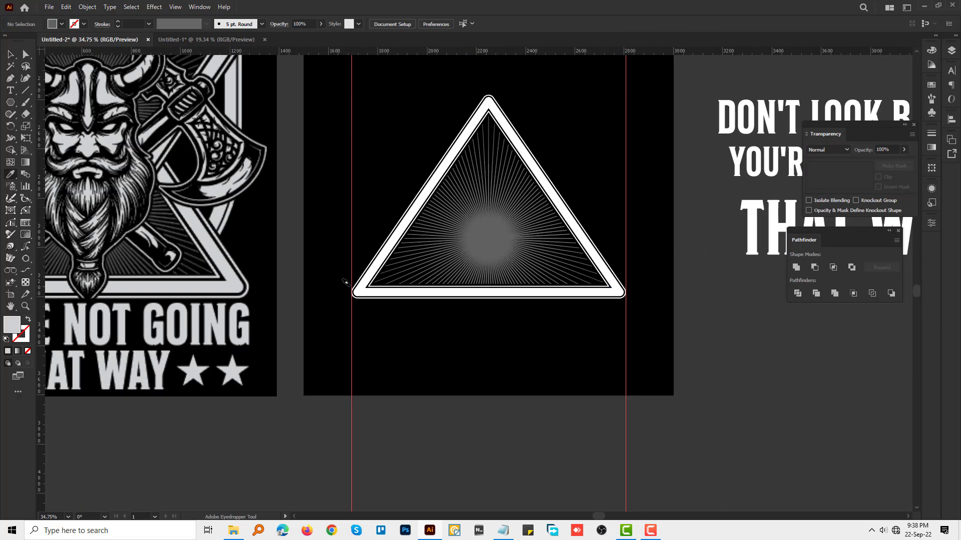
scroll(375, 289, up, 3)
scroll(595, 316, up, 3)
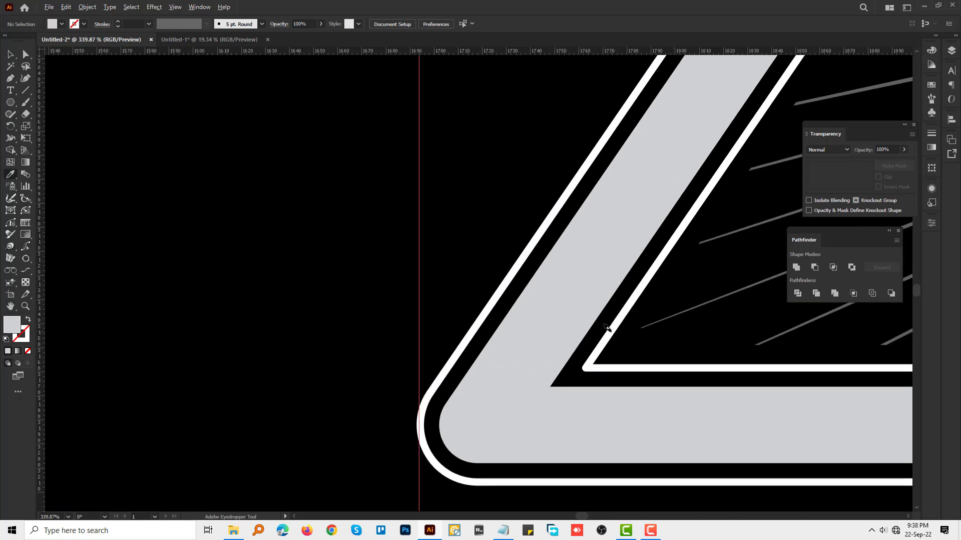
scroll(607, 328, down, 5)
drag(567, 274, 400, 307)
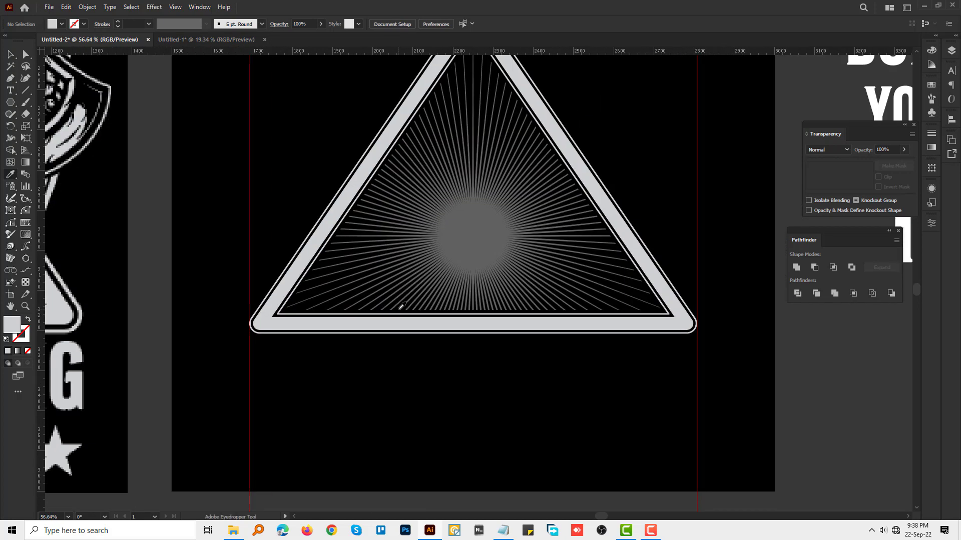
scroll(540, 231, down, 2)
Select the sunburst triangle group and try rotating it, undoing the attempt
click(513, 253)
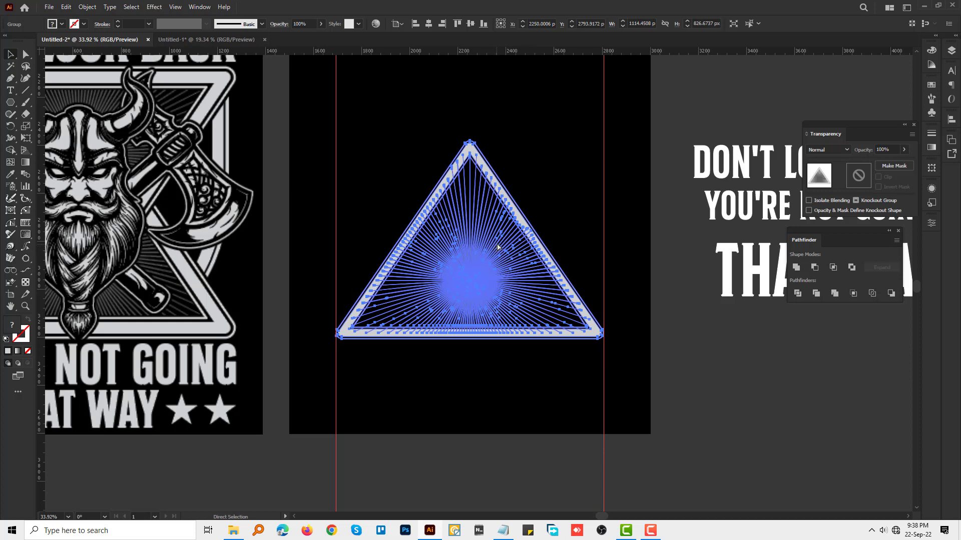
key(v)
drag(609, 144, 377, 357)
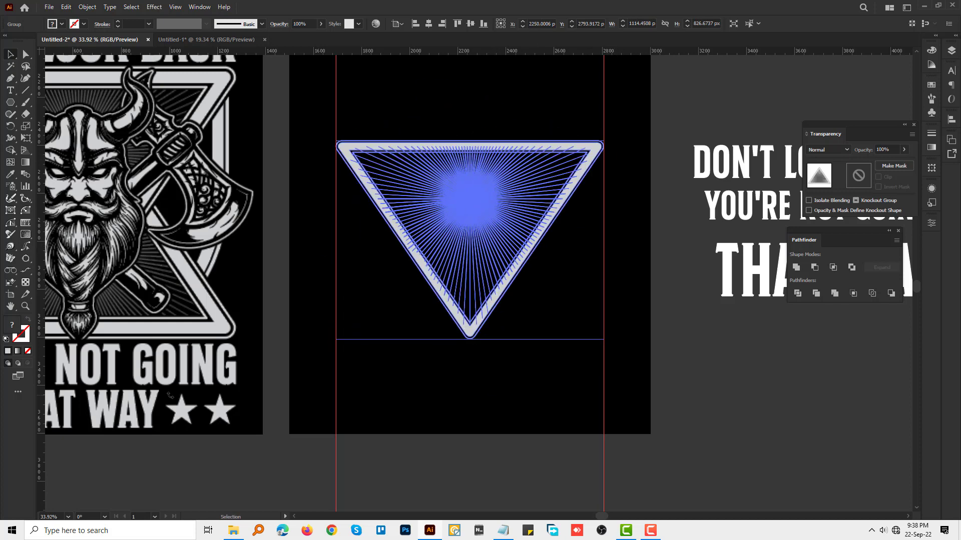
key(ctrl+z)
key(a)
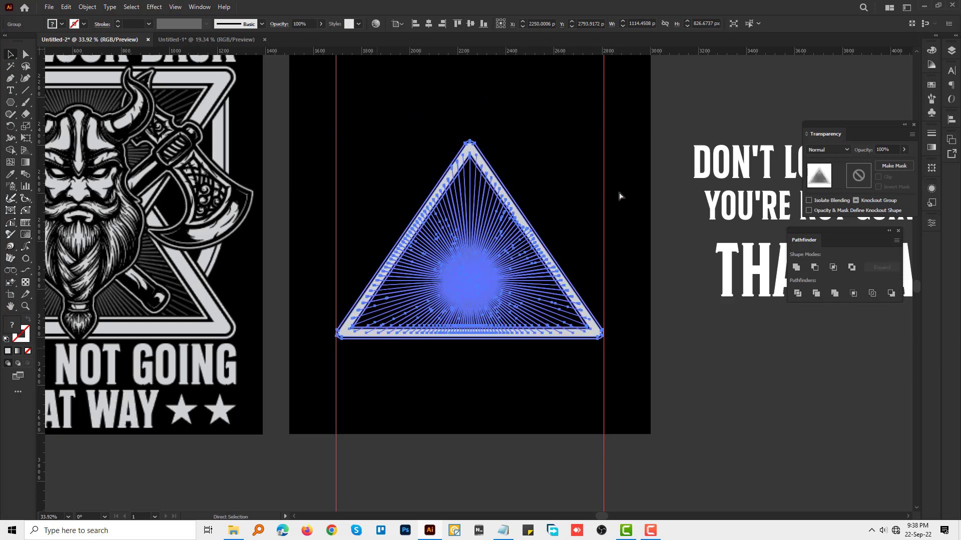
key(v)
Create an upside-down copy of the triangle and move it up over the original
drag(606, 136, 326, 421)
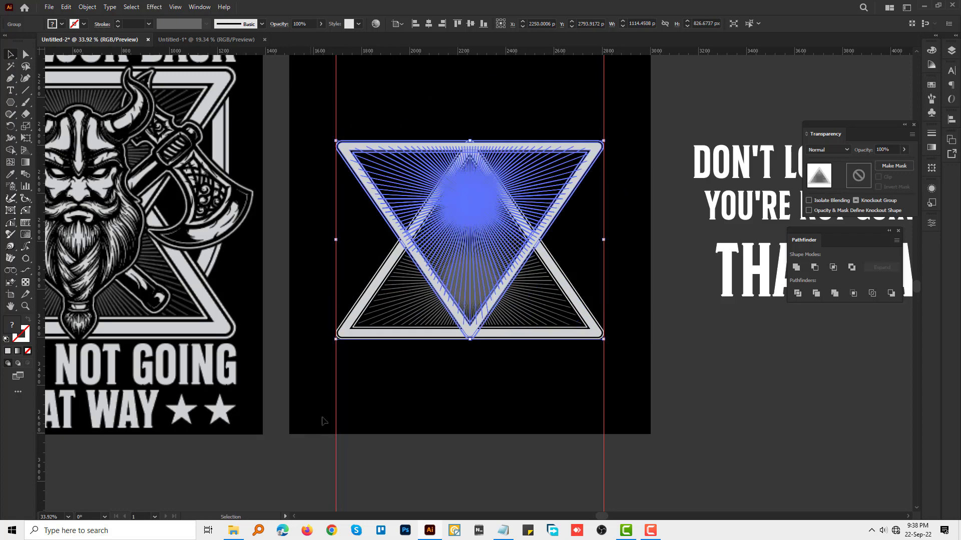
scroll(470, 245, up, 2)
drag(455, 304, 458, 263)
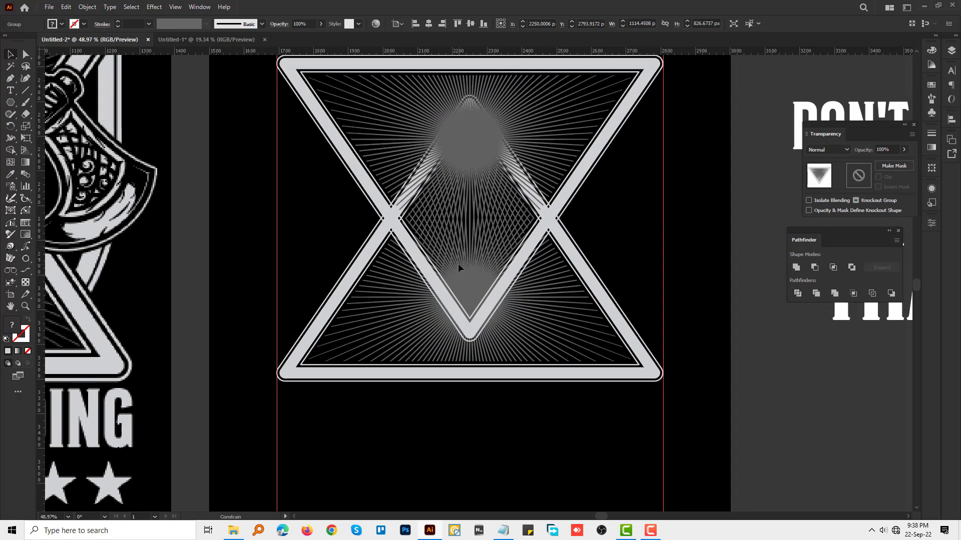
scroll(475, 284, up, 2)
click(476, 284)
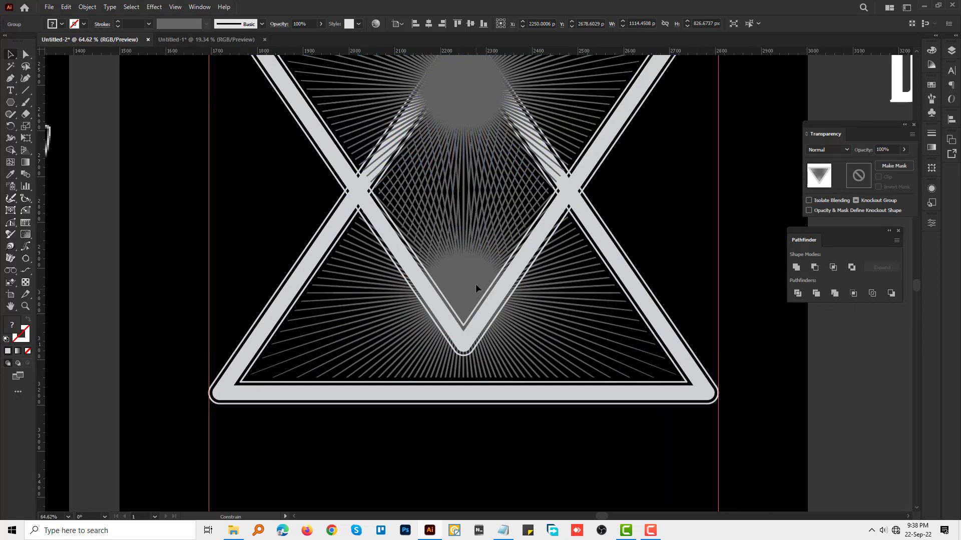
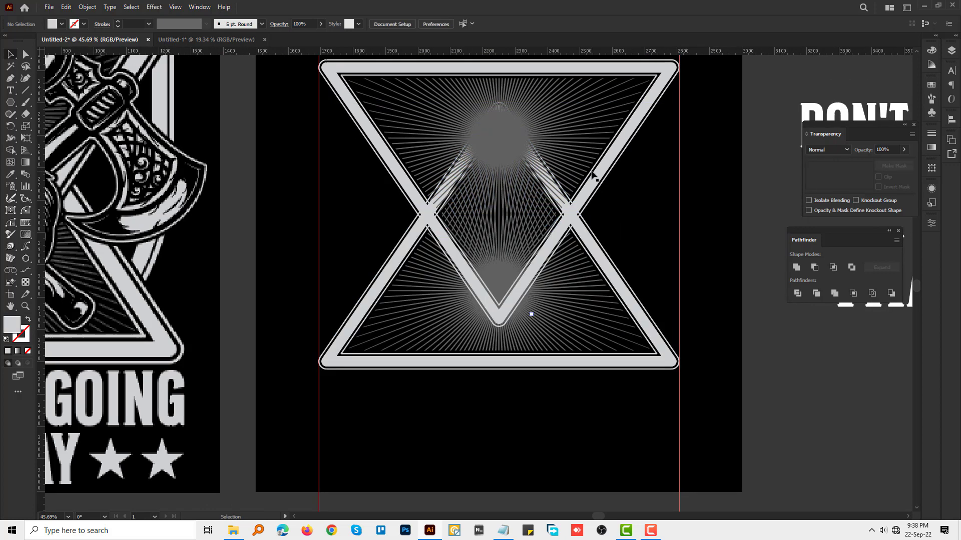
Outline the inverted triangle's strokes and offset its path by 7 px
click(86, 7)
click(358, 345)
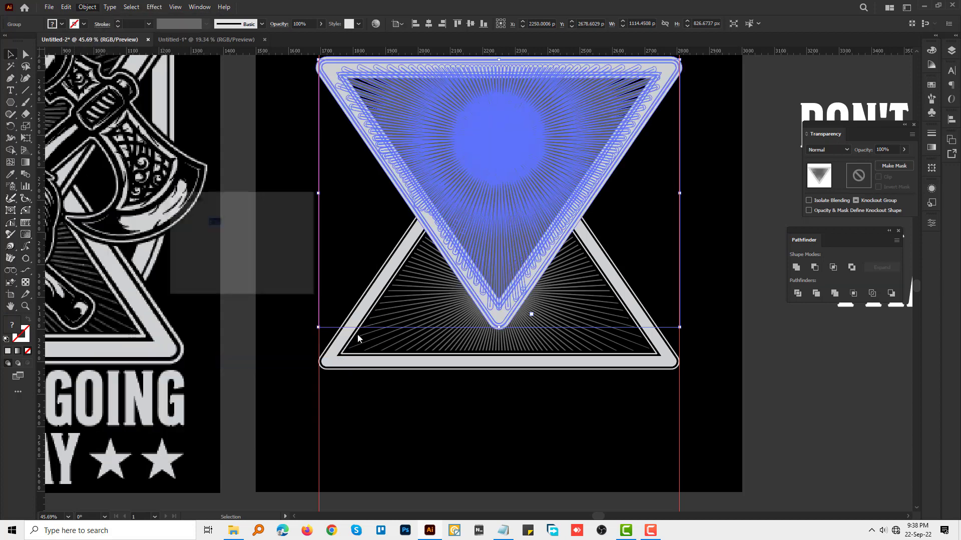
key(Down)
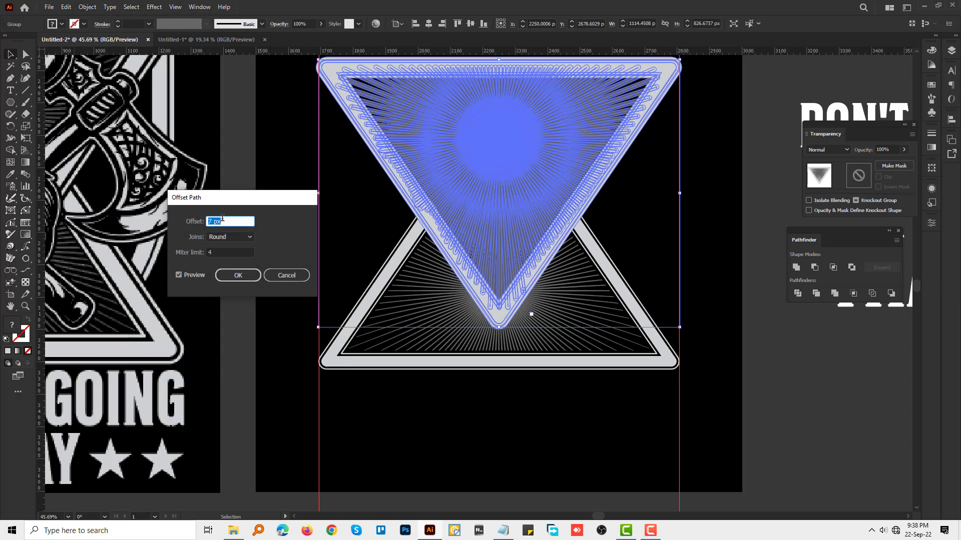
click(238, 277)
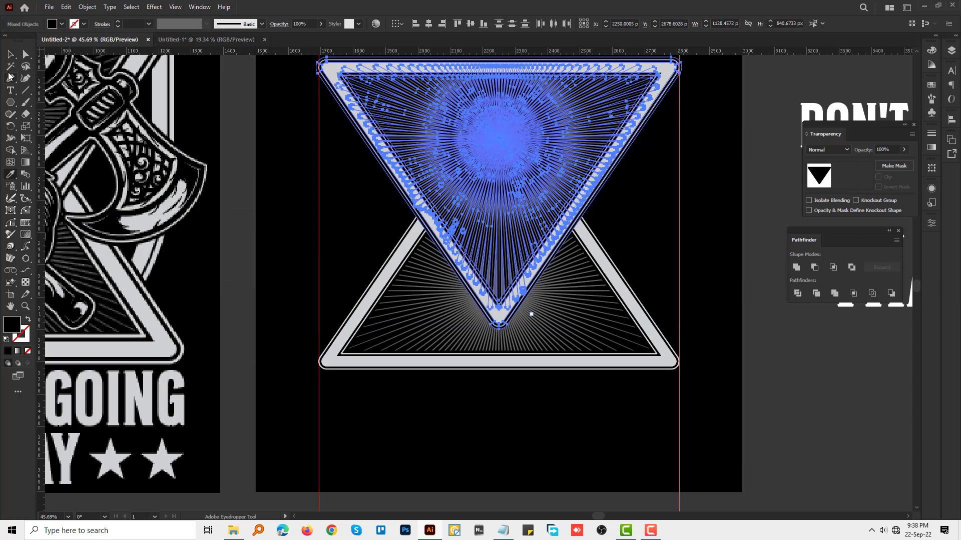
Add an opacity mask to the upright ray triangle group so its rays stay behind
key(ctrl+shift+a)
click(473, 351)
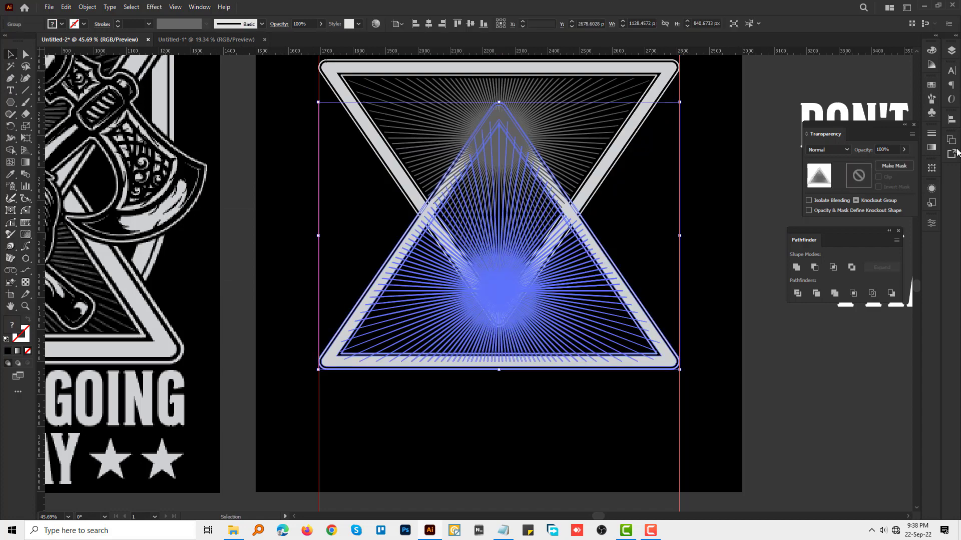
click(859, 175)
key(ctrl+f)
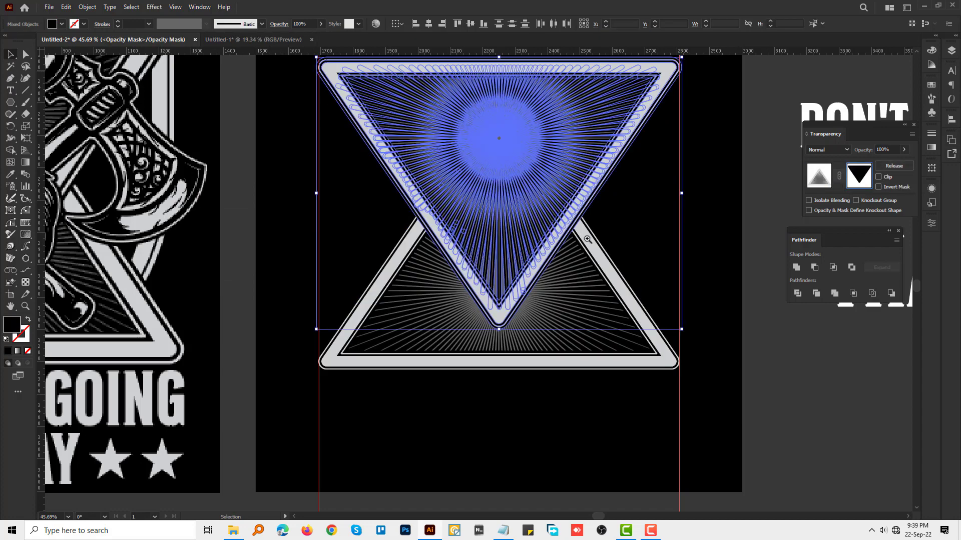
scroll(633, 294, up, 2)
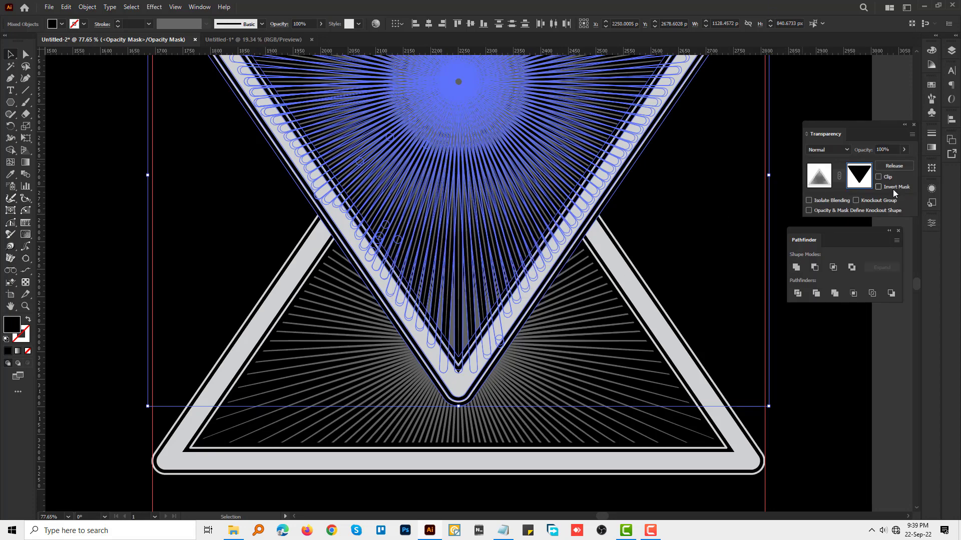
click(824, 177)
Create an opacity mask on the upper rays and V group and enter mask editing
scroll(617, 223, down, 3)
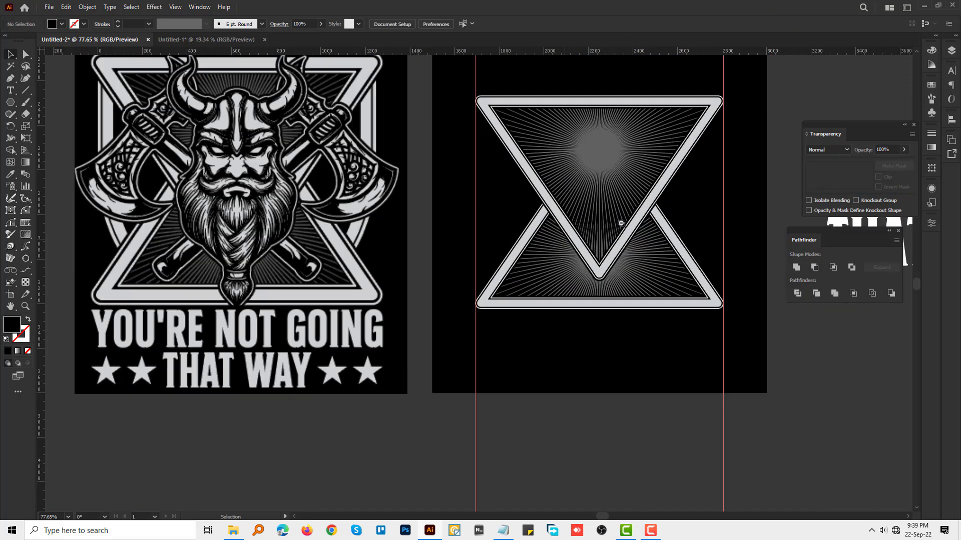
scroll(638, 335, up, 3)
drag(409, 366, 583, 292)
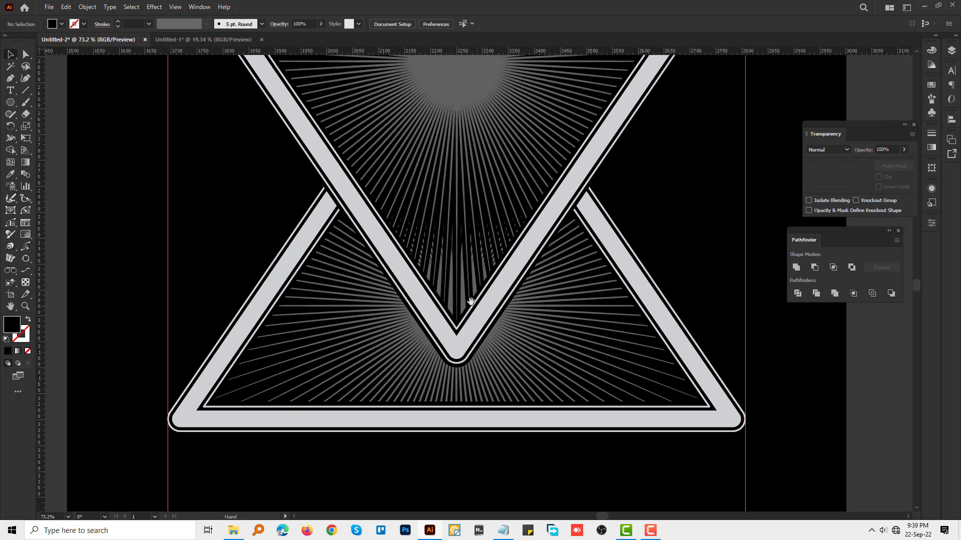
key(ctrl+0)
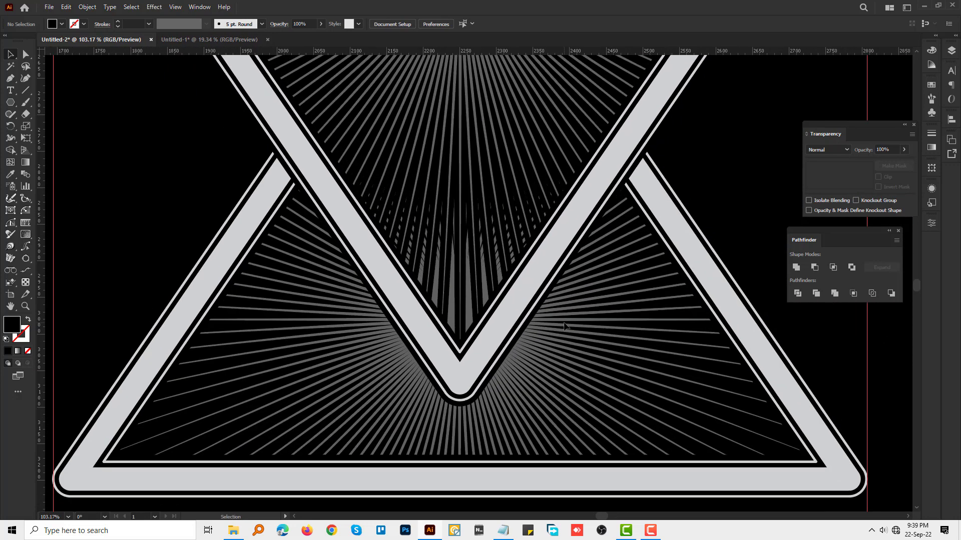
click(530, 279)
shift+click(651, 228)
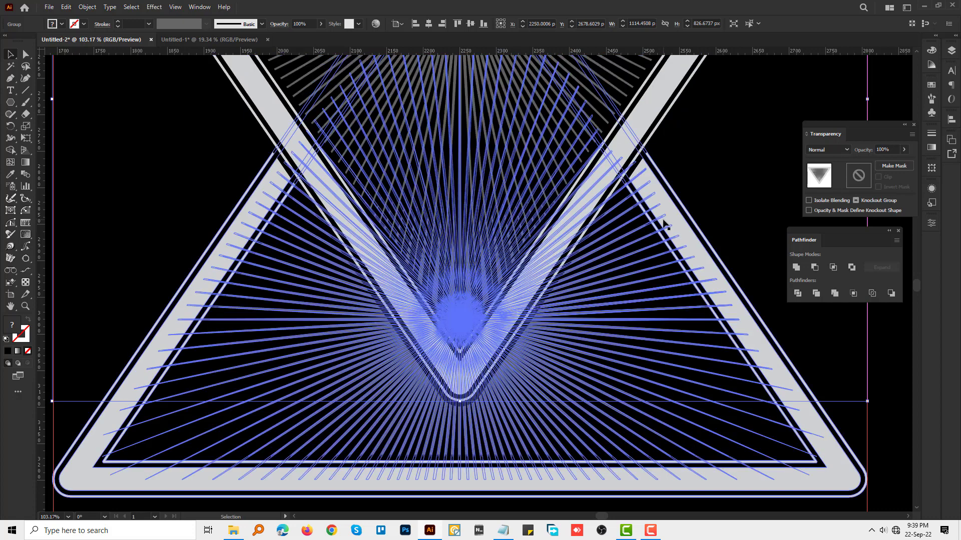
click(894, 166)
click(859, 176)
click(520, 257)
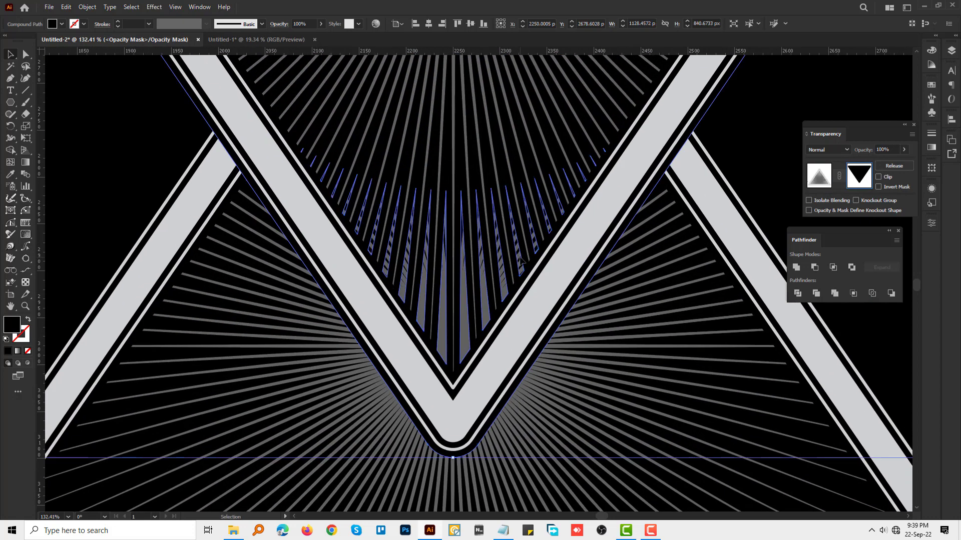
Trace a triangle inside the V as the mask shape and exit mask editing
click(14, 81)
click(254, 128)
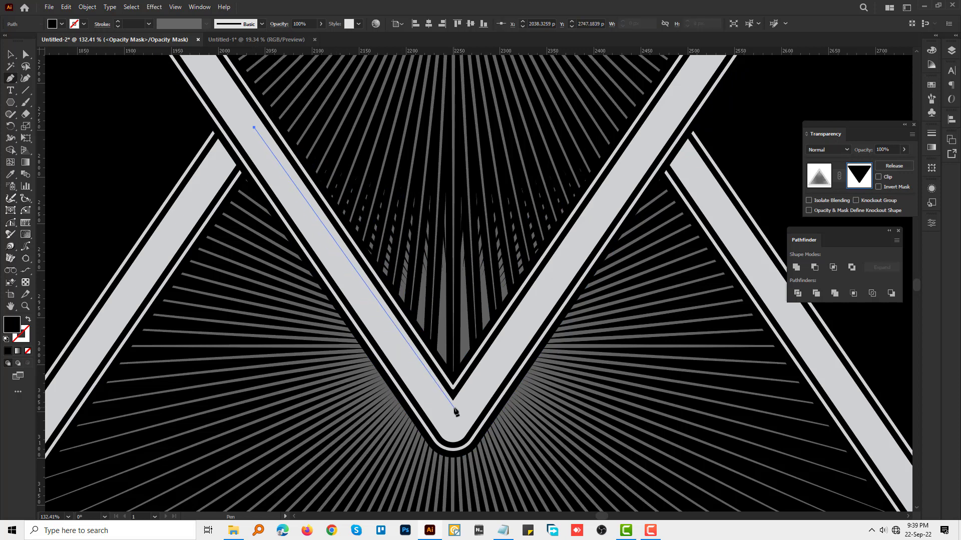
click(650, 132)
scroll(510, 268, down, 2)
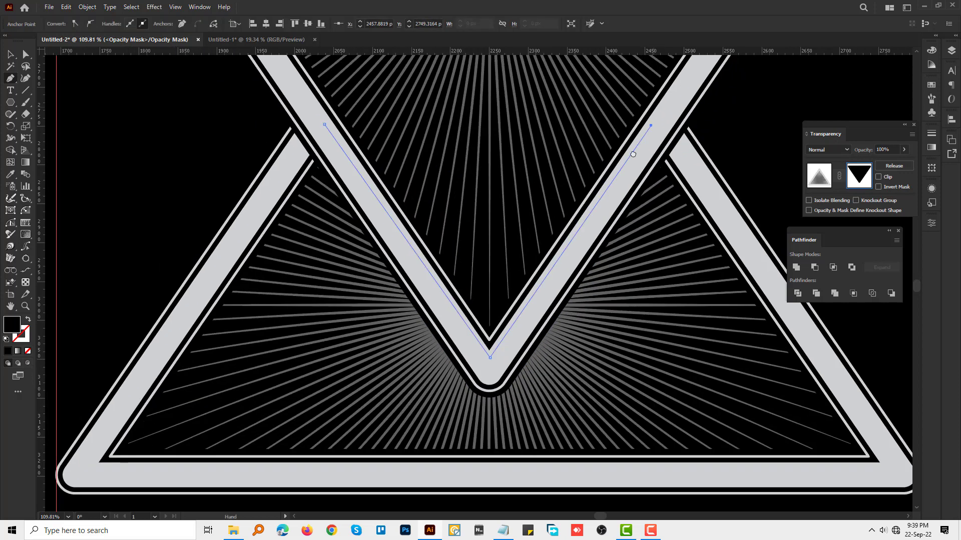
scroll(509, 267, down, 3)
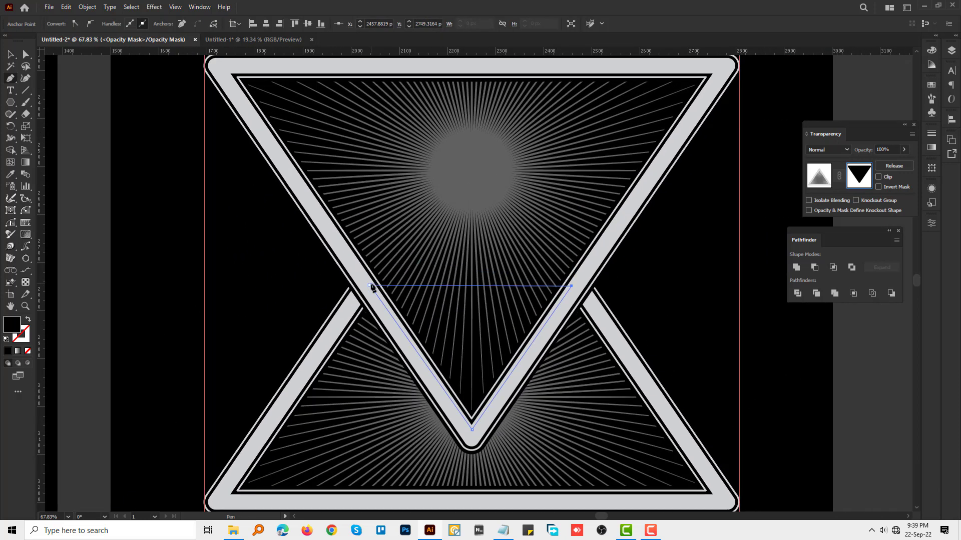
key(v)
click(820, 185)
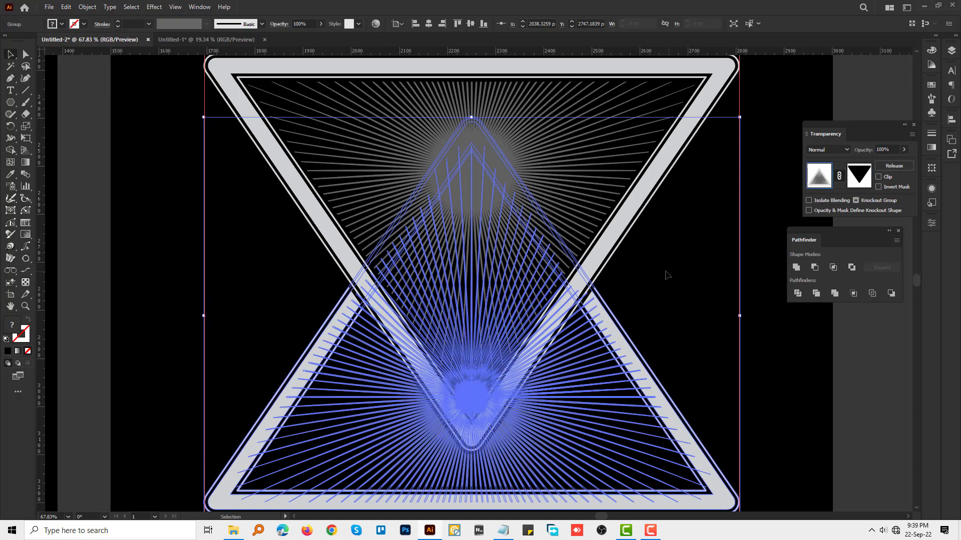
Check the finished triangle emblem by selecting all of it, then deselecting
key(ctrl+shift+a)
scroll(665, 275, down, 3)
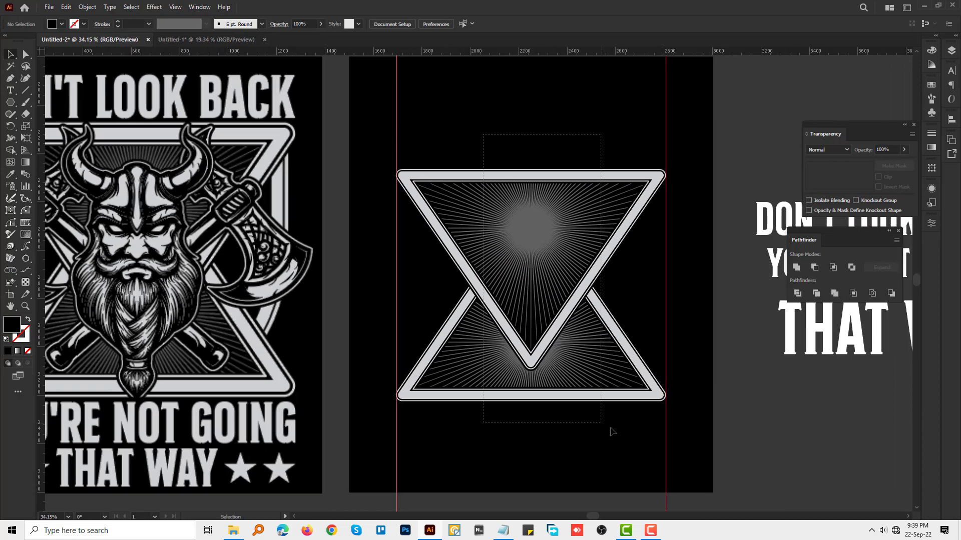
key(ctrl+a)
scroll(650, 300, up, 3)
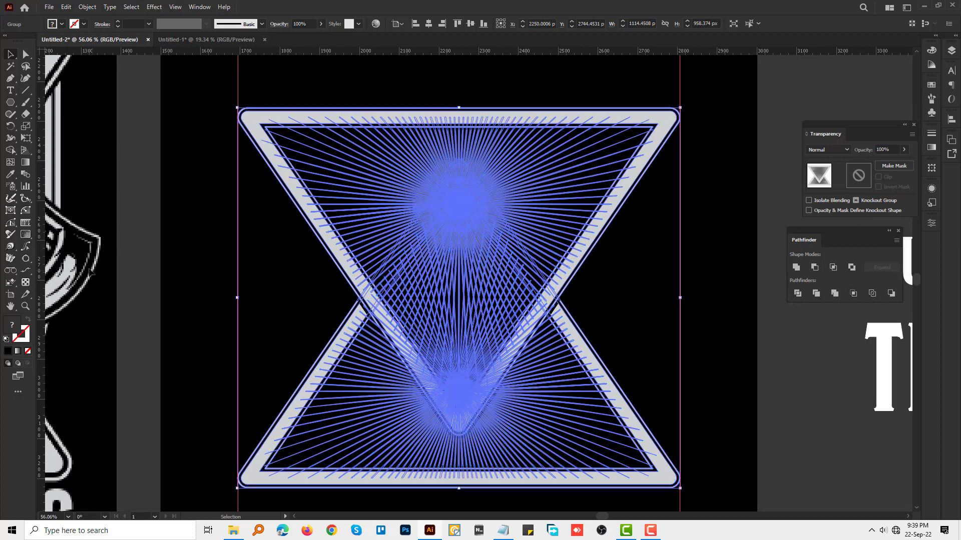
key(ctrl+shift+a)
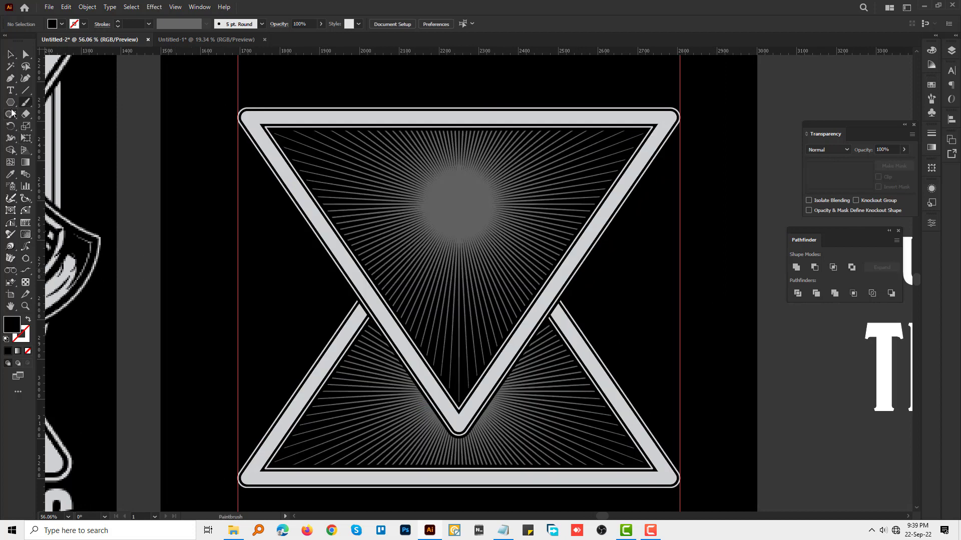
scroll(336, 223, down, 3)
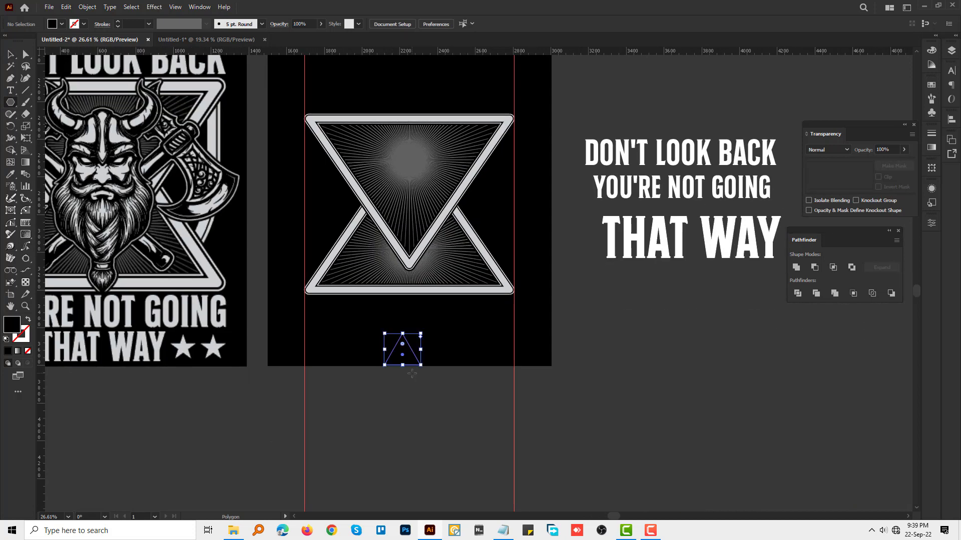
Replace the small triangle with a six-sided polygon below the emblem
key(Delete)
click(366, 349)
text(6)
key(Return)
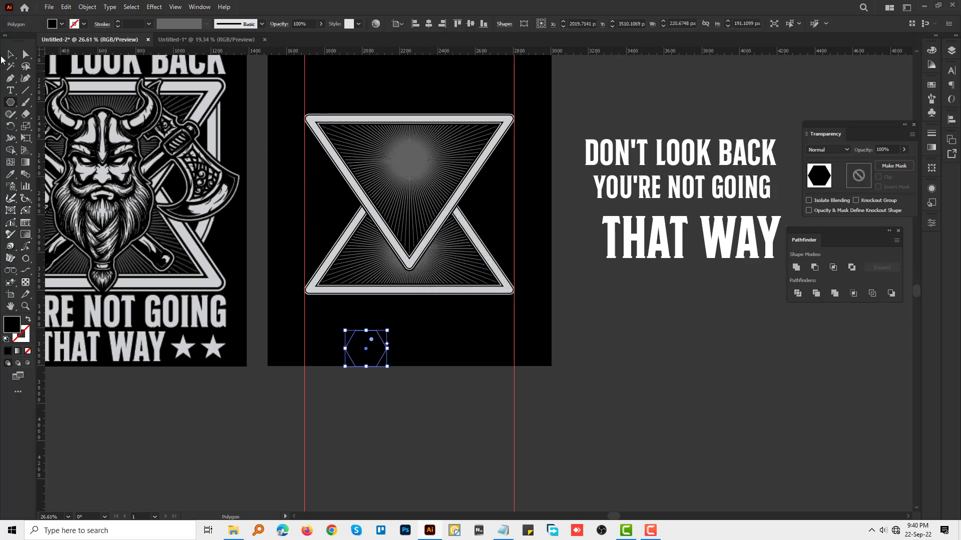
scroll(392, 363, up, 1)
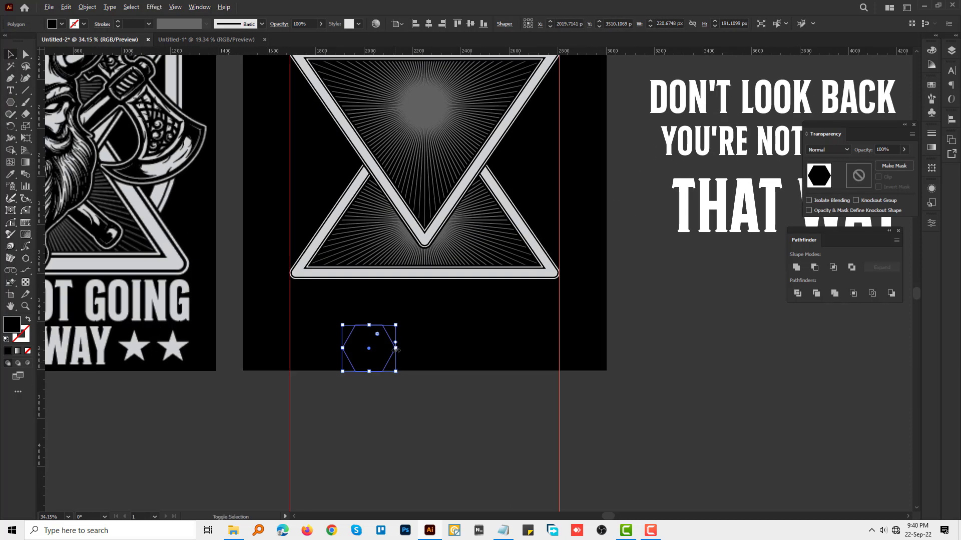
click(396, 350)
Enlarge the hexagon to about 506 px, rotate it 90°, and fill it light grey
scroll(480, 350, up, 5)
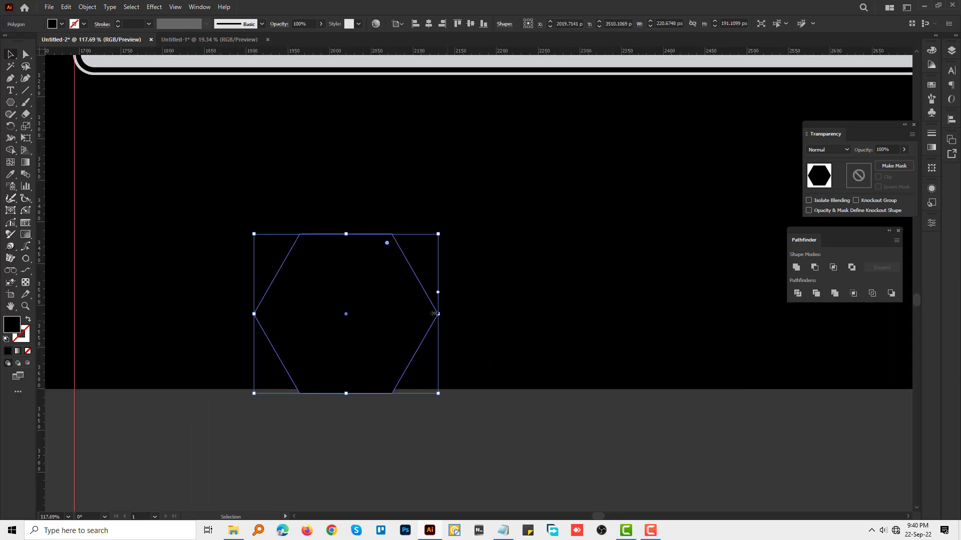
drag(438, 315, 556, 320)
scroll(560, 332, down, 2)
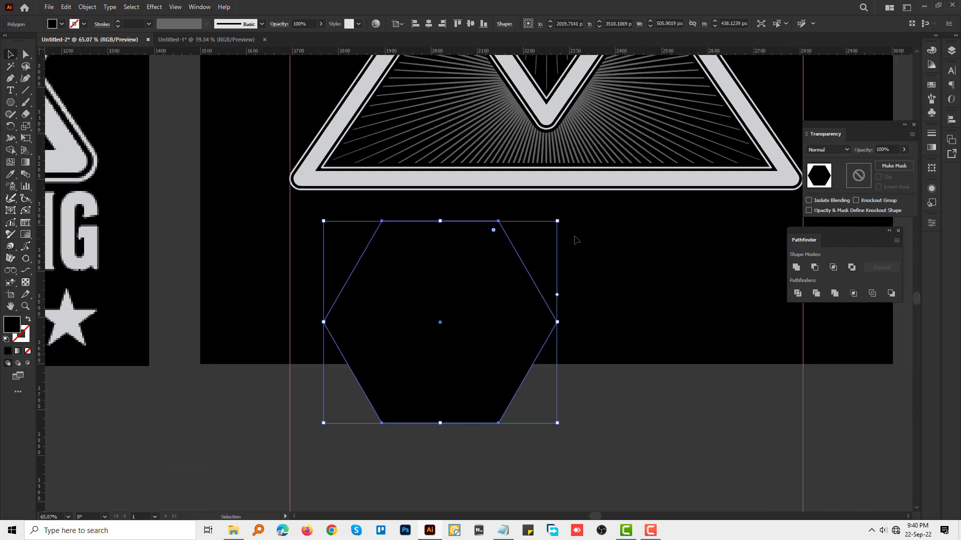
drag(563, 220, 545, 481)
scroll(510, 311, down, 1)
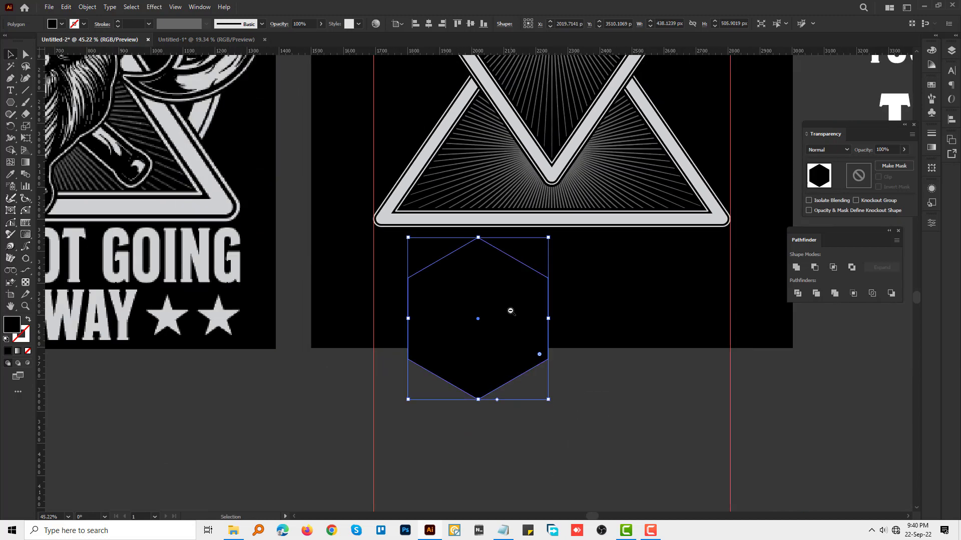
key(i)
click(422, 215)
scroll(579, 339, up, 3)
key(v)
Round the hexagon's two lower side corners into large curves
scroll(635, 365, down, 1)
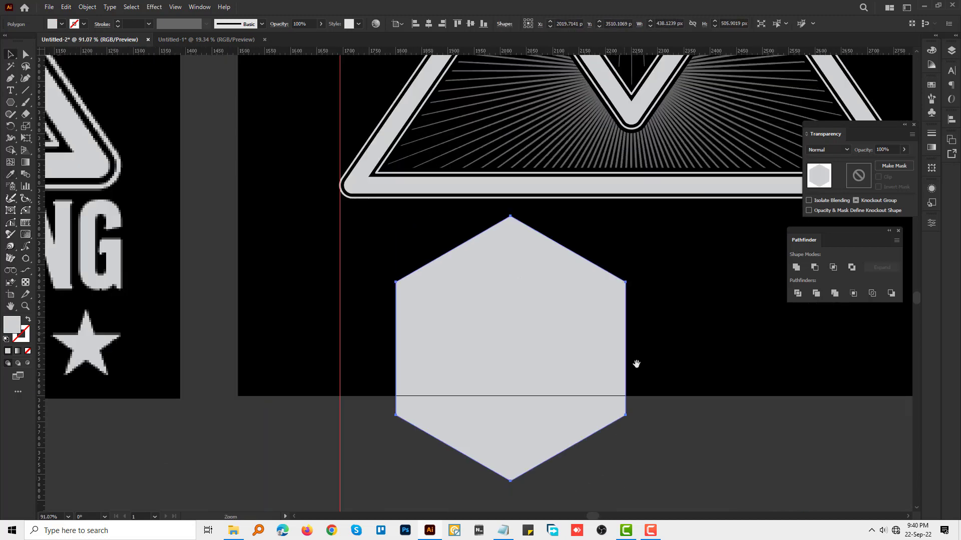
scroll(618, 354, up, 1)
scroll(617, 354, up, 1)
key(a)
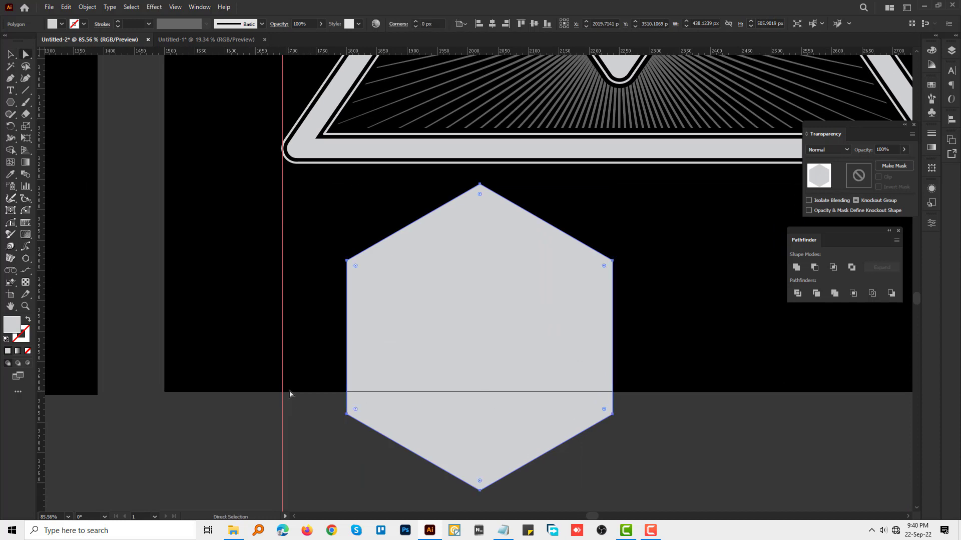
drag(622, 425, 621, 425)
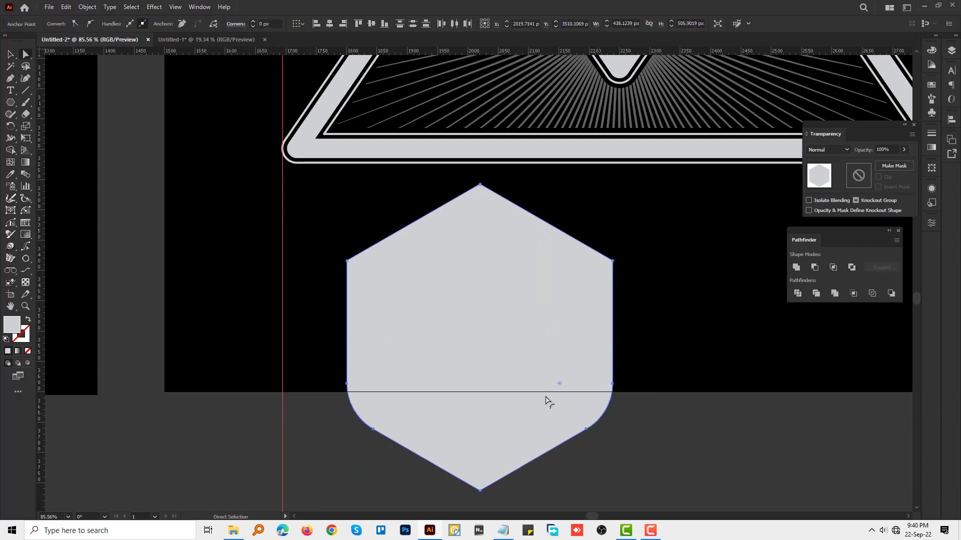
drag(546, 398, 472, 375)
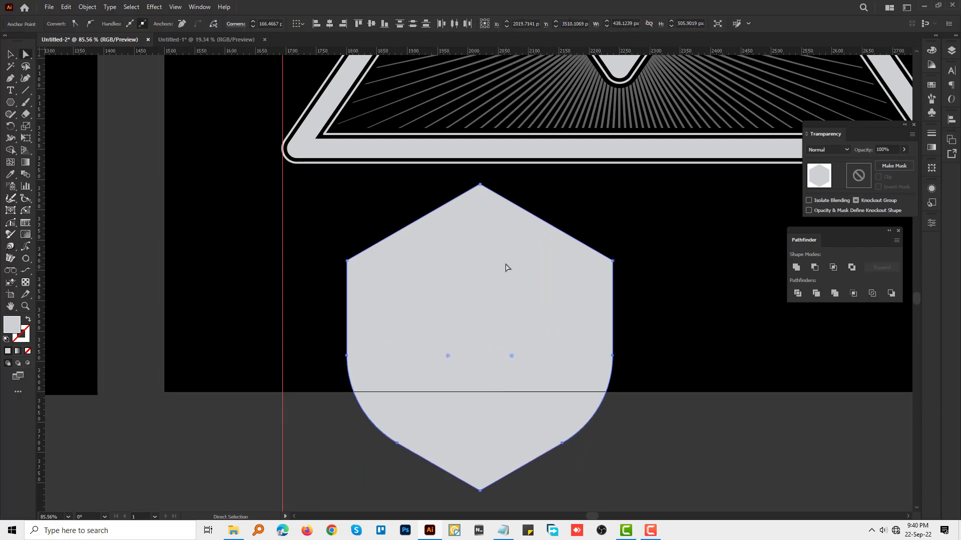
Round the hexagon's top point into a broad arc and select the shield
click(480, 185)
drag(479, 211, 481, 241)
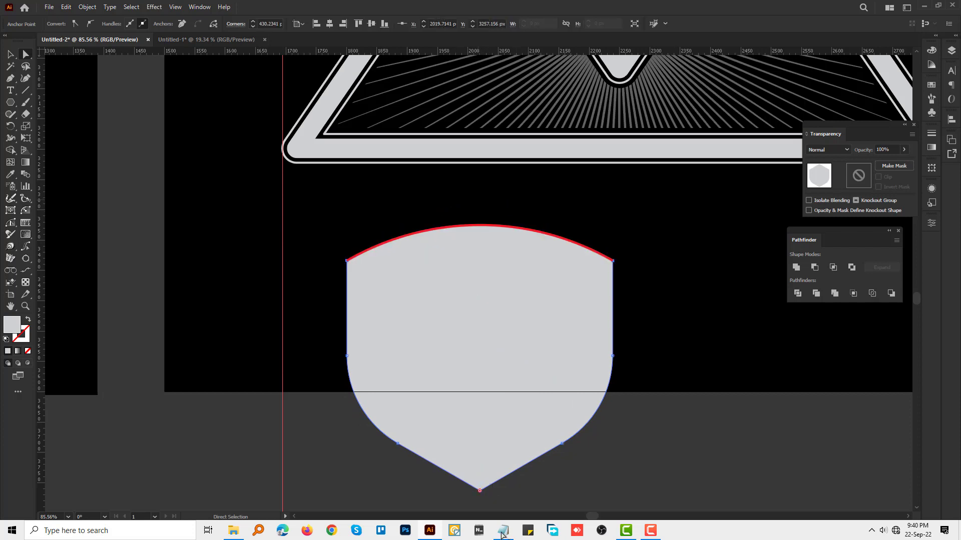
scroll(506, 449, down, 2)
key(v)
click(648, 354)
click(586, 346)
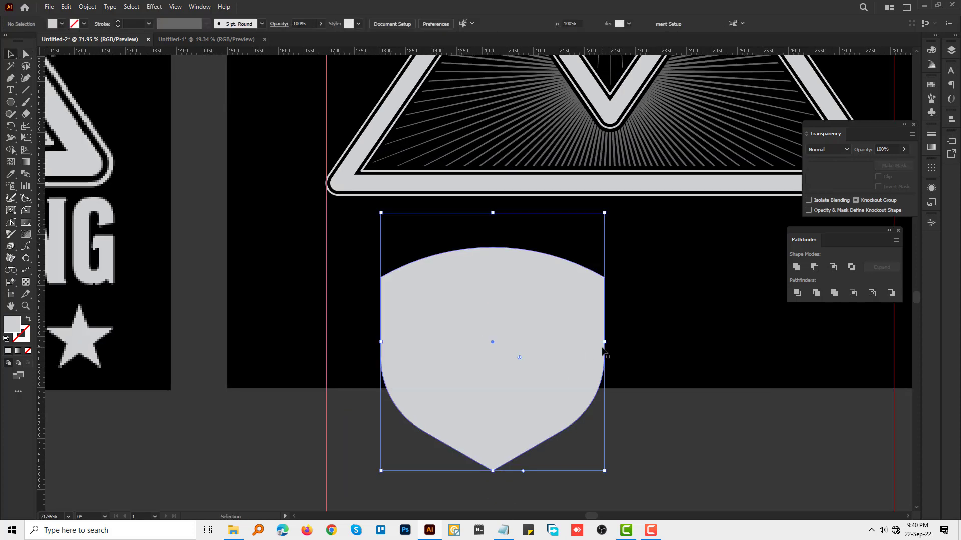
Unite the shield into one path, narrow it, and swap its fill to stroke
click(802, 270)
drag(603, 359, 575, 361)
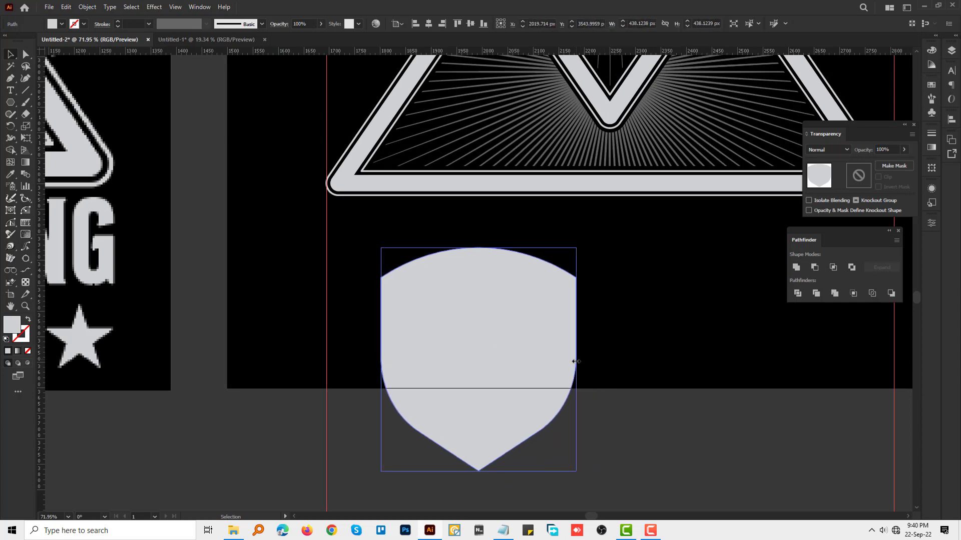
key(shift+x)
scroll(617, 344, up, 2)
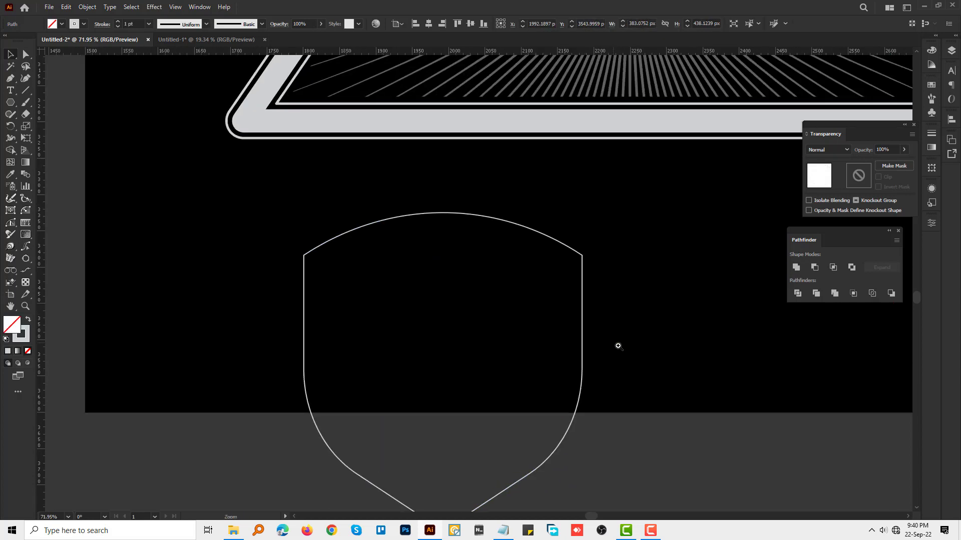
Give the shield outline a 14 pt stroke with round joins
click(118, 21)
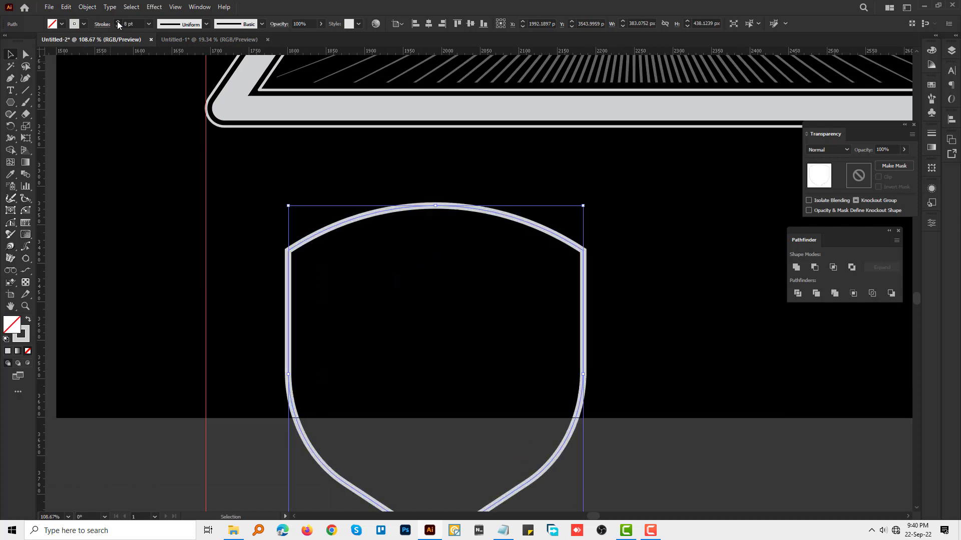
click(103, 24)
click(51, 63)
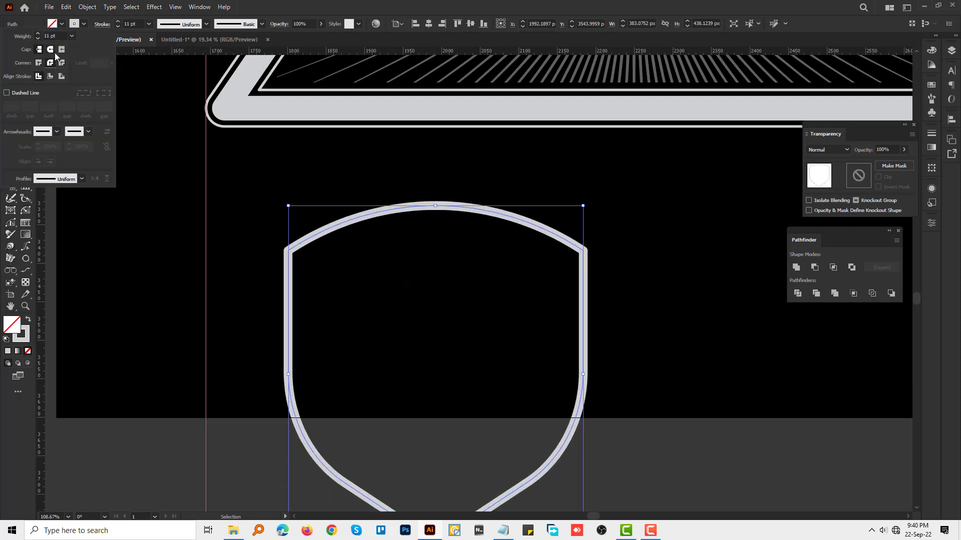
scroll(270, 292, down, 2)
scroll(294, 310, up, 1)
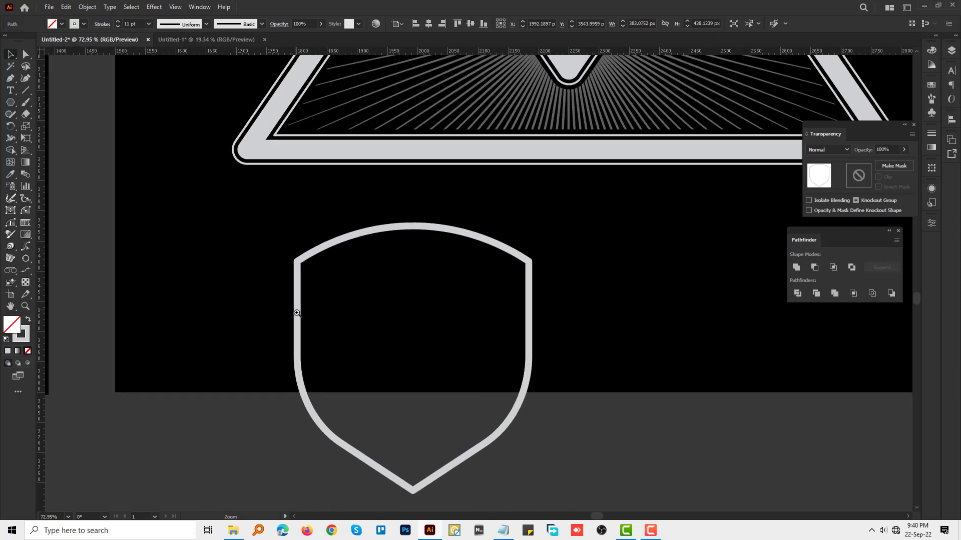
click(118, 21)
click(119, 21)
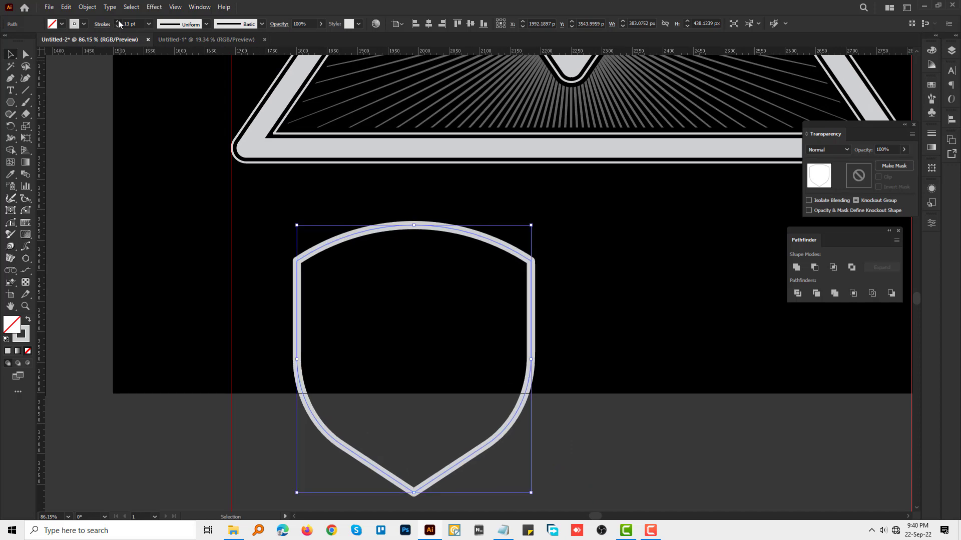
Create a 7 px offset path around the shield outline
click(406, 270)
scroll(283, 272, down, 3)
scroll(401, 271, up, 3)
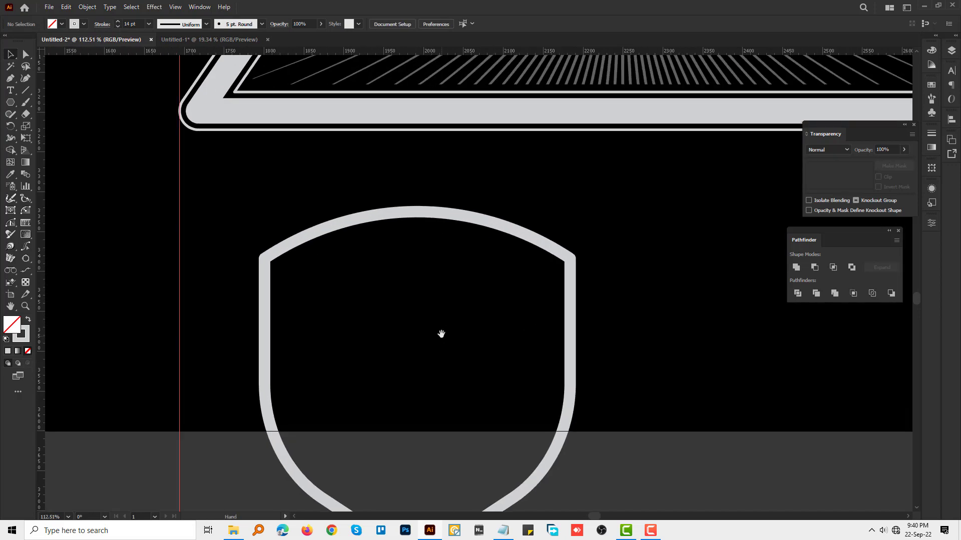
click(442, 214)
scroll(486, 282, up, 1)
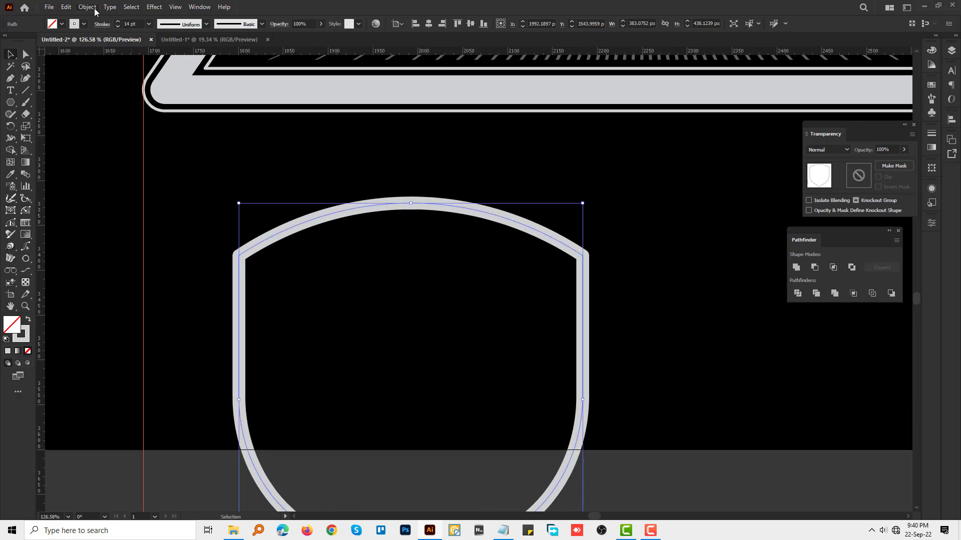
click(87, 7)
mouse_move(98, 270)
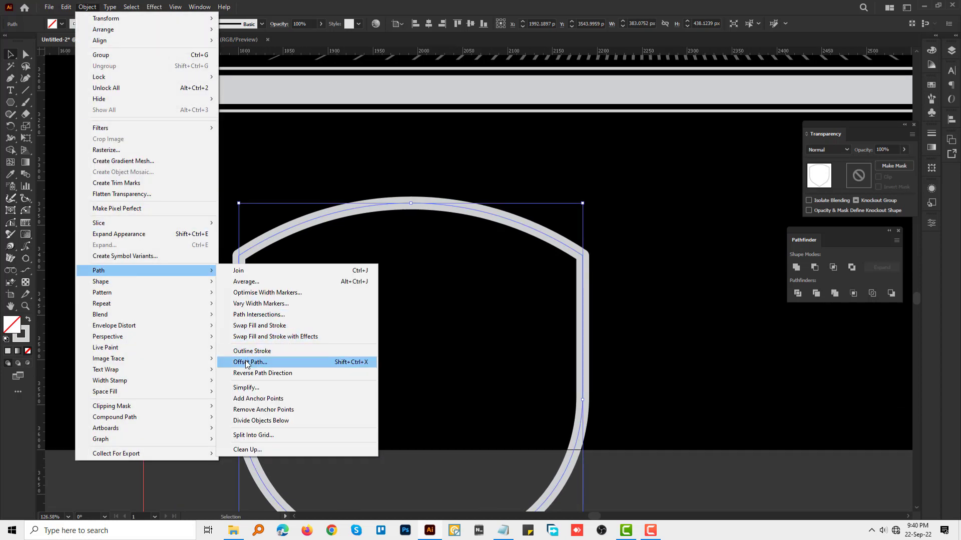
click(250, 361)
text(7)
click(238, 277)
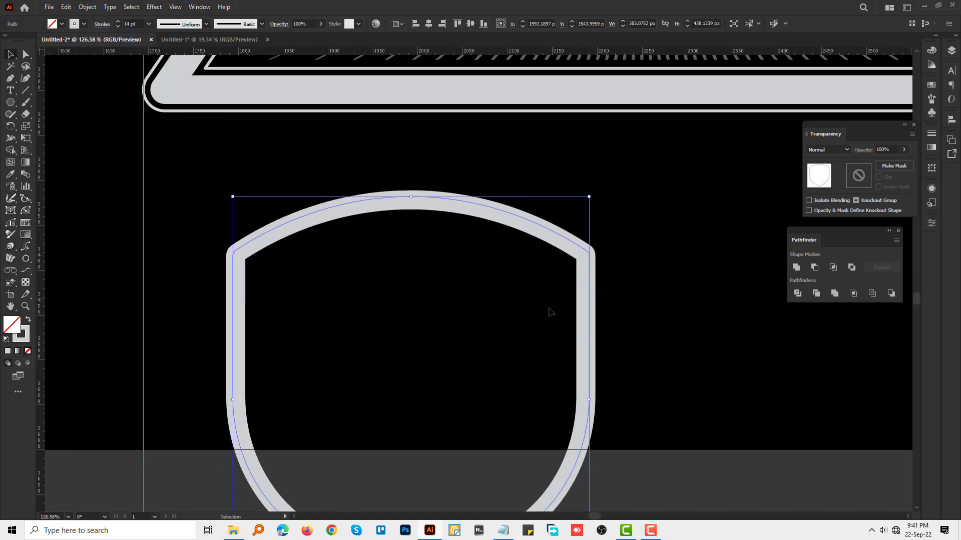
Thin the outer outline to 4 pt, enlarge it slightly, and nudge it down 1 px
scroll(550, 310, up, 3)
click(118, 27)
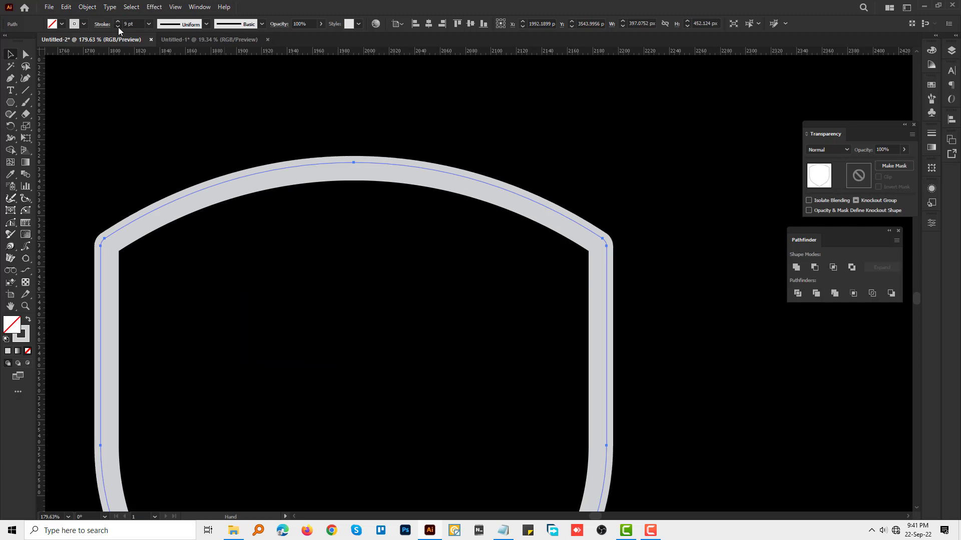
click(118, 27)
scroll(367, 209, down, 3)
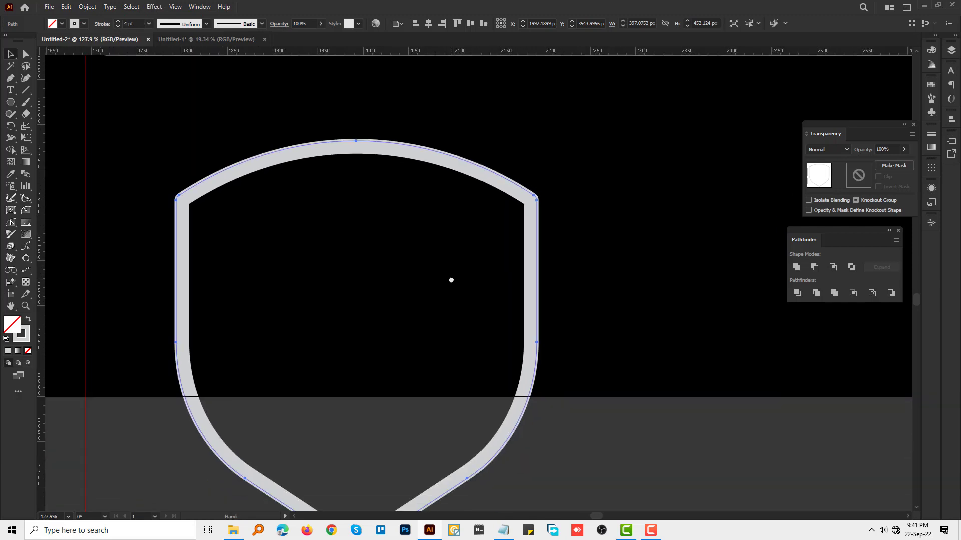
drag(539, 345, 544, 347)
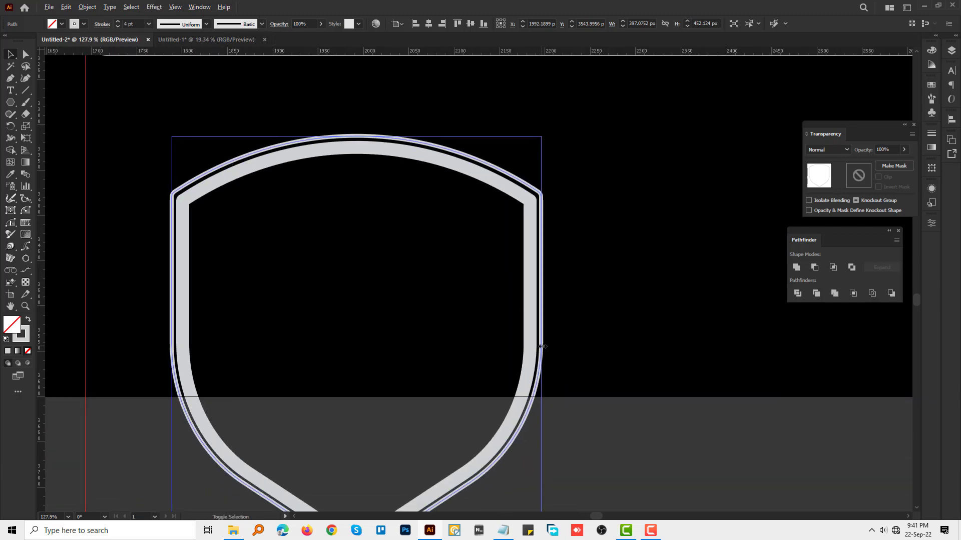
scroll(608, 247, down, 3)
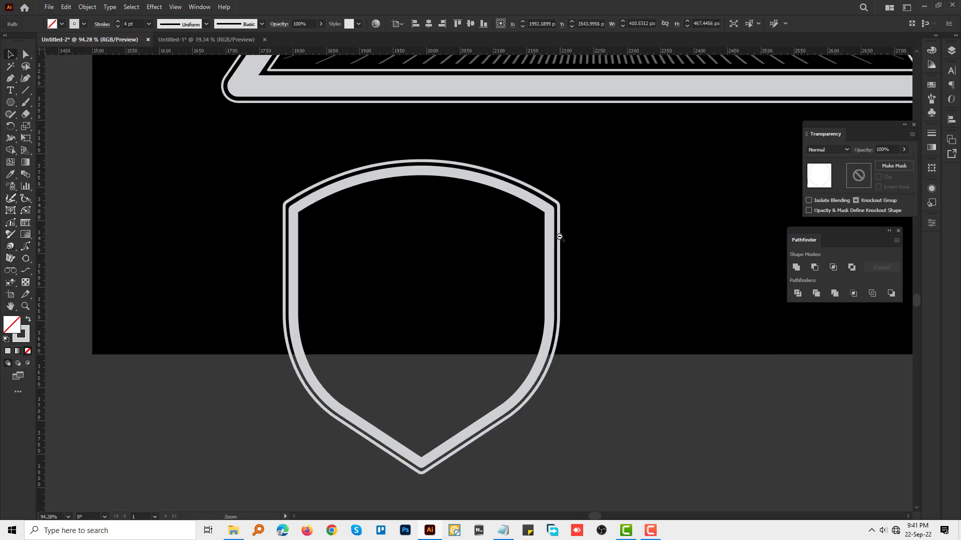
scroll(573, 262, up, 1)
key(Down)
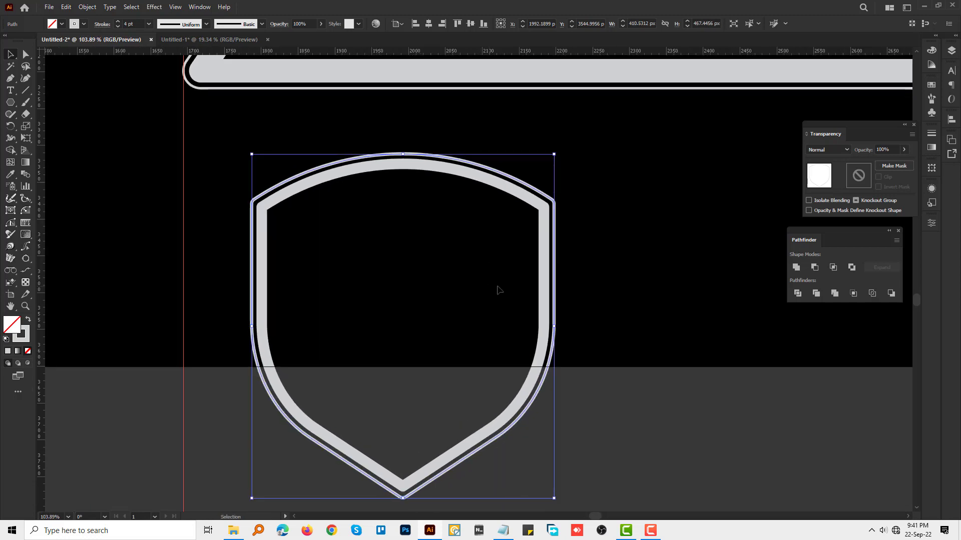
scroll(482, 287, down, 1)
scroll(483, 287, up, 1)
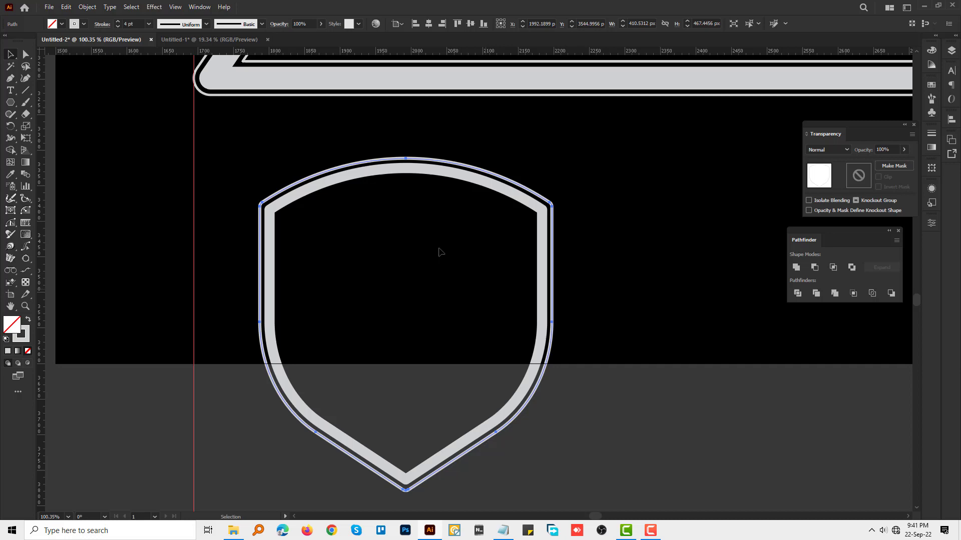
Expand the shield outline's appearance into shapes
click(87, 6)
click(125, 235)
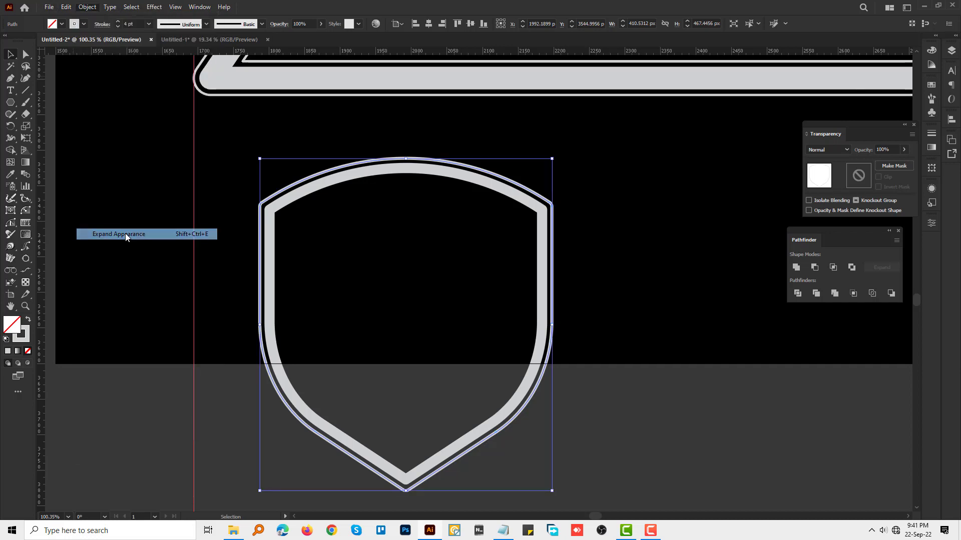
click(87, 6)
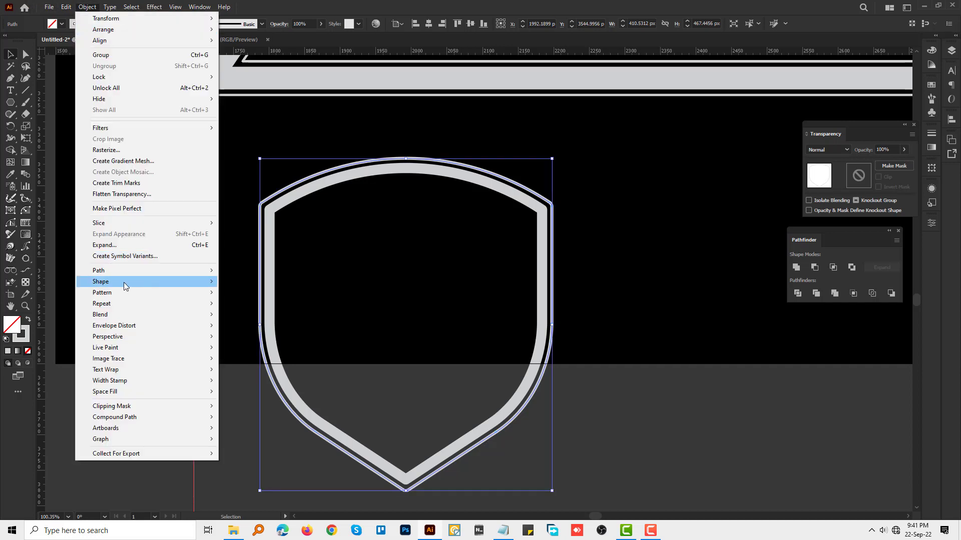
click(115, 245)
key(Return)
key(ctrl+z)
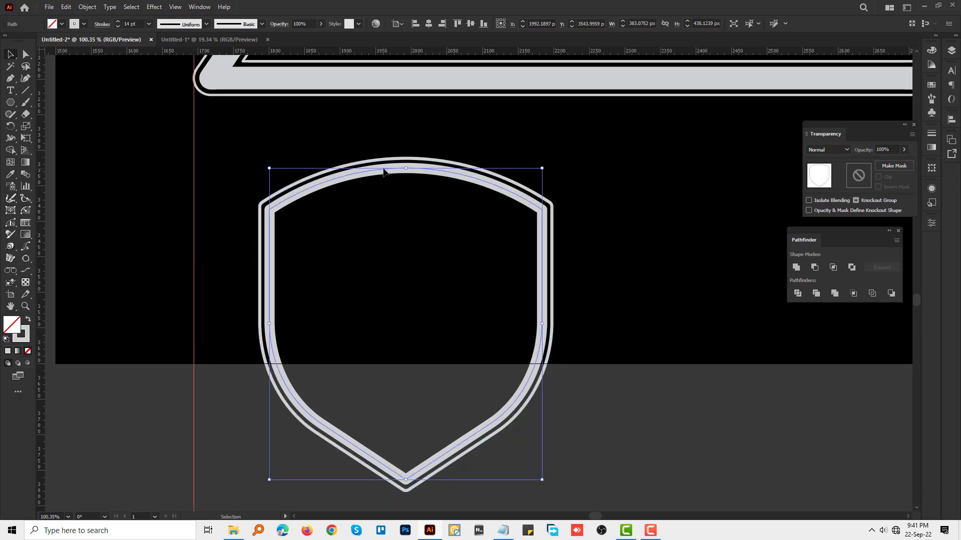
click(80, 8)
click(115, 235)
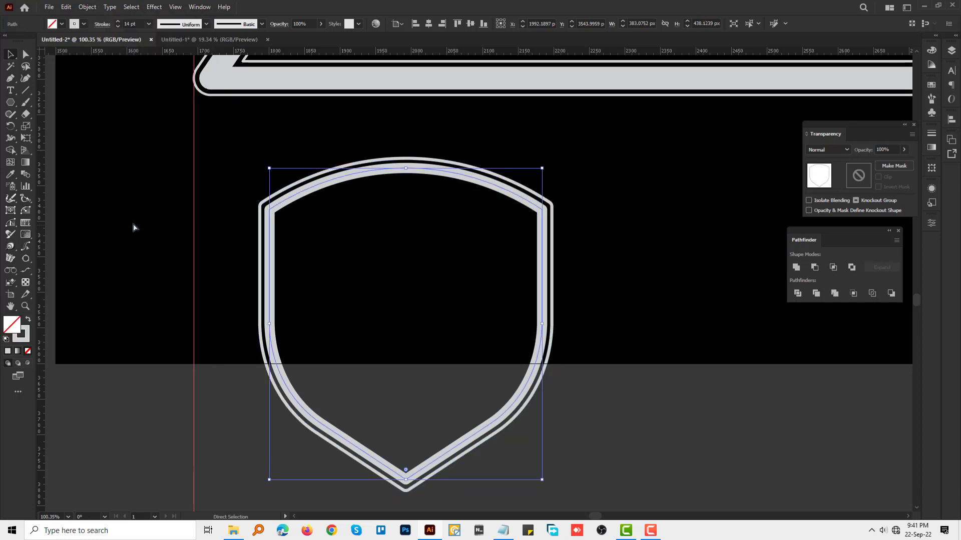
click(456, 321)
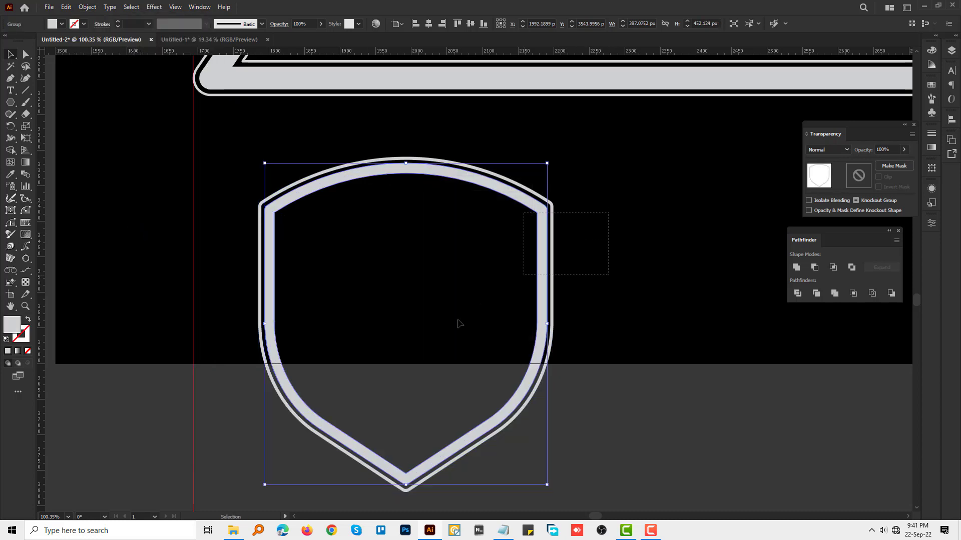
click(450, 296)
click(586, 270)
Double the shield's size, centre it horizontally, and move it up over the triangles
drag(587, 270, 454, 279)
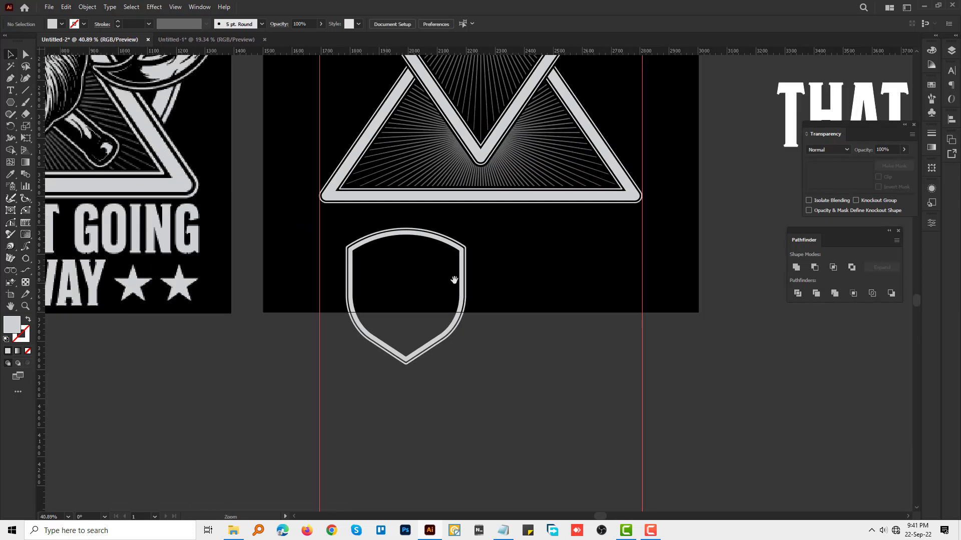
click(428, 353)
drag(429, 368, 463, 57)
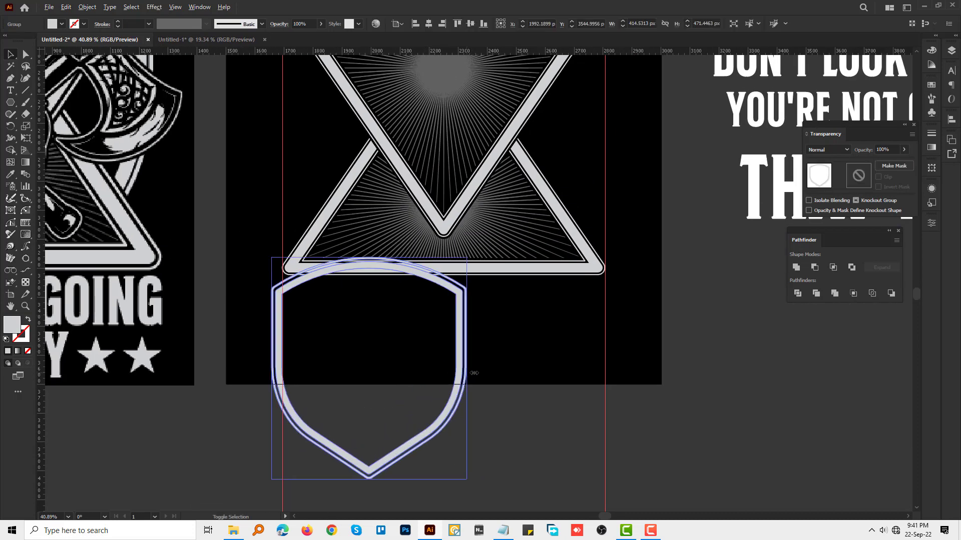
click(428, 24)
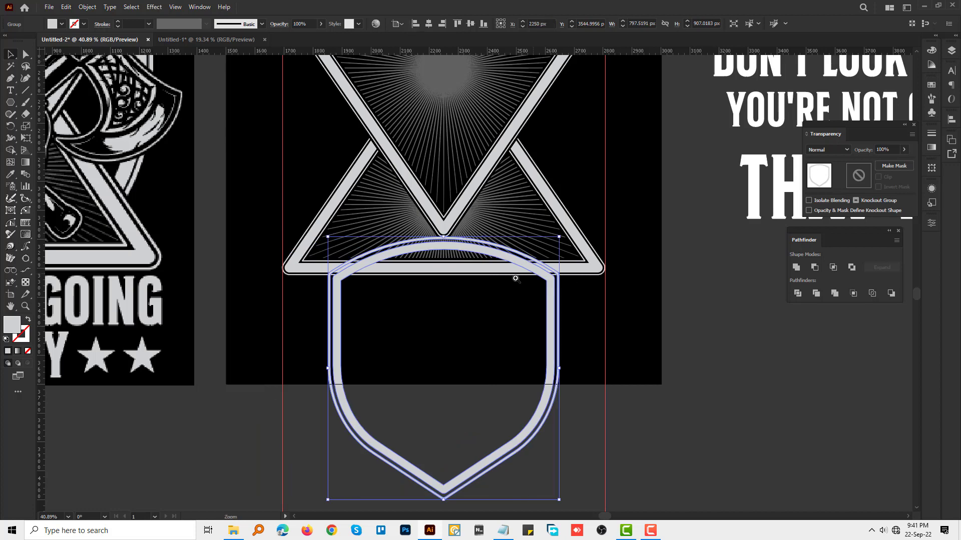
scroll(514, 274, down, 2)
mouse_move(532, 337)
mouse_down()
mouse_move(537, 144)
mouse_move(535, 155)
mouse_up()
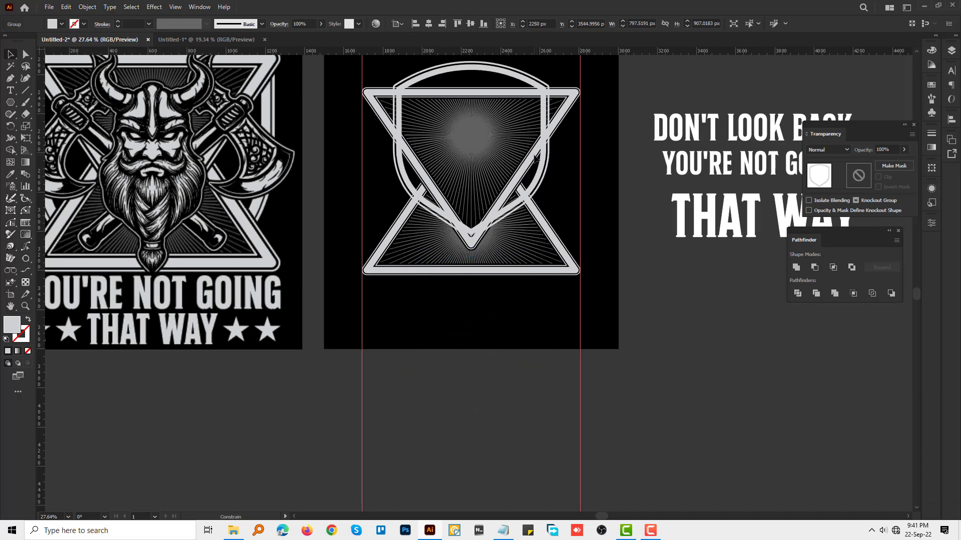
Enlarge and reposition the shield until it frames both overlapping triangles
drag(470, 239, 470, 295)
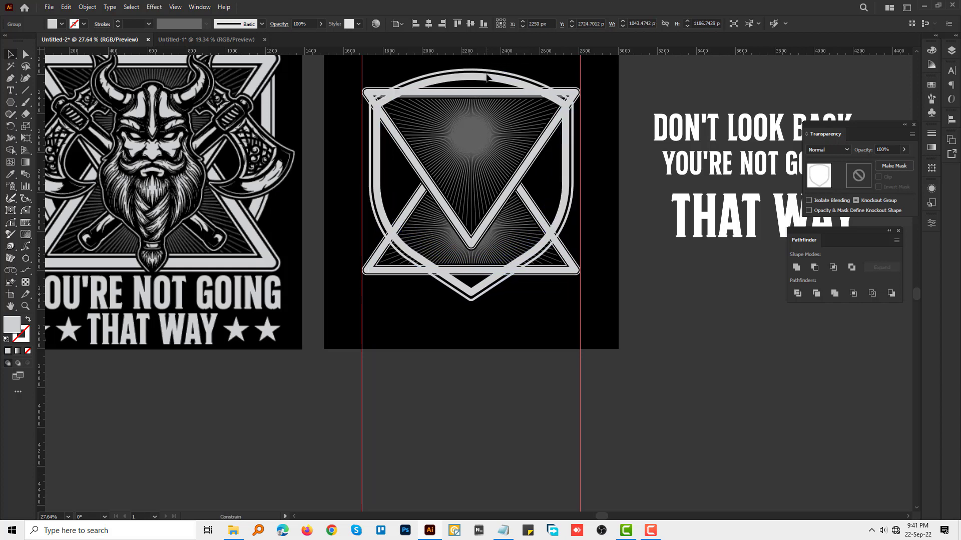
drag(485, 67, 476, 73)
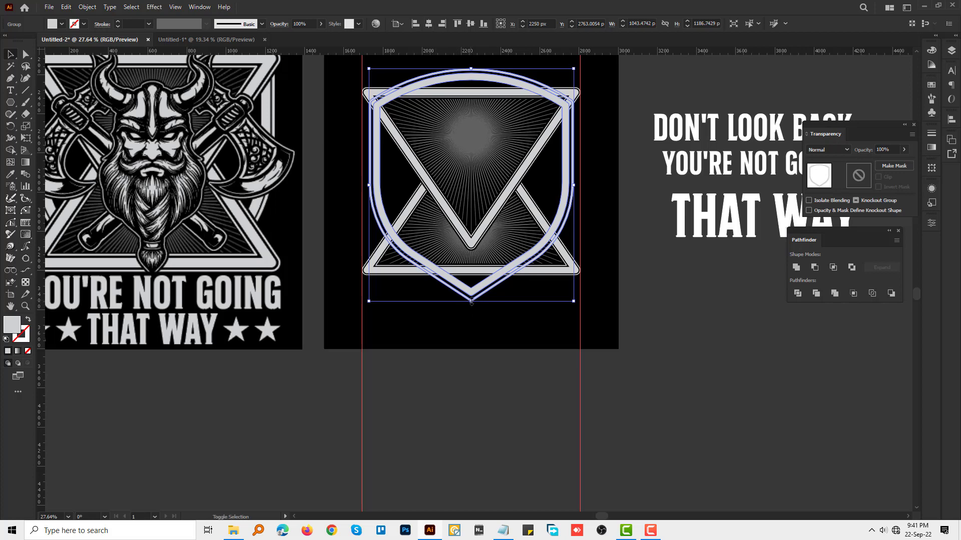
scroll(460, 250, down, 1)
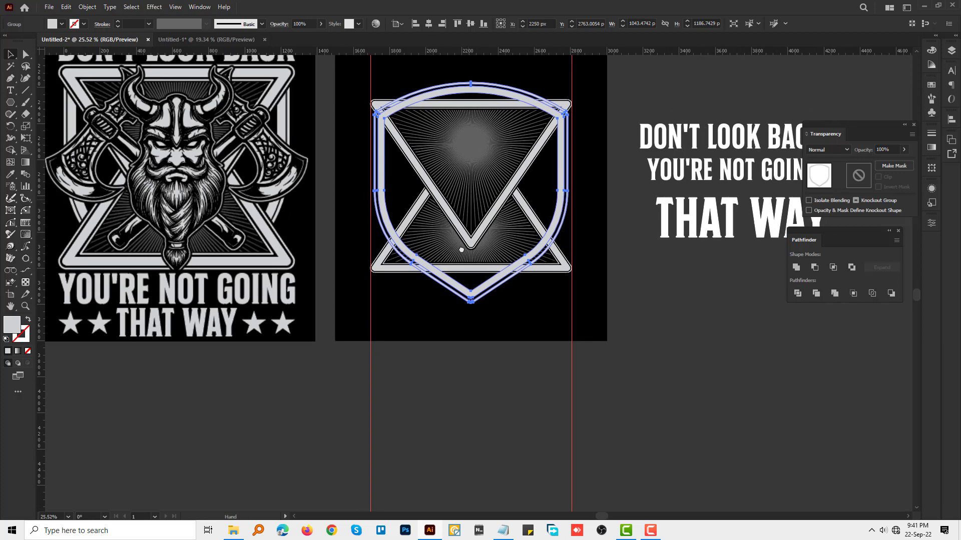
scroll(461, 250, up, 3)
mouse_move(459, 156)
mouse_down()
mouse_move(469, 151)
mouse_move(469, 165)
mouse_up()
scroll(462, 163, up, 5)
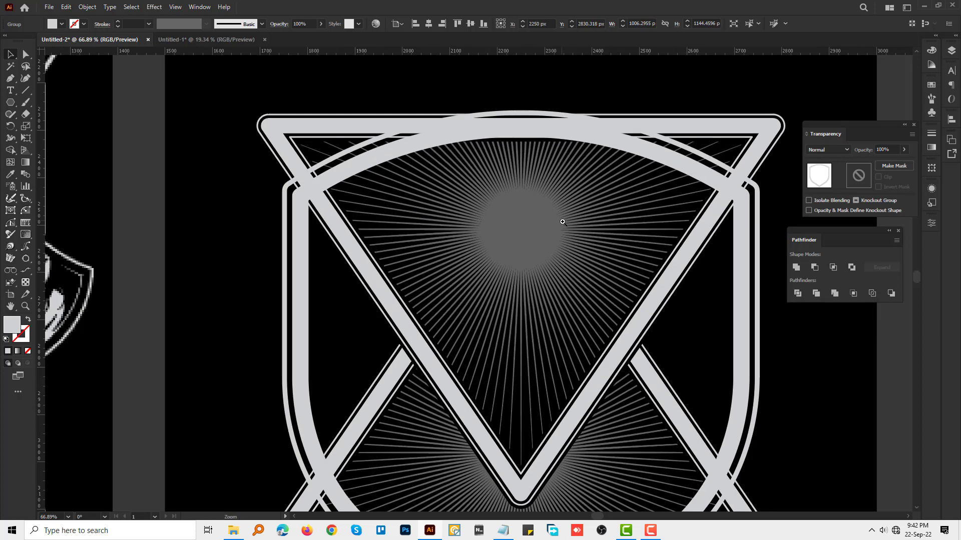
drag(524, 200, 483, 75)
scroll(483, 75, down, 2)
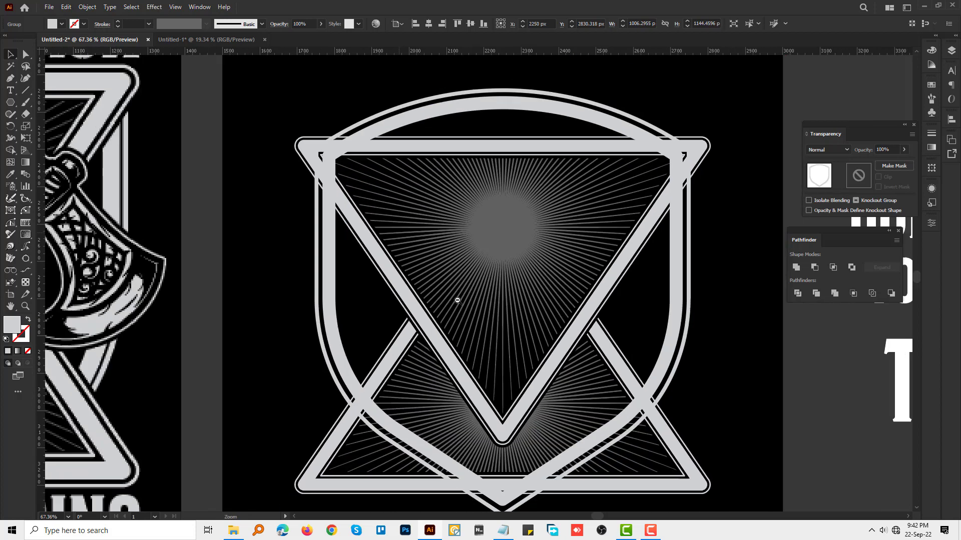
drag(487, 438, 488, 450)
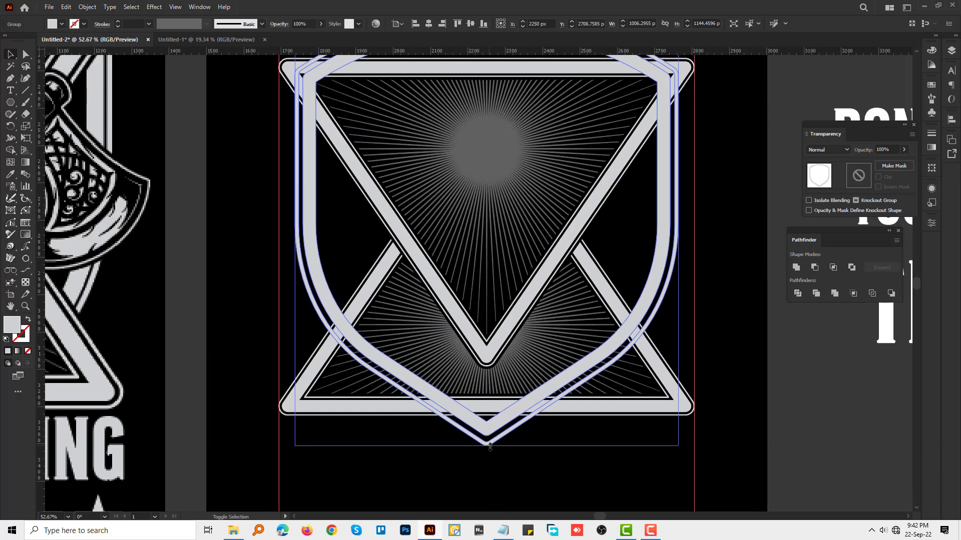
scroll(549, 399, down, 3)
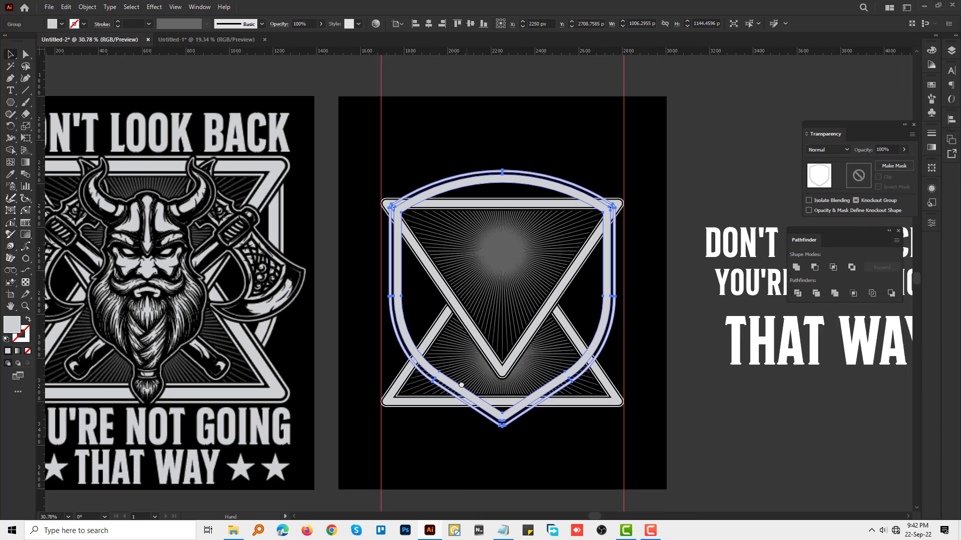
Make a black-filled offset path copy of the hourglass triangles
scroll(547, 310, up, 1)
click(492, 289)
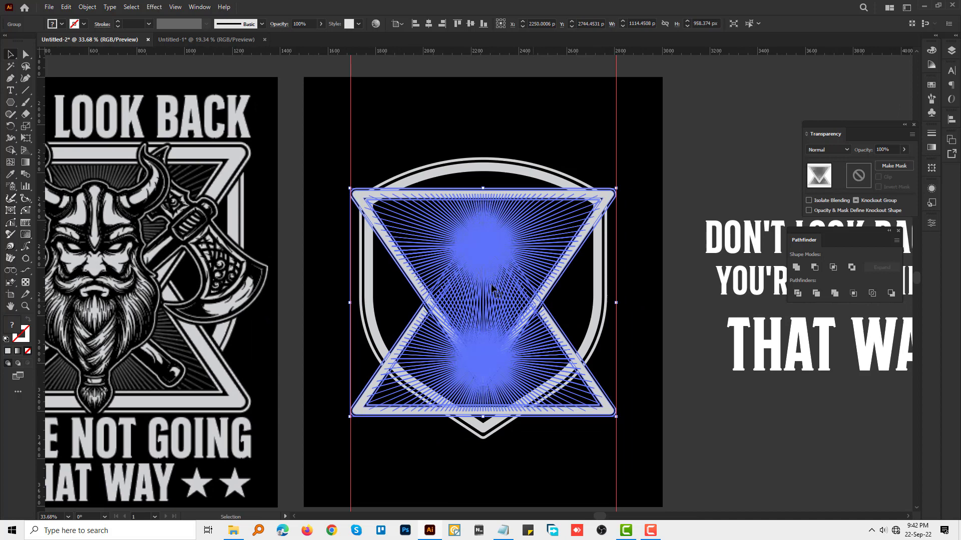
click(88, 7)
mouse_move(142, 270)
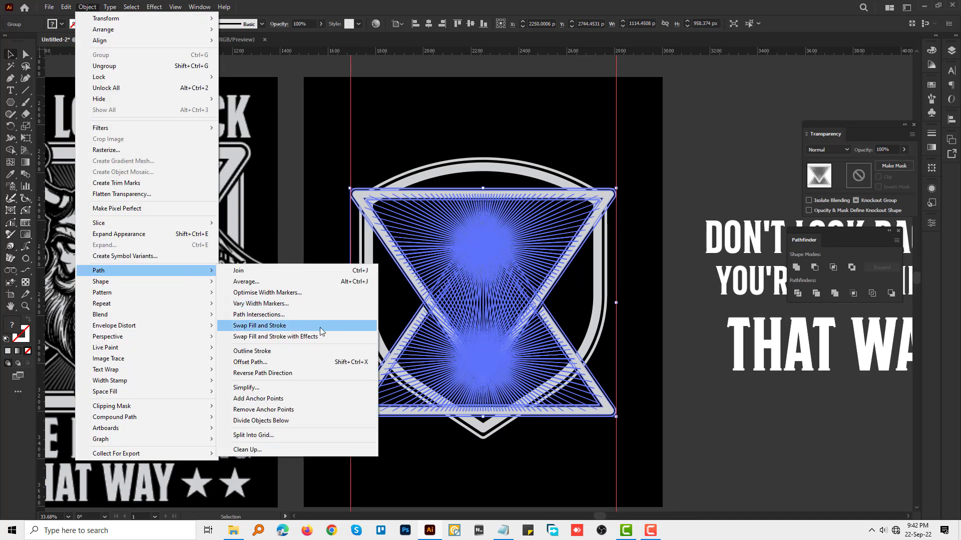
click(300, 362)
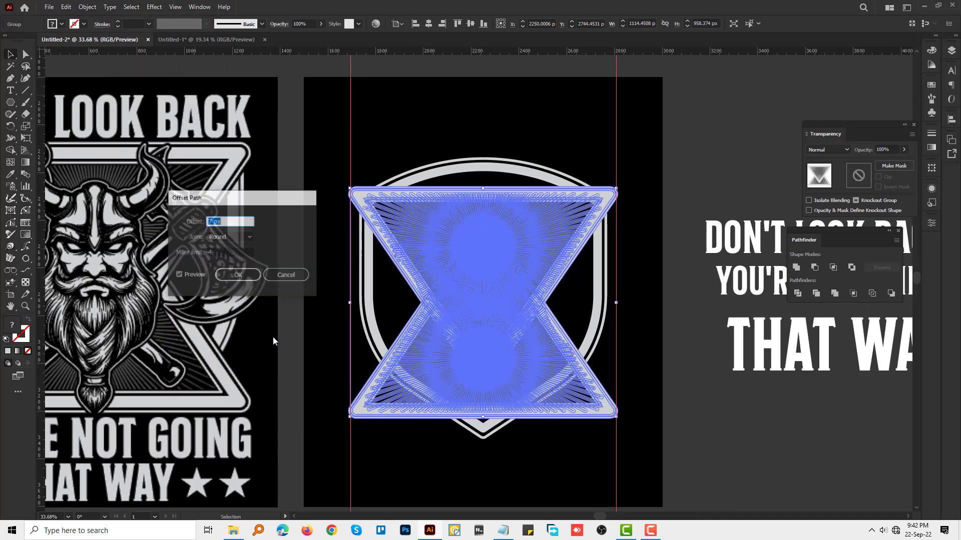
click(238, 274)
key(i)
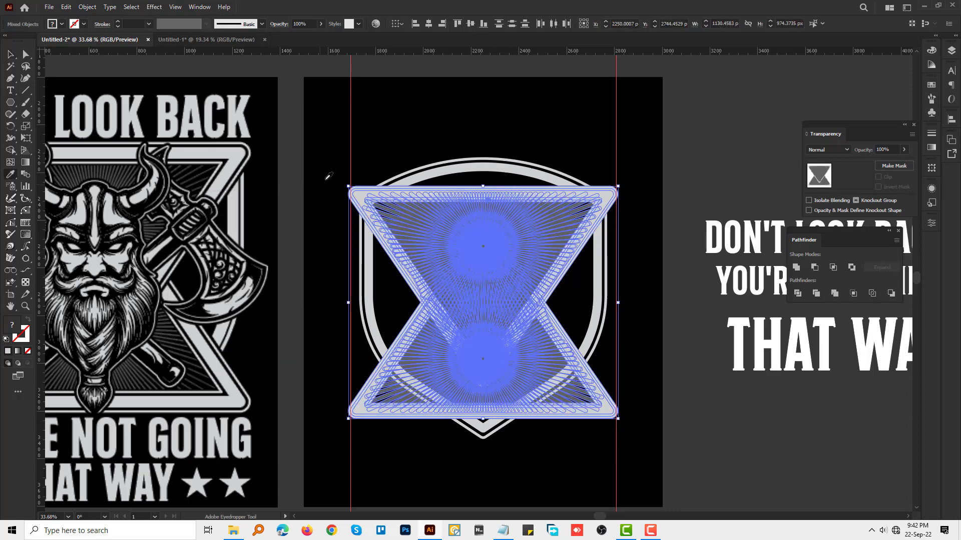
click(329, 176)
Use the black triangles as an opacity mask for the shield group
scroll(445, 290, up, 3)
key(a)
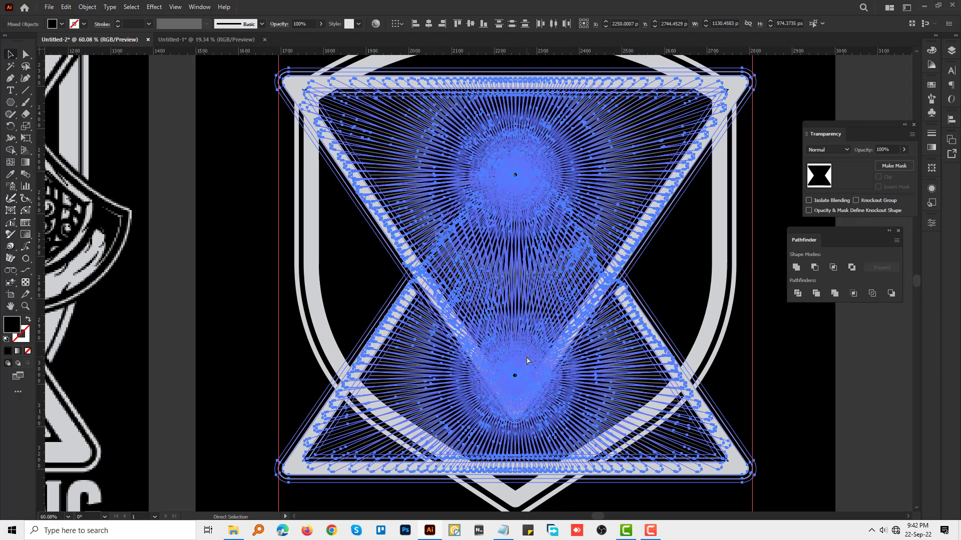
key(v)
click(321, 317)
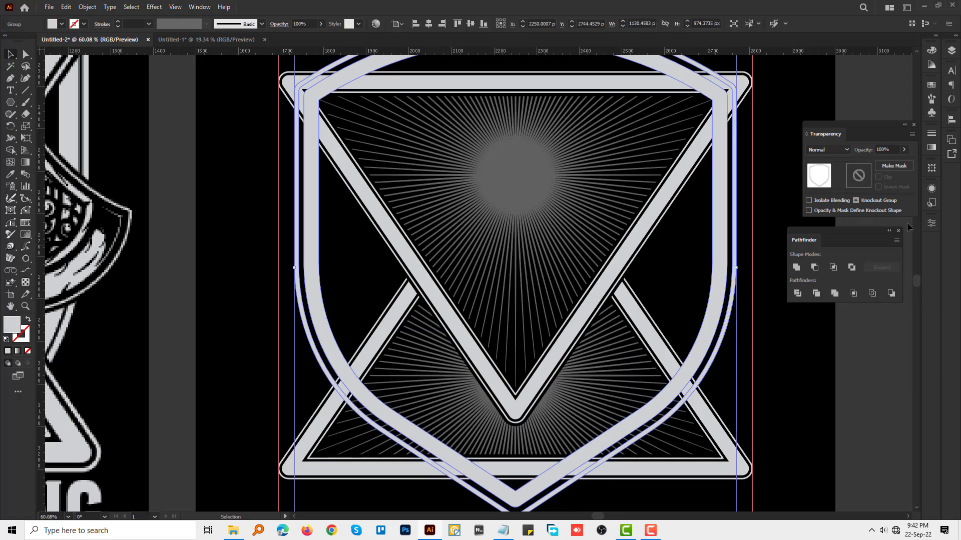
click(894, 166)
click(859, 175)
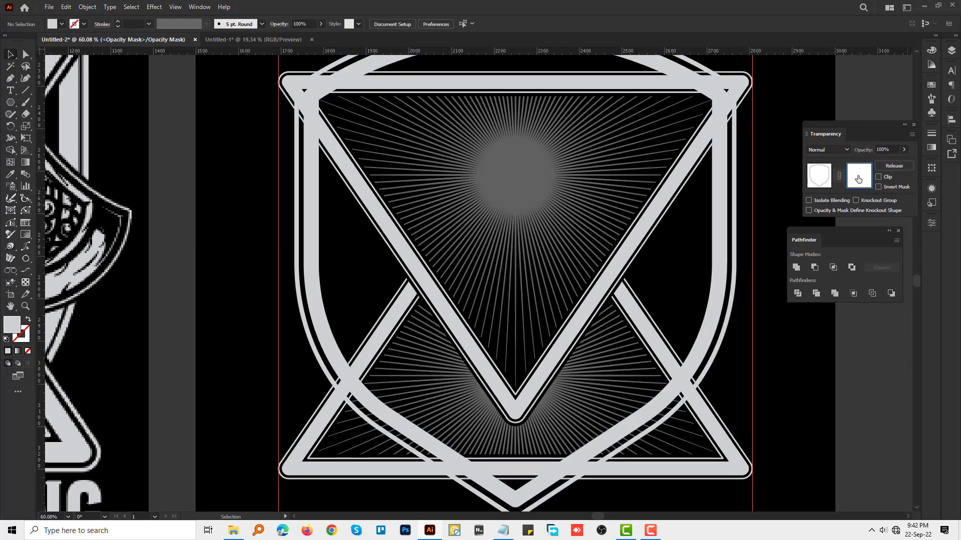
scroll(579, 230, down, 2)
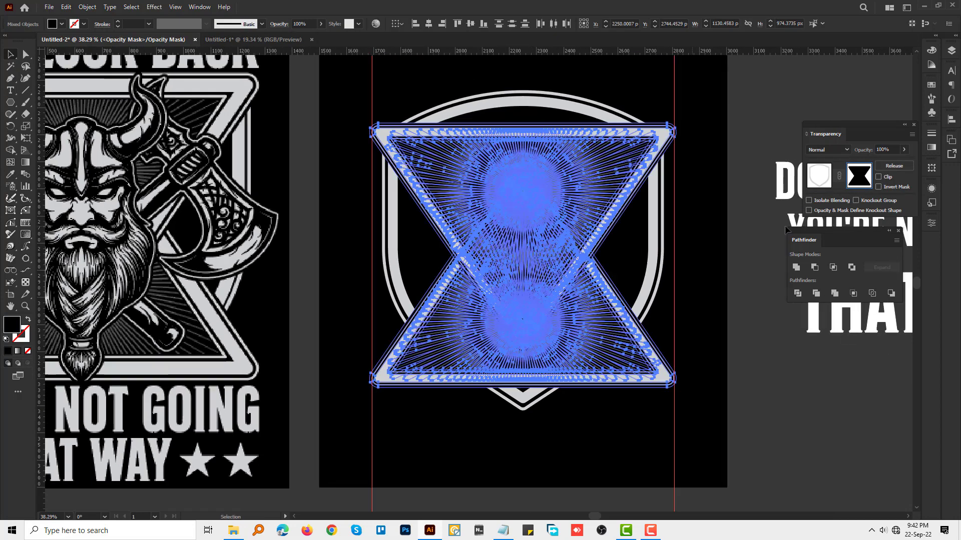
click(821, 179)
Erase the shield's top arc and lower point, leaving only its sides
scroll(606, 245, down, 2)
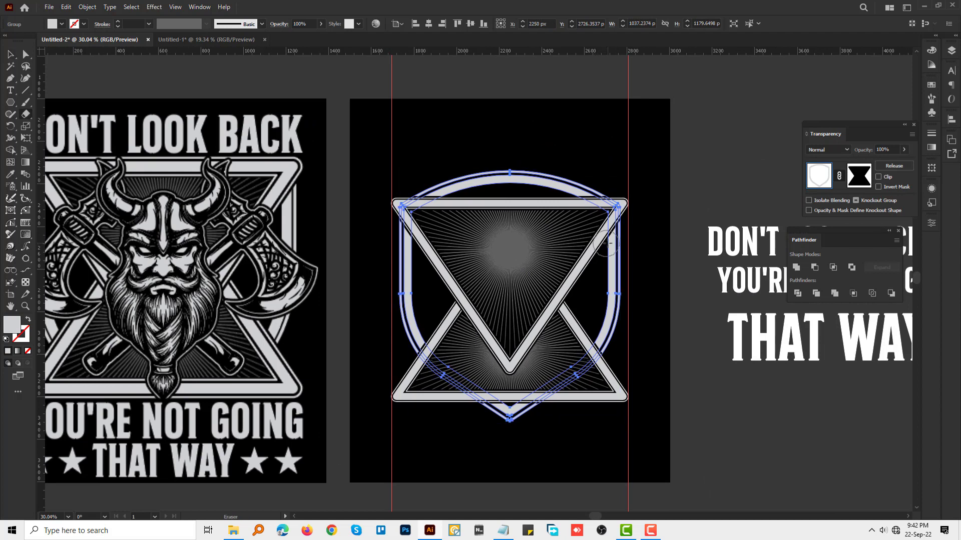
mouse_move(391, 132)
mouse_down()
mouse_move(646, 195)
mouse_move(674, 219)
mouse_up()
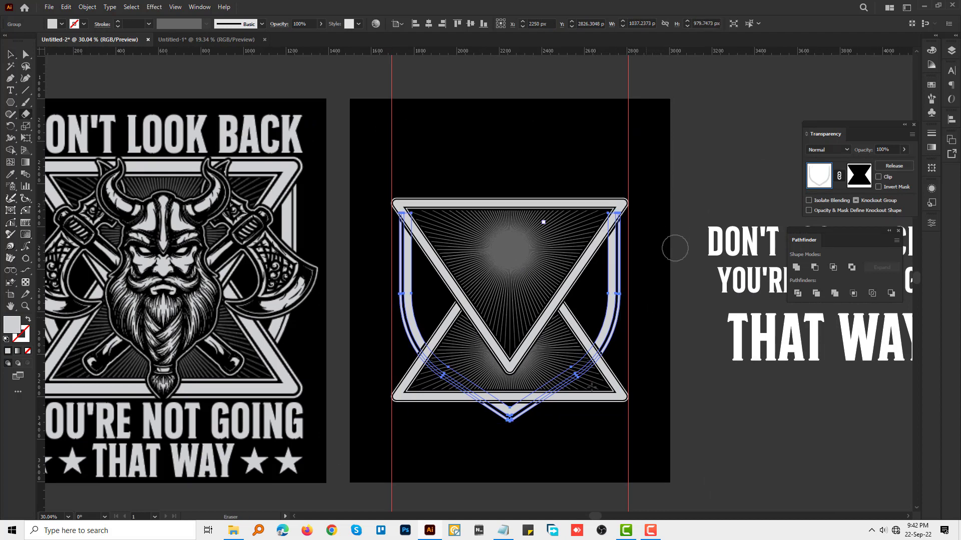
drag(431, 448, 655, 394)
key(v)
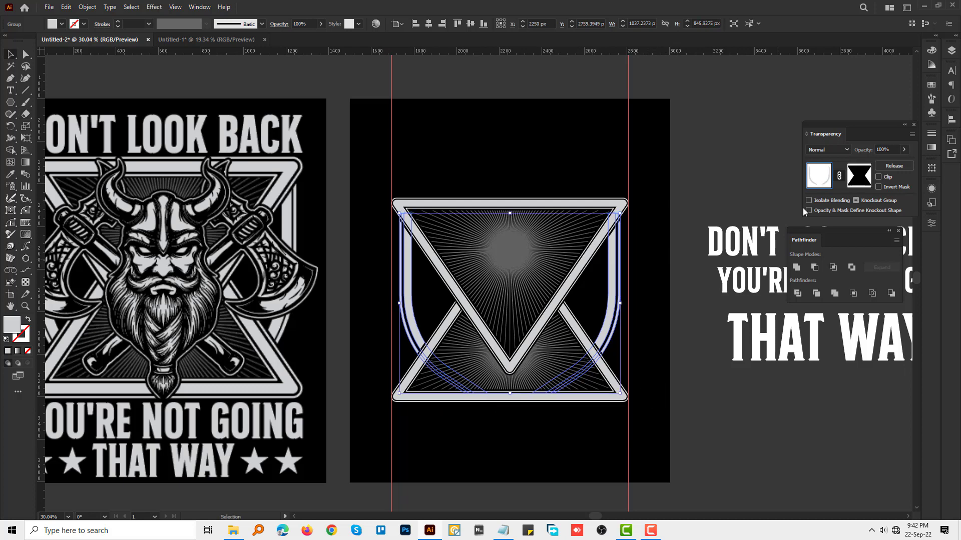
click(560, 320)
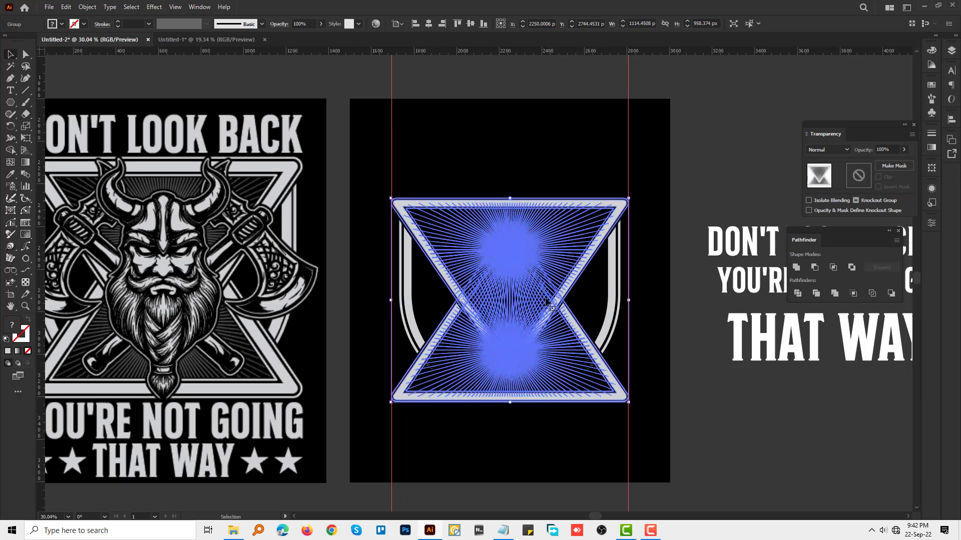
Erase the leftover shield fragments inside the lower triangle with the Eraser
drag(610, 412, 643, 344)
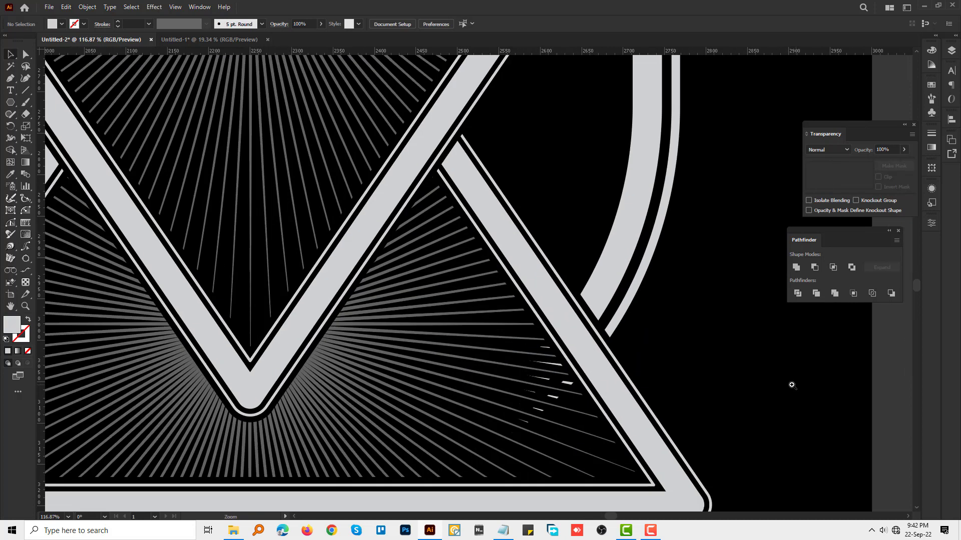
click(619, 304)
drag(617, 306, 589, 307)
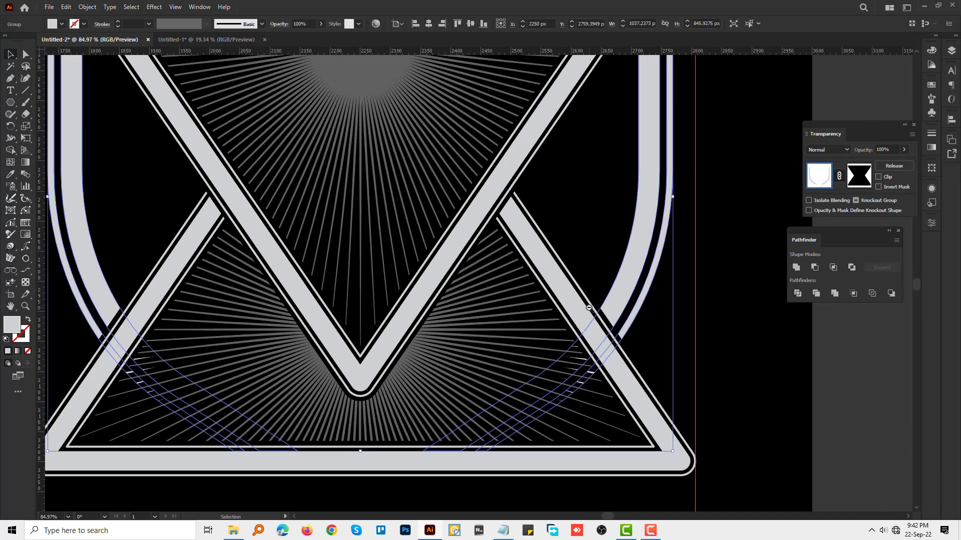
key(shift+e)
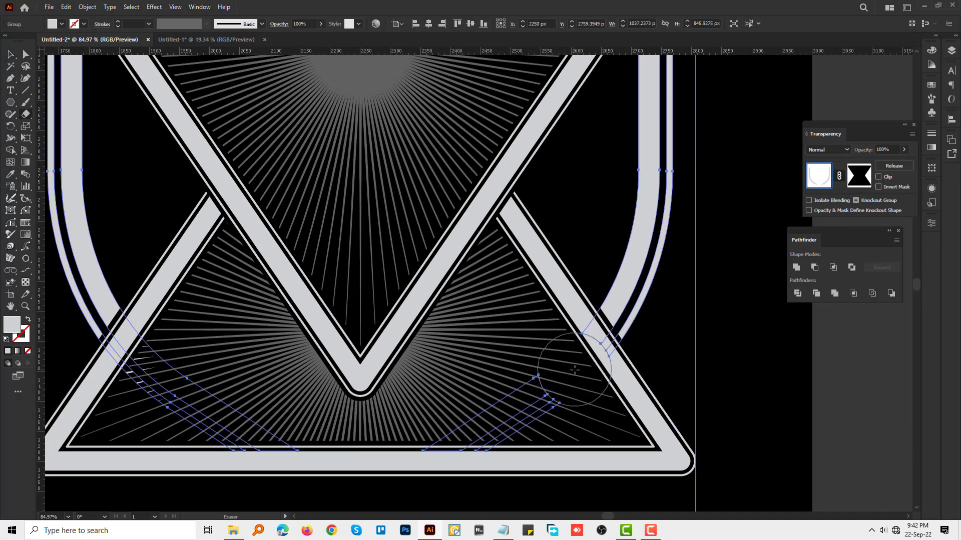
scroll(575, 370, down, 3)
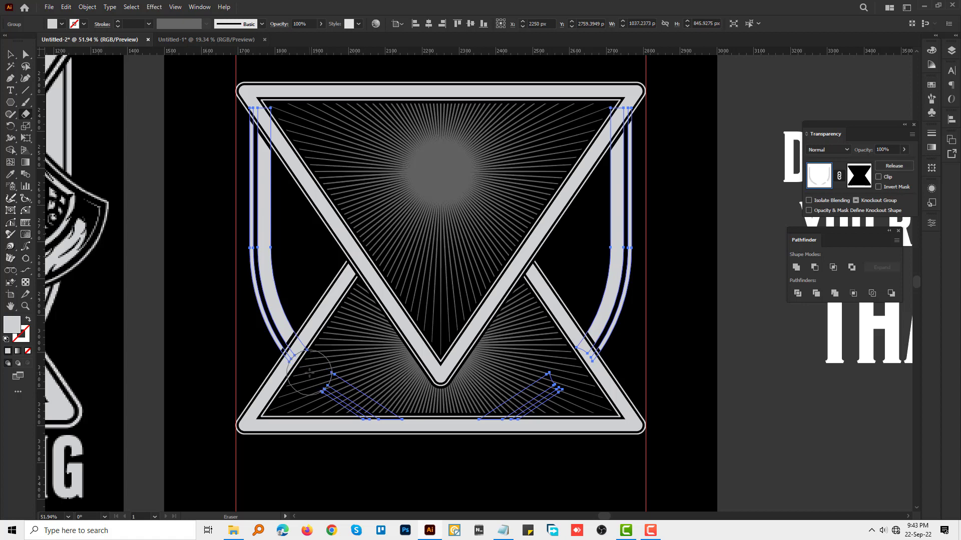
drag(311, 467, 576, 362)
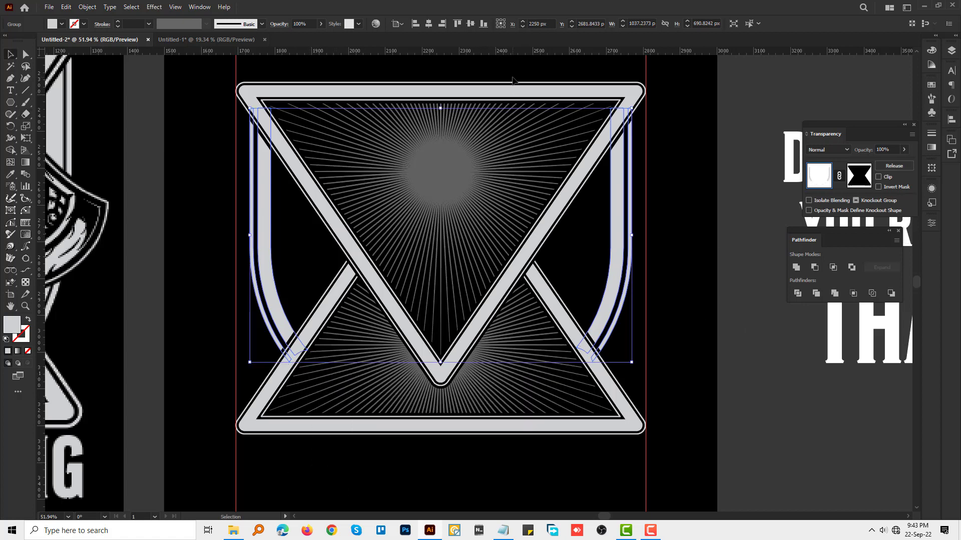
Select and deselect the artwork to review the finished emblem
key(ctrl+a)
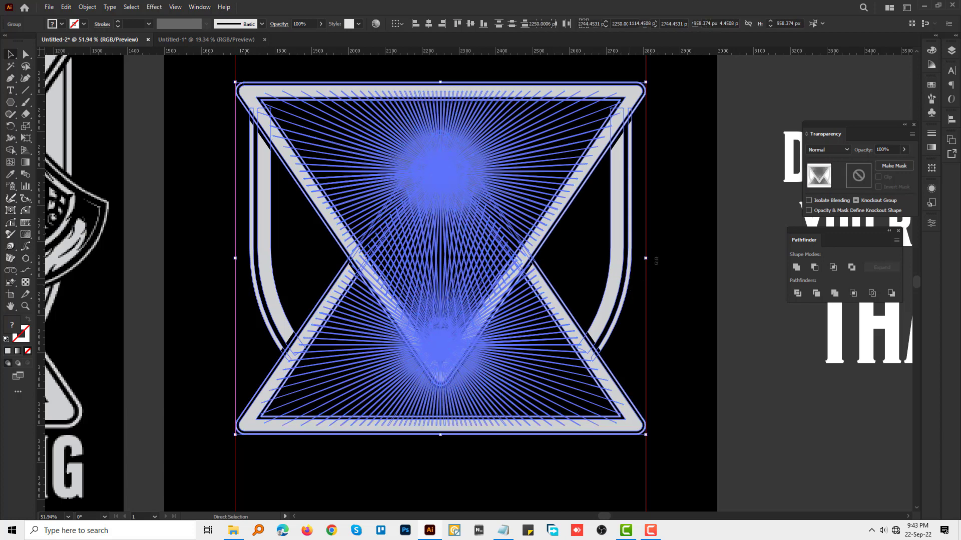
click(671, 260)
scroll(670, 260, down, 1)
click(552, 202)
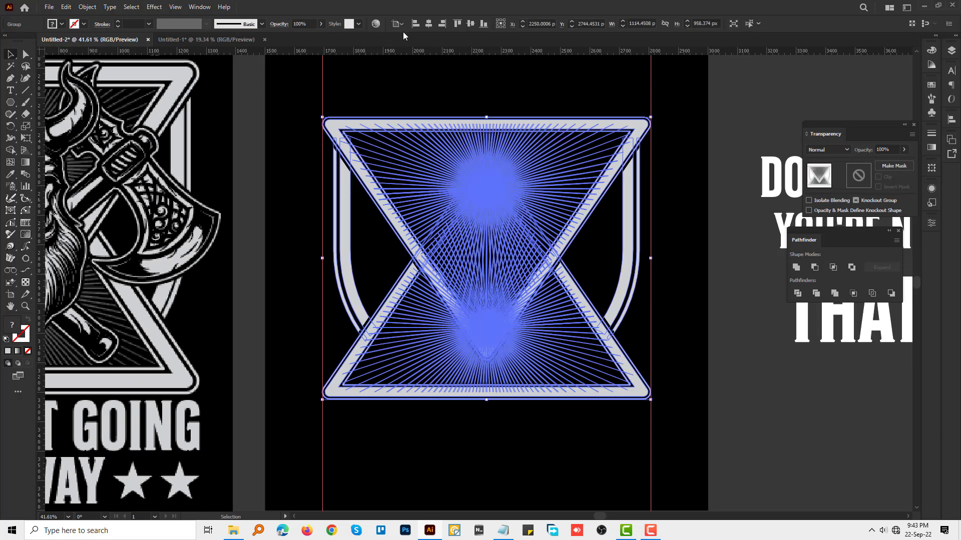
key(ctrl+shift+a)
scroll(460, 207, down, 1)
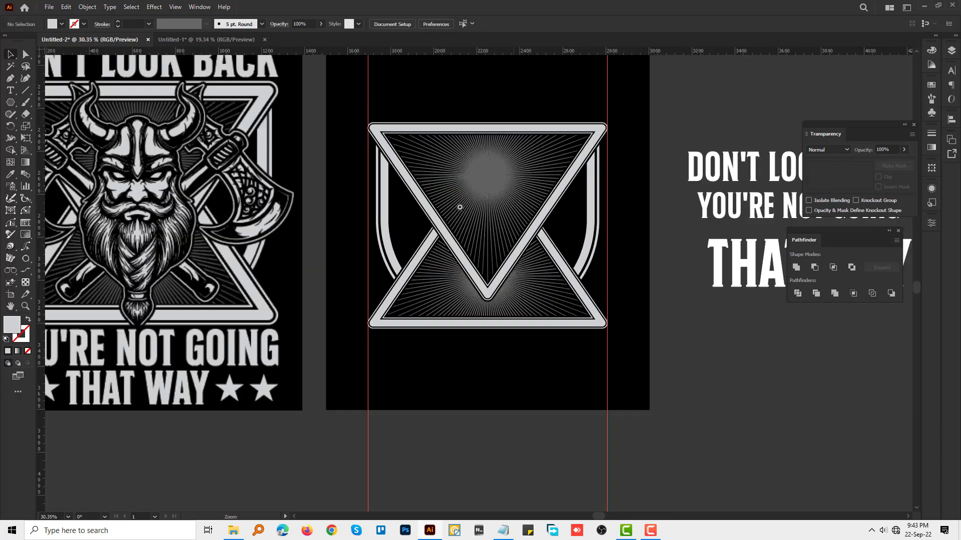
scroll(460, 207, down, 1)
scroll(452, 220, down, 1)
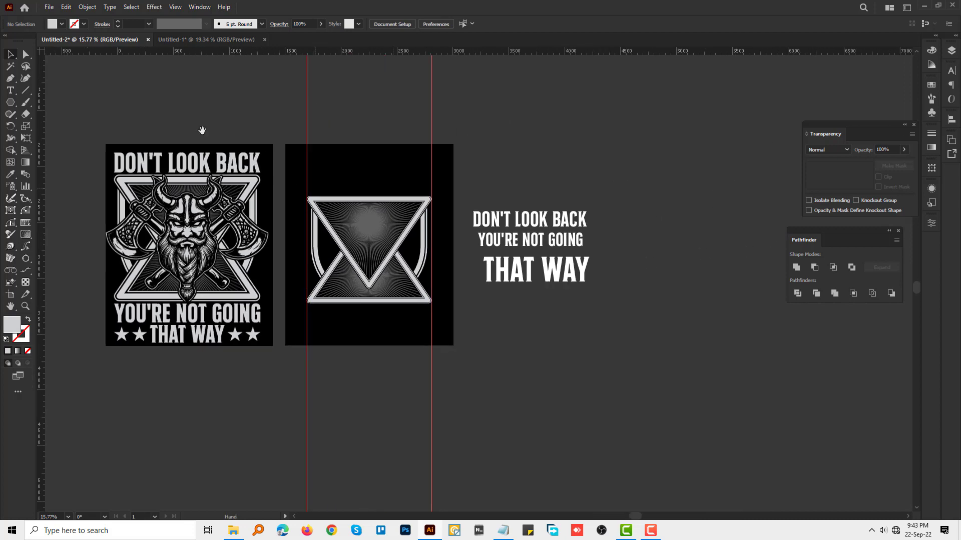
Bring the Untitled-1 artwork in beside the artboard, scaled to about two-thirds size
click(189, 40)
scroll(468, 275, down, 1)
mouse_move(468, 275)
mouse_down()
mouse_move(150, 52)
mouse_move(692, 354)
mouse_up()
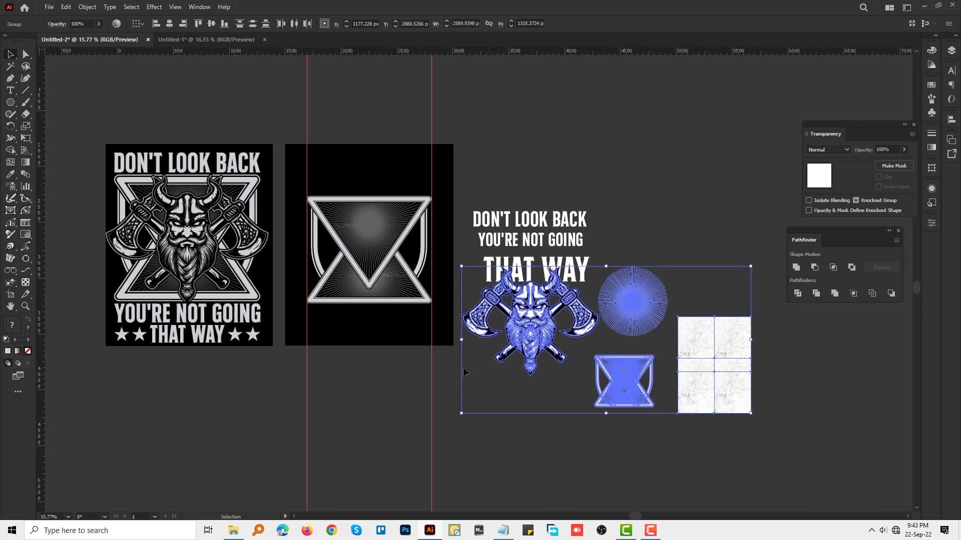
drag(461, 339, 553, 340)
click(575, 400)
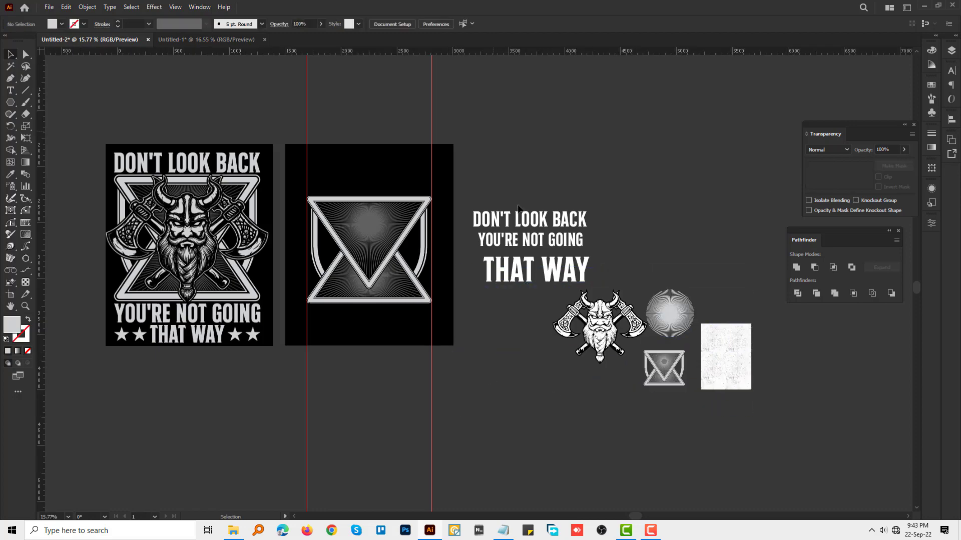
scroll(677, 362, down, 1)
scroll(676, 362, up, 3)
Move the viking emblem down and left and ungroup it
drag(504, 75, 353, 326)
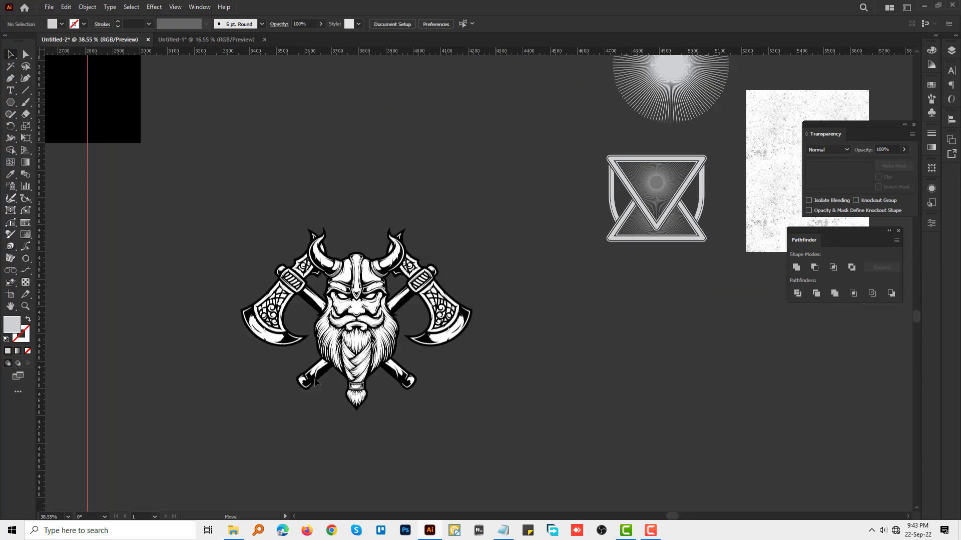
scroll(466, 384, up, 2)
click(465, 384)
scroll(450, 300, up, 2)
scroll(450, 300, down, 1)
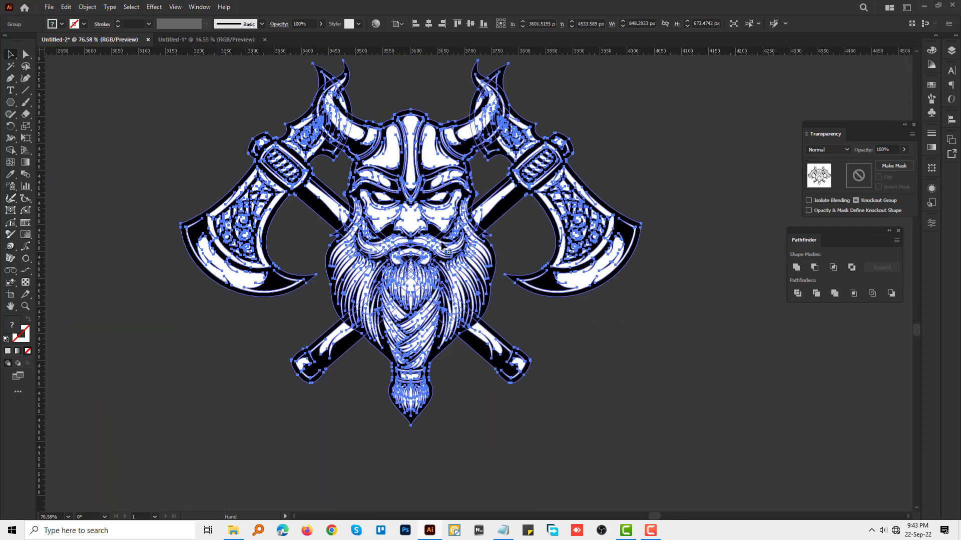
right_click(457, 277)
click(470, 326)
click(494, 255)
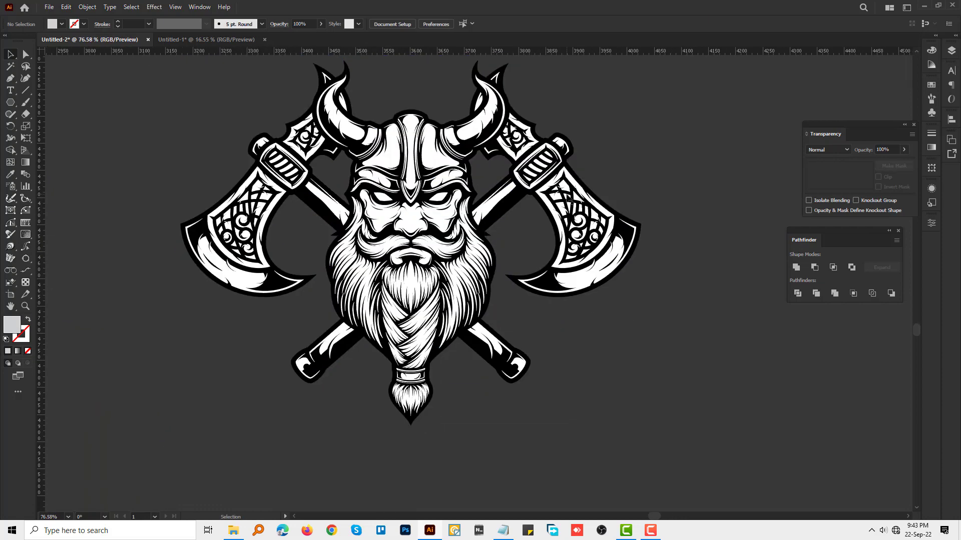
Hide the crossed axes and isolate the viking head group
click(620, 221)
key(a)
key(ctrl+3)
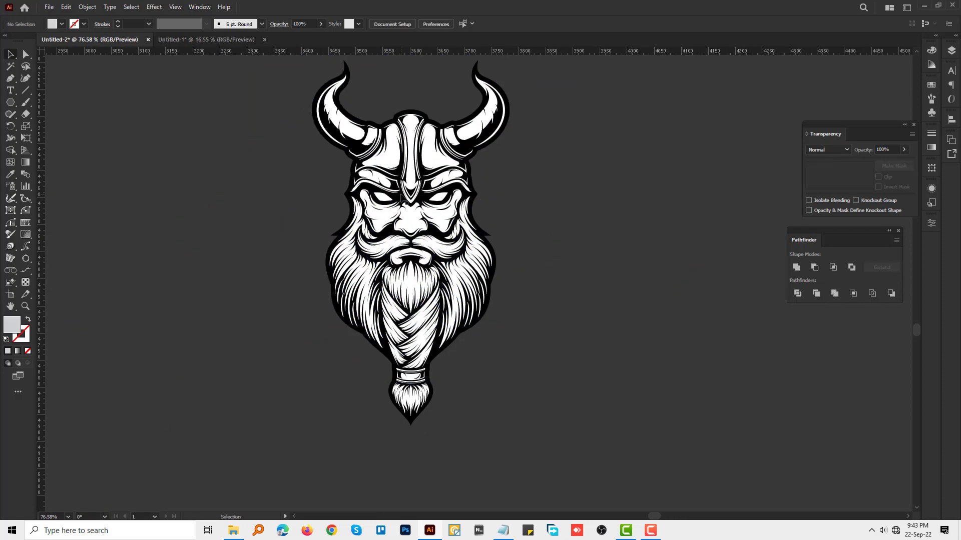
scroll(411, 250, up, 3)
key(v)
click(461, 233)
right_click(461, 233)
click(491, 304)
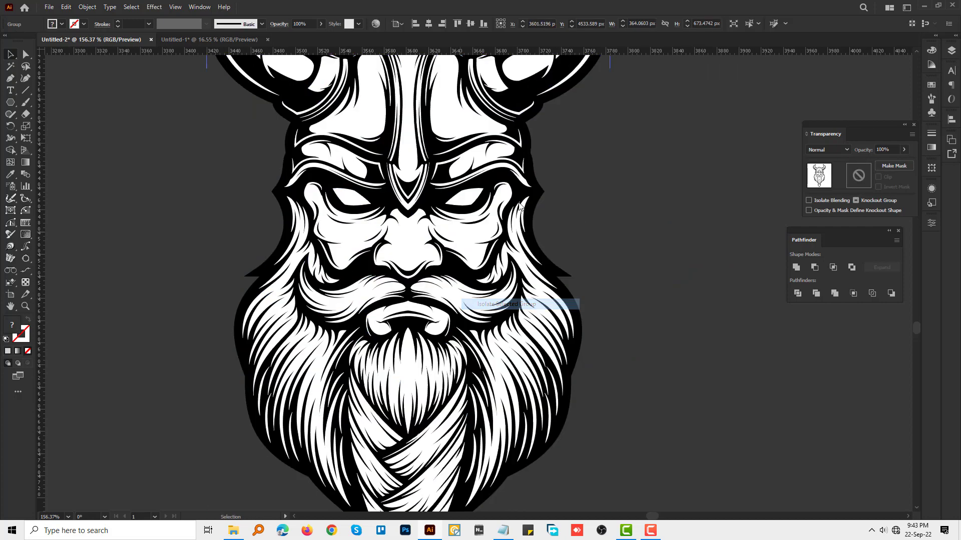
scroll(551, 250, down, 3)
scroll(519, 260, down, 2)
scroll(519, 260, up, 1)
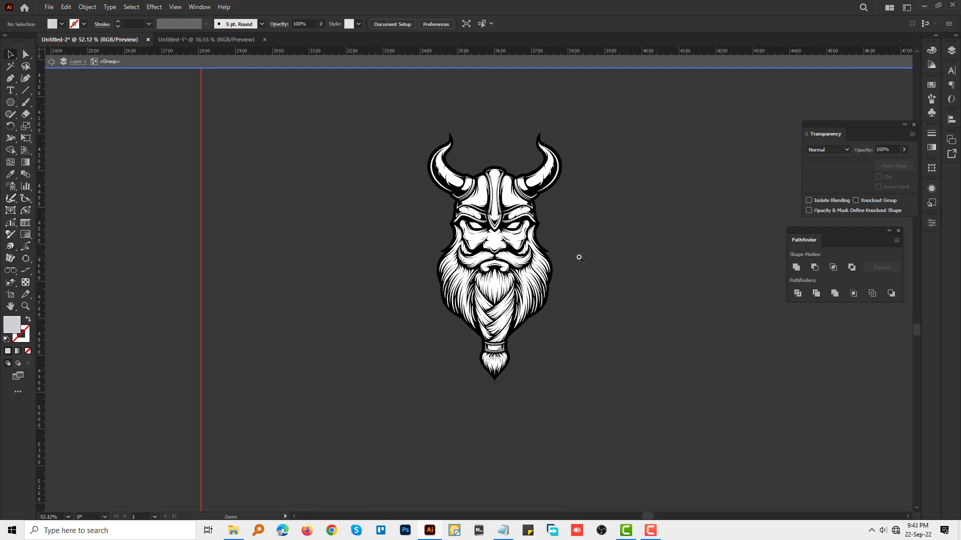
Divide all the viking head artwork with Pathfinder and ungroup the pieces
key(ctrl+a)
click(800, 293)
scroll(540, 255, up, 5)
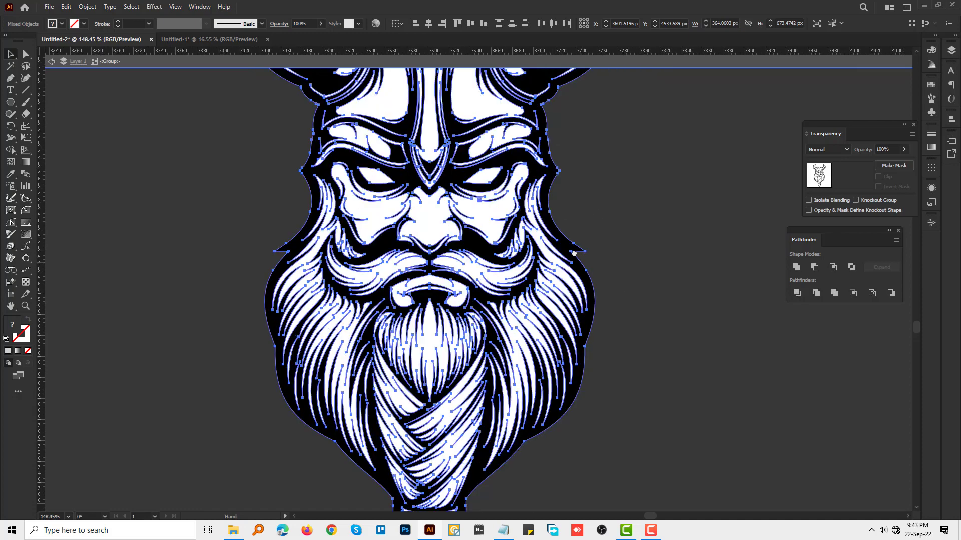
right_click(523, 240)
click(559, 334)
Delete the white shapes using Magic Wand, then group the remaining black linework
key(y)
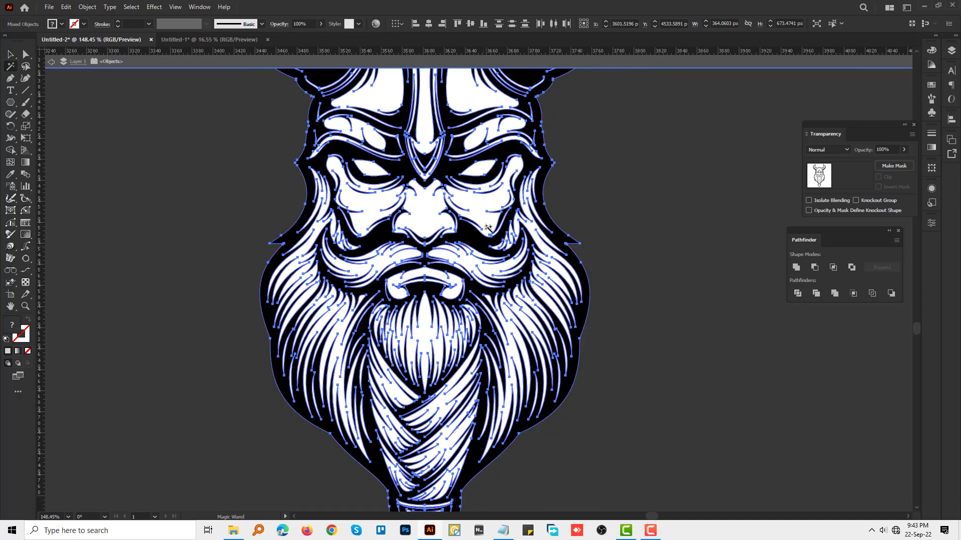
click(488, 210)
key(Delete)
scroll(475, 225, down, 4)
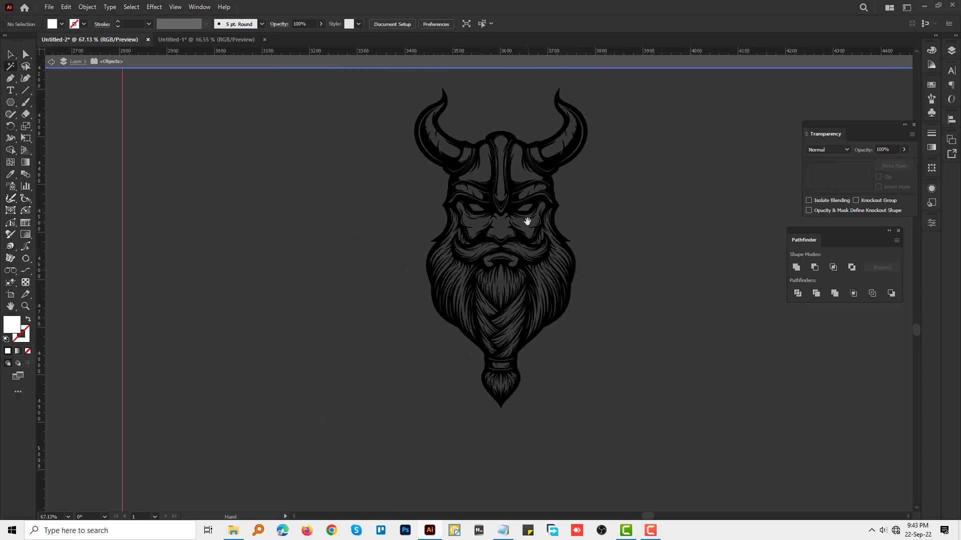
key(v)
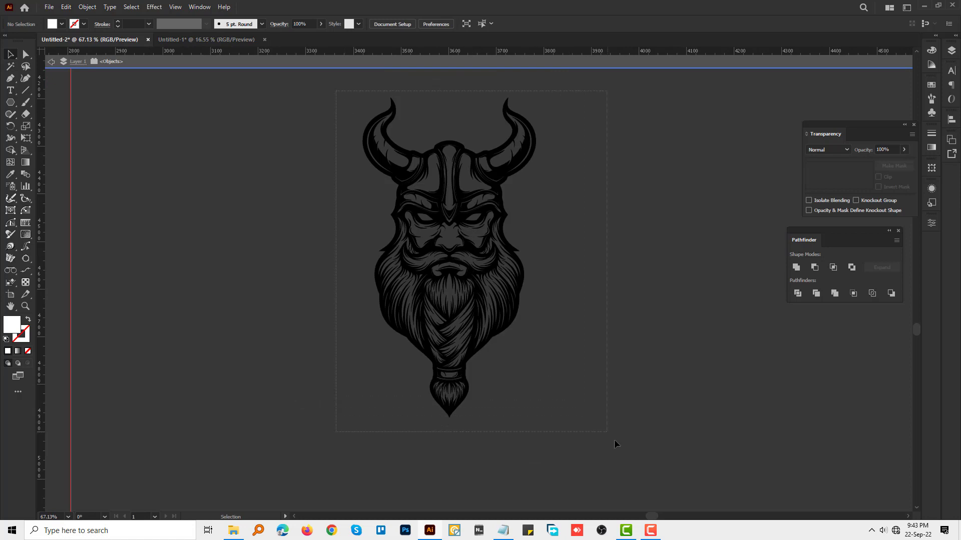
key(ctrl+a)
key(a)
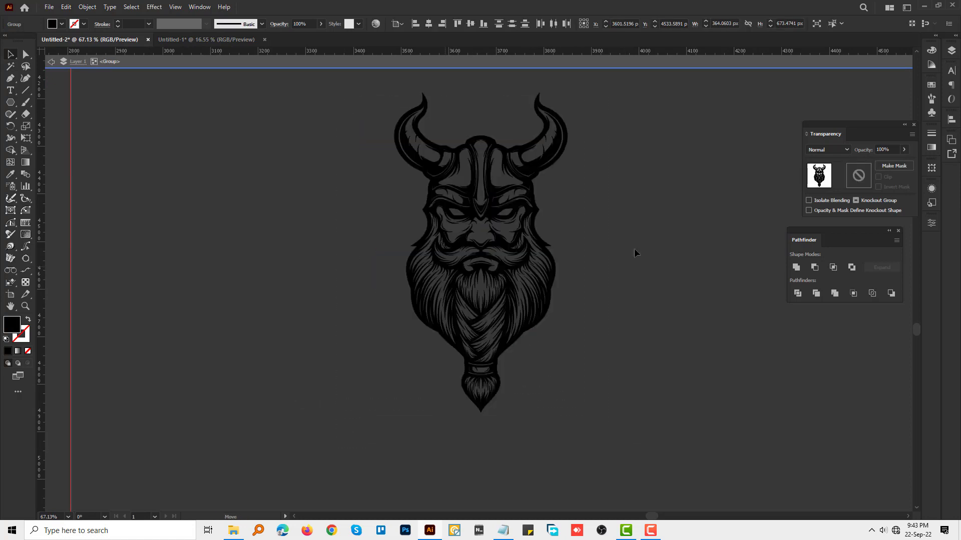
Merge a copy of the viking head into one solid silhouette filled white
scroll(515, 287, up, 1)
key(ctrl+z)
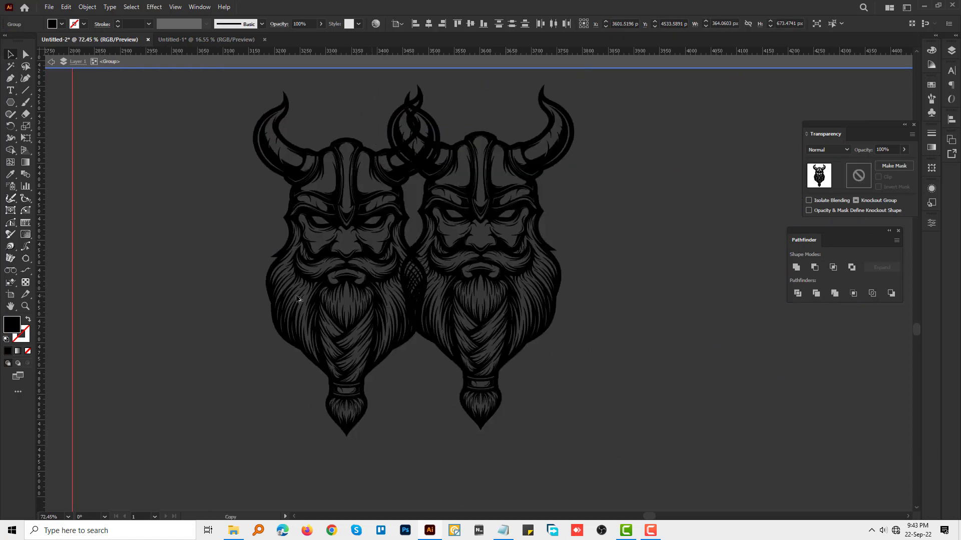
key(ctrl+z)
key(ctrl+z)
click(796, 268)
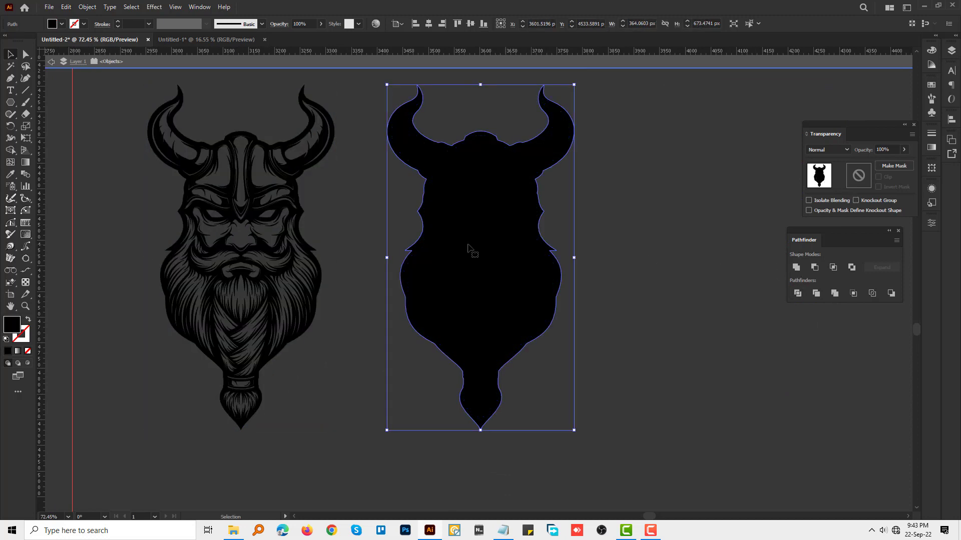
drag(480, 245, 371, 268)
double_click(11, 325)
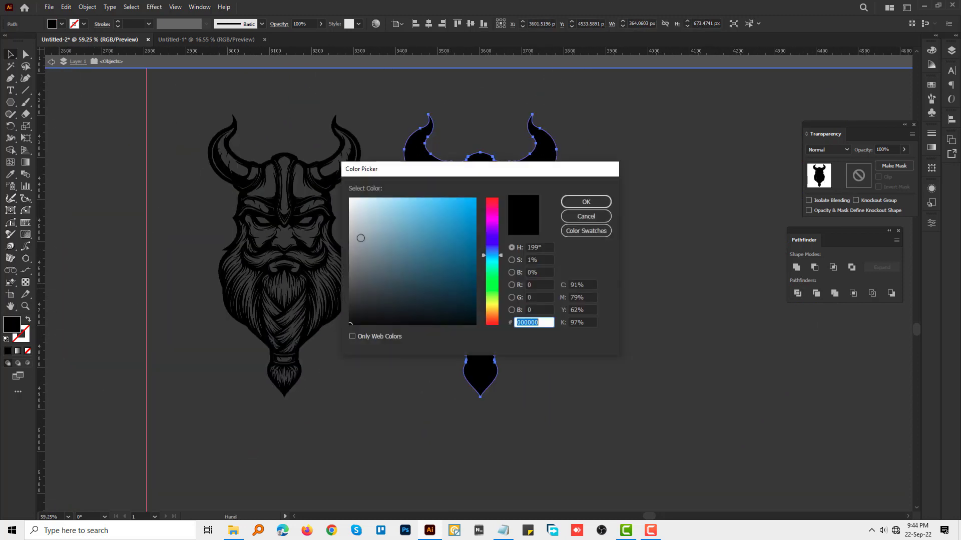
click(586, 201)
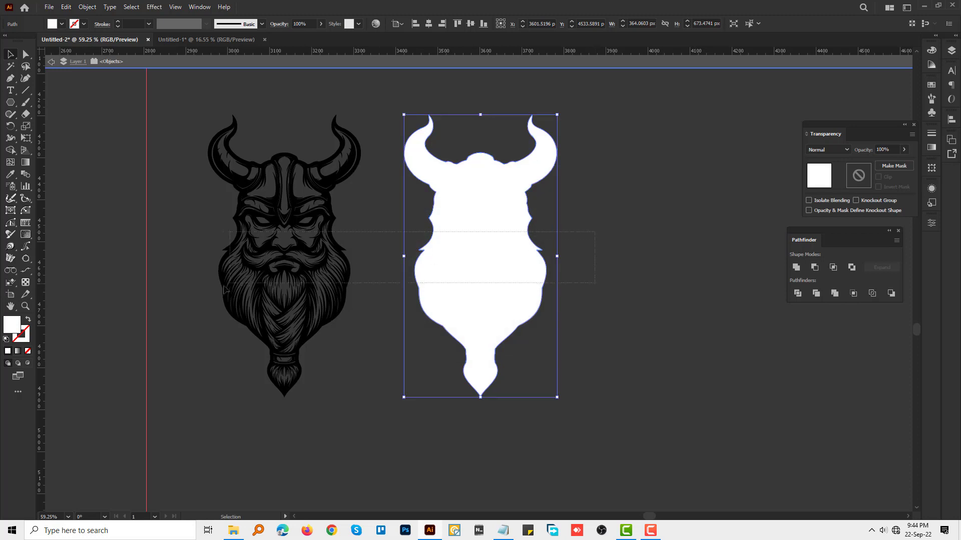
Centre the silhouette on the original viking and turn the pair into an opacity mask
key(ctrl+a)
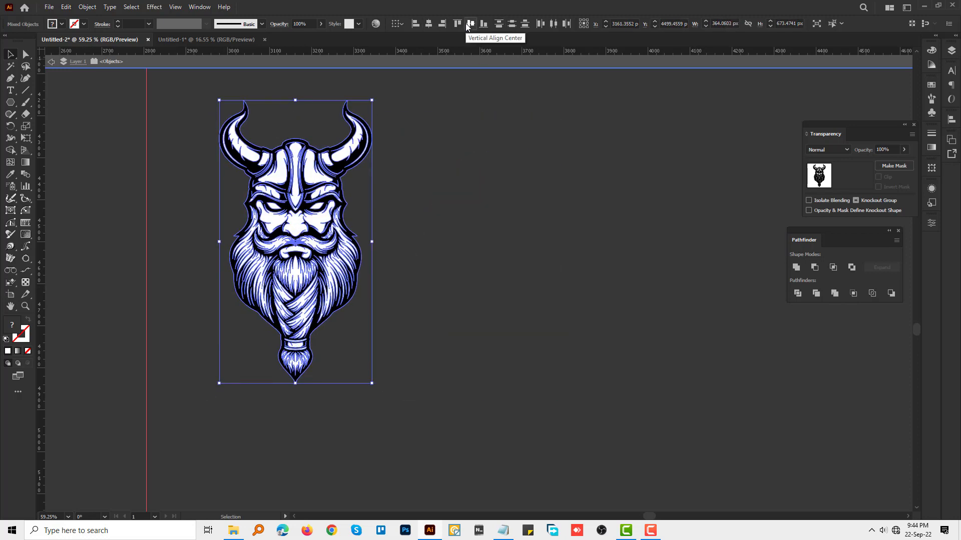
key(ctrl+z)
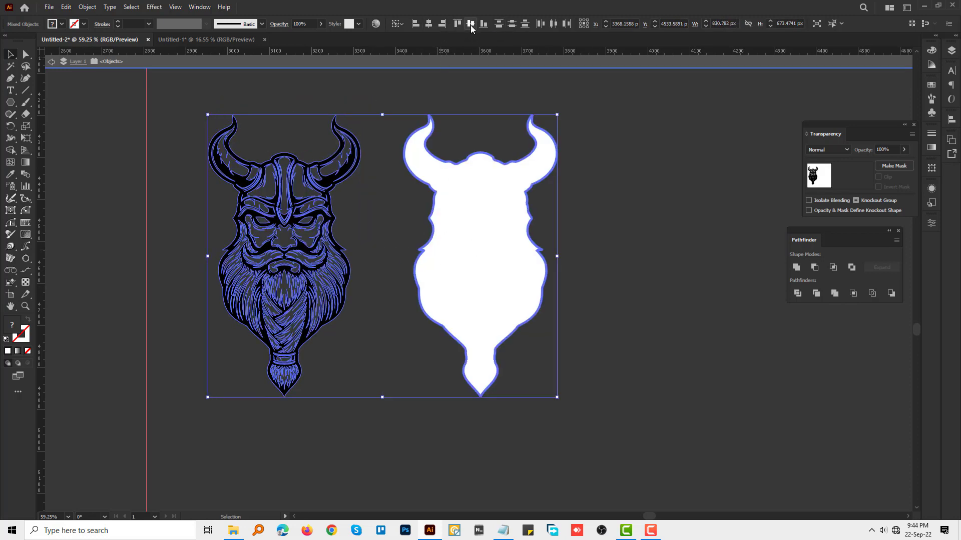
click(428, 23)
scroll(471, 300, up, 5)
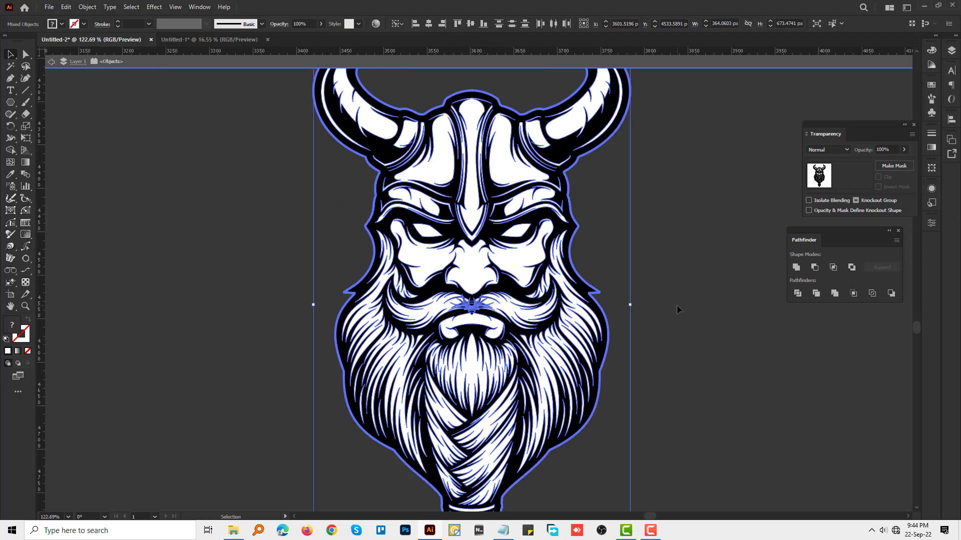
click(676, 305)
click(598, 367)
click(894, 165)
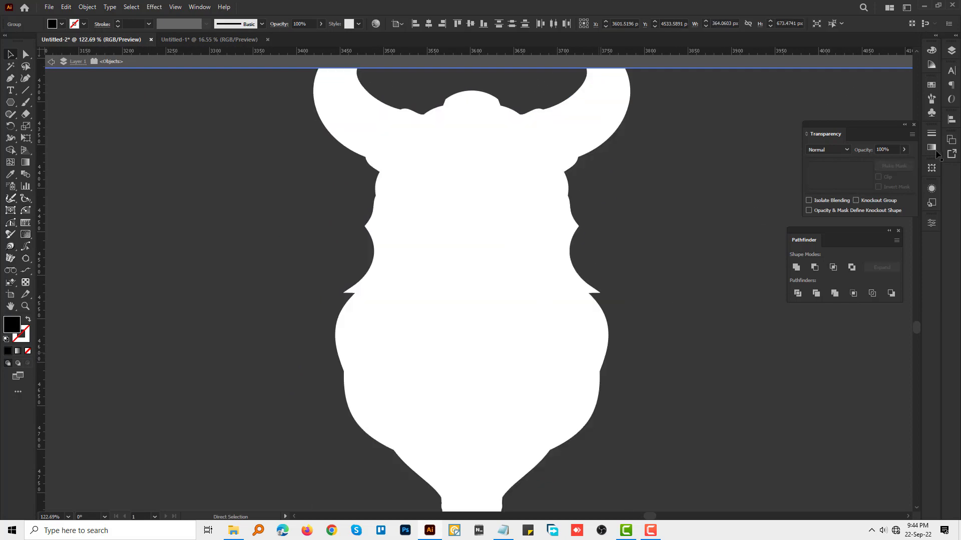
click(859, 175)
Paste the viking artwork into the mask and give the silhouette a 6 pt stroke
click(857, 175)
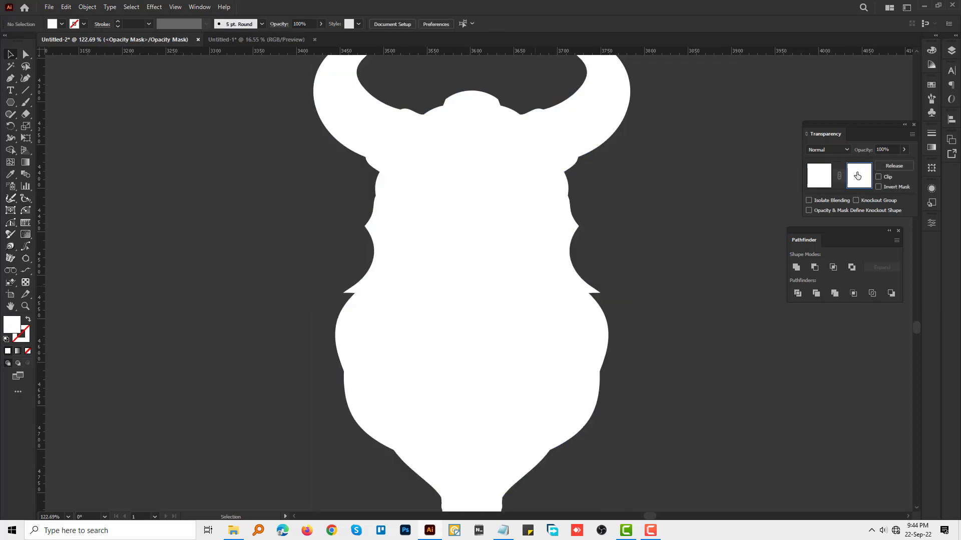
key(ctrl+f)
click(818, 175)
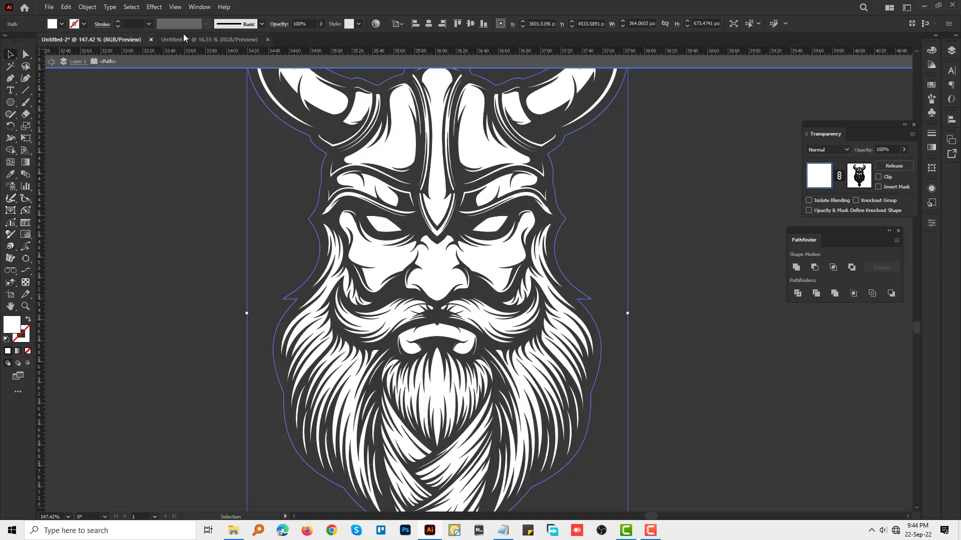
click(118, 25)
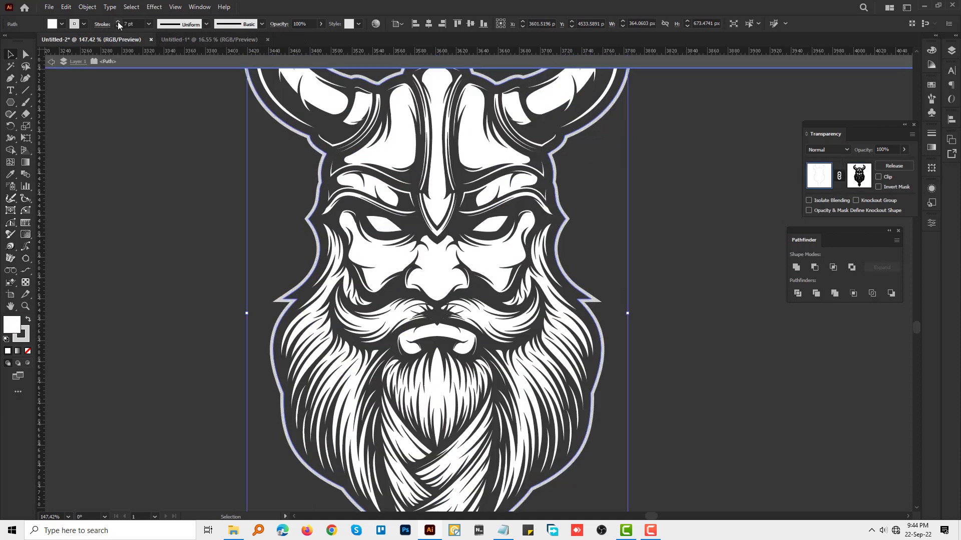
click(102, 24)
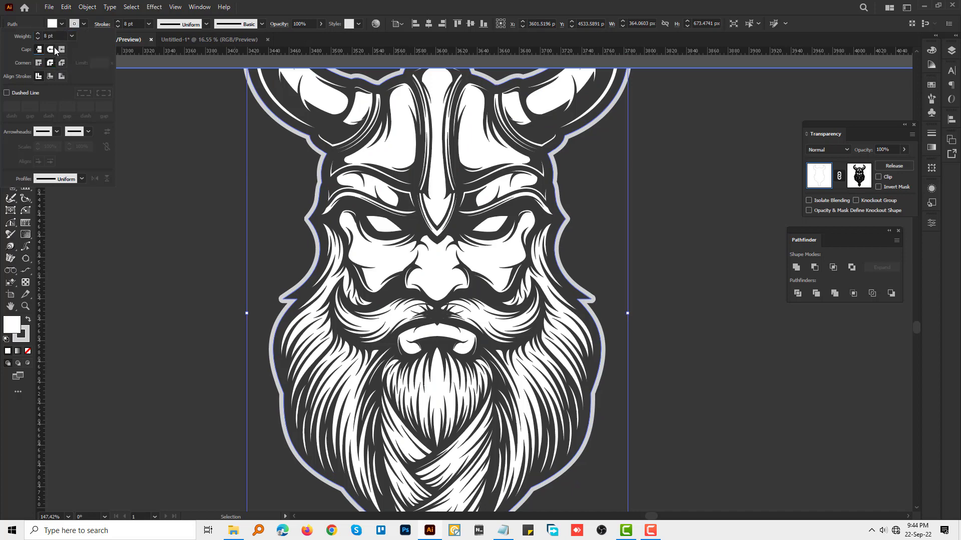
scroll(464, 234, down, 3)
scroll(463, 235, up, 3)
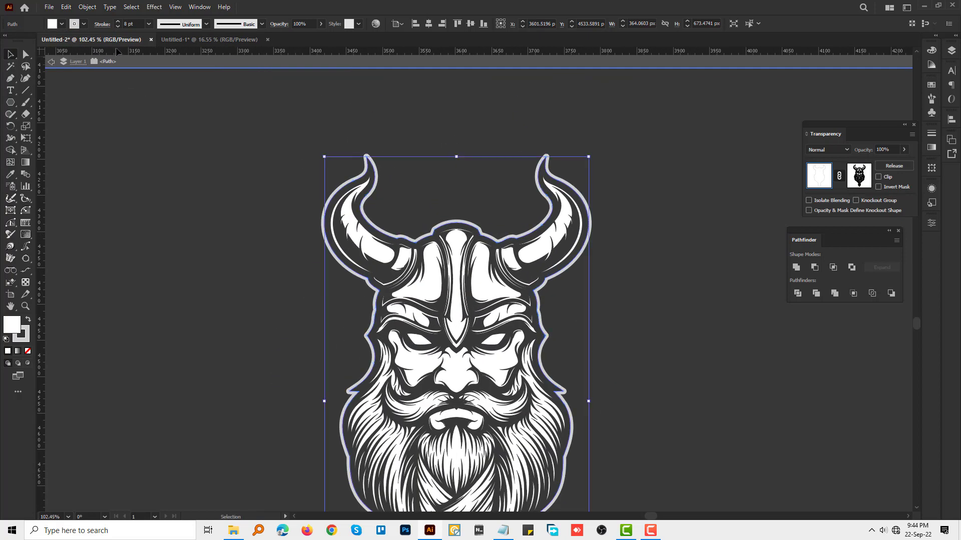
scroll(431, 288, up, 2)
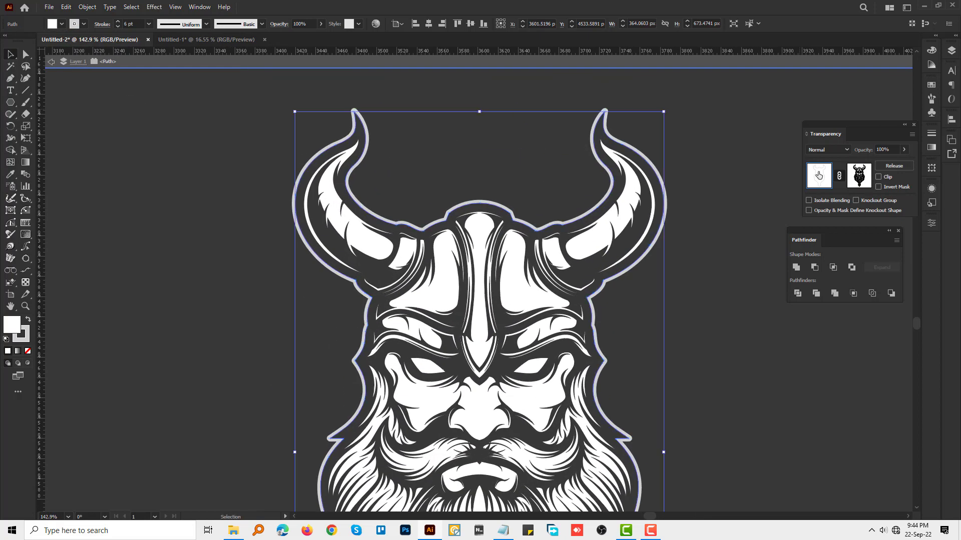
Expand the stroked silhouette into shapes, exit isolation mode and select the emblem
click(87, 7)
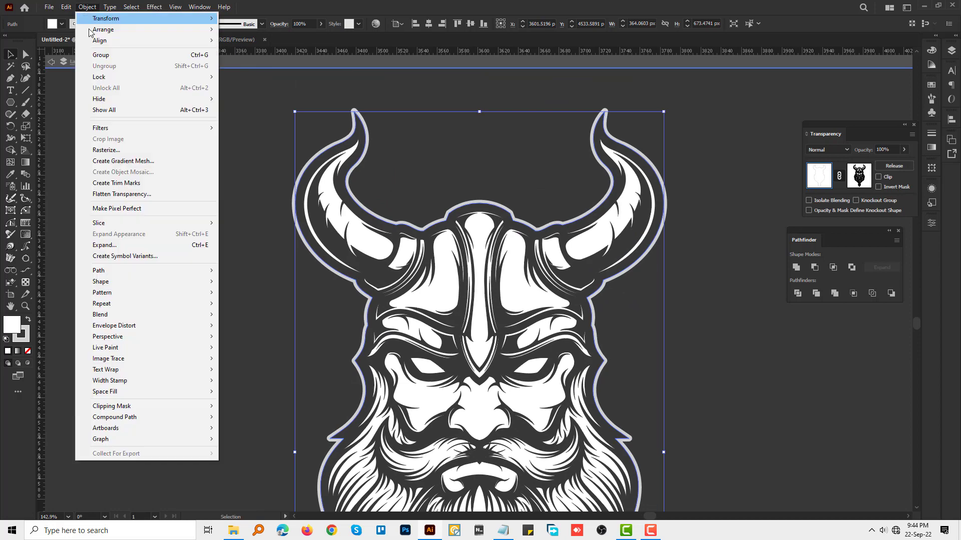
click(124, 248)
click(453, 321)
click(278, 283)
scroll(659, 286, down, 2)
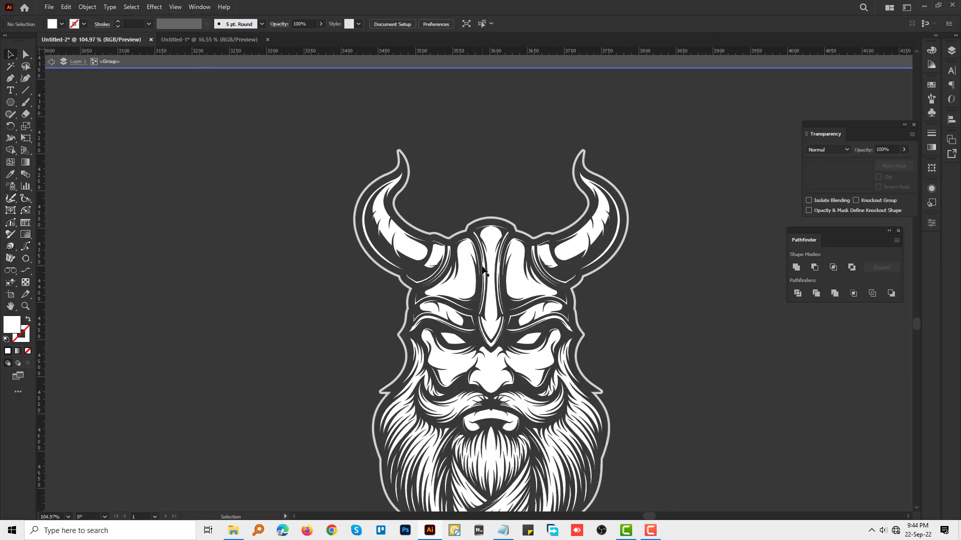
key(Escape)
scroll(659, 286, down, 3)
click(584, 315)
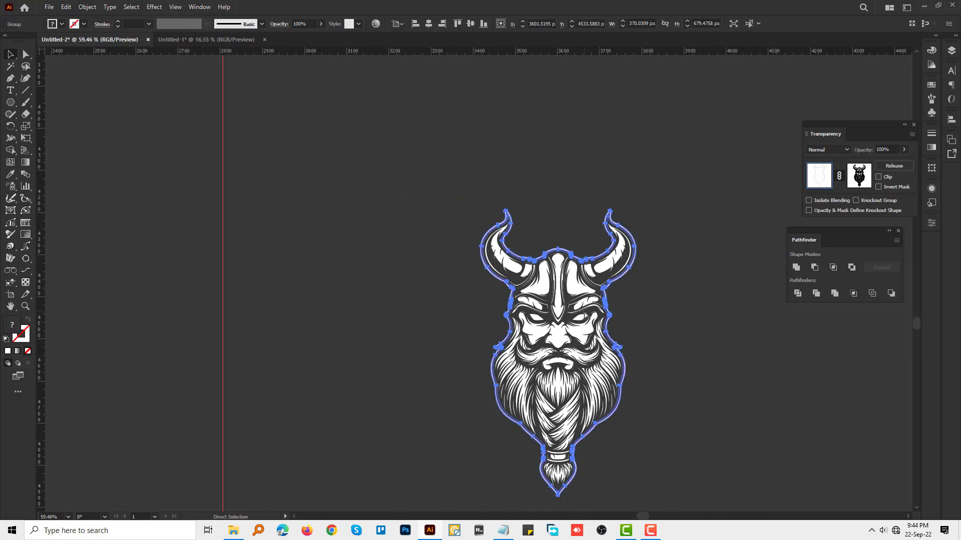
key(alt+Tab)
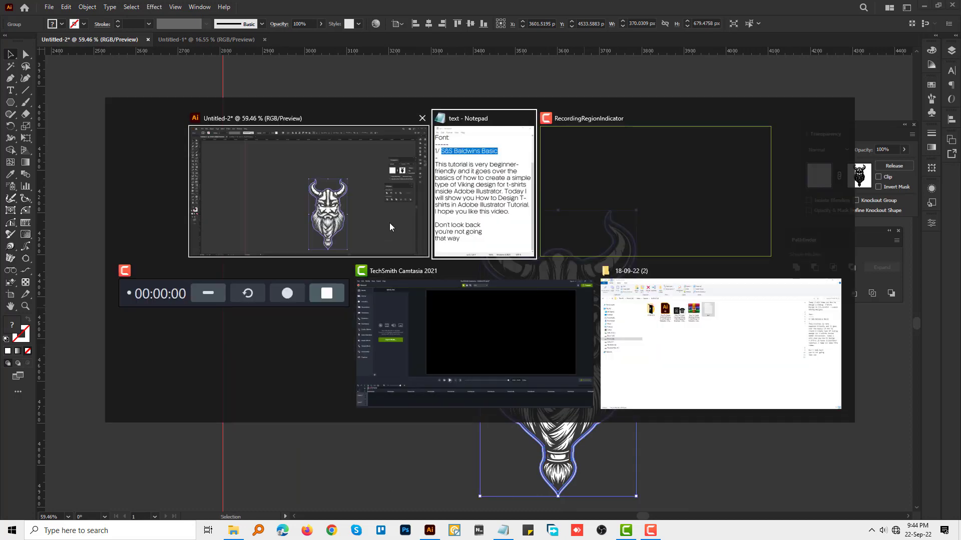
Reveal the hidden crossed axes and delete the viking head
click(390, 223)
scroll(589, 299, up, 1)
key(ctrl+z)
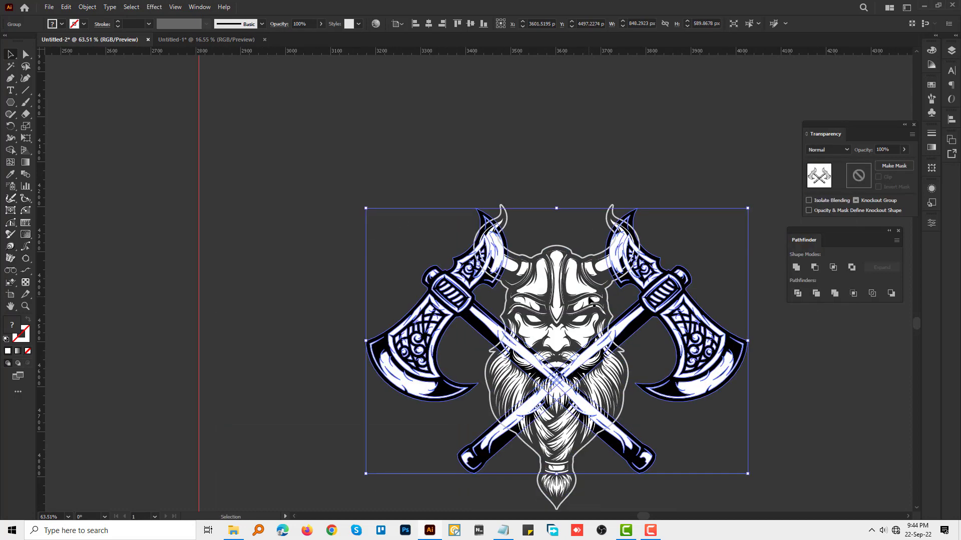
scroll(550, 290, up, 3)
click(531, 280)
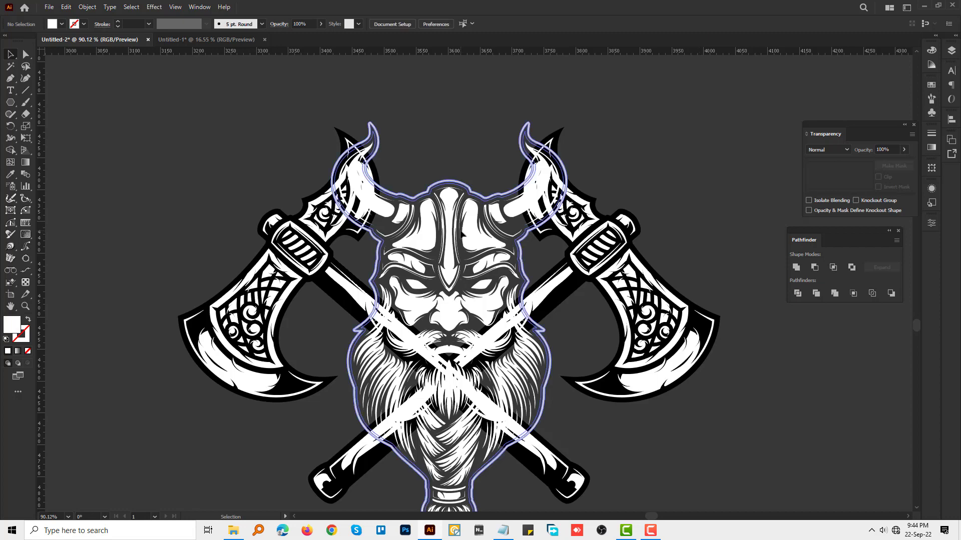
key(Delete)
scroll(610, 294, up, 3)
Isolate and ungroup the axes, delete their white fill shapes, and zoom out
right_click(592, 246)
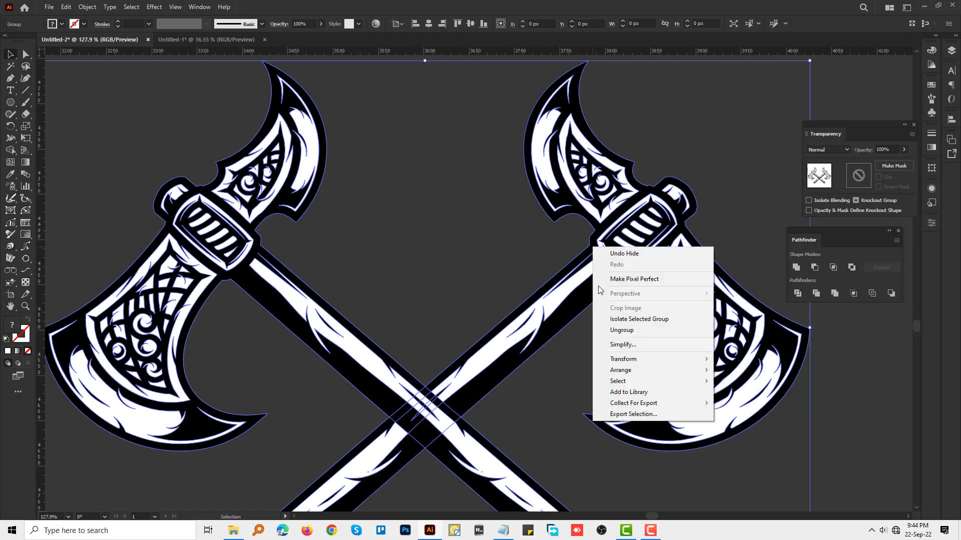
click(645, 317)
drag(601, 284, 550, 253)
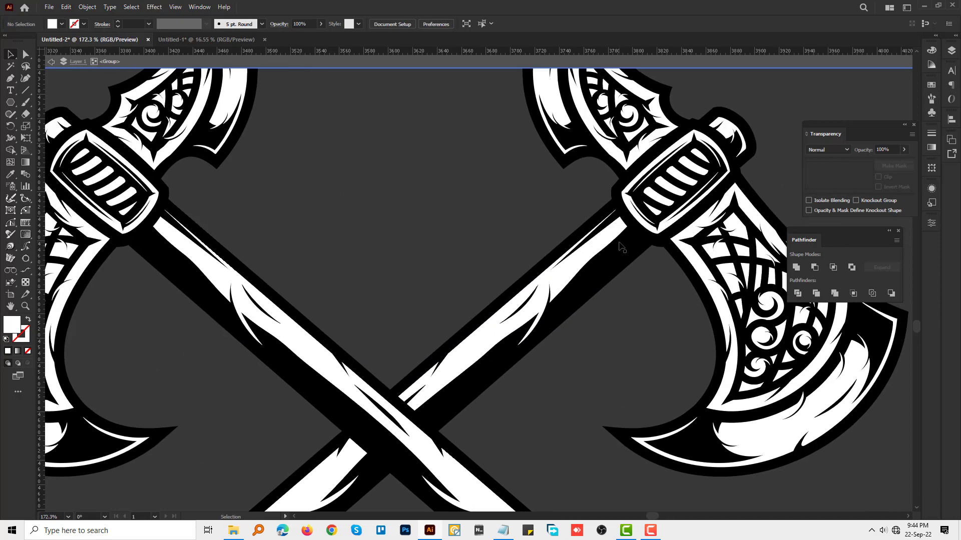
key(ctrl+a)
scroll(461, 238, down, 2)
scroll(799, 305, up, 2)
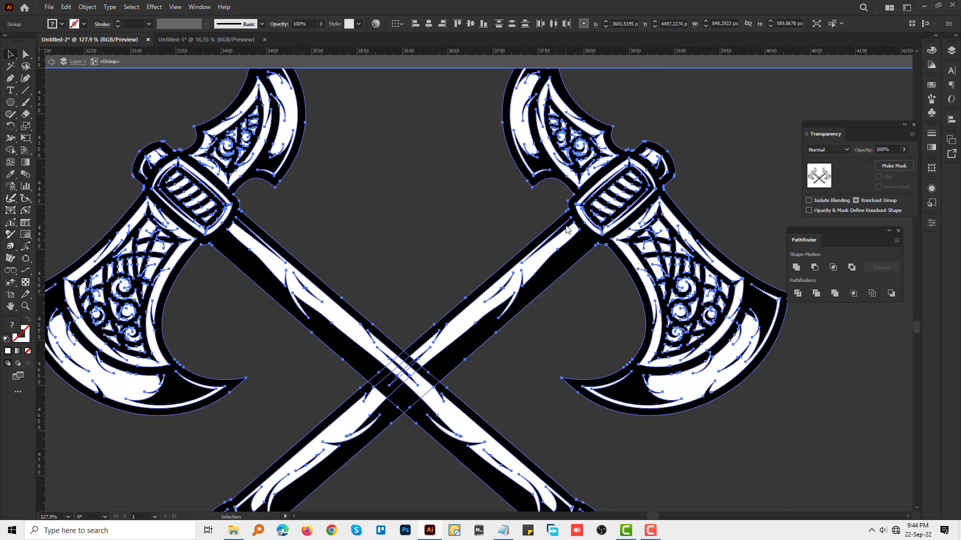
right_click(566, 229)
click(576, 319)
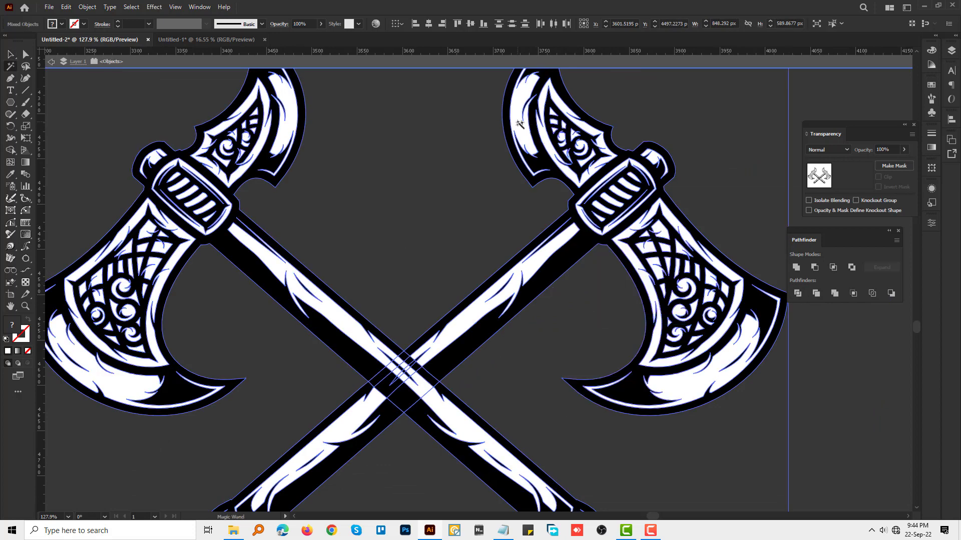
key(Delete)
drag(544, 212, 307, 161)
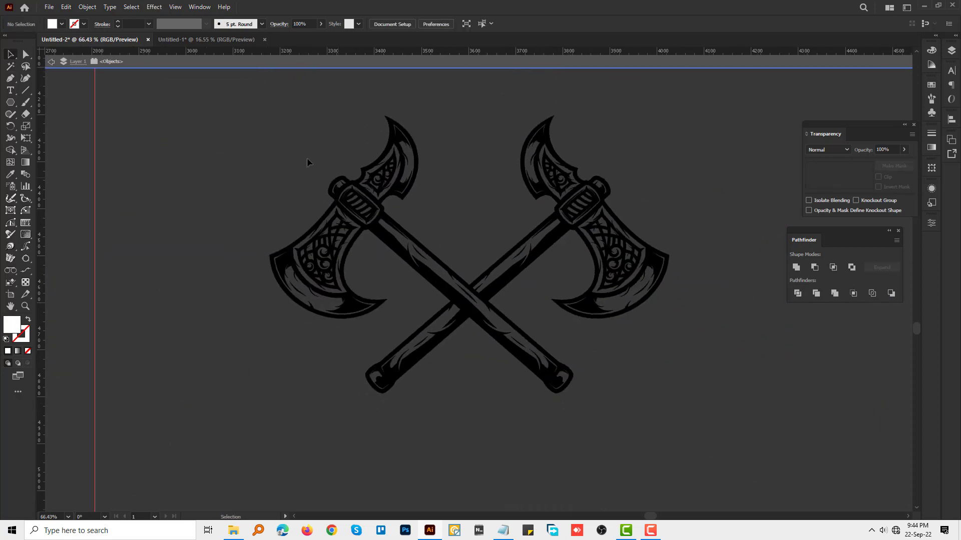
Group the axe artwork, duplicate it beside the original, and fill the copy white
key(ctrl+a)
key(ctrl+g)
scroll(649, 376, down, 2)
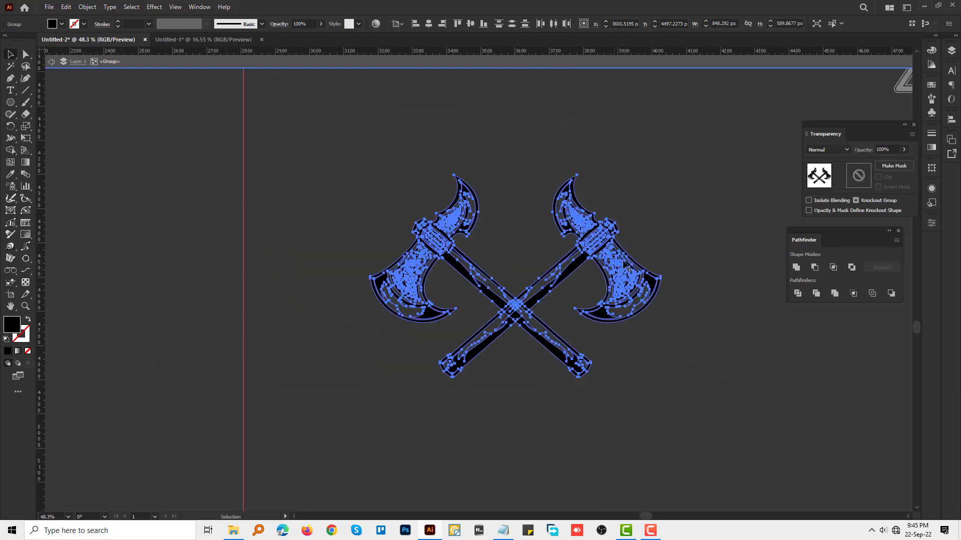
drag(581, 251, 267, 250)
click(646, 276)
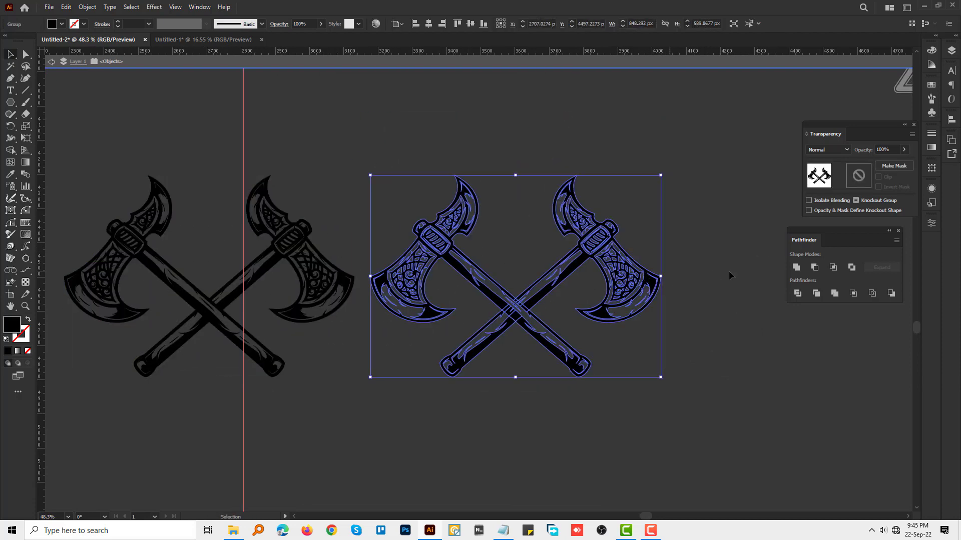
scroll(526, 281, up, 5)
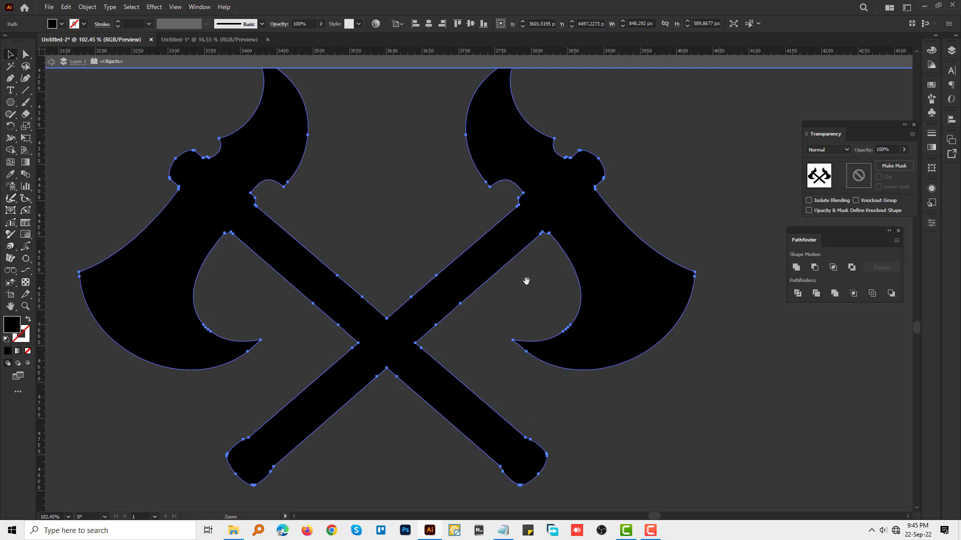
double_click(12, 324)
text(FFFFFF)
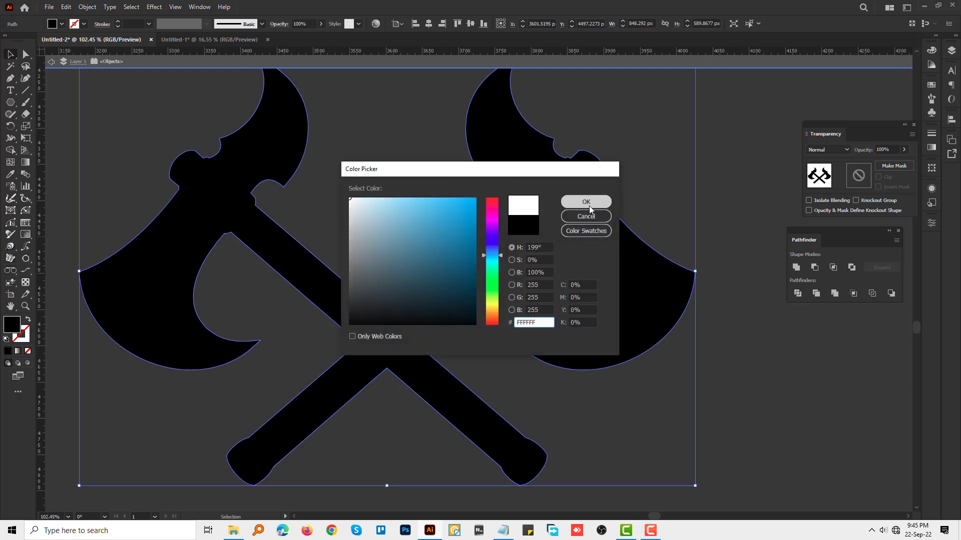
click(590, 206)
scroll(448, 244, down, 5)
Centre the white silhouette on the detailed axes and make the stack an opacity mask
shift+click(429, 247)
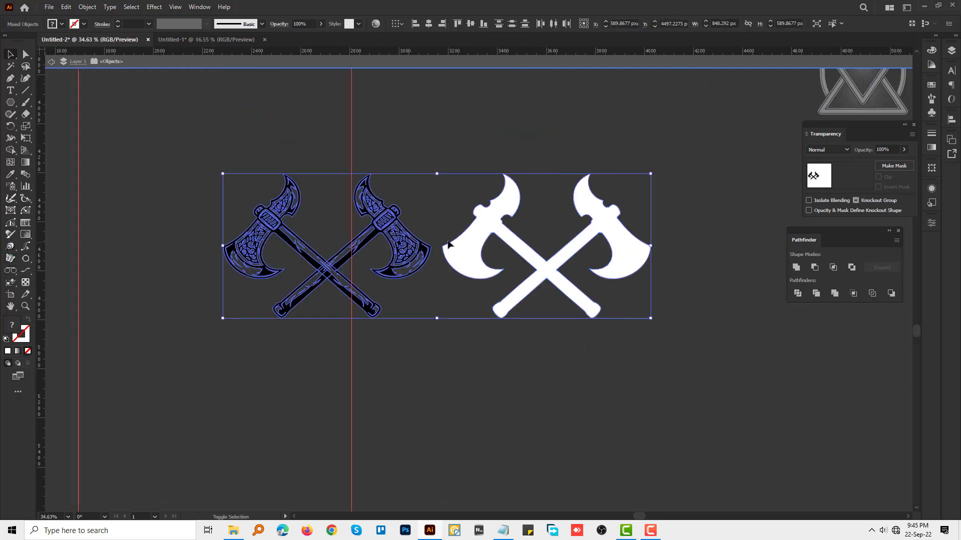
click(492, 236)
drag(425, 186, 483, 216)
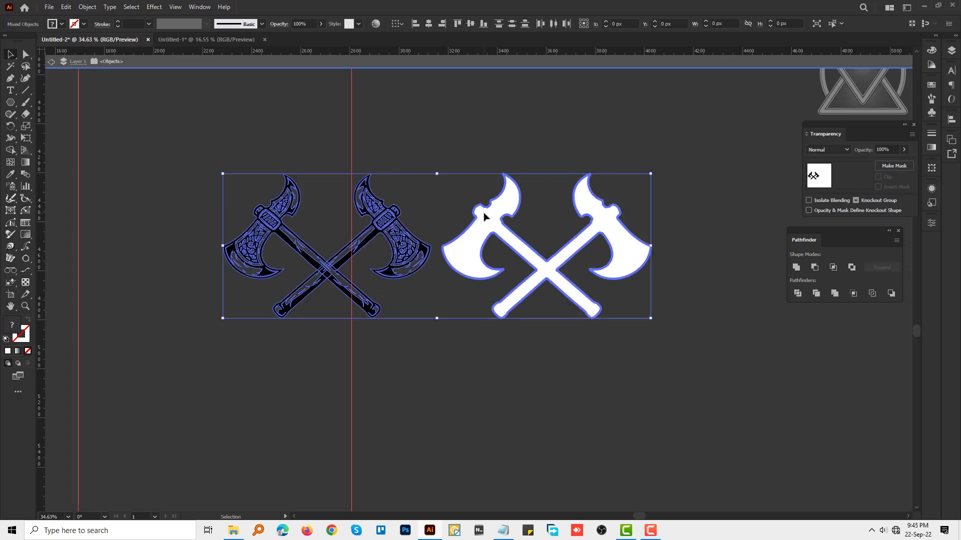
click(477, 22)
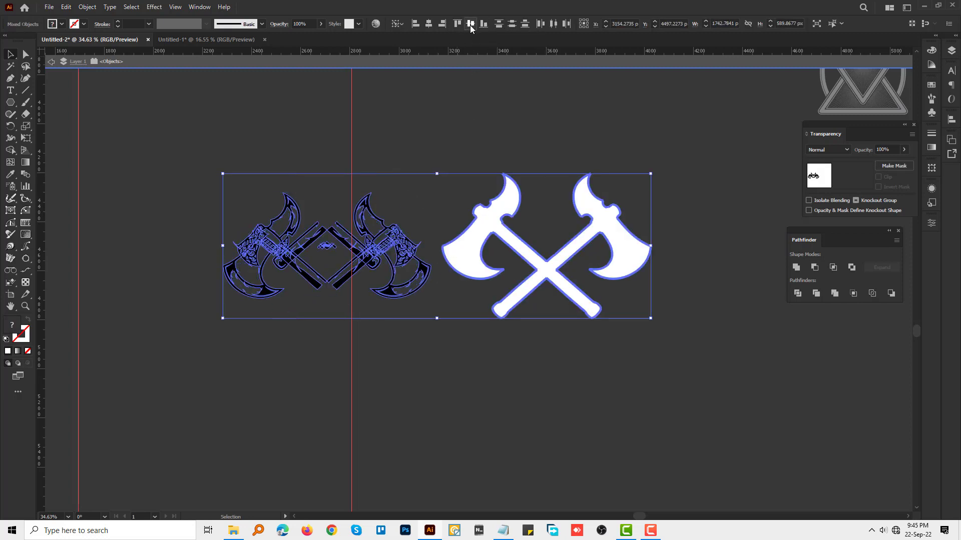
double_click(458, 163)
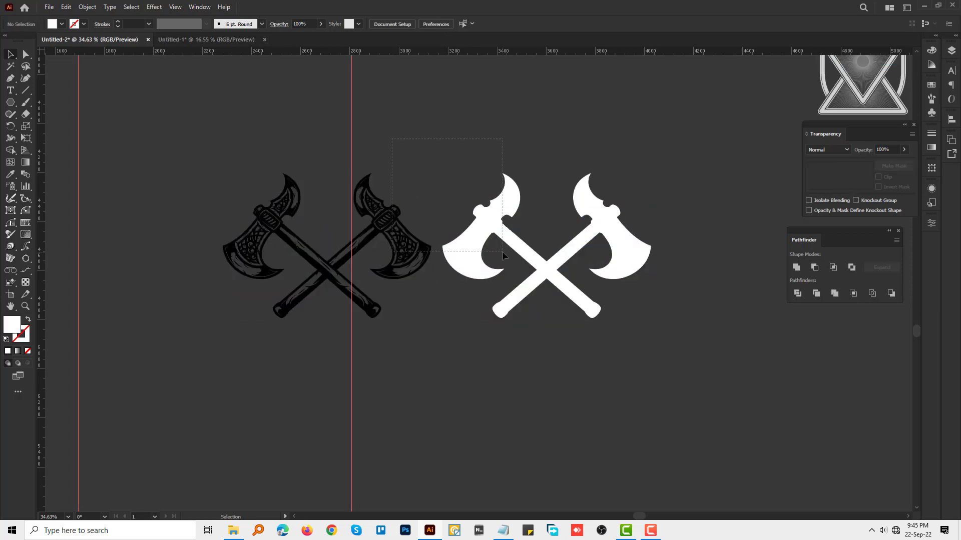
drag(391, 139, 502, 251)
click(431, 24)
key(ctrl+shift+a)
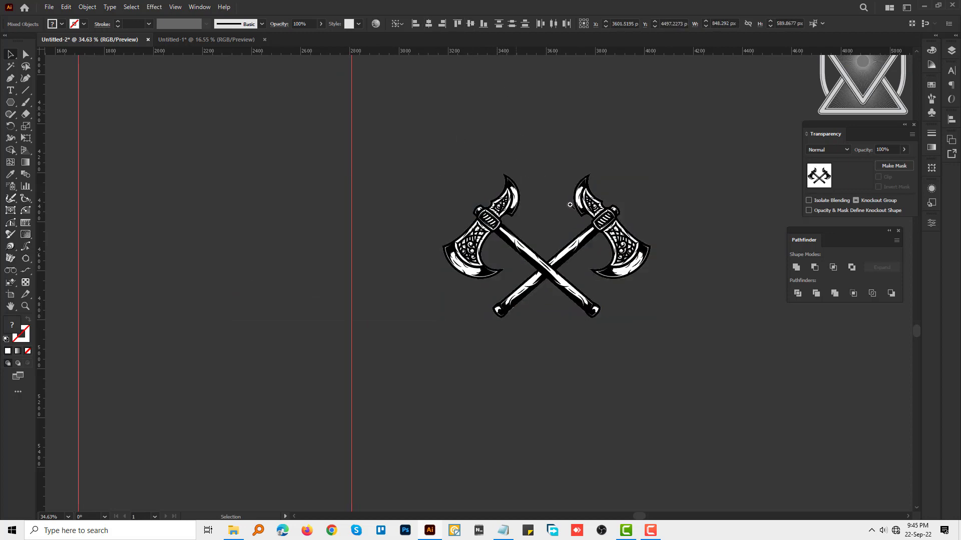
alt+scroll(543, 300, up, 5)
click(554, 324)
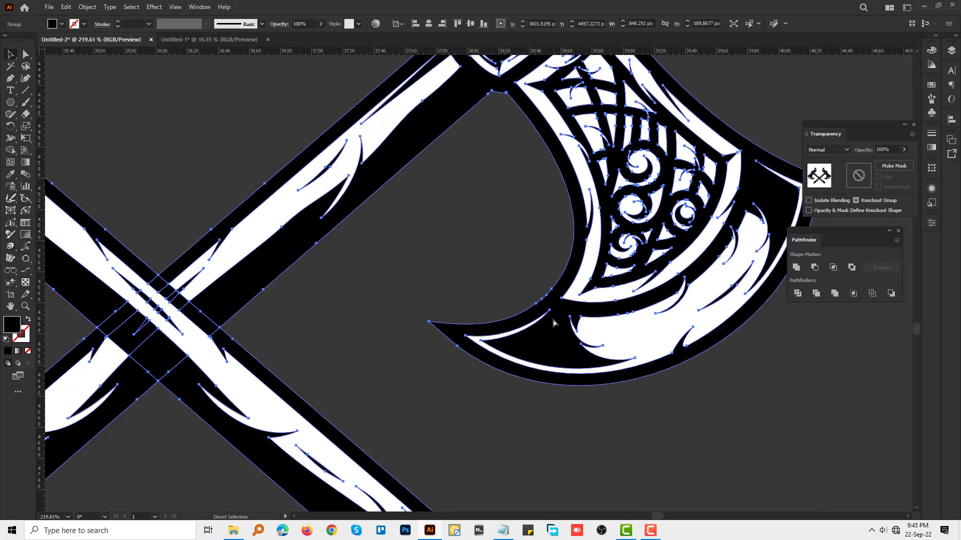
click(900, 166)
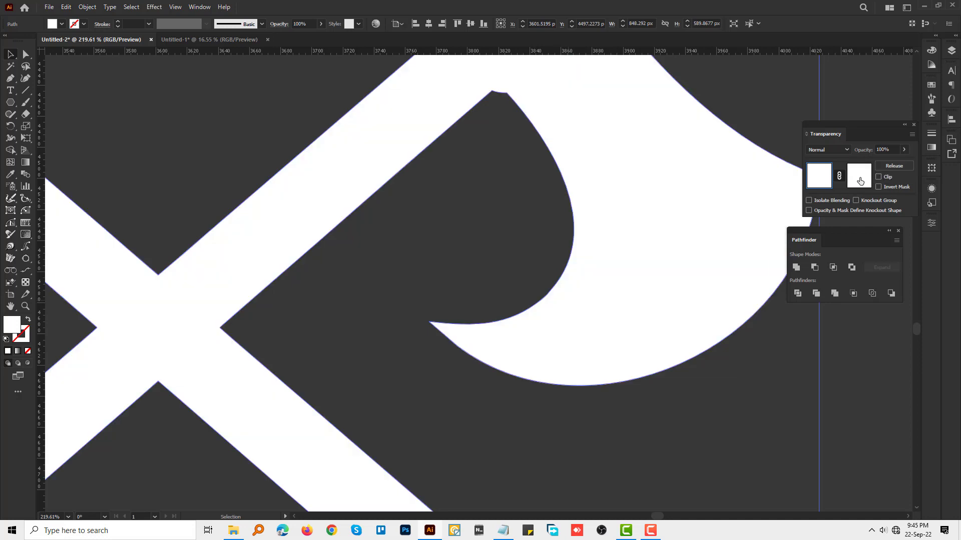
Set the white axe silhouette's stroke weight to 7 pt
click(859, 181)
alt+scroll(384, 132, down, 2)
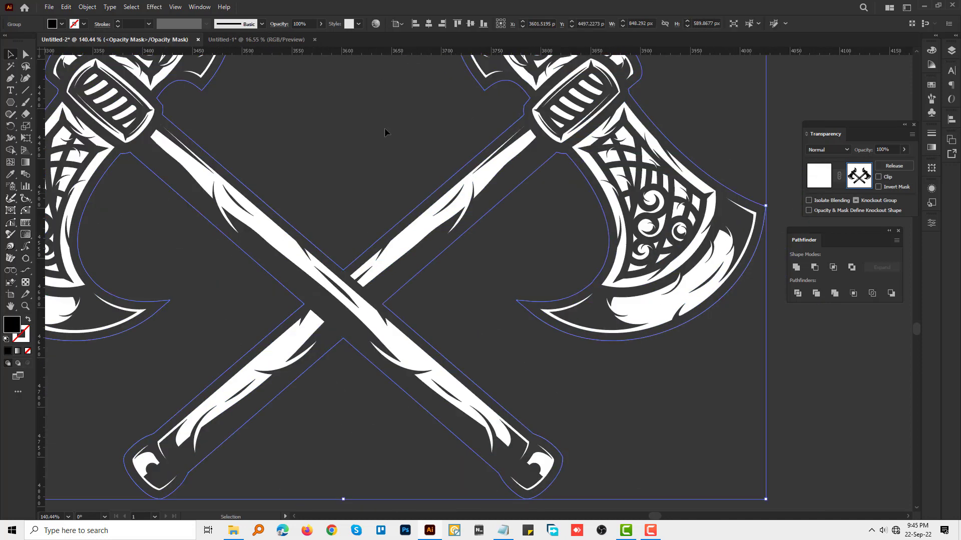
click(115, 23)
click(115, 22)
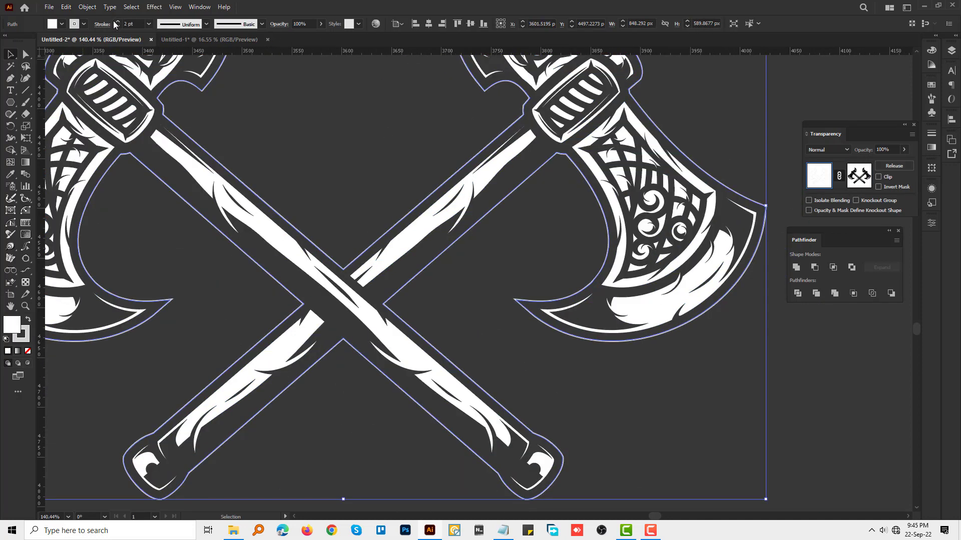
click(119, 22)
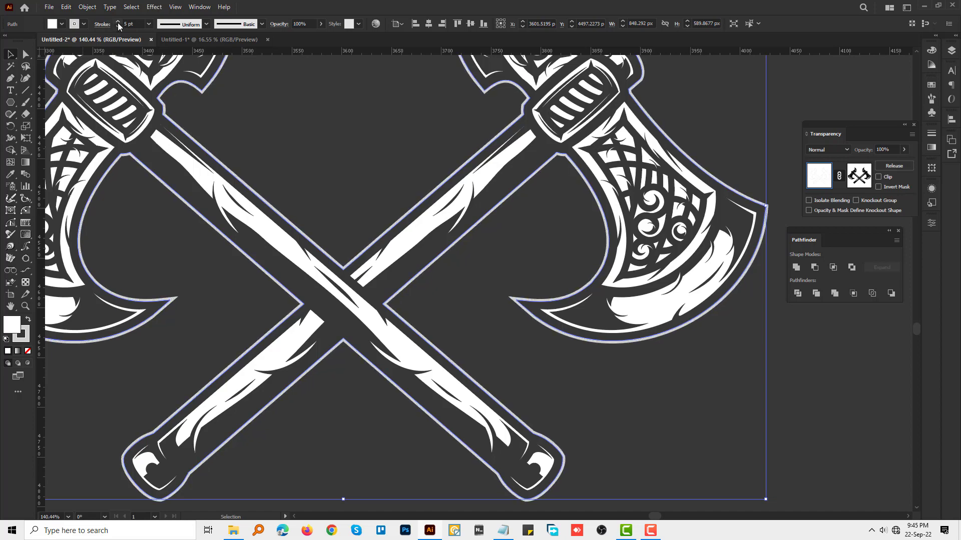
click(118, 22)
alt+scroll(464, 293, down, 3)
alt+scroll(433, 200, up, 2)
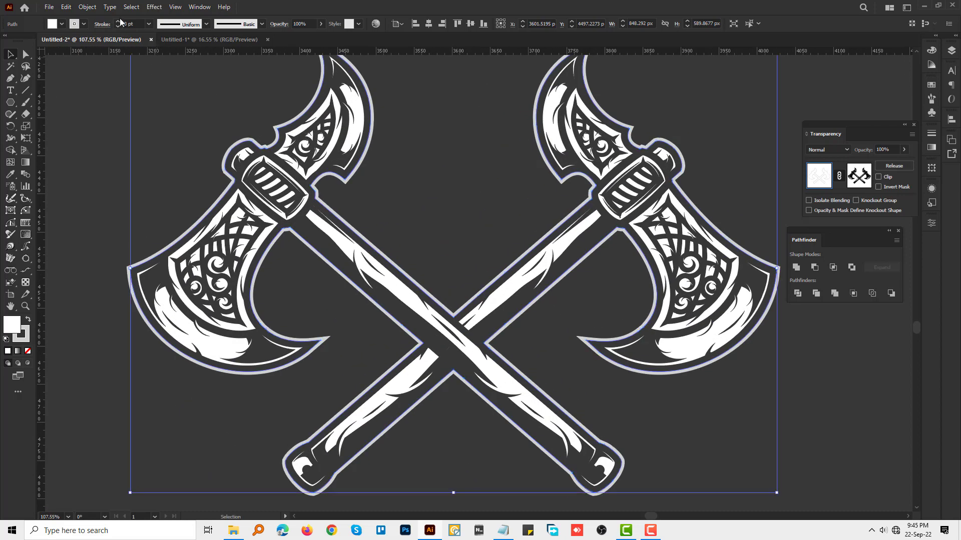
click(102, 24)
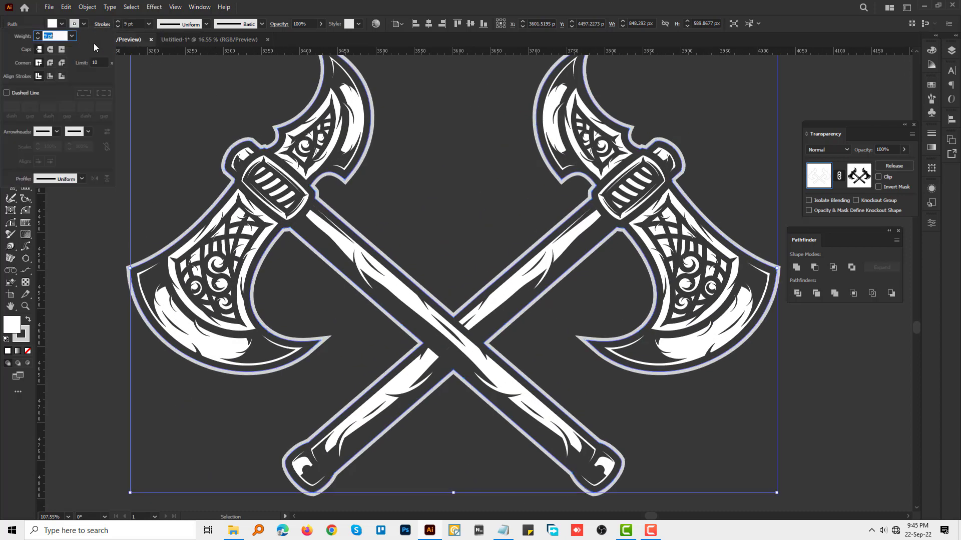
click(52, 50)
alt+scroll(430, 251, down, 3)
alt+scroll(430, 250, down, 1)
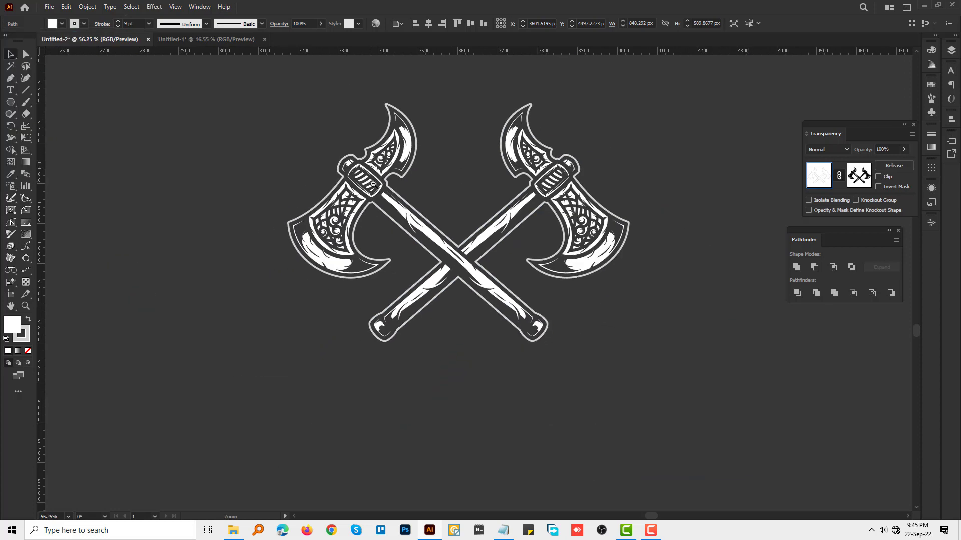
alt+scroll(431, 250, up, 4)
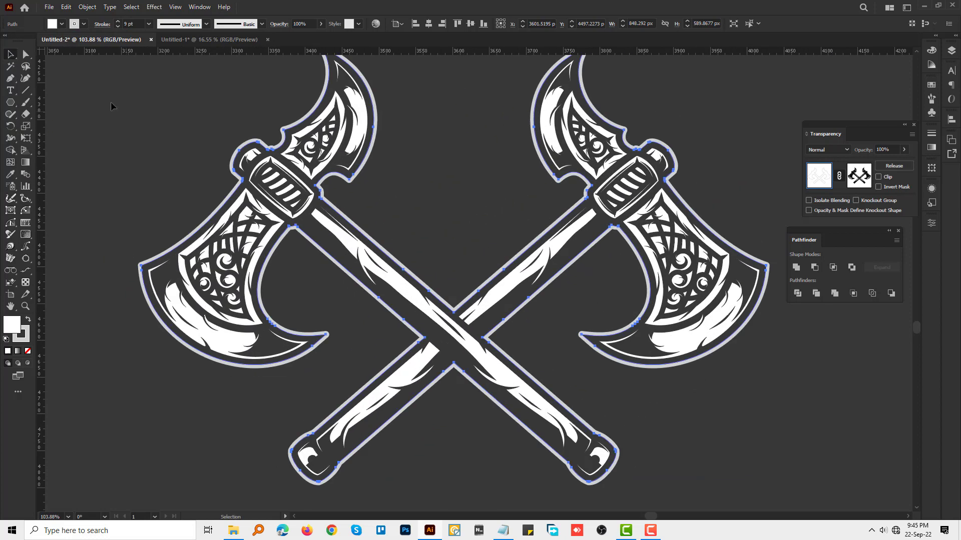
click(120, 27)
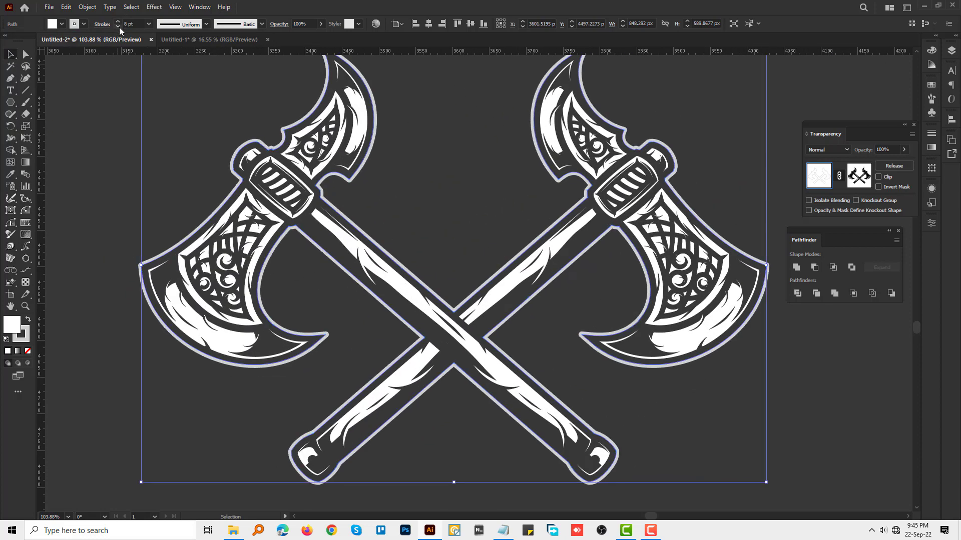
Expand the silhouette's fill and stroke into shapes
click(90, 7)
click(108, 234)
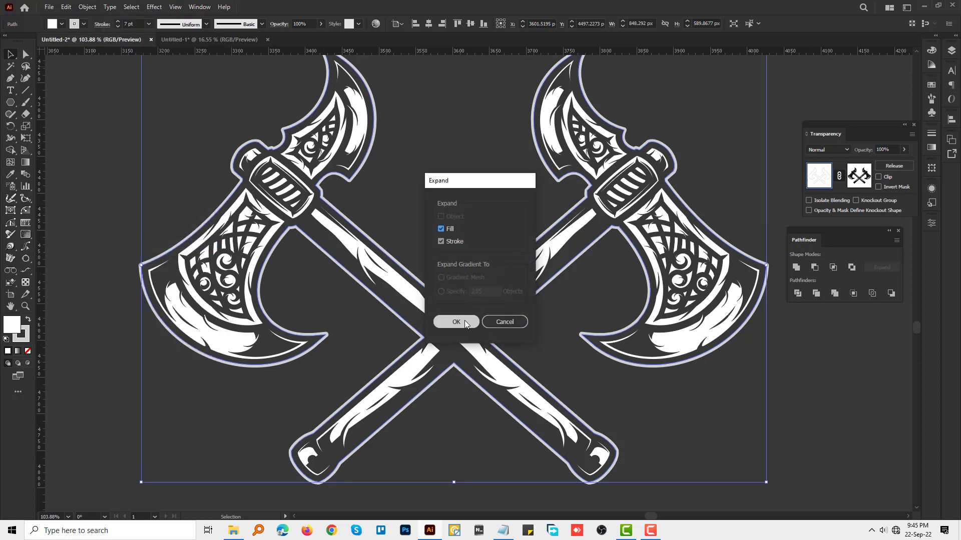
click(464, 322)
click(444, 248)
alt+scroll(504, 266, down, 3)
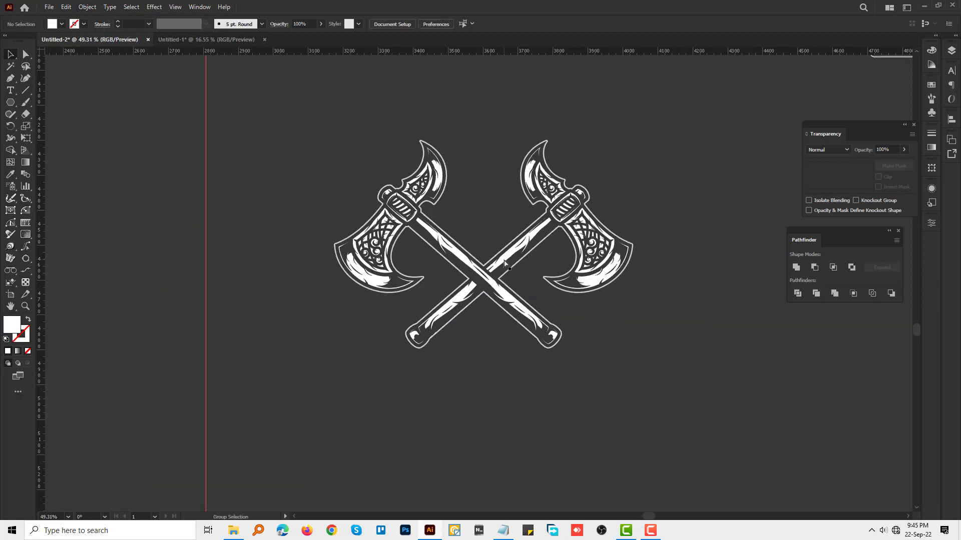
Paste the Viking head over the axes and give it a black-filled offset outline
key(ctrl+v)
key(ctrl+shift+a)
alt+scroll(506, 202, up, 3)
alt+scroll(507, 202, up, 2)
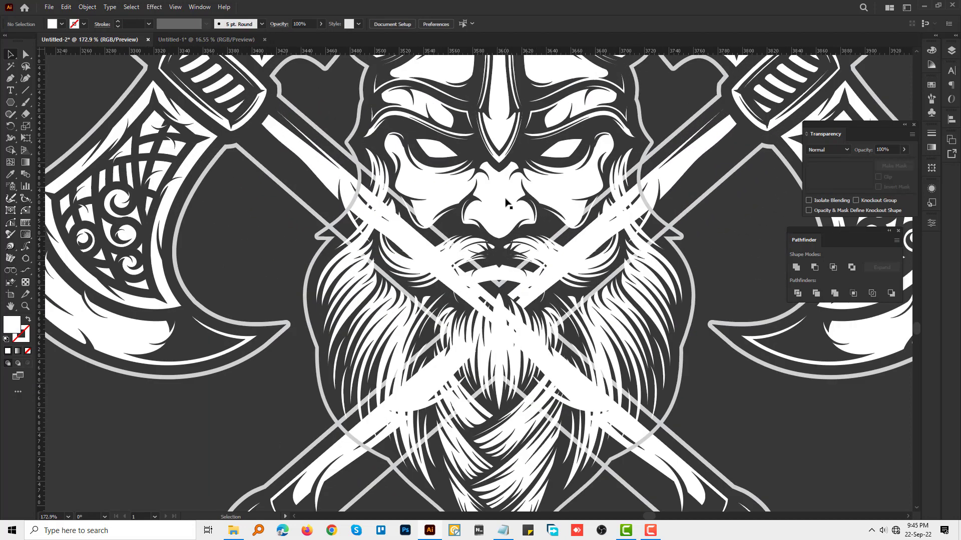
click(507, 202)
click(87, 7)
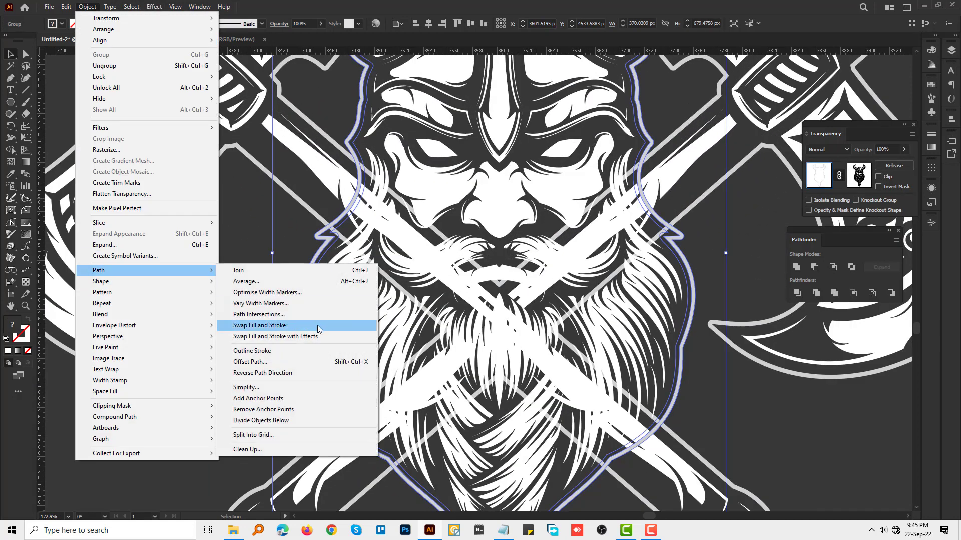
click(280, 362)
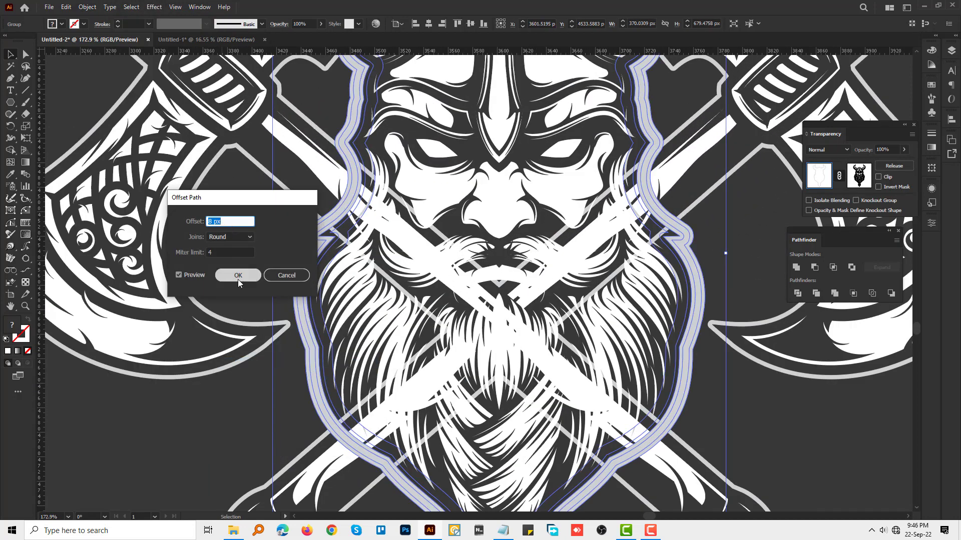
click(238, 276)
key(i)
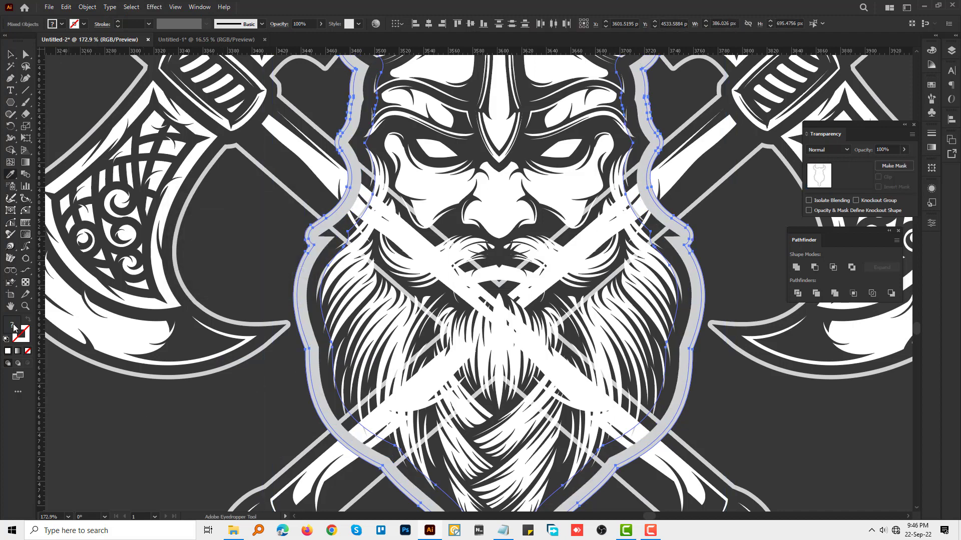
double_click(13, 327)
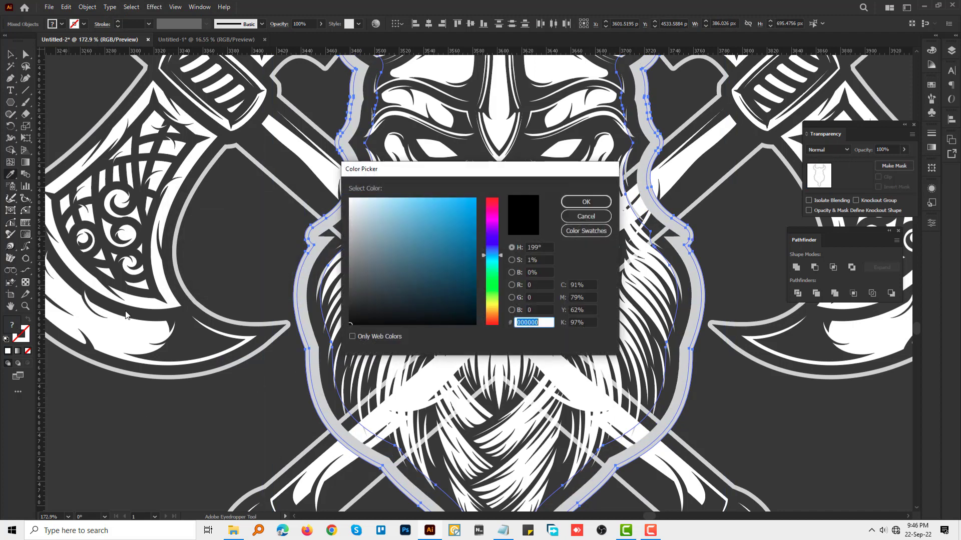
click(589, 206)
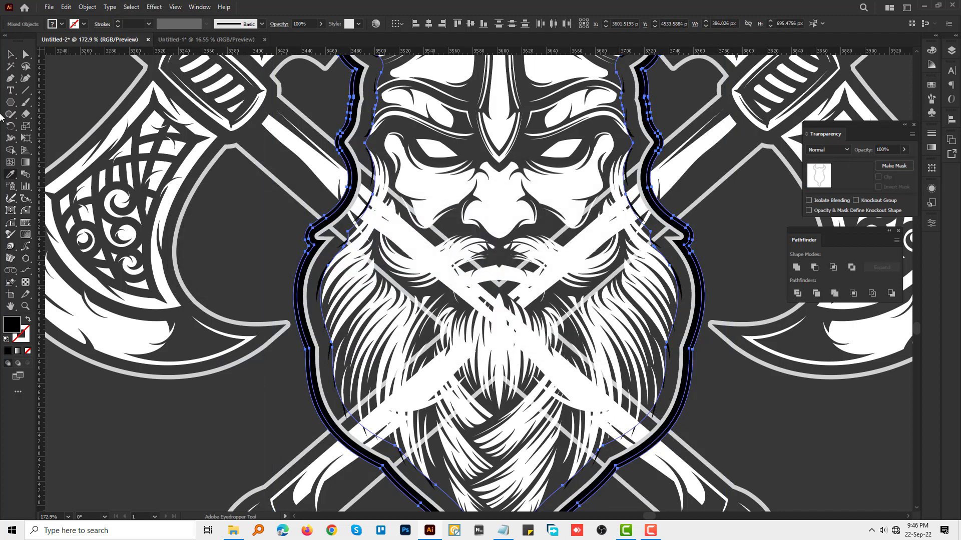
Put the black head outline into the axes' opacity mask and unite the mask shapes
click(189, 287)
click(858, 177)
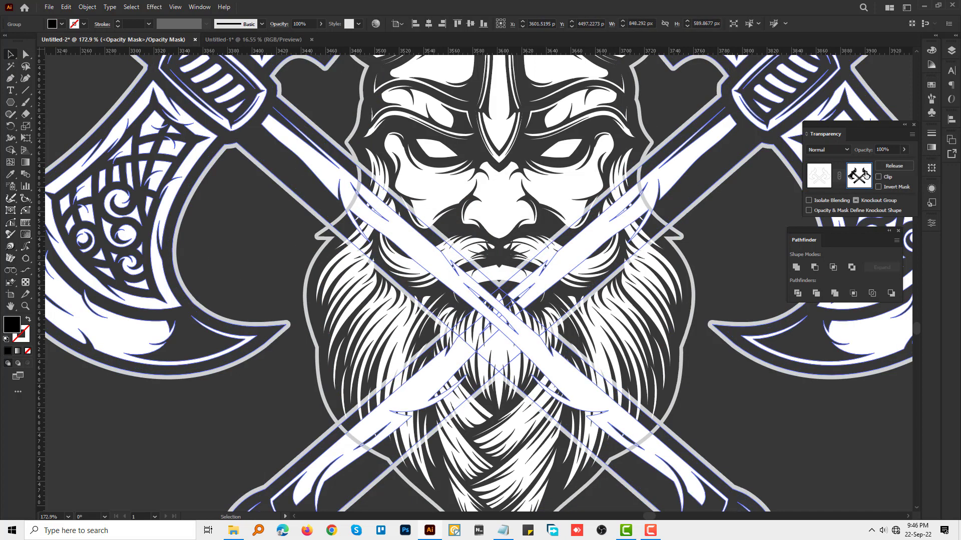
key(ctrl+f)
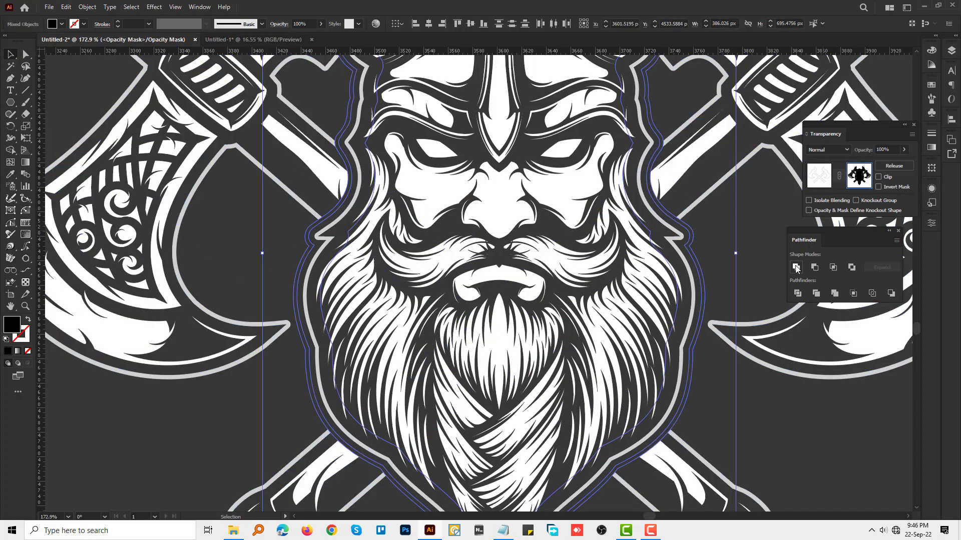
click(796, 269)
click(819, 176)
scroll(451, 280, down, 3)
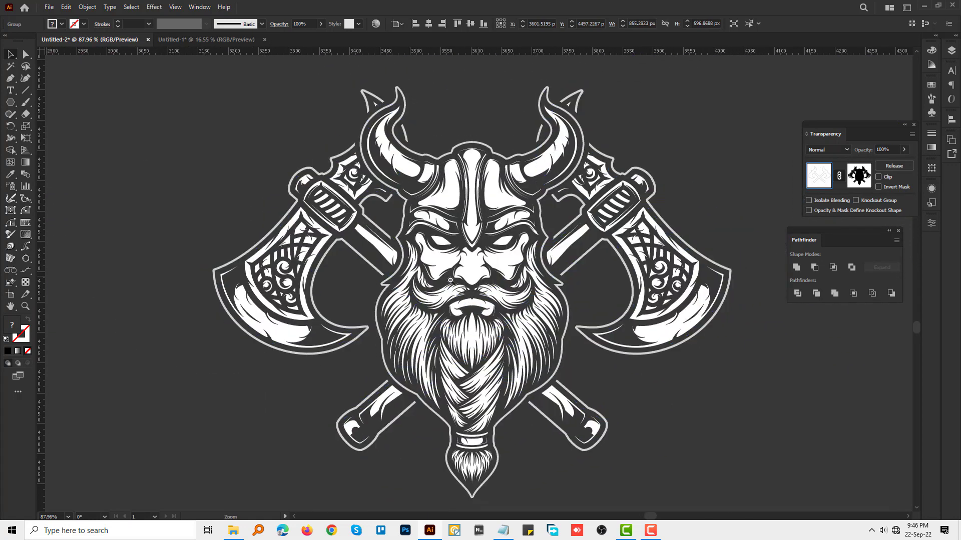
scroll(450, 280, down, 1)
Move the Viking emblem onto the second artboard's triangle and recolour it the frame's light grey
key(ctrl+z)
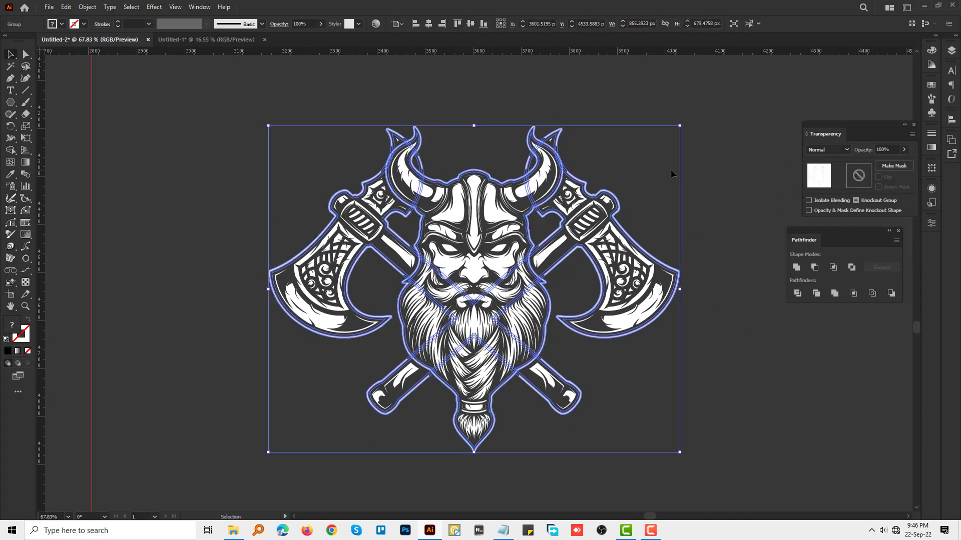
scroll(671, 169, down, 5)
scroll(485, 369, up, 2)
scroll(484, 369, up, 2)
drag(514, 354, 336, 145)
scroll(335, 145, up, 6)
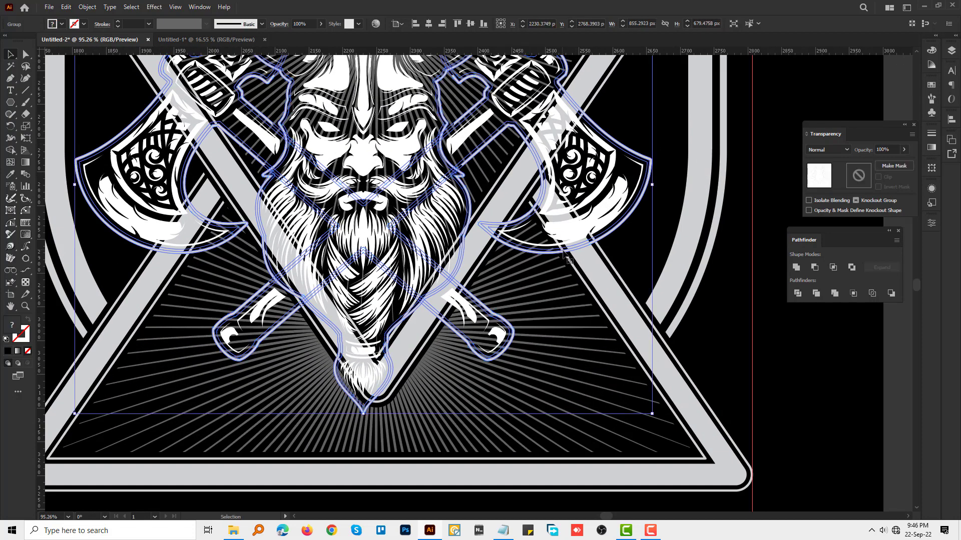
key(i)
click(569, 261)
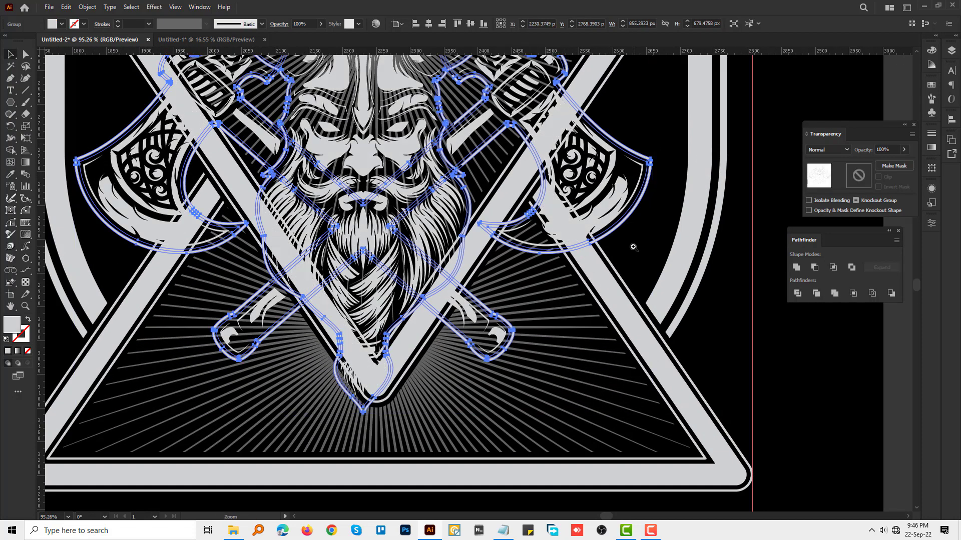
Scale the Viking emblem up to about 1310 px wide to fill the triangle
scroll(633, 247, down, 3)
mouse_move(478, 107)
mouse_down()
mouse_move(467, 122)
mouse_move(504, 111)
mouse_up()
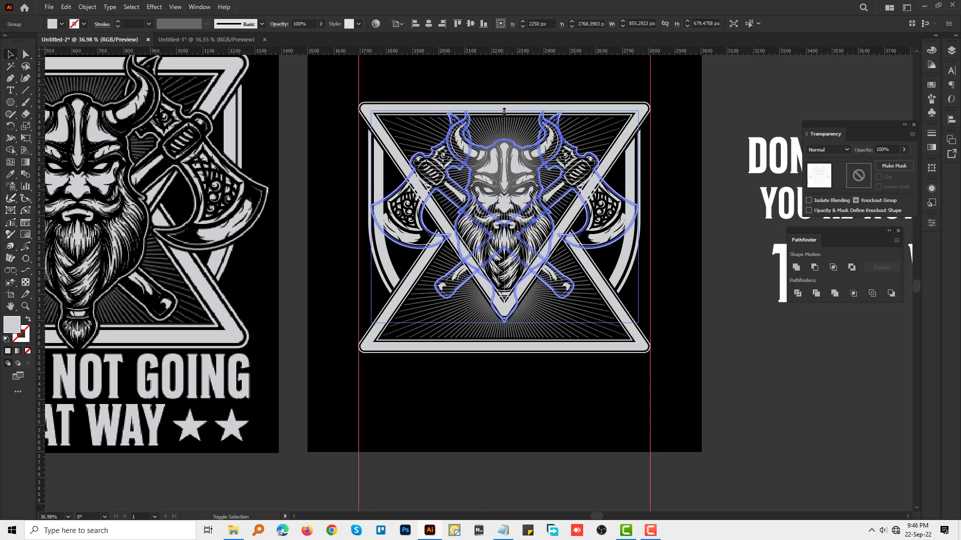
scroll(499, 318, down, 1)
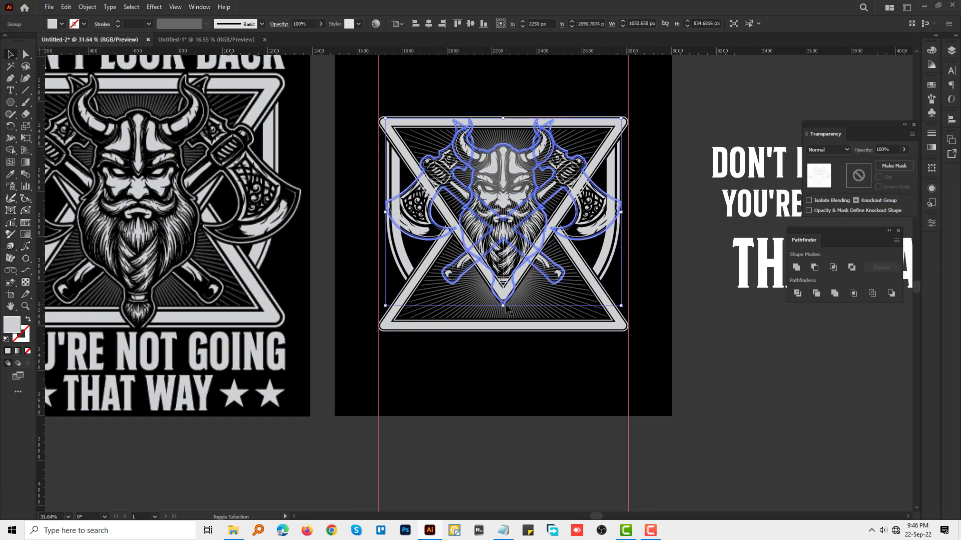
drag(503, 306, 506, 346)
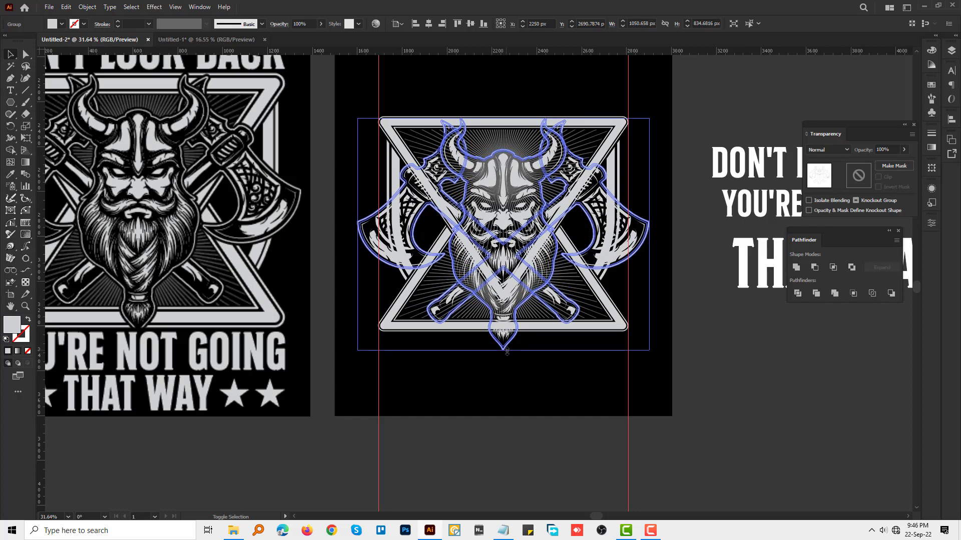
drag(506, 347, 507, 412)
scroll(503, 369, up, 5)
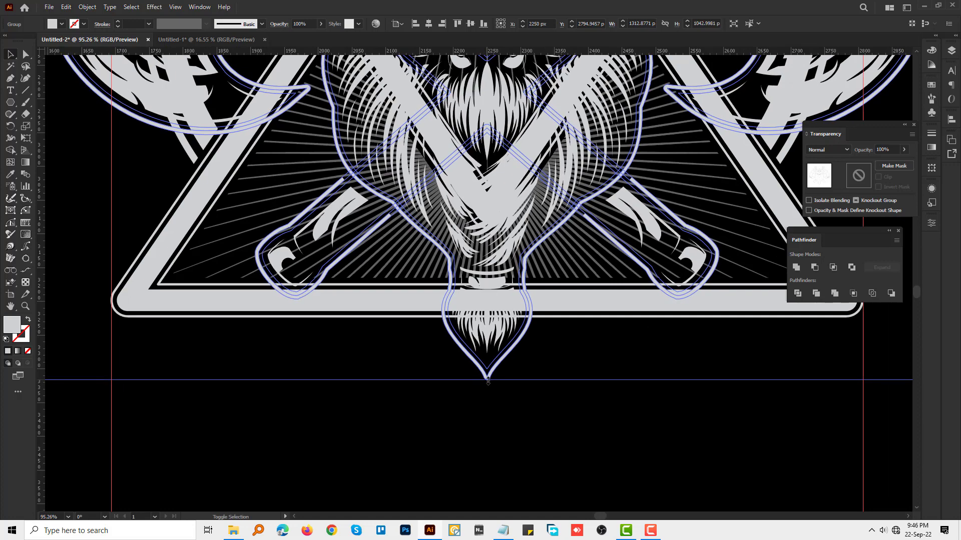
scroll(440, 223, down, 4)
scroll(440, 223, down, 1)
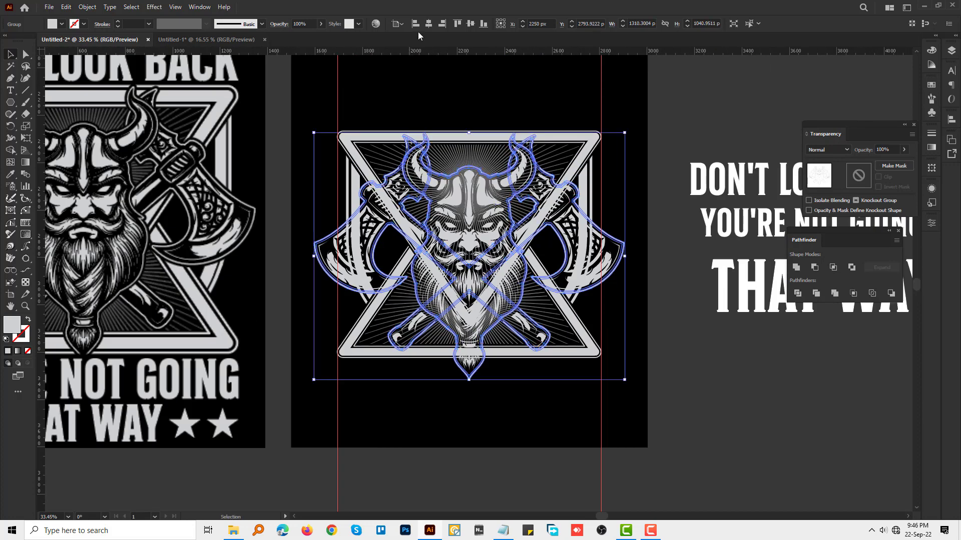
scroll(478, 133, up, 5)
Create a black-filled offset outline around the Viking
click(87, 7)
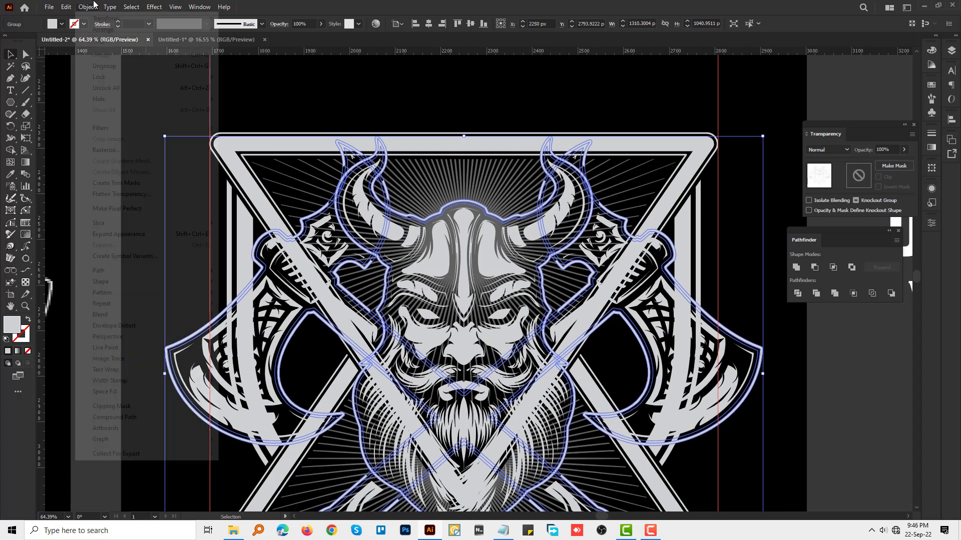
click(280, 364)
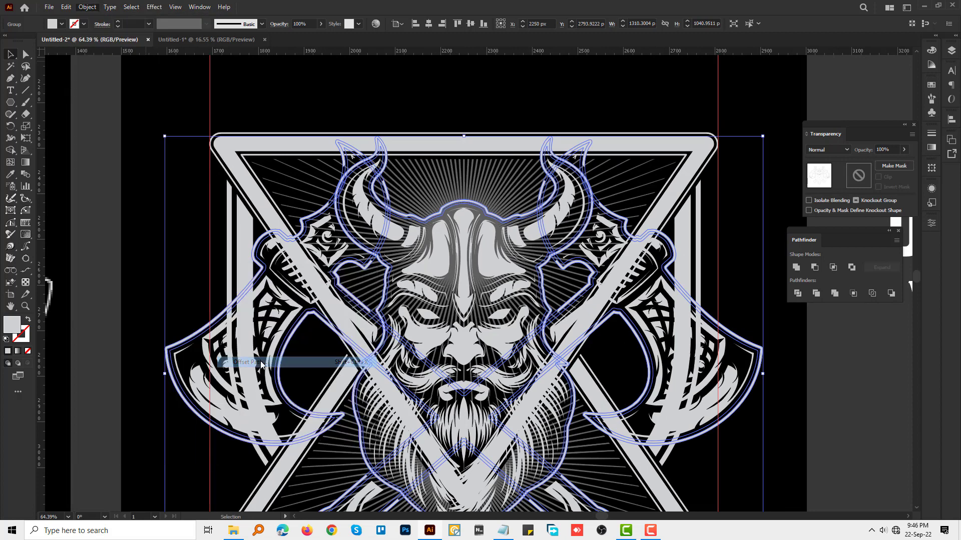
click(246, 276)
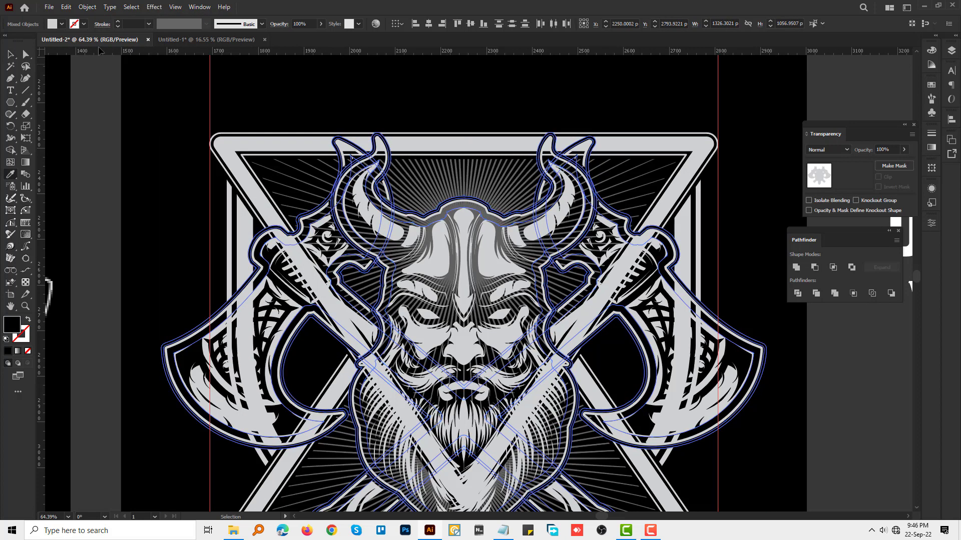
key(i)
click(10, 54)
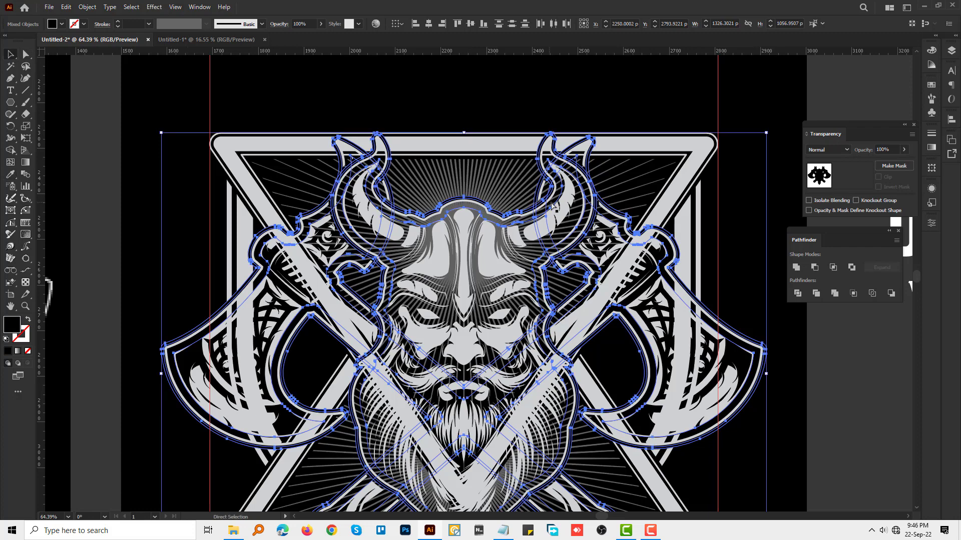
Make an opacity mask on the triangle's radiating rays containing the Viking silhouette
click(473, 147)
click(897, 167)
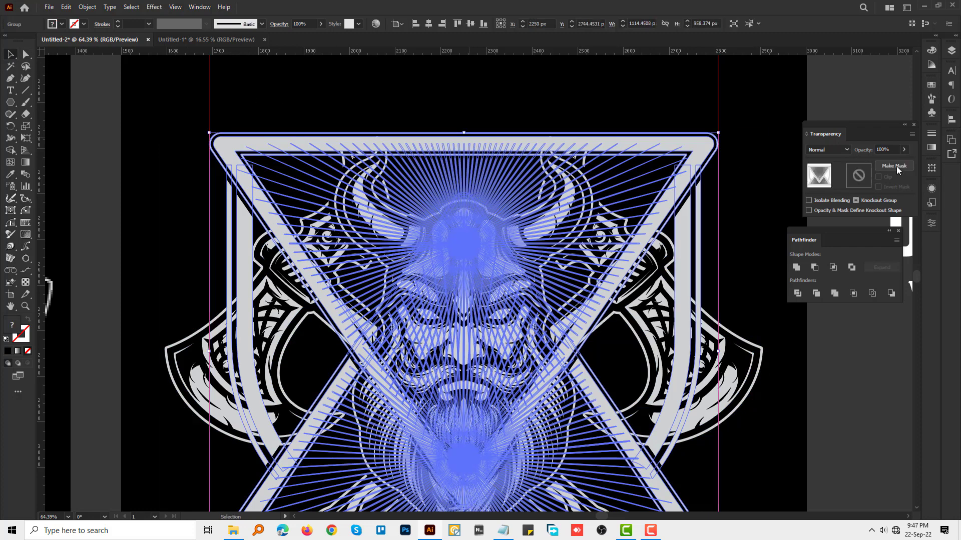
key(ctrl+f)
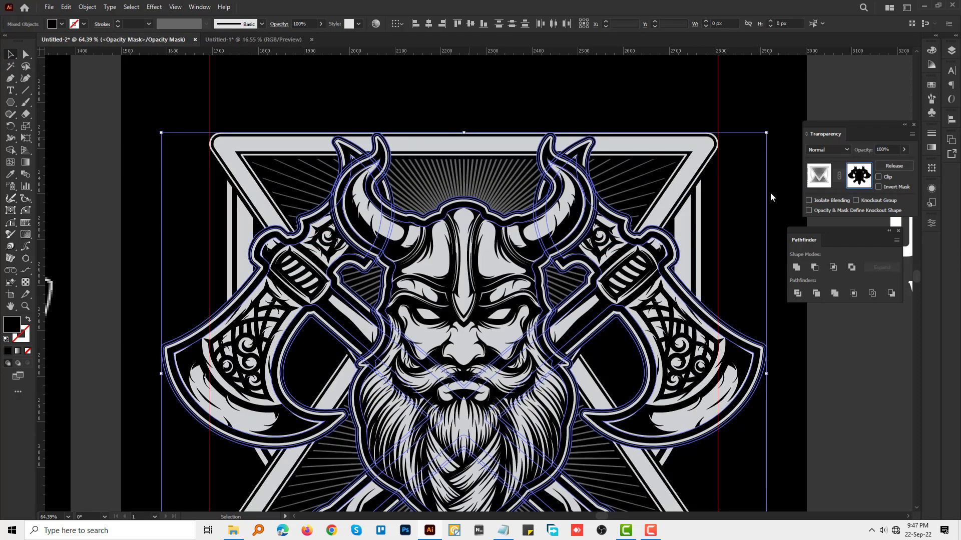
key(z)
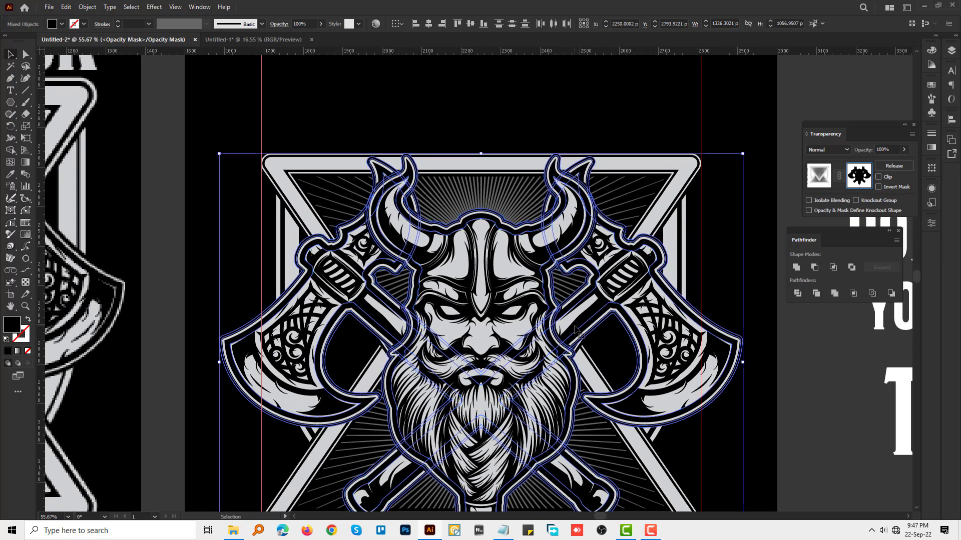
click(751, 270)
click(819, 175)
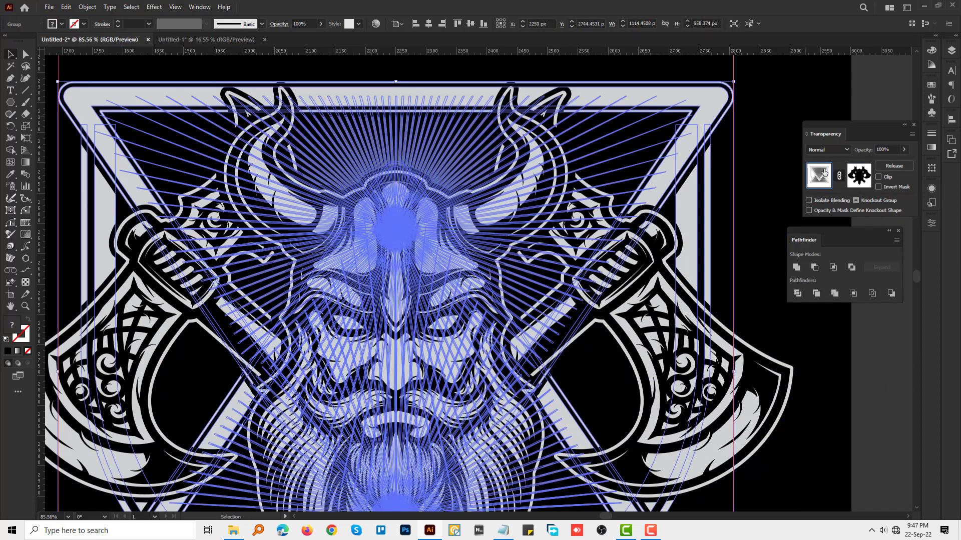
Reselect the masked rays group and re-enter its opacity mask for editing
key(ctrl+shift+a)
mouse_move(712, 135)
mouse_down()
mouse_move(540, 379)
mouse_move(558, 359)
mouse_up()
click(613, 284)
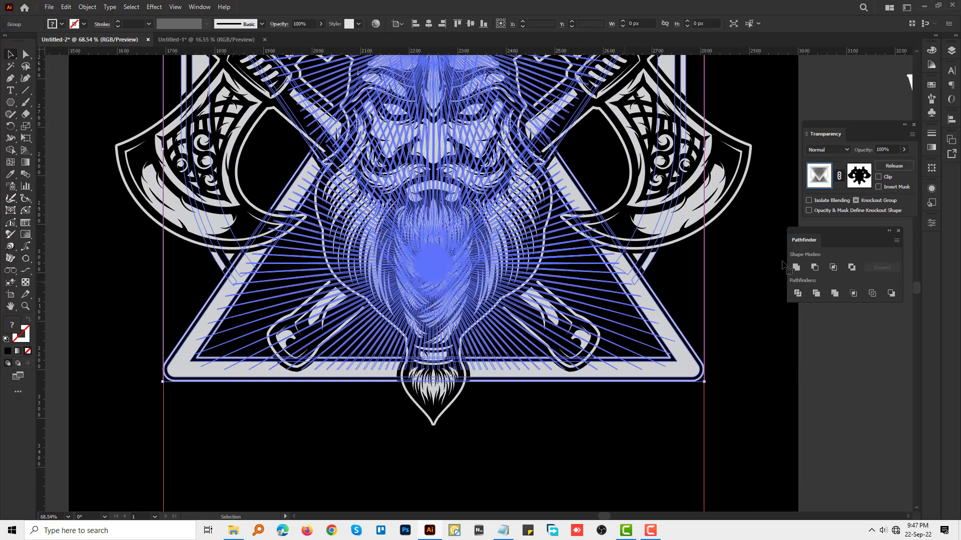
click(858, 175)
scroll(174, 328, up, 2)
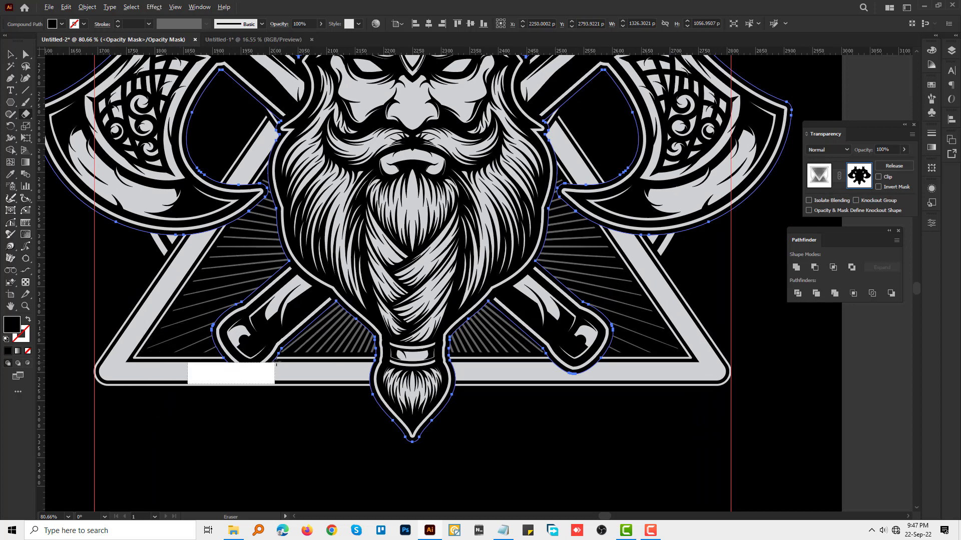
Erase mask over the left handle and where the right handle meets the bottom bar
drag(290, 339, 302, 340)
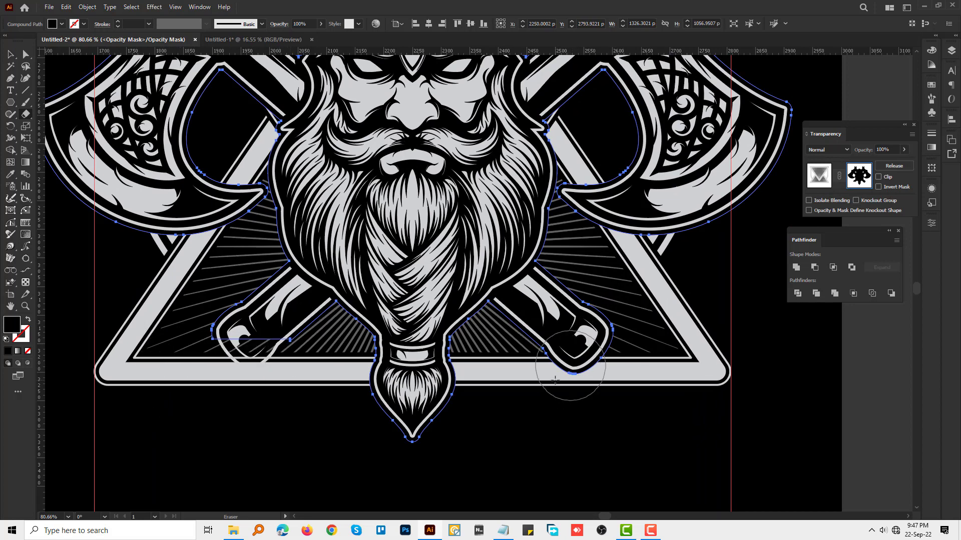
drag(524, 379, 637, 337)
scroll(650, 350, up, 2)
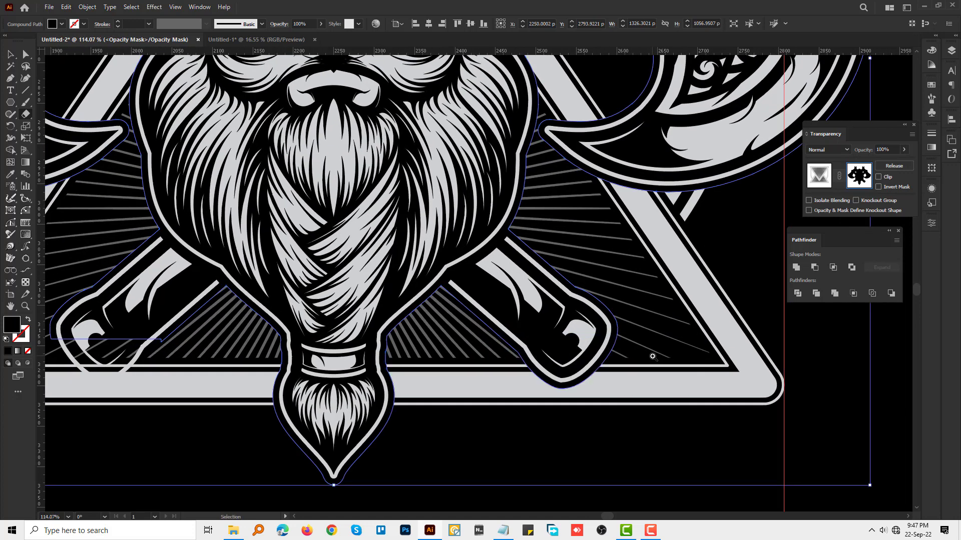
scroll(653, 357, up, 5)
drag(432, 436, 692, 333)
scroll(660, 341, down, 1)
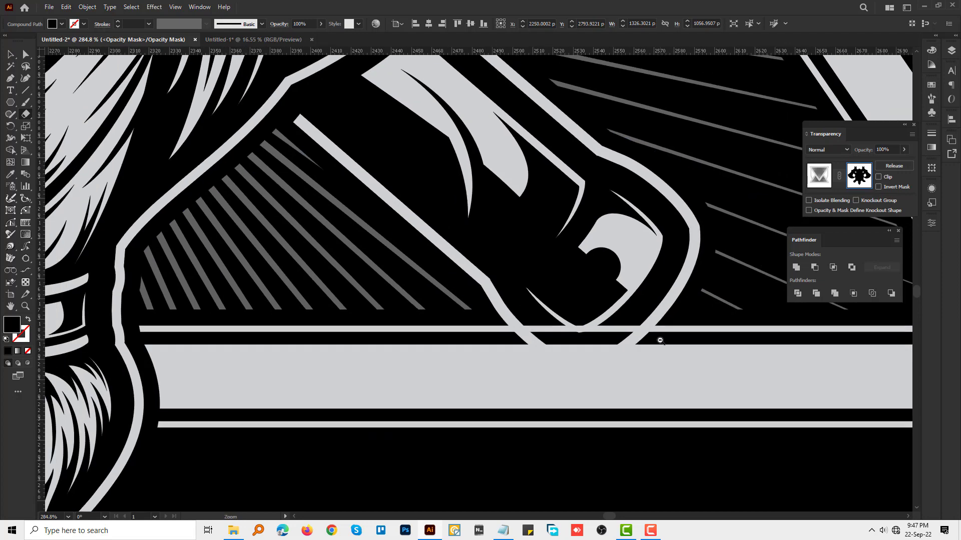
scroll(660, 341, down, 1)
scroll(534, 355, down, 3)
scroll(212, 367, up, 3)
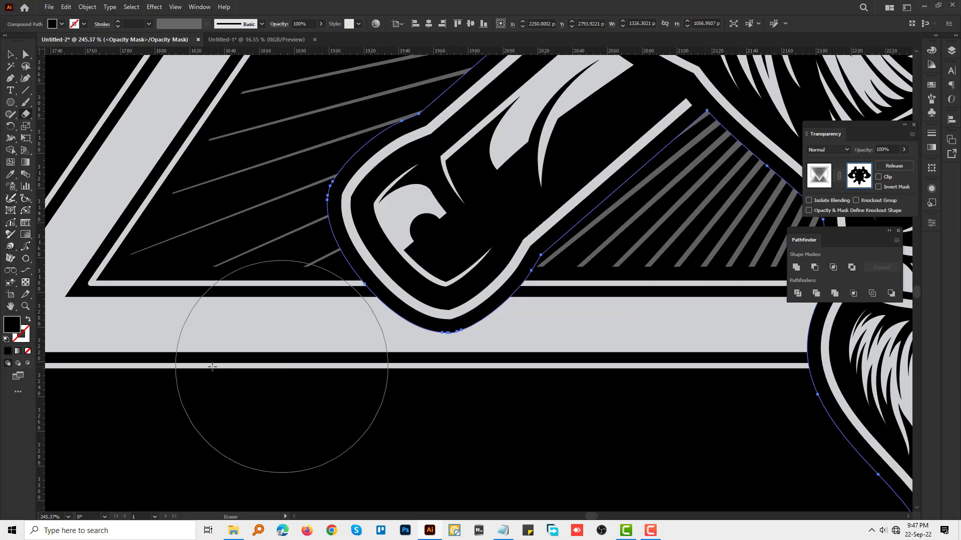
Erase the remaining mask across the left handle's end, then deselect
drag(222, 368, 568, 264)
scroll(483, 315, down, 8)
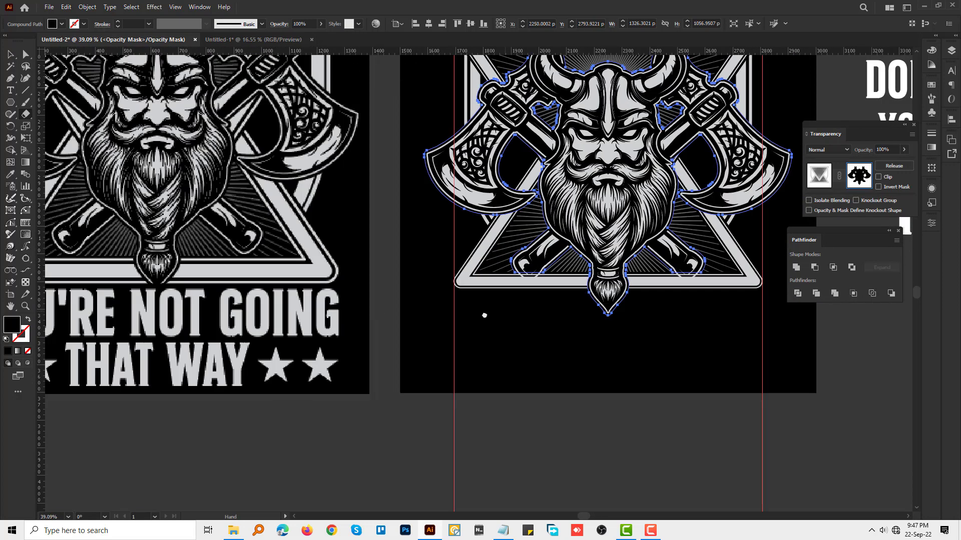
scroll(569, 319, up, 3)
click(575, 340)
scroll(573, 326, down, 1)
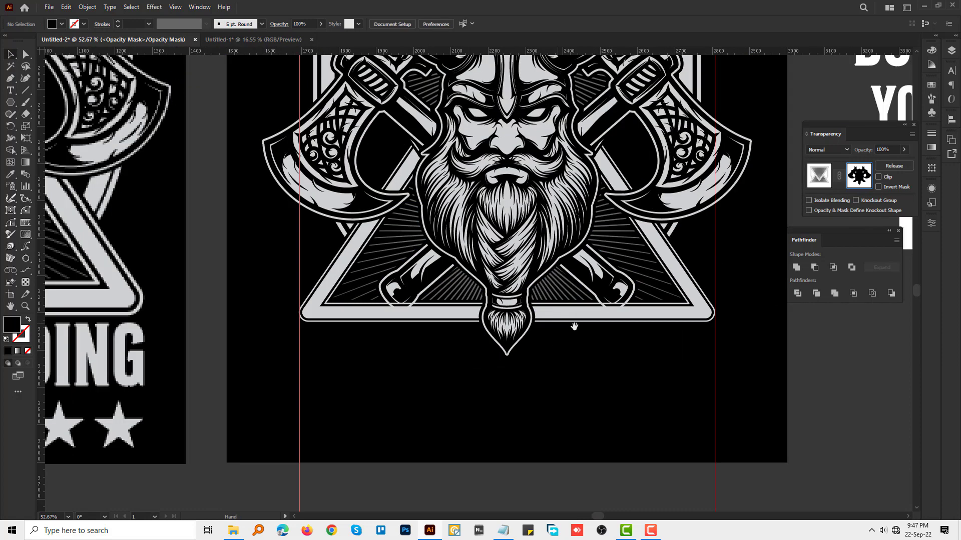
scroll(569, 322, up, 1)
scroll(644, 321, up, 1)
scroll(657, 328, up, 1)
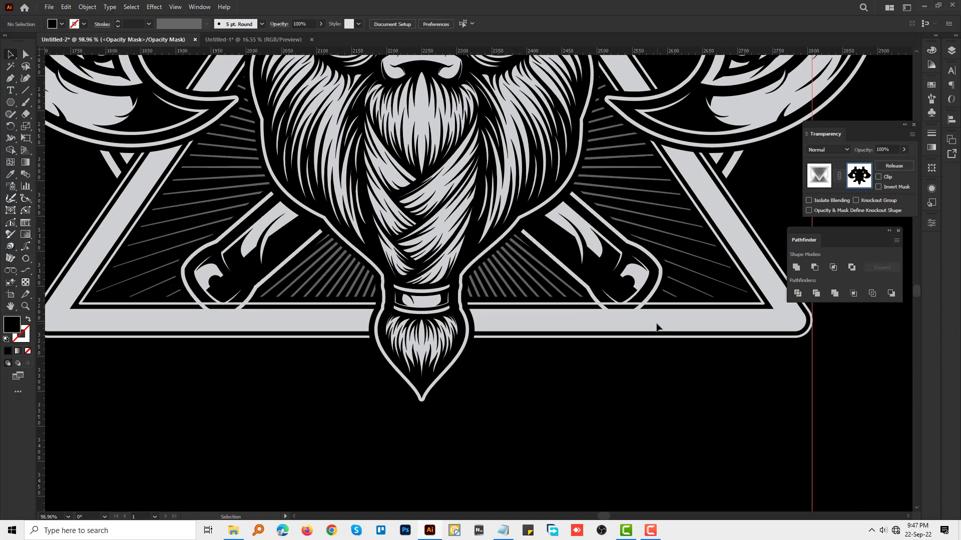
Exit mask editing and isolate the triangle inside the nested Viking group
click(820, 181)
click(633, 406)
scroll(625, 380, up, 5)
scroll(523, 283, up, 4)
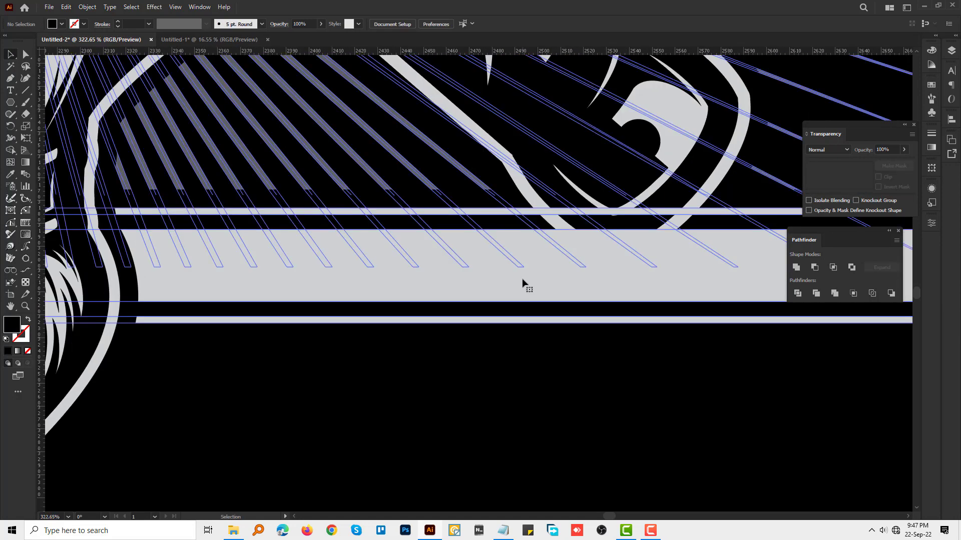
double_click(521, 277)
scroll(536, 272, down, 1)
scroll(541, 275, down, 1)
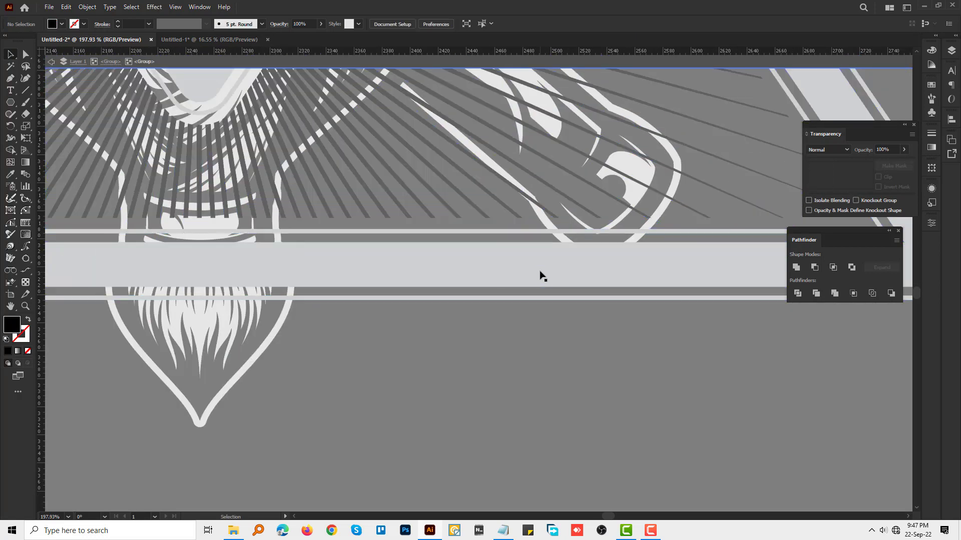
double_click(543, 276)
scroll(548, 266, down, 1)
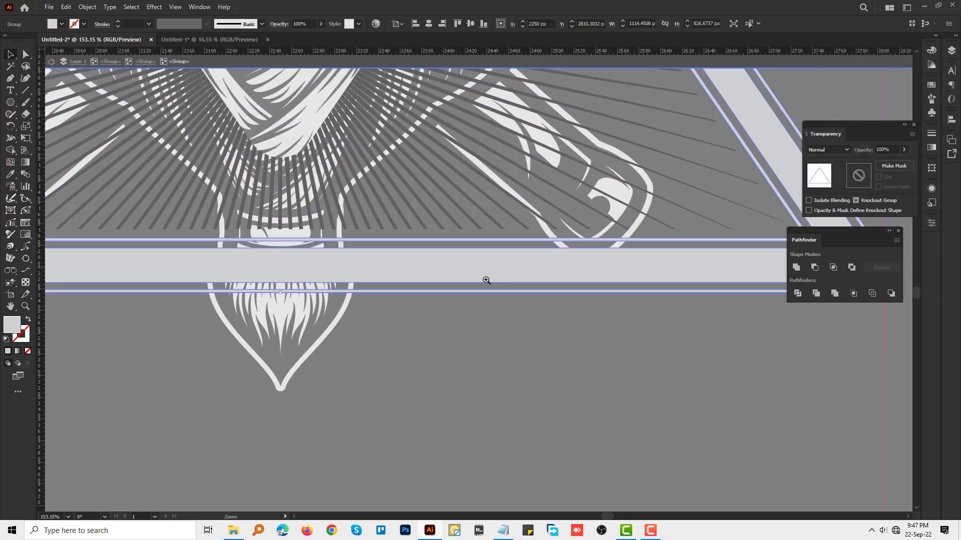
scroll(486, 280, down, 3)
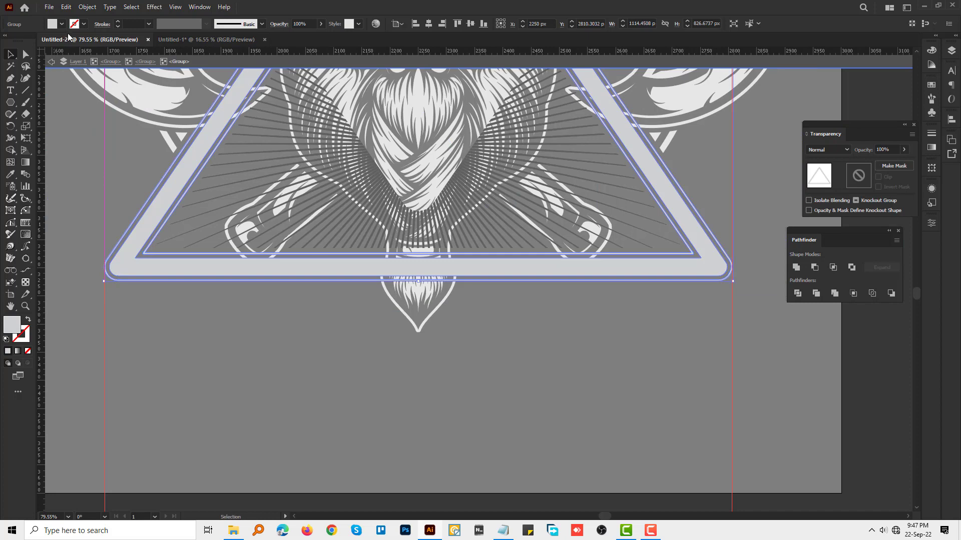
Add a black, 8 px round-joined offset outline around the triangle and exit isolation
key(ctrl+alt+shift+e)
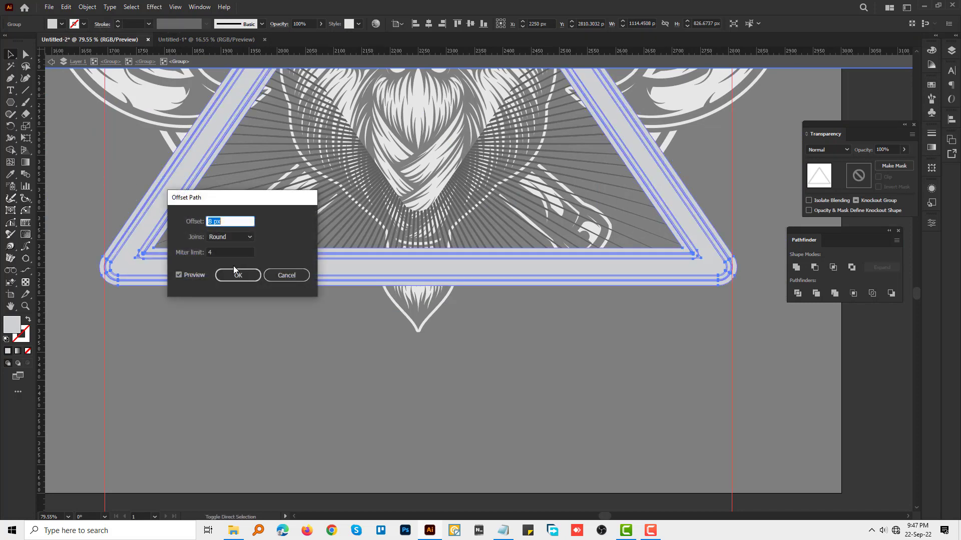
click(237, 275)
key(i)
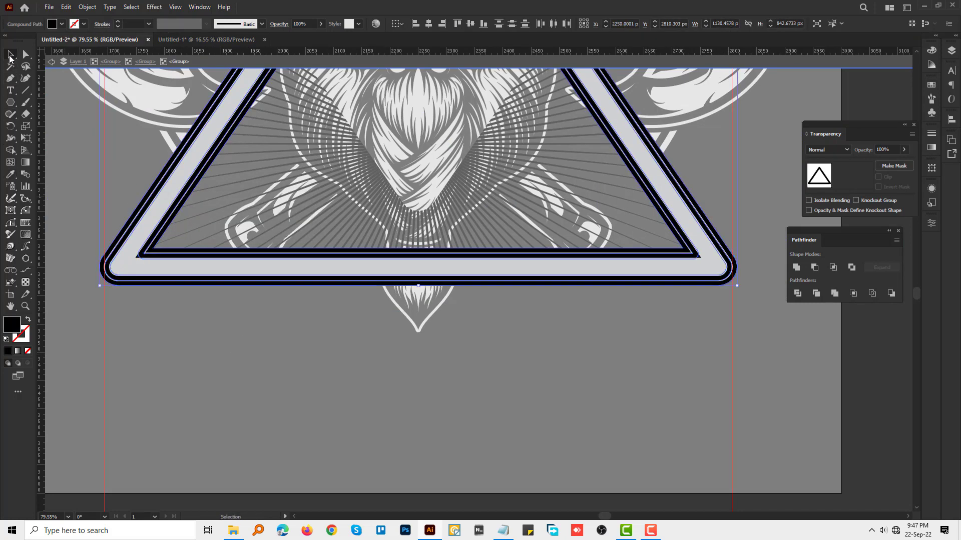
key(Escape)
key(Escape)
Paste the black triangle outline into the Viking group's opacity mask
scroll(495, 270, down, 1)
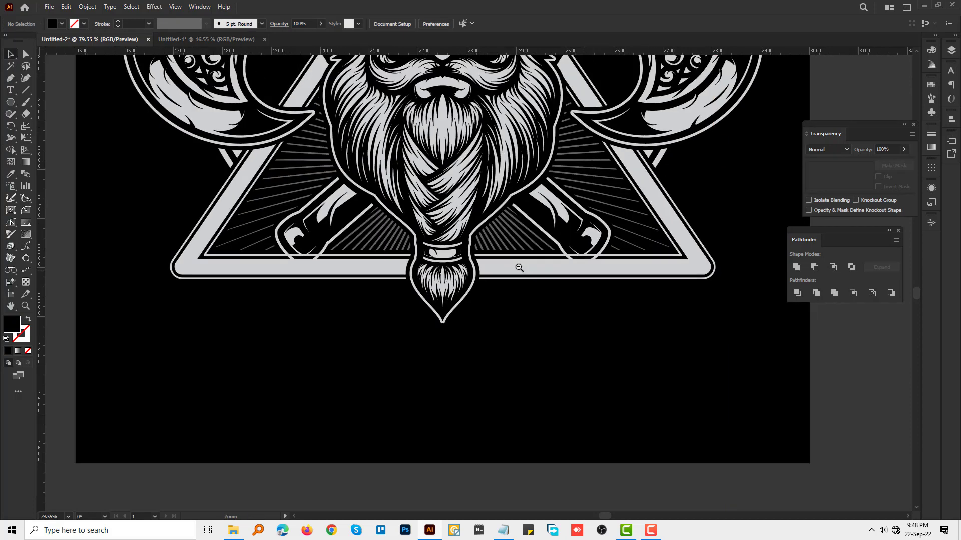
scroll(519, 266, down, 2)
scroll(489, 324, down, 1)
click(488, 321)
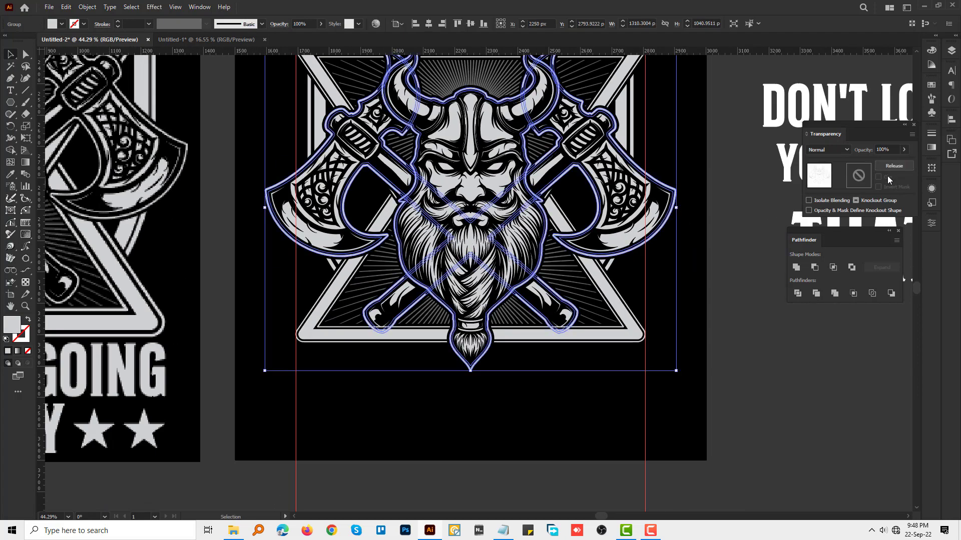
click(859, 176)
key(ctrl+f)
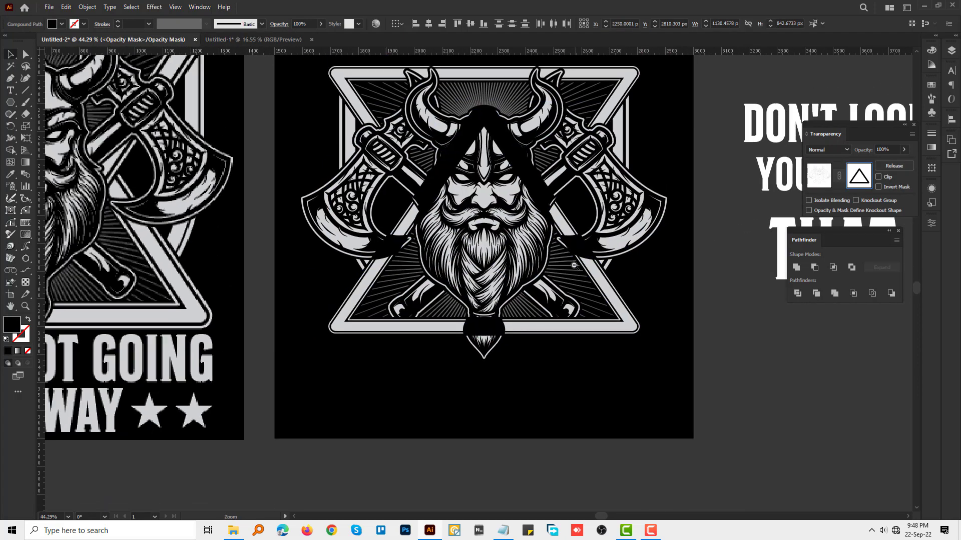
Erase the mask triangle's top and the left, right and middle of its bottom bar
scroll(574, 266, up, 1)
scroll(527, 344, down, 2)
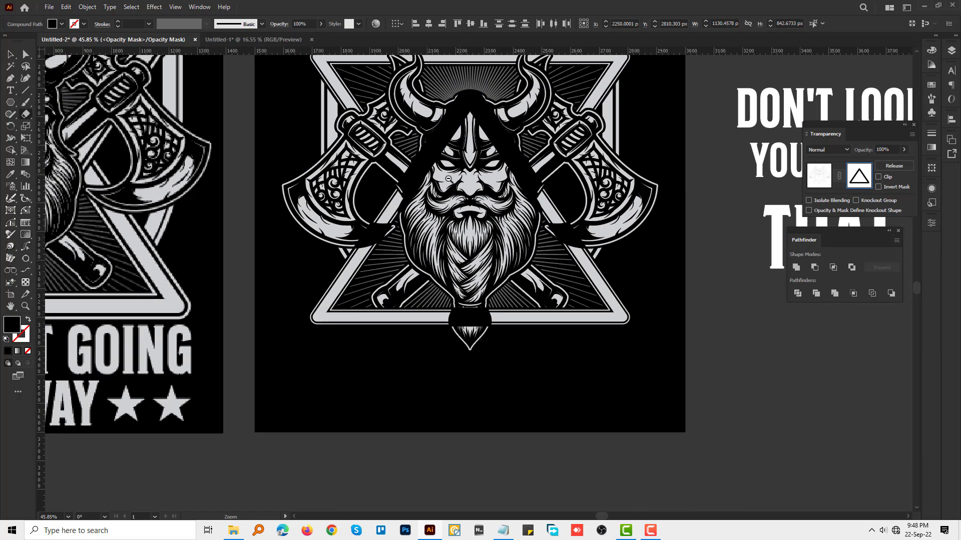
drag(349, 83, 626, 264)
scroll(623, 251, up, 5)
drag(702, 389, 703, 390)
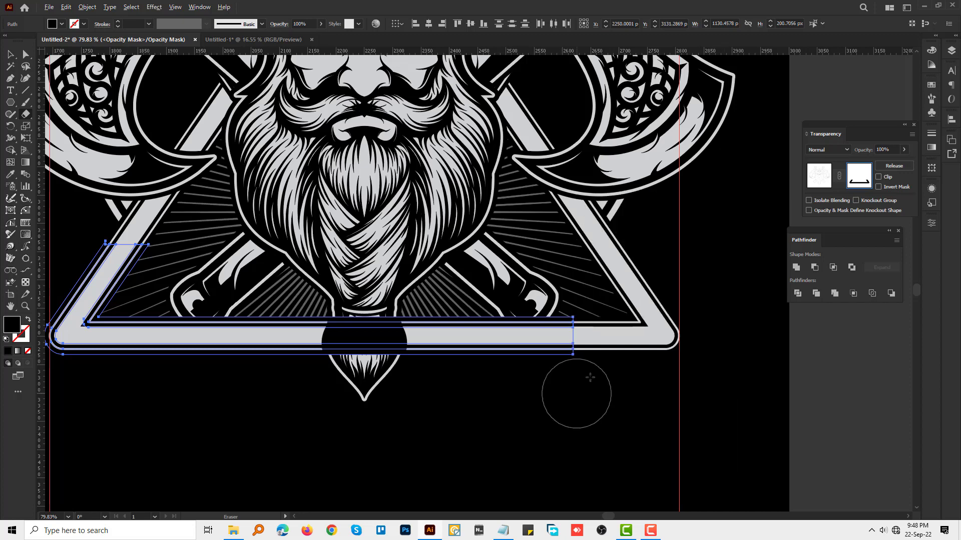
scroll(575, 392, down, 1)
drag(79, 216, 220, 431)
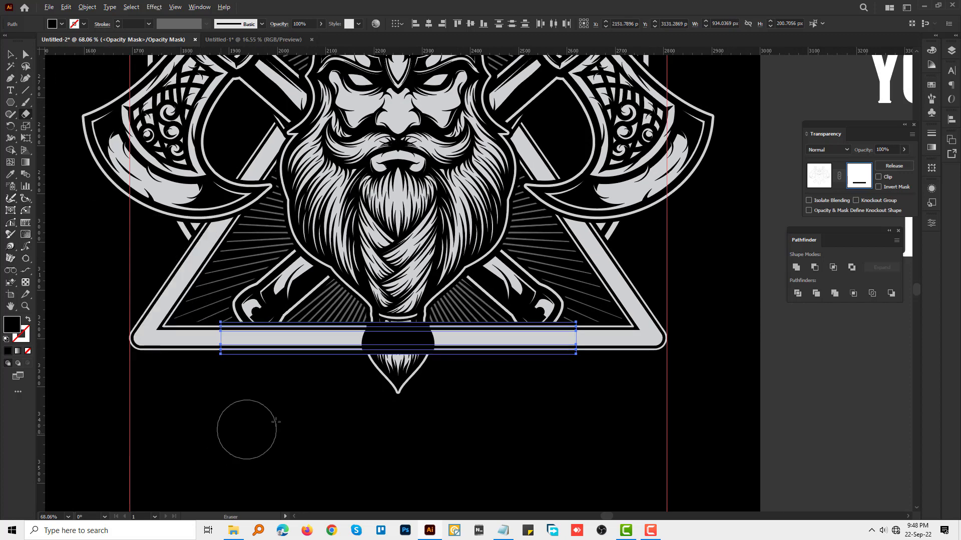
scroll(343, 401, up, 1)
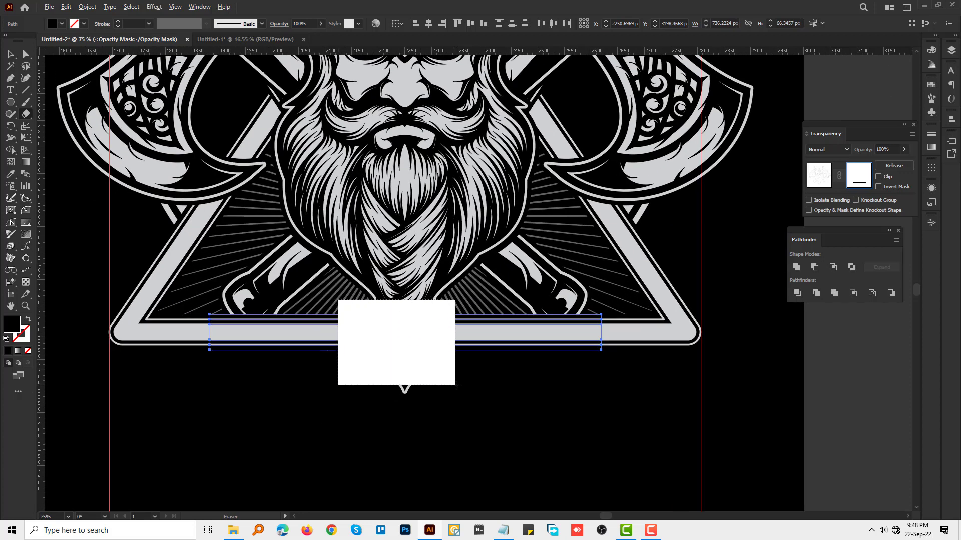
drag(456, 386, 457, 386)
scroll(580, 405, down, 1)
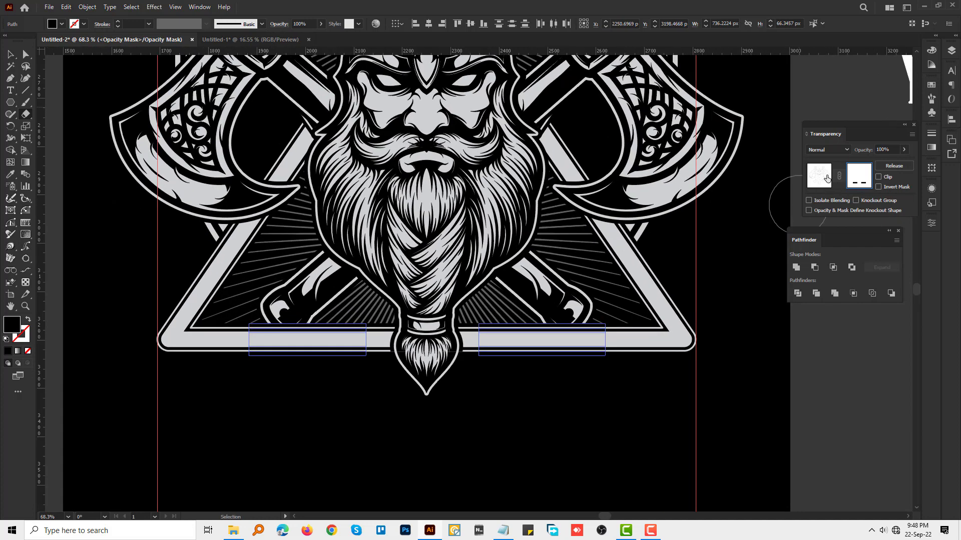
click(827, 179)
scroll(650, 250, down, 5)
Move the Viking emblem onto the black artboard and shrink it slightly, keeping it centred
scroll(525, 294, down, 3)
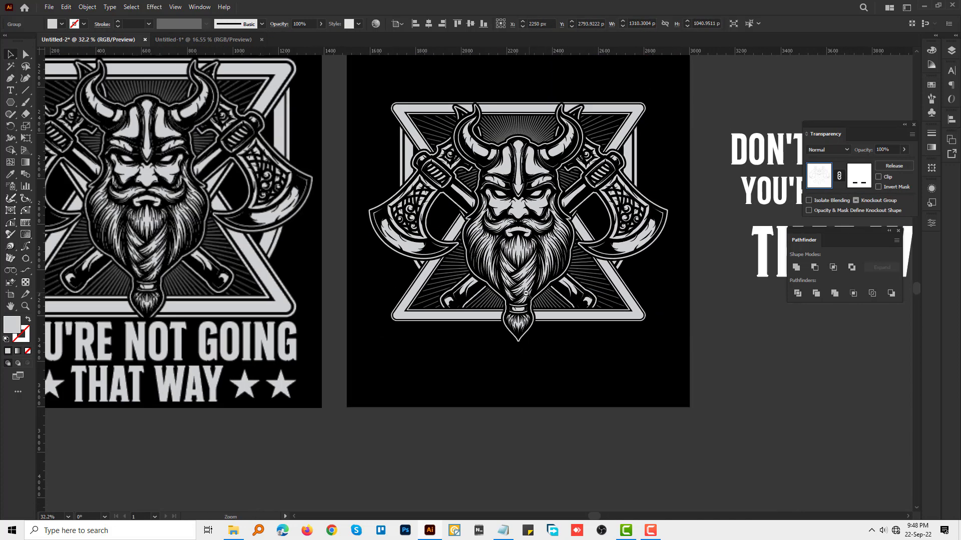
scroll(510, 159, down, 1)
key(a)
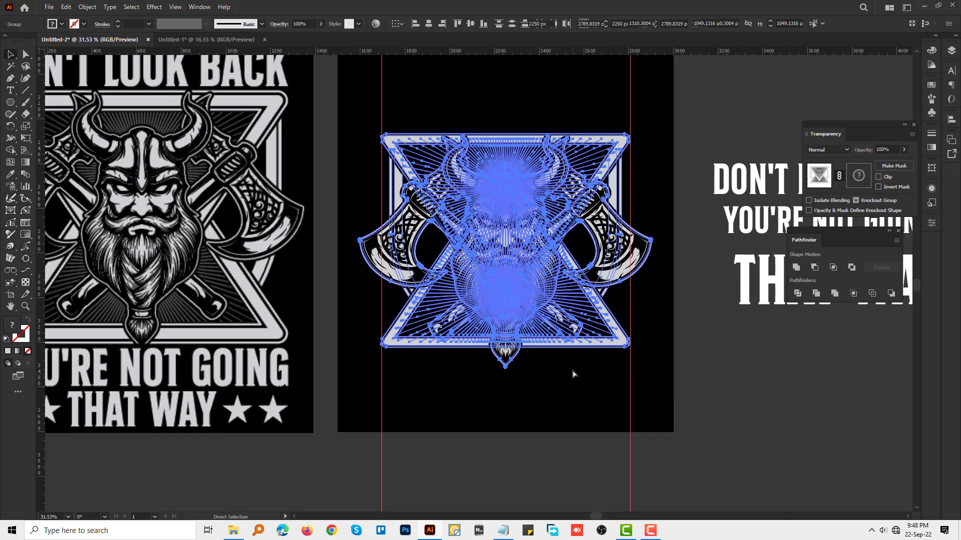
scroll(573, 374, down, 2)
drag(550, 300, 463, 406)
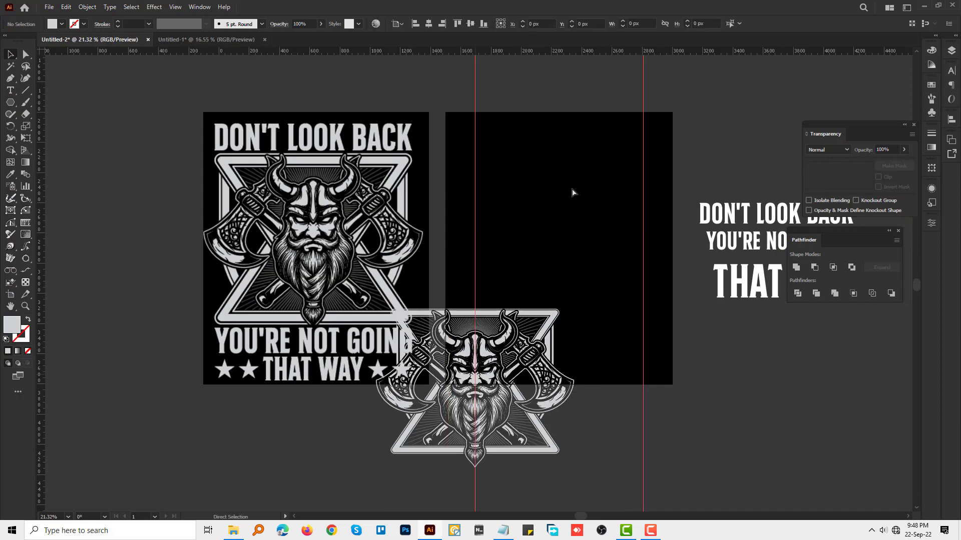
scroll(574, 193, up, 3)
key(v)
scroll(573, 193, up, 2)
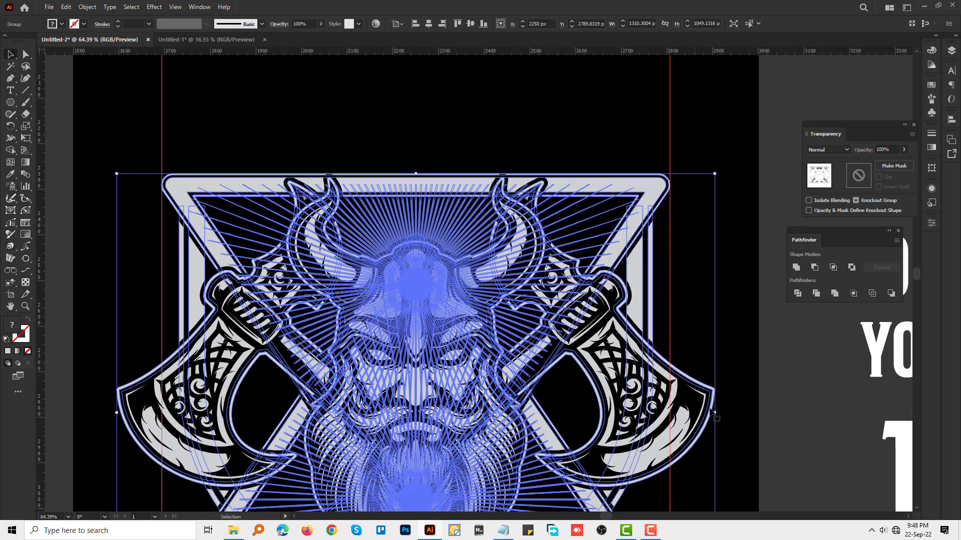
drag(696, 415, 670, 426)
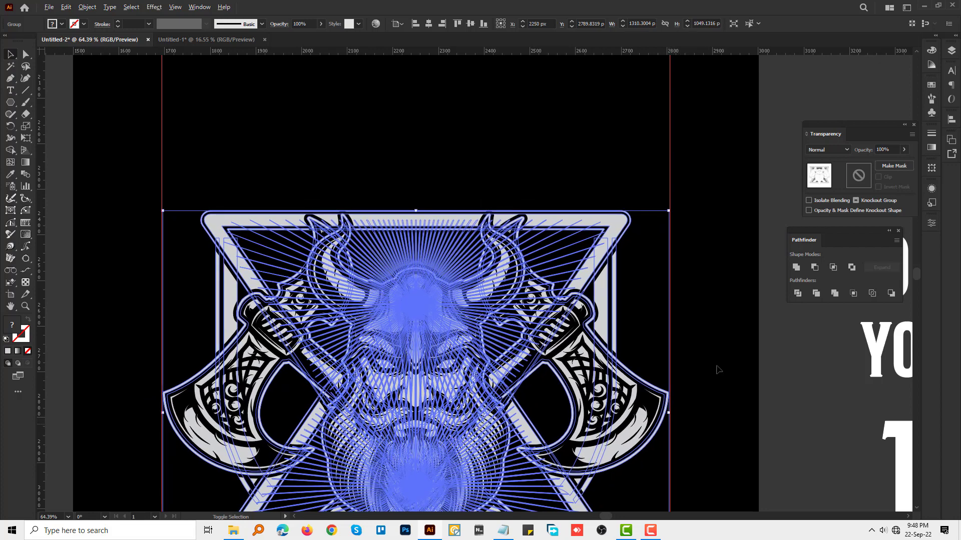
Reselect the Viking group and bring the DON'T LOOK BACK heading above the emblem
scroll(450, 300, down, 2)
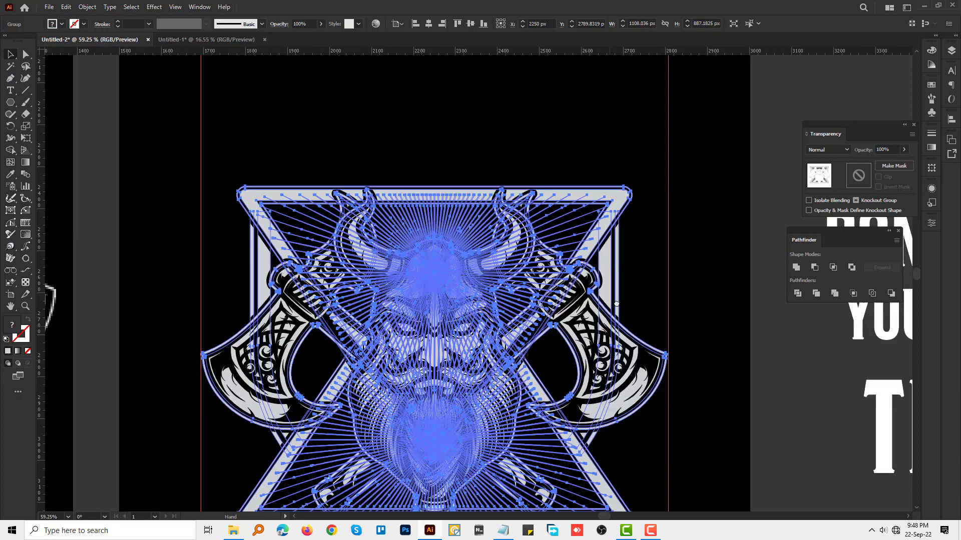
click(307, 63)
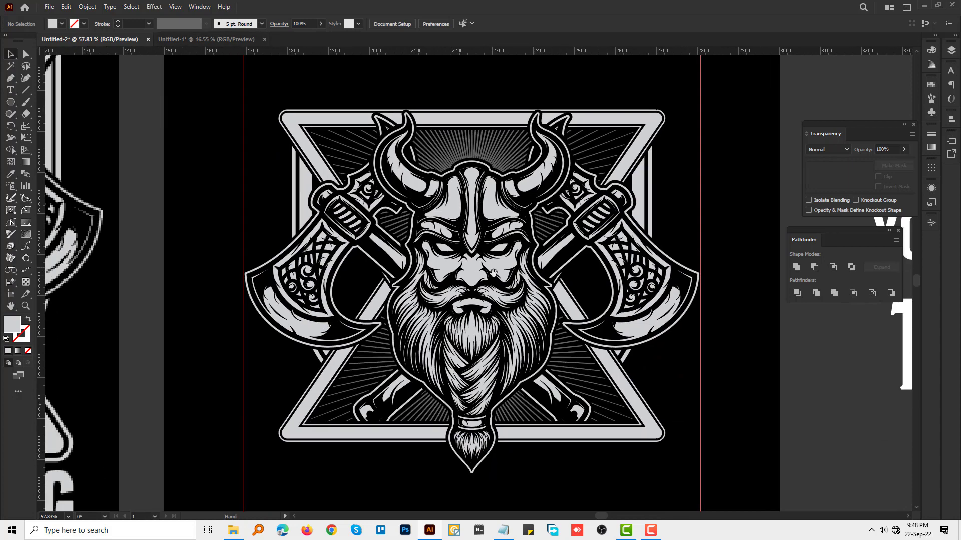
mouse_move(523, 306)
mouse_down()
mouse_move(494, 344)
mouse_move(364, 308)
mouse_move(380, 309)
mouse_up()
key(v)
click(350, 190)
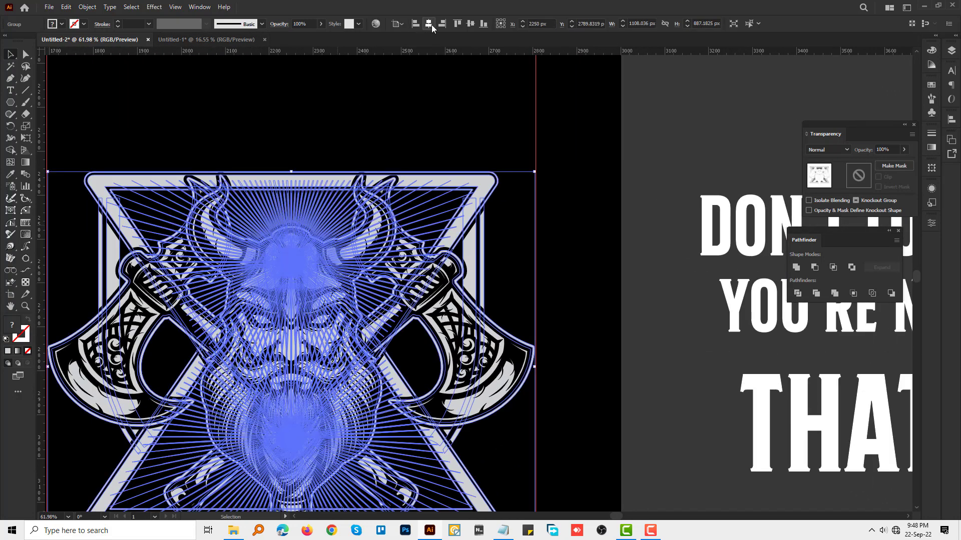
key(ctrl+shift+a)
scroll(350, 250, down, 2)
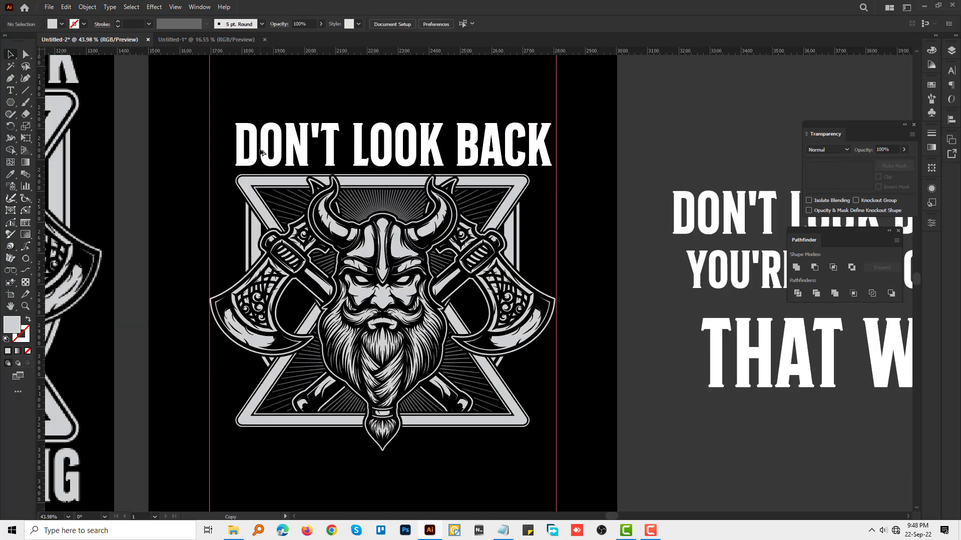
Zoom in on the DON'T LOOK BACK headline and convert it to outlines
key(z)
drag(504, 257, 619, 320)
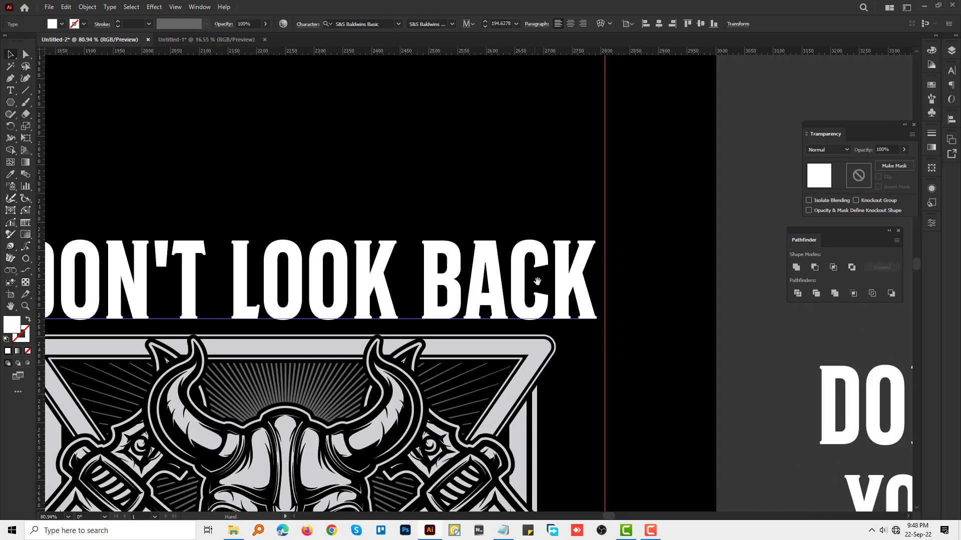
click(613, 278)
right_click(549, 241)
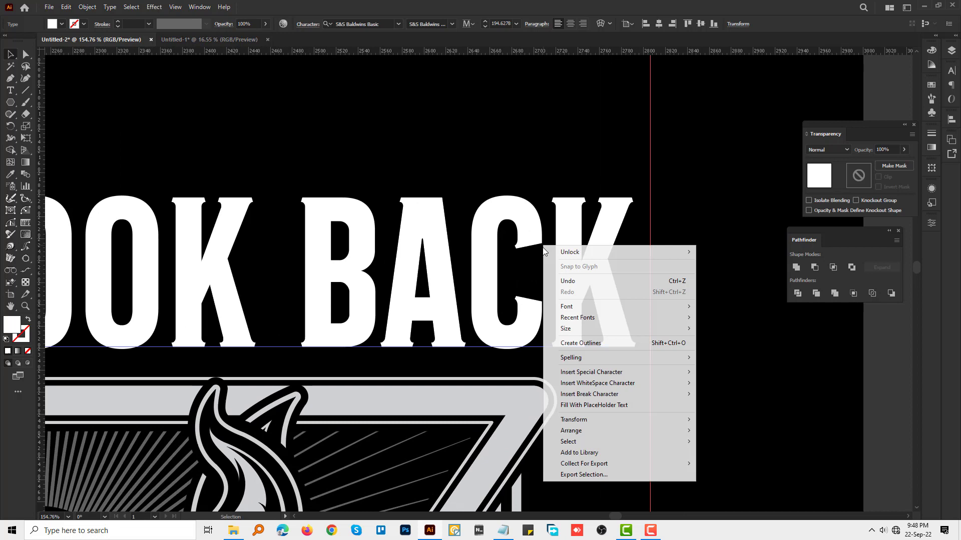
click(575, 339)
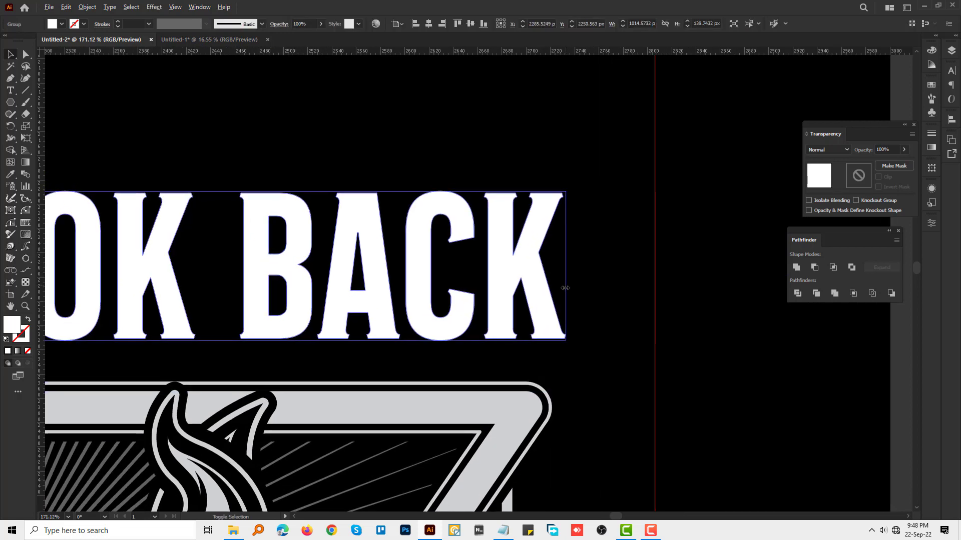
Enlarge the outlined DON'T LOOK BACK group proportionally
scroll(563, 400, up, 3)
scroll(510, 327, up, 3)
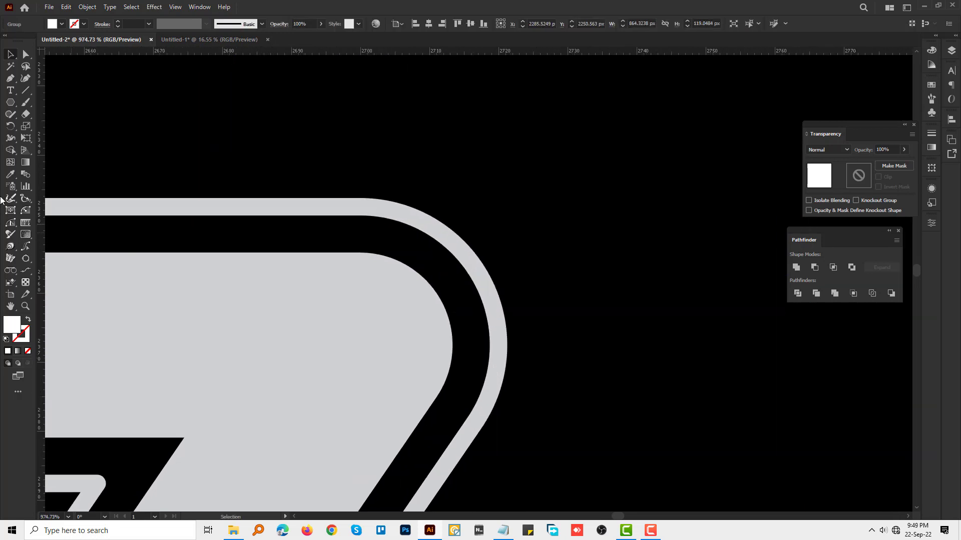
scroll(509, 365, down, 5)
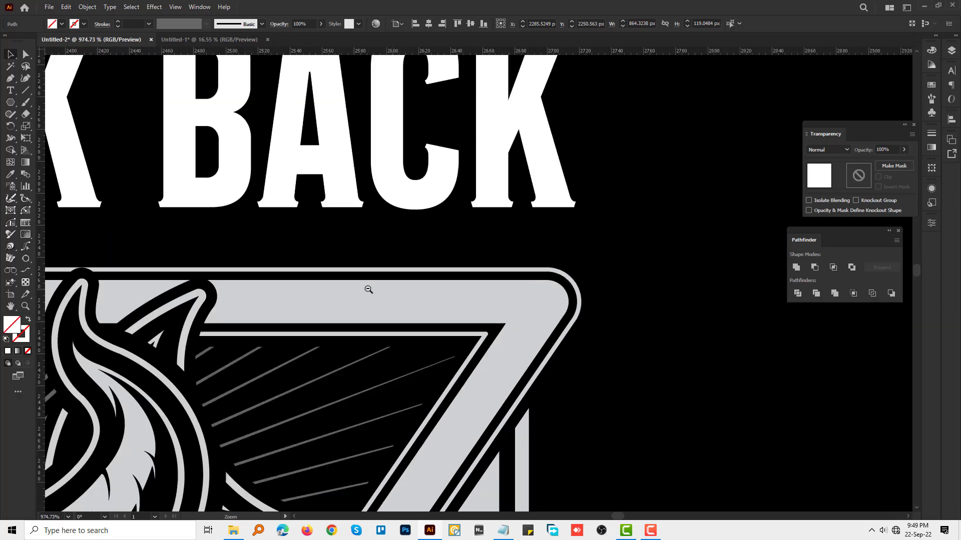
scroll(332, 285, left, 10)
scroll(193, 306, left, 10)
scroll(555, 344, up, 3)
scroll(354, 286, up, 2)
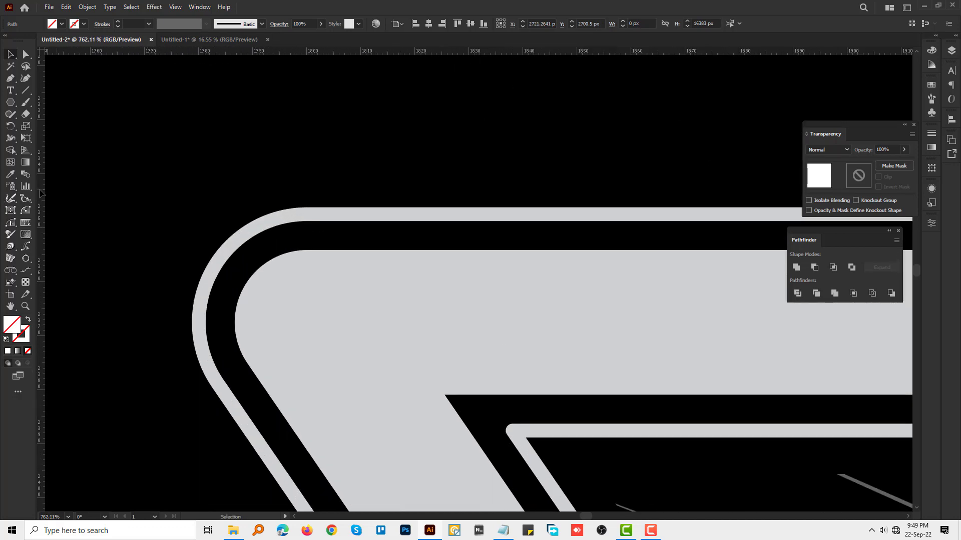
scroll(330, 257, down, 10)
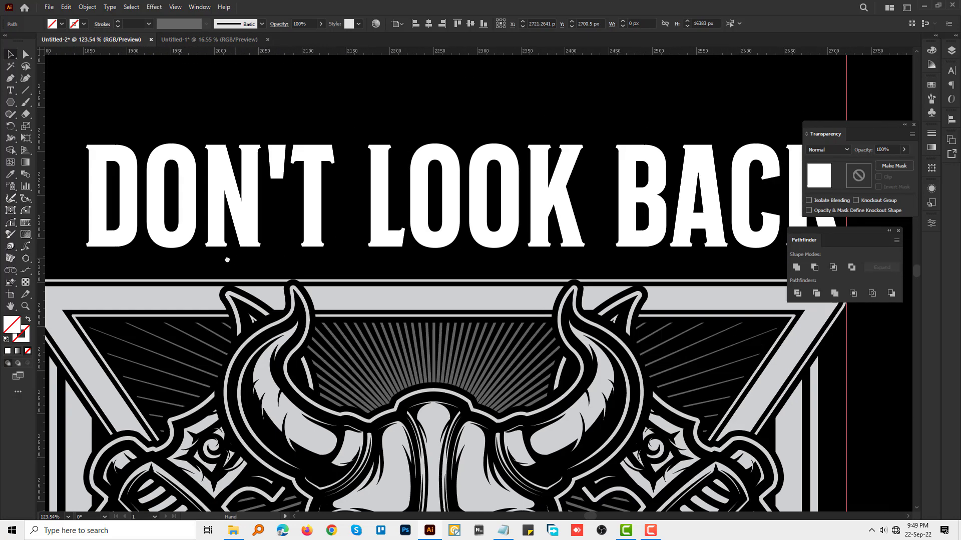
click(532, 173)
scroll(600, 210, down, 2)
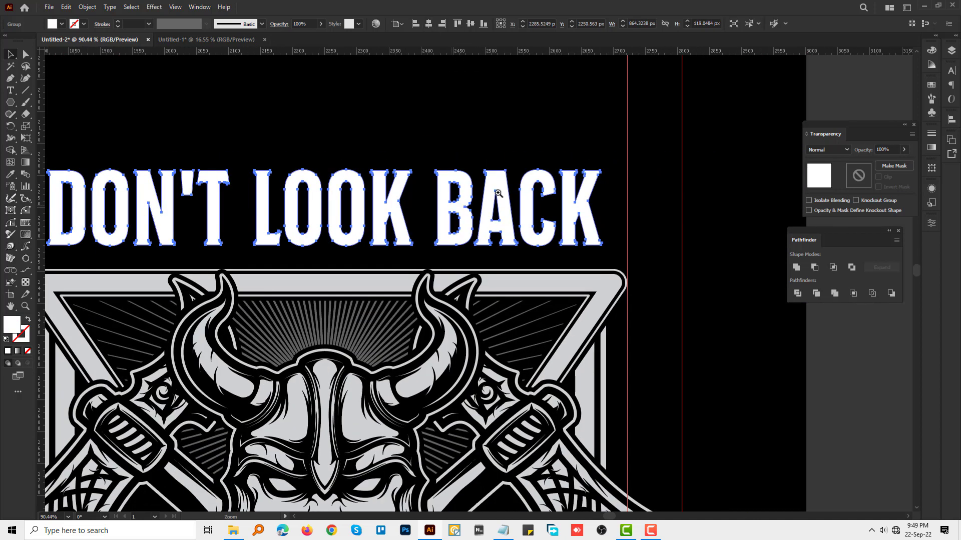
scroll(680, 244, up, 5)
drag(663, 234, 721, 275)
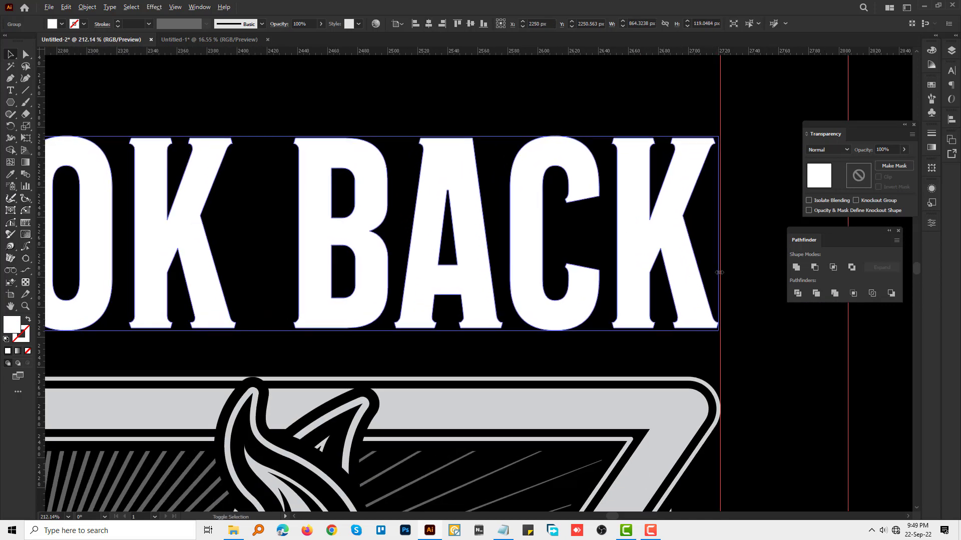
Stretch the headline's edges to the guides, about 942 px wide, and lower it slightly
scroll(547, 234, down, 3)
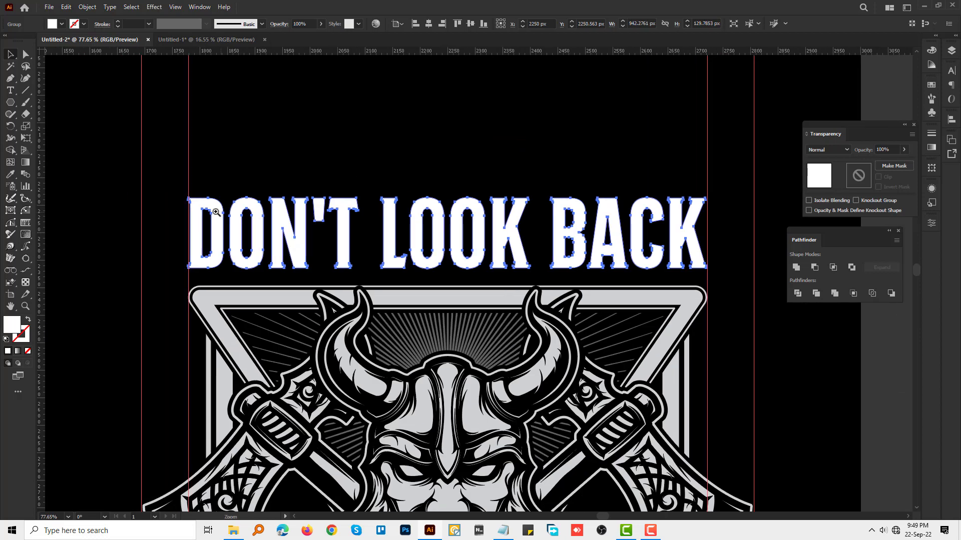
scroll(235, 241, up, 4)
scroll(243, 241, up, 2)
drag(220, 291, 220, 292)
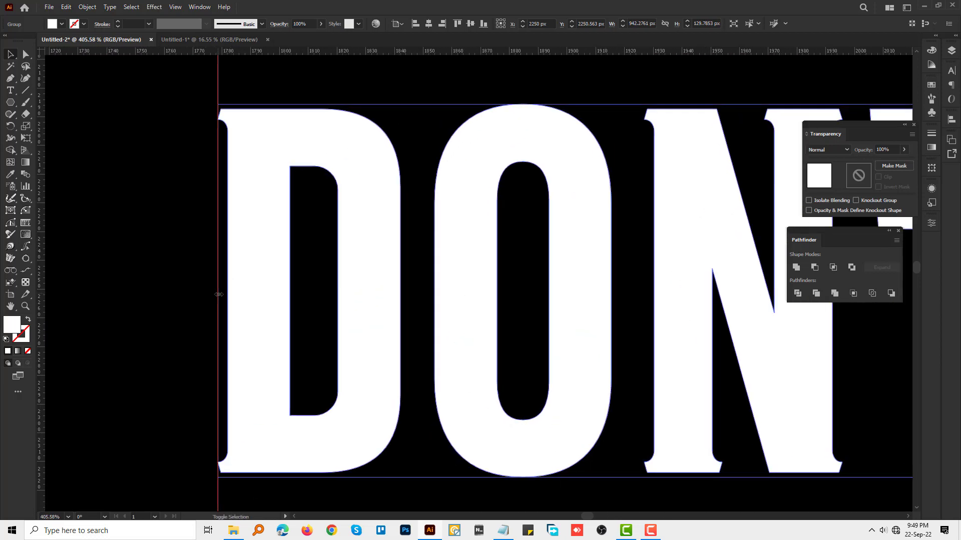
scroll(260, 208, down, 4)
drag(710, 248, 486, 236)
drag(509, 289, 511, 308)
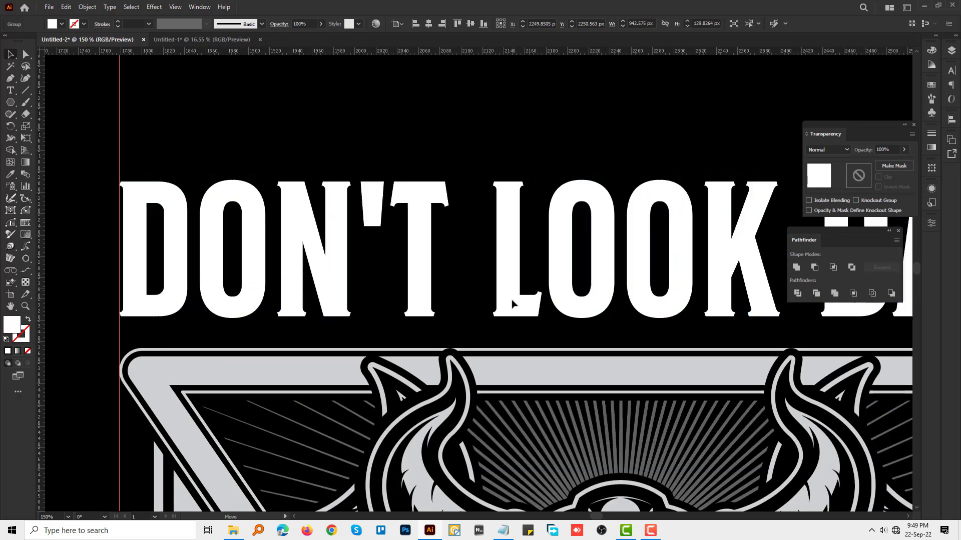
scroll(332, 258, down, 3)
scroll(302, 163, down, 1)
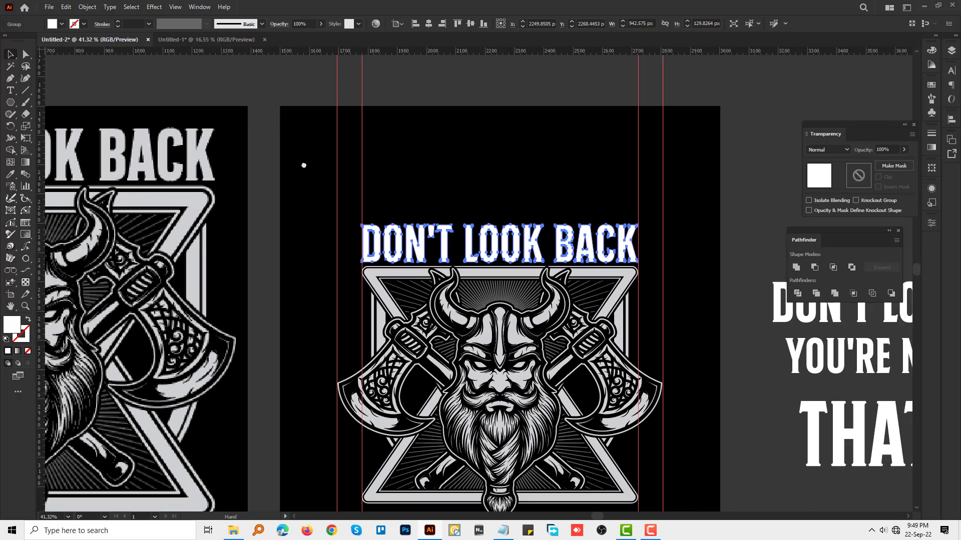
scroll(303, 163, down, 5)
scroll(389, 309, up, 7)
Isolate the emblem group and erase the beard's pointed tip below the bottom border
click(416, 255)
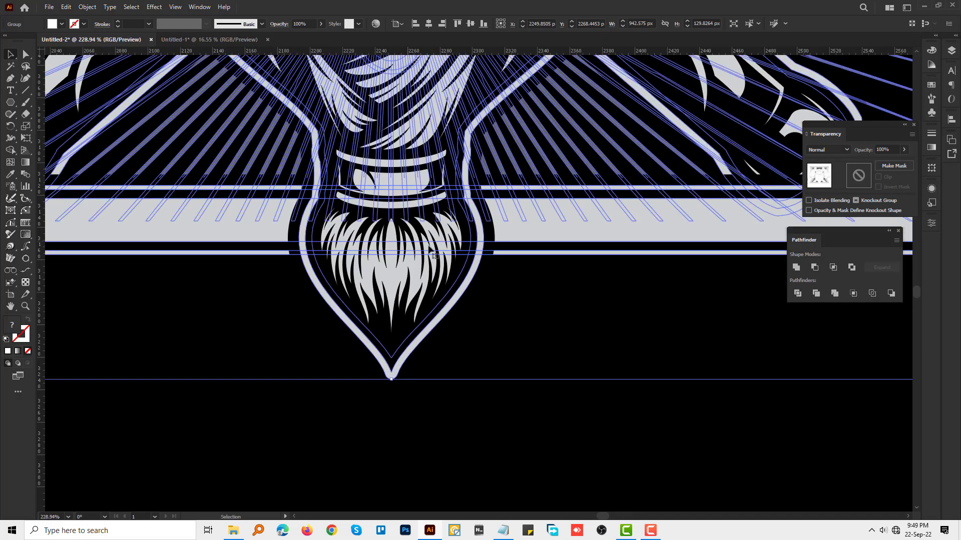
double_click(417, 255)
click(416, 255)
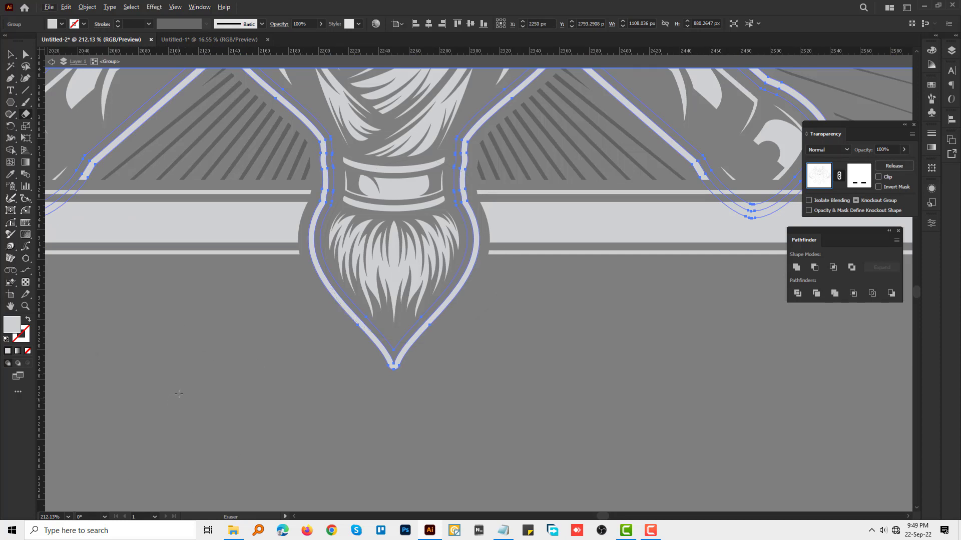
mouse_move(231, 392)
mouse_down()
mouse_move(640, 260)
mouse_move(638, 252)
mouse_up()
ctrl+alt+click(573, 250)
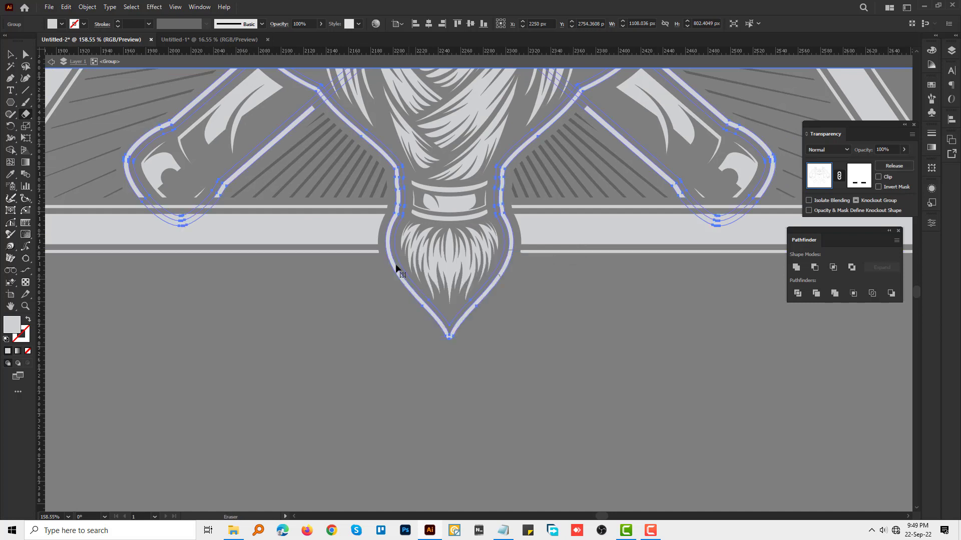
ctrl+click(388, 248)
mouse_move(492, 484)
mouse_down()
mouse_move(730, 369)
mouse_move(731, 300)
mouse_up()
mouse_move(248, 414)
mouse_down()
mouse_move(708, 285)
mouse_move(714, 259)
mouse_up()
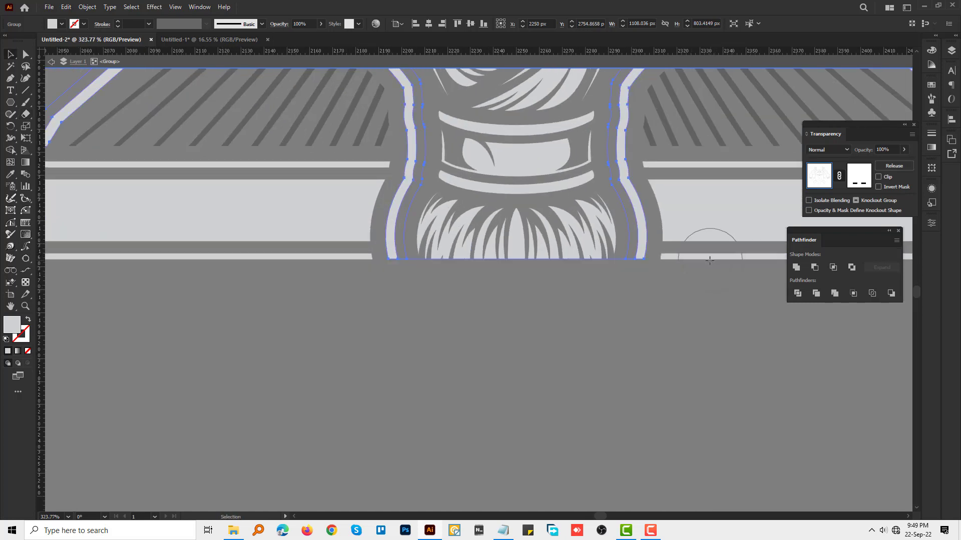
key(Escape)
scroll(542, 306, down, 5)
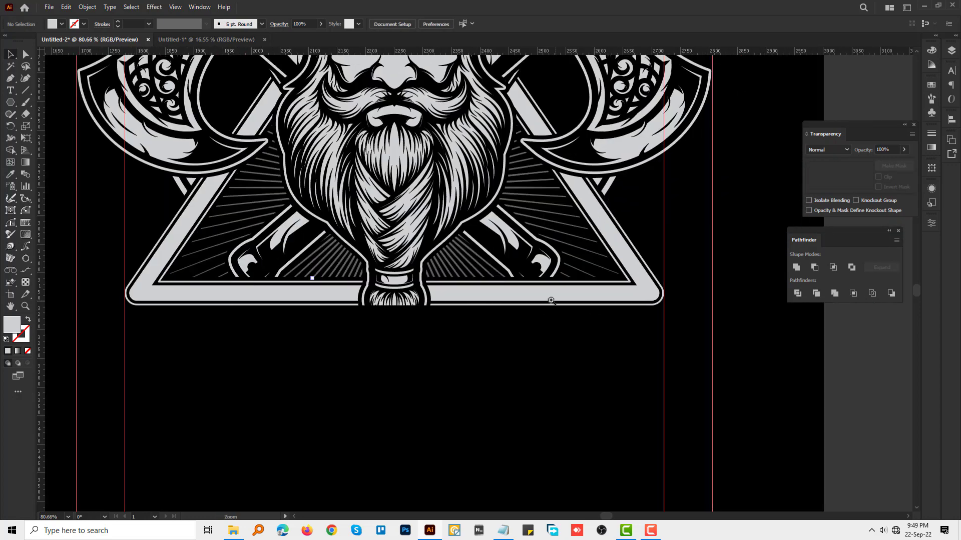
scroll(500, 290, down, 3)
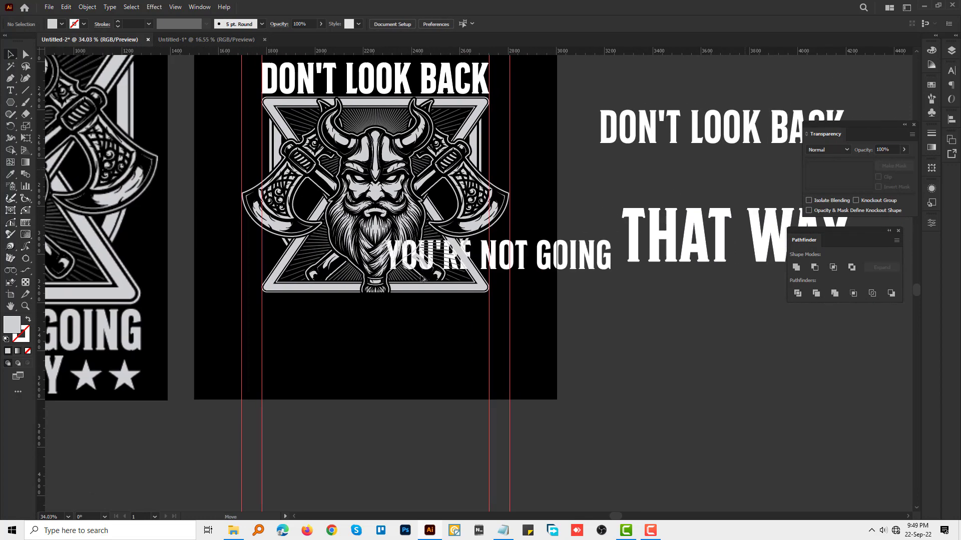
Place a copy of YOU'RE NOT GOING below the emblem and convert it to outlines
drag(422, 278, 293, 333)
scroll(455, 317, up, 3)
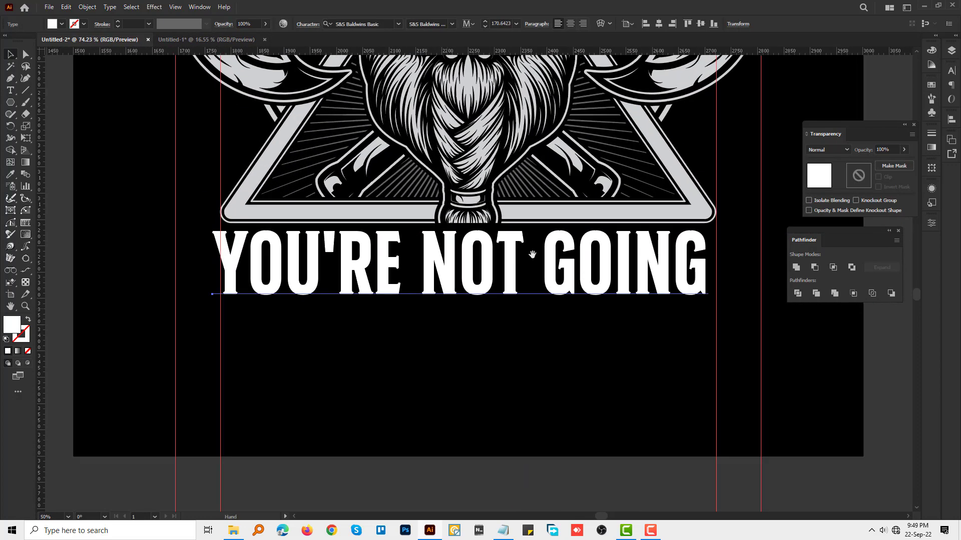
right_click(532, 250)
click(605, 349)
Align the right edge of YOU'RE NOT GOING's G with the guide
scroll(635, 230, up, 2)
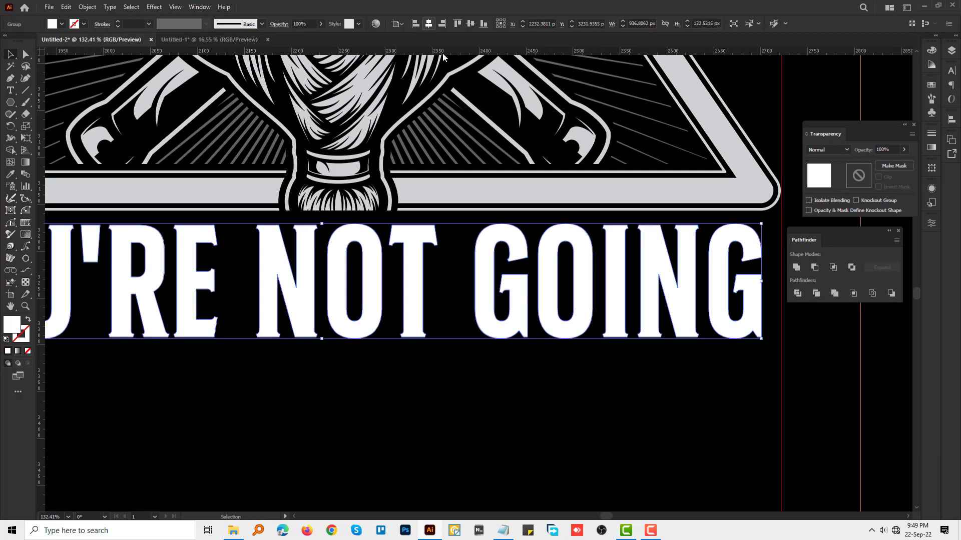
scroll(620, 311, up, 4)
scroll(605, 298, up, 1)
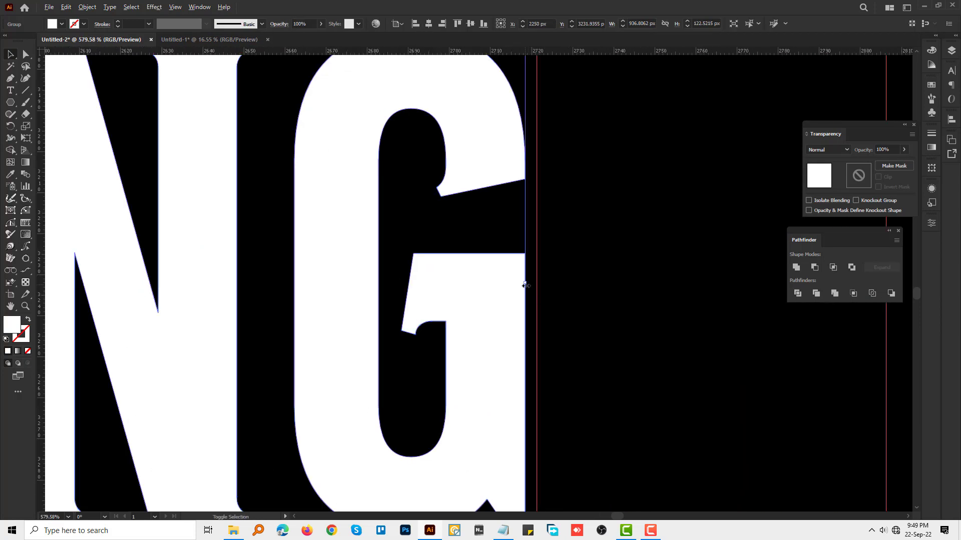
drag(525, 285, 537, 296)
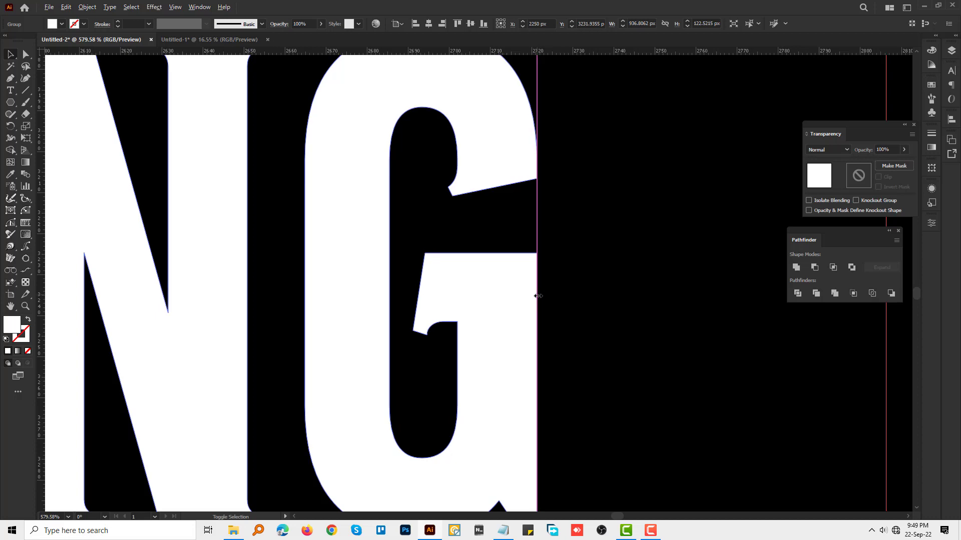
Place a copy of THAT WAY below YOU'RE NOT GOING
scroll(584, 272, down, 5)
scroll(408, 242, down, 2)
scroll(566, 247, right, 2)
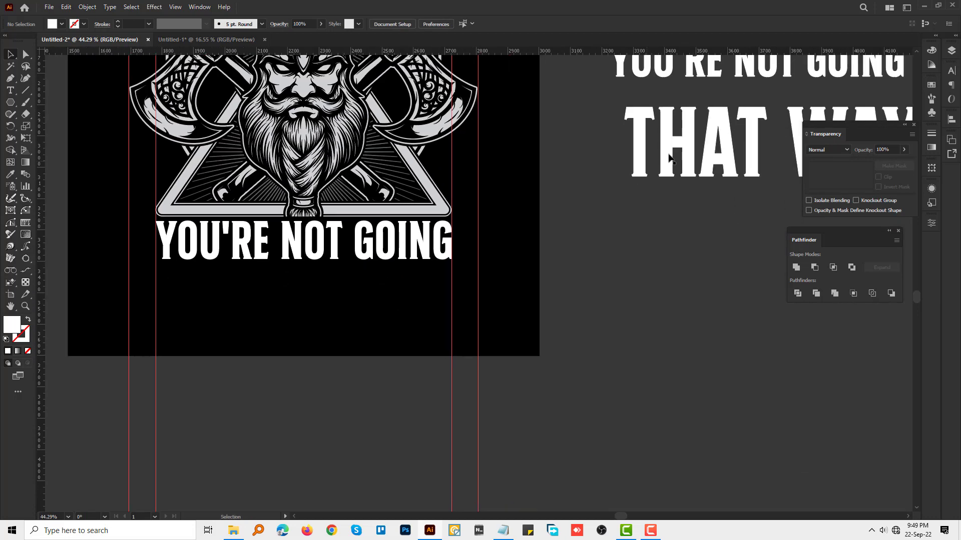
drag(669, 158, 236, 311)
Convert THAT WAY to outlines and centre it horizontally with the line above
scroll(476, 313, up, 2)
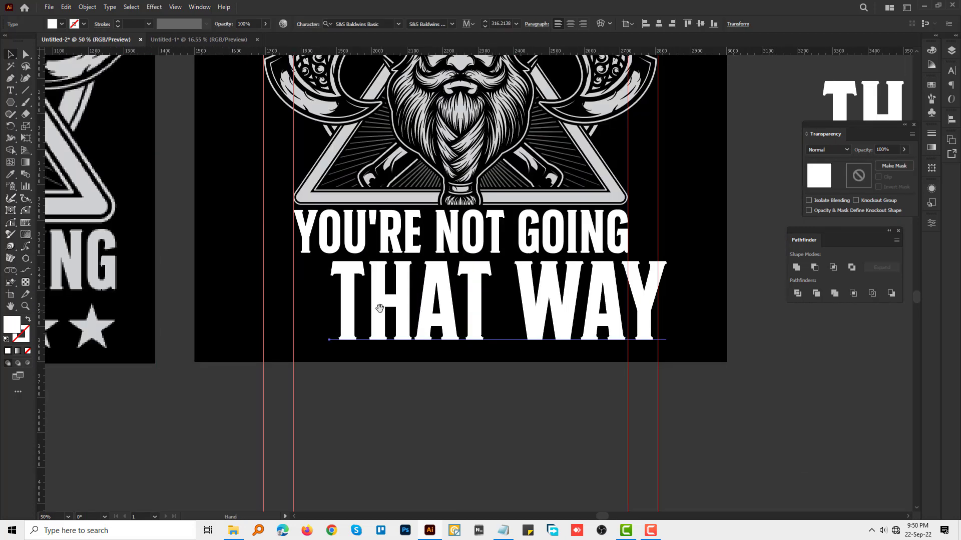
scroll(376, 307, up, 2)
scroll(506, 281, up, 1)
right_click(580, 259)
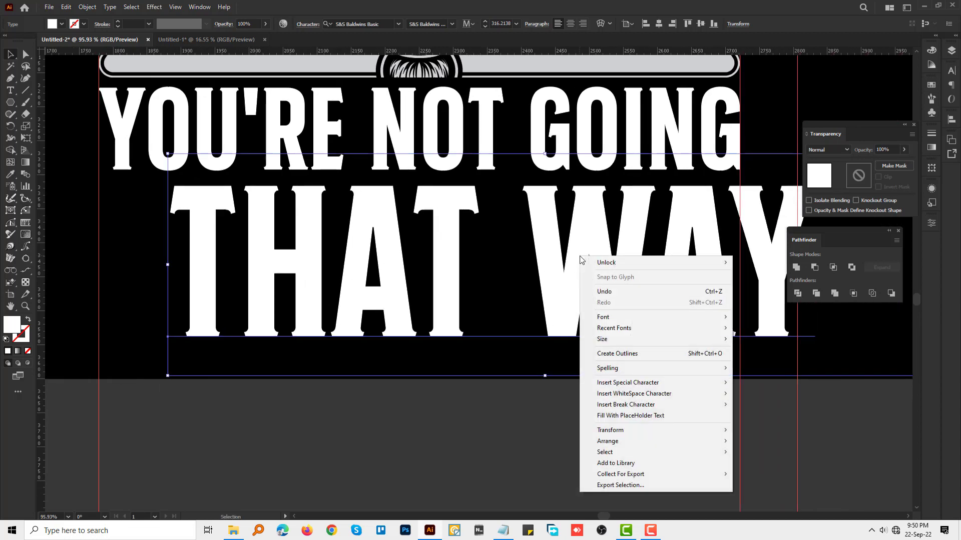
click(608, 357)
click(429, 25)
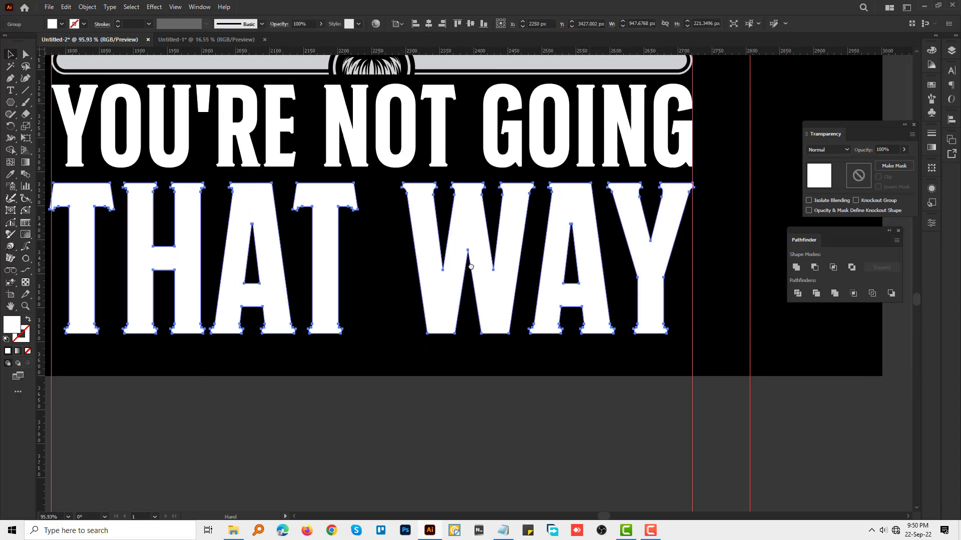
Resize THAT WAY to about 547 px wide and move it up under YOU'RE NOT GOING
scroll(597, 274, up, 2)
drag(580, 257, 345, 252)
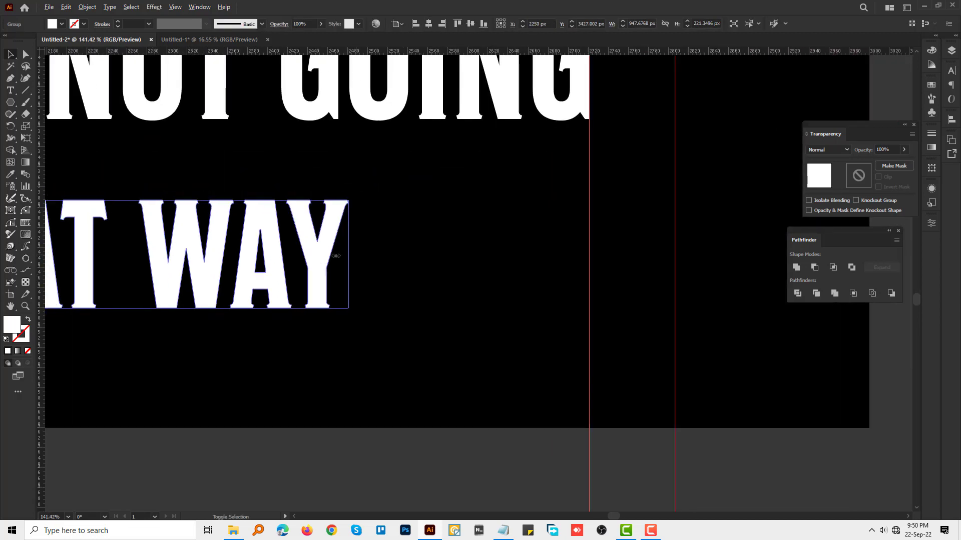
click(423, 230)
scroll(376, 221, down, 3)
scroll(449, 272, up, 2)
drag(448, 271, 449, 224)
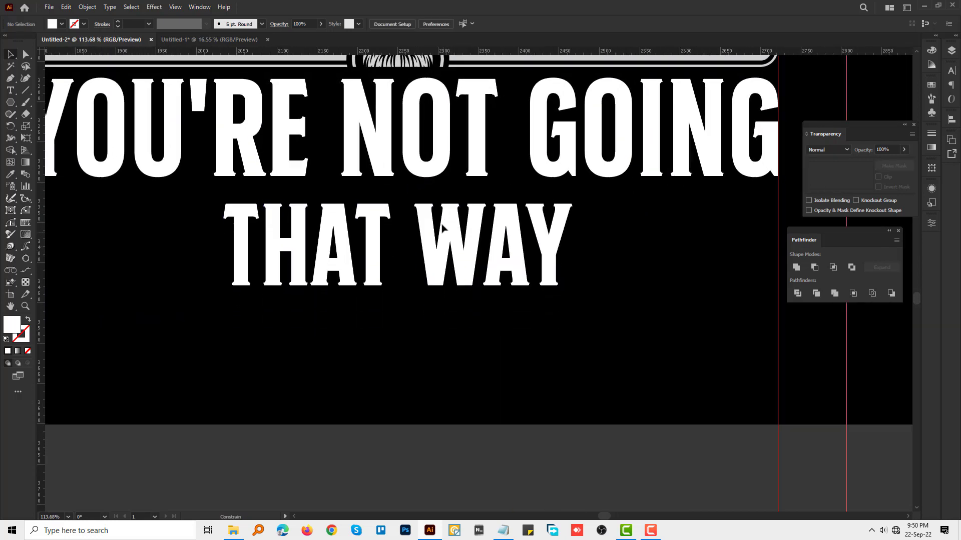
drag(398, 280, 399, 301)
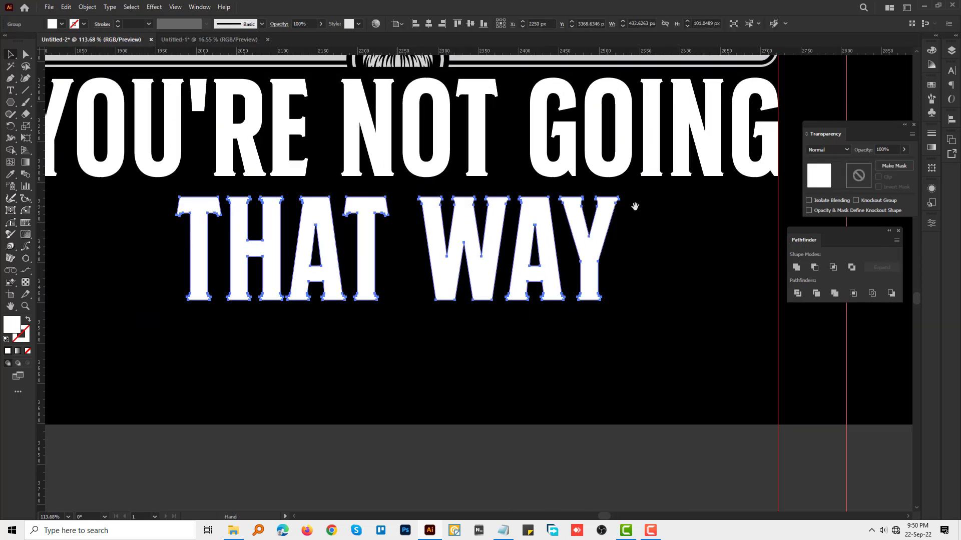
scroll(611, 275, up, 2)
drag(10, 102, 34, 149)
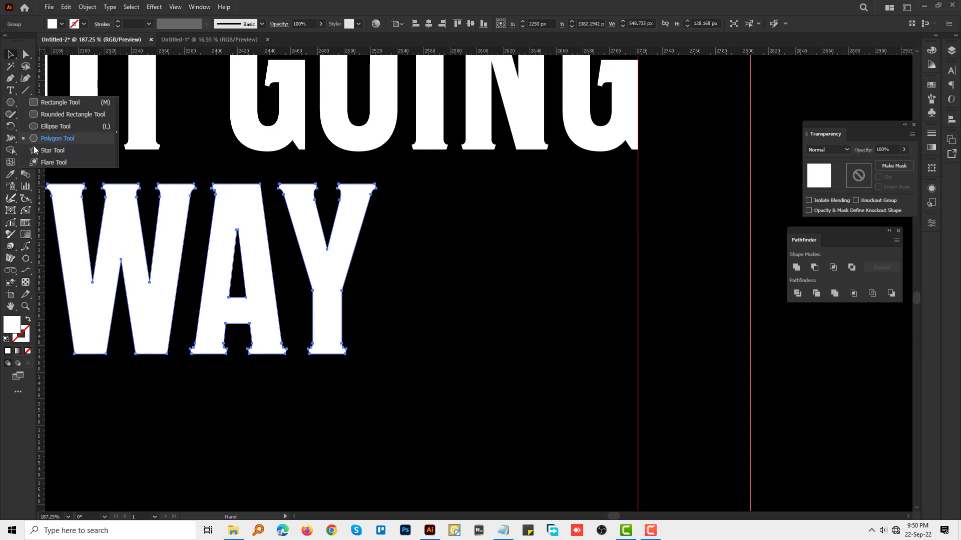
Draw a star right of WAY, setting the Star tool to 5 points
click(43, 152)
scroll(479, 278, up, 1)
drag(467, 267, 494, 357)
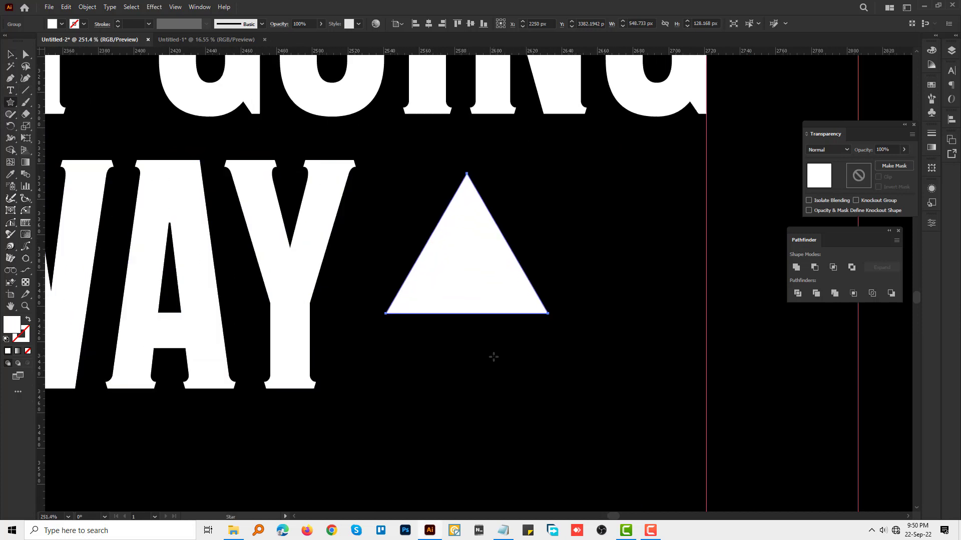
key(ctrl+z)
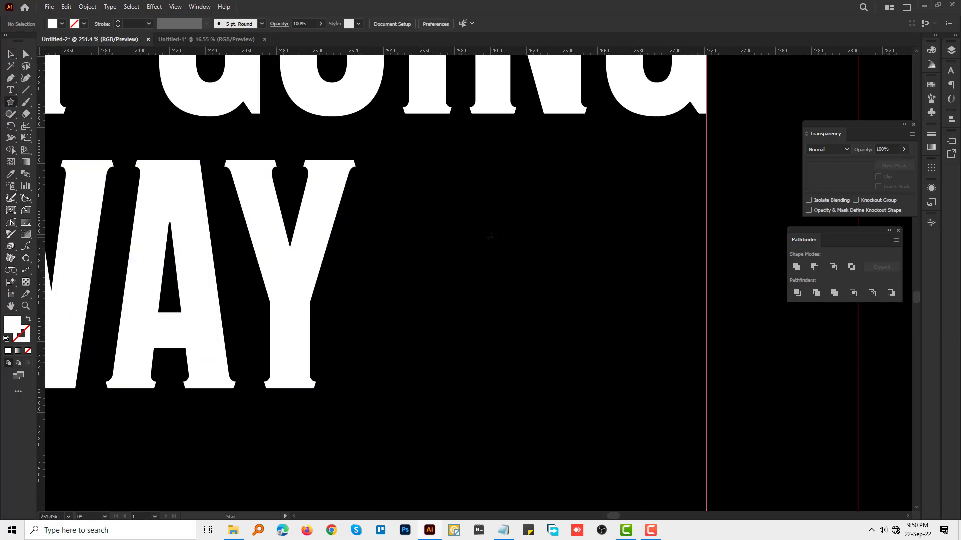
click(491, 238)
text(5)
key(Return)
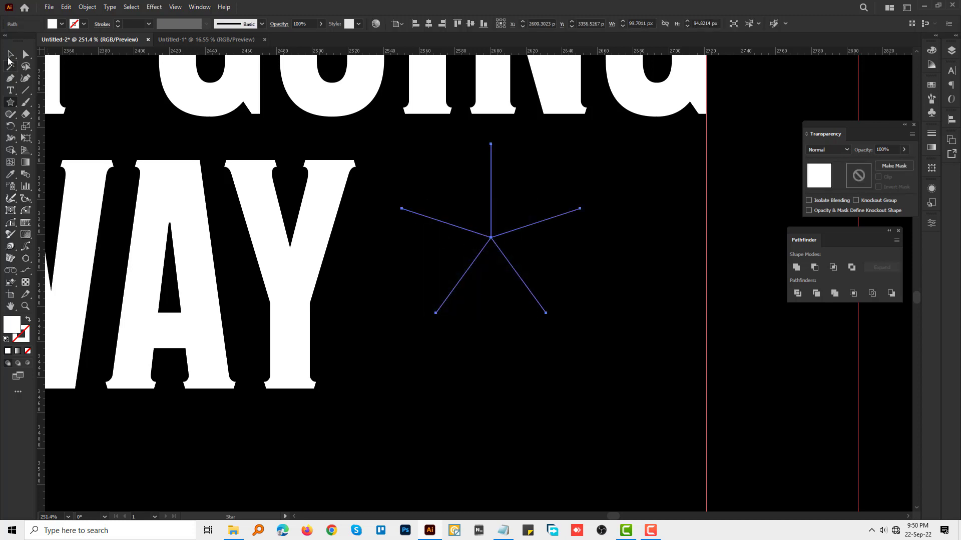
Delete the stray thin star, then enlarge the star and raise it level with WAY
scroll(515, 201, down, 1)
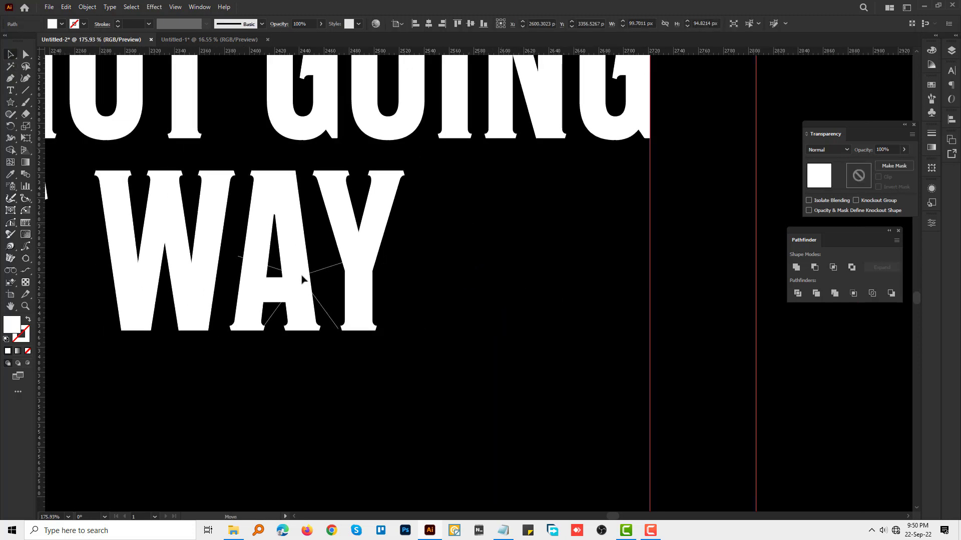
drag(302, 279, 517, 259)
key(Delete)
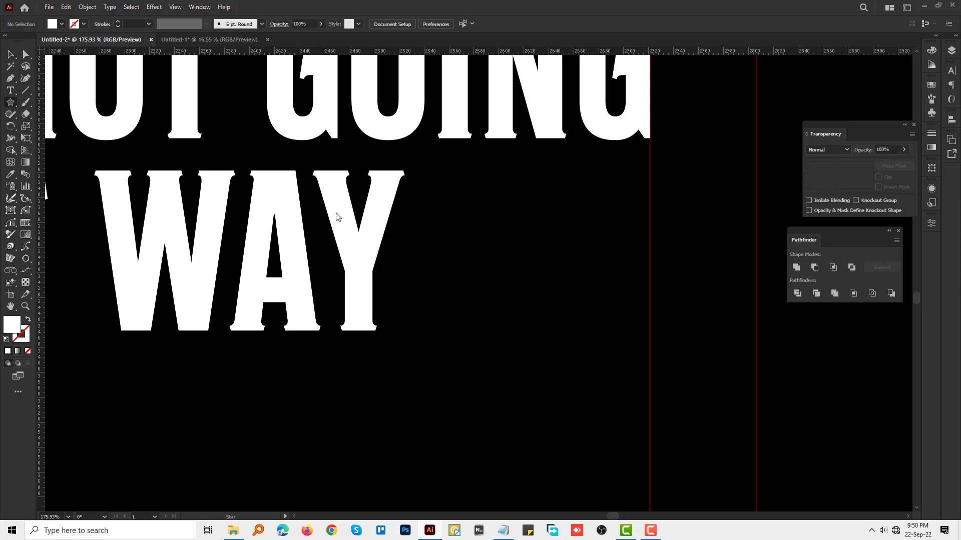
key(v)
scroll(470, 278, up, 1)
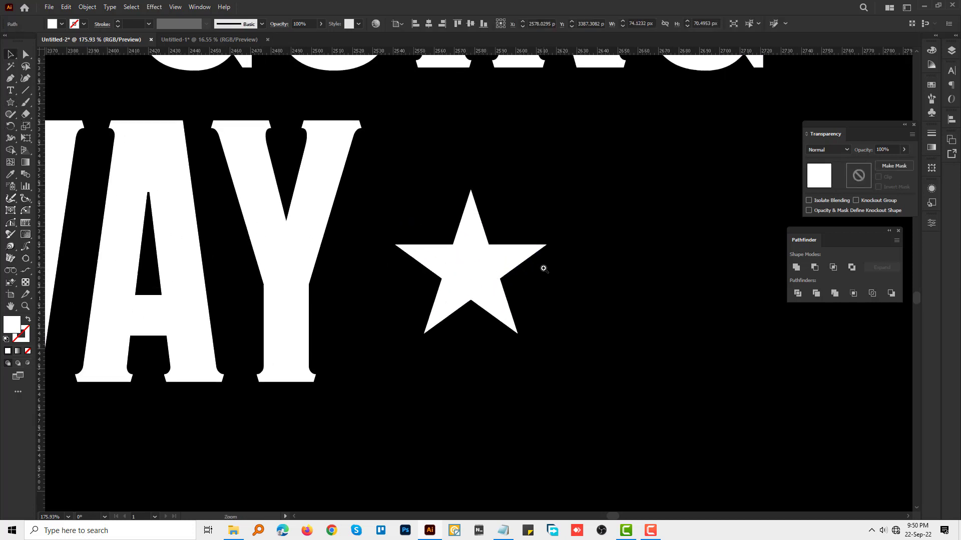
drag(471, 316, 471, 365)
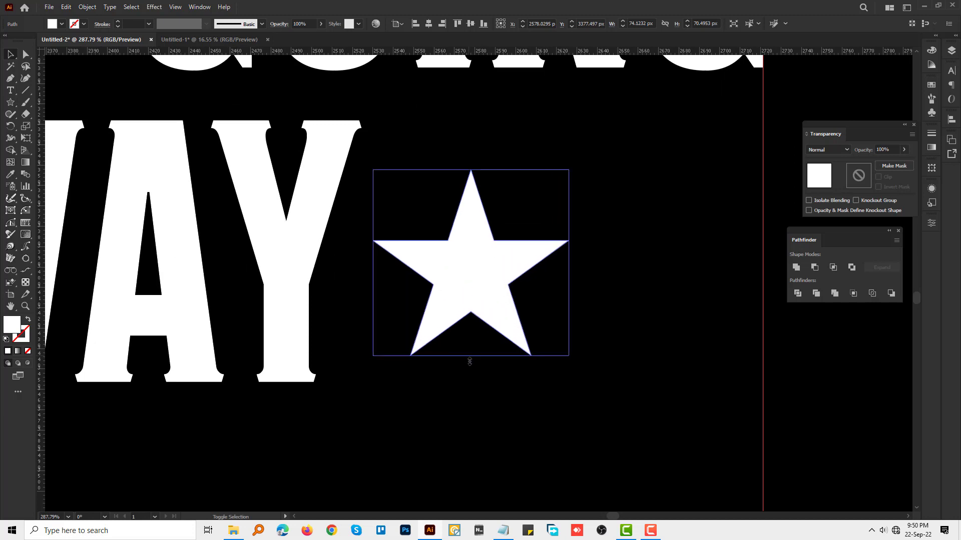
mouse_move(464, 264)
mouse_down()
mouse_move(463, 252)
mouse_move(528, 261)
mouse_move(731, 236)
mouse_move(759, 243)
mouse_up()
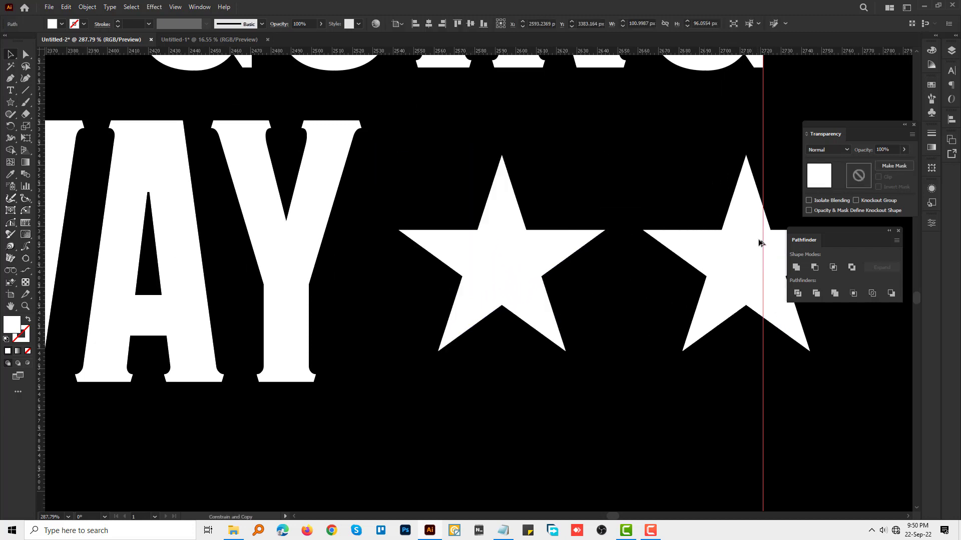
scroll(519, 246, down, 5)
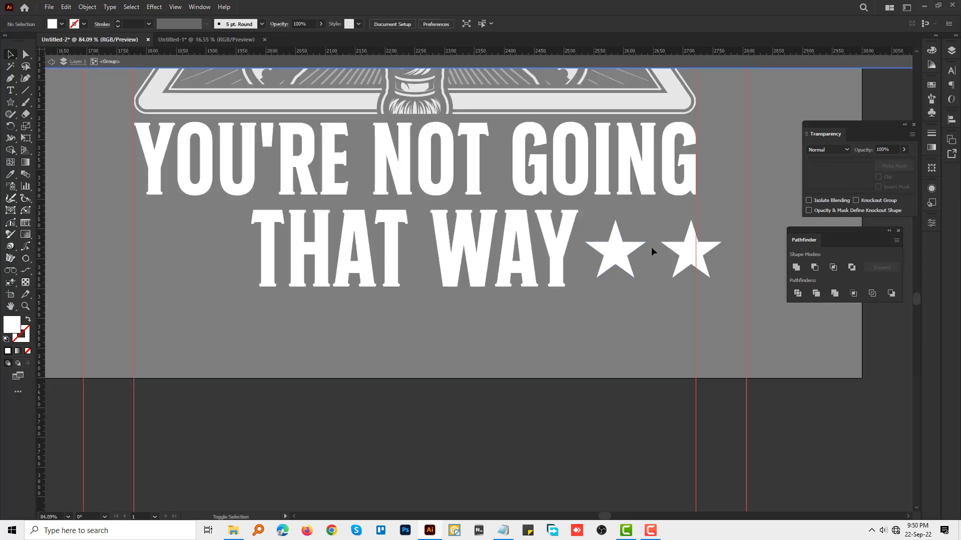
key(Escape)
drag(618, 250, 147, 250)
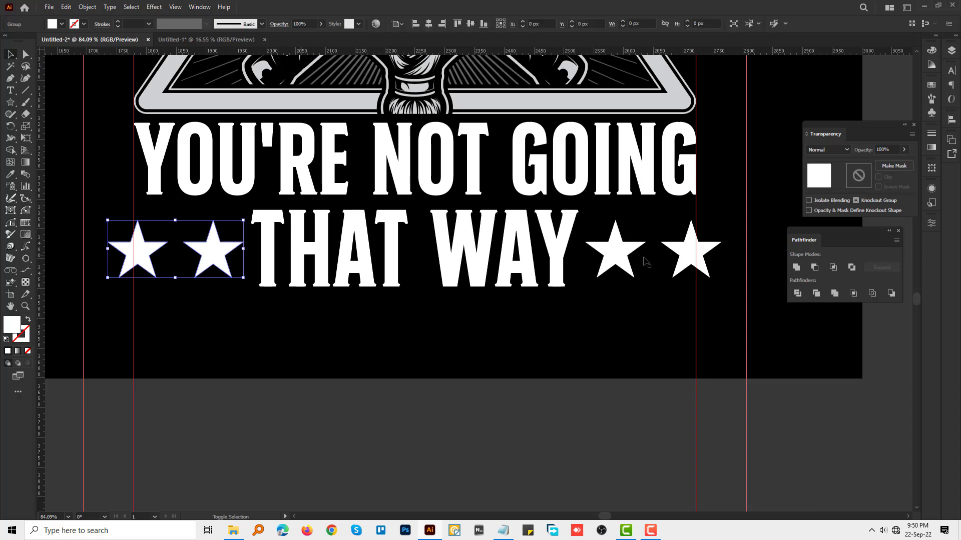
click(564, 248)
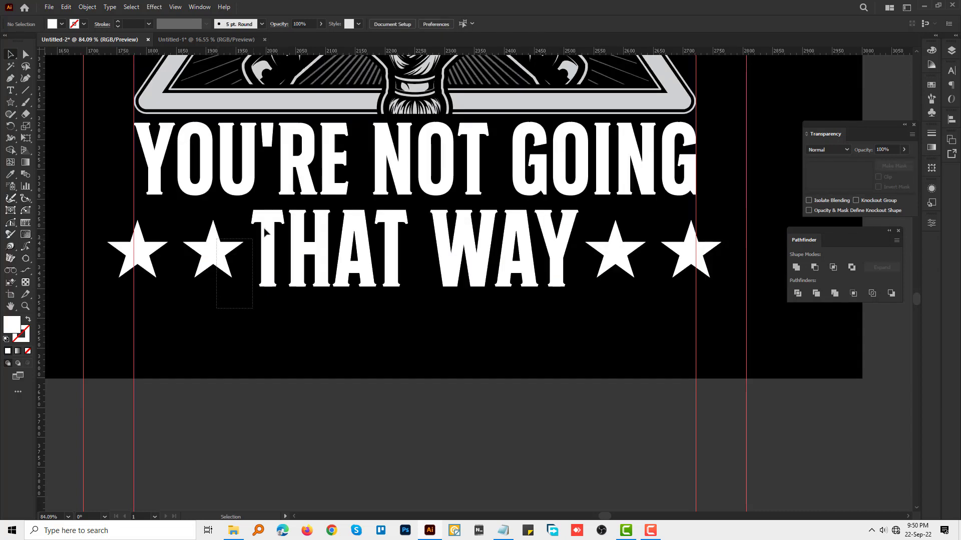
drag(266, 231, 269, 229)
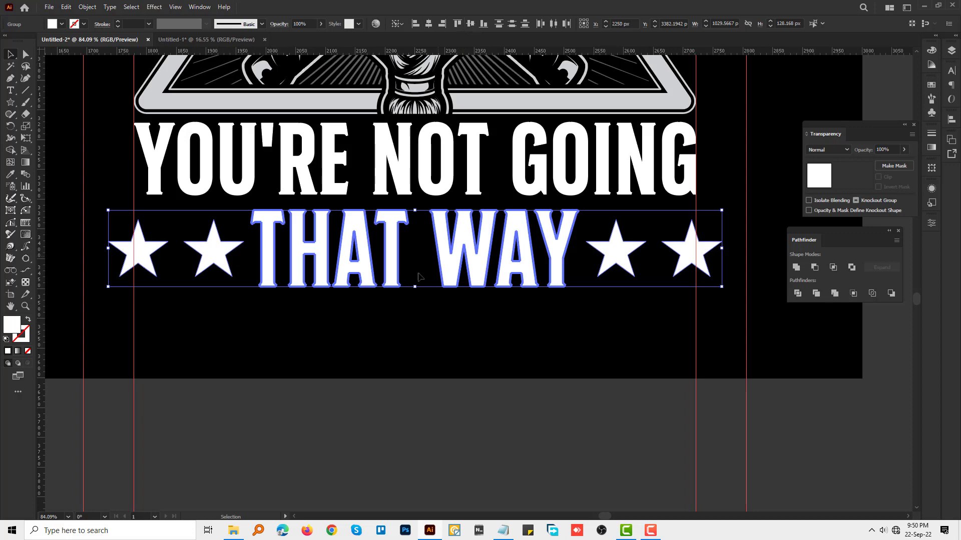
scroll(418, 277, up, 2)
drag(735, 253, 537, 242)
scroll(625, 265, up, 2)
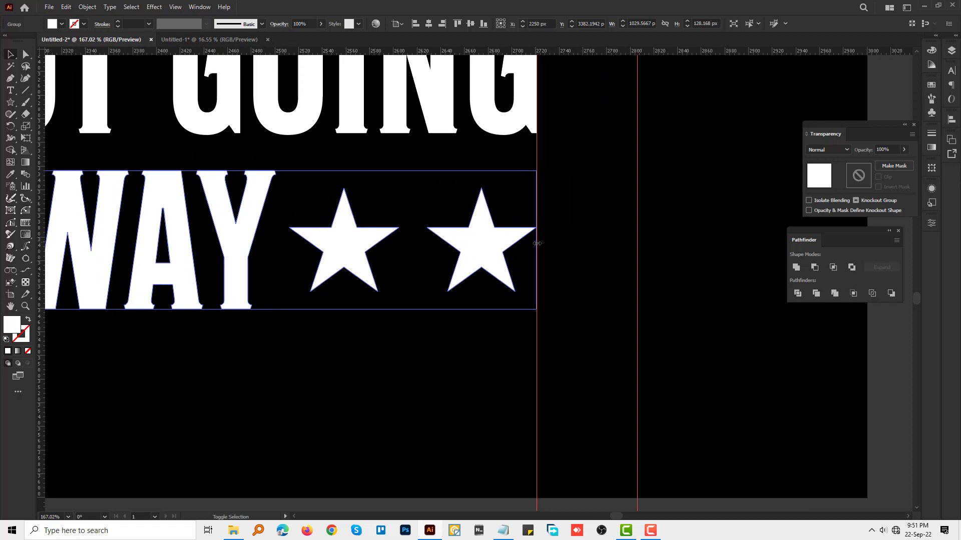
click(548, 245)
scroll(493, 215, down, 2)
scroll(550, 240, down, 3)
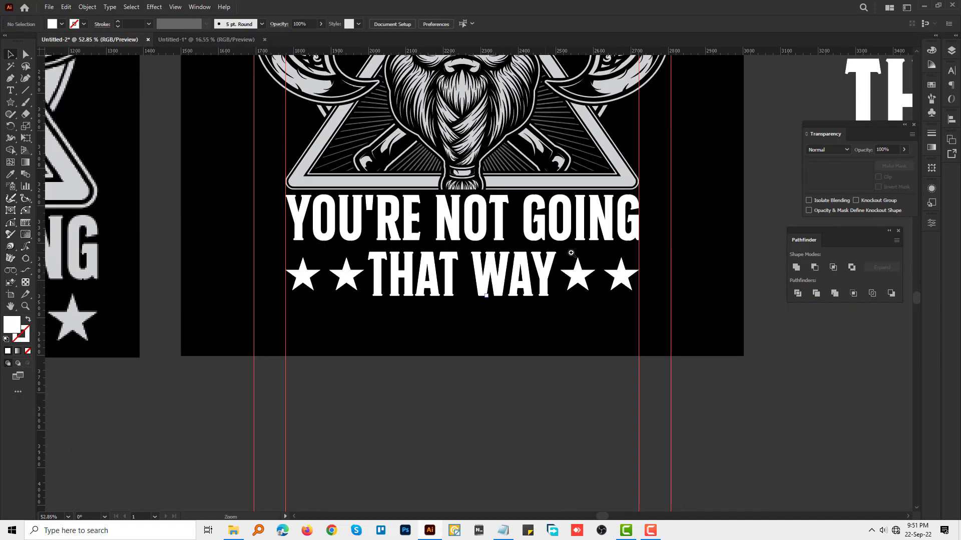
scroll(609, 265, up, 1)
scroll(440, 257, up, 3)
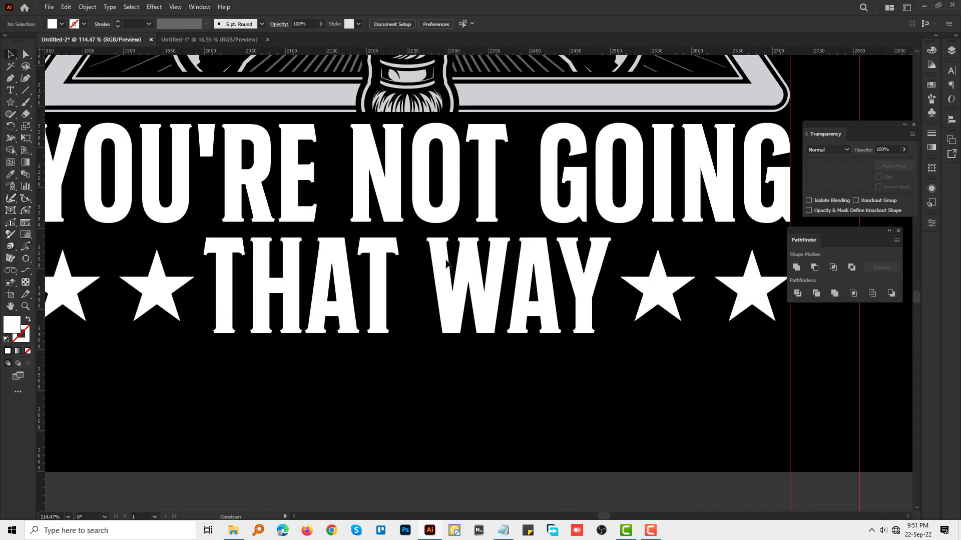
click(447, 264)
scroll(451, 260, down, 3)
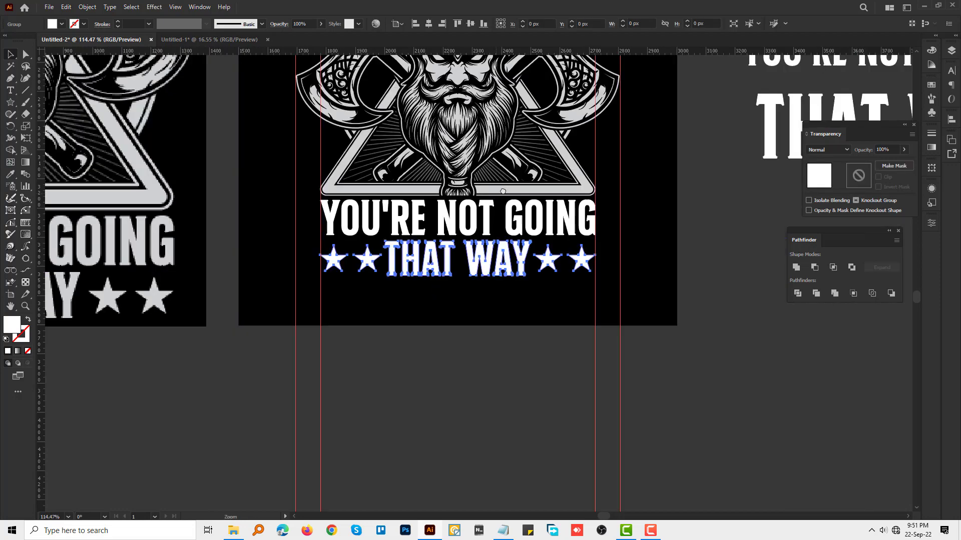
scroll(500, 184, up, 3)
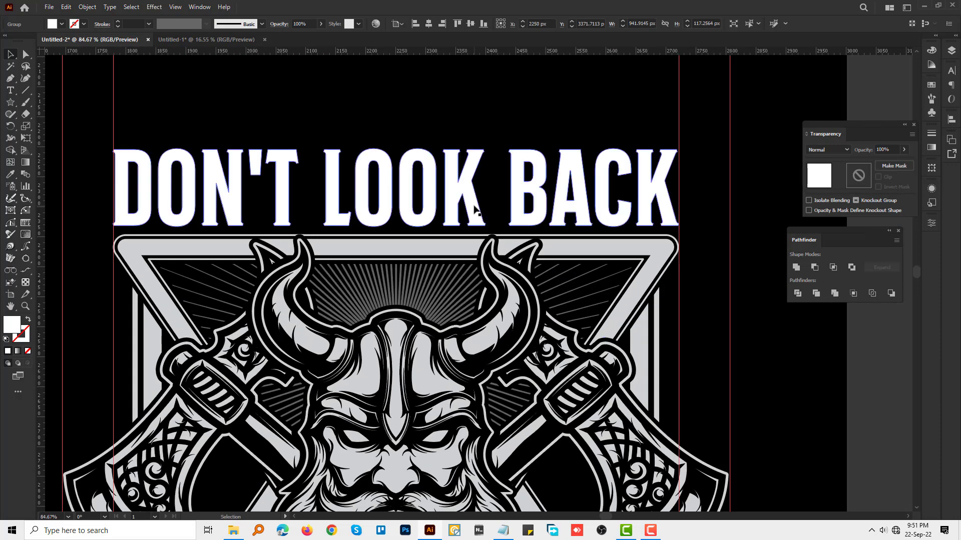
Nudge DON'T LOOK BACK up and recolour both text blocks with the emblem's light grey
drag(474, 207, 475, 204)
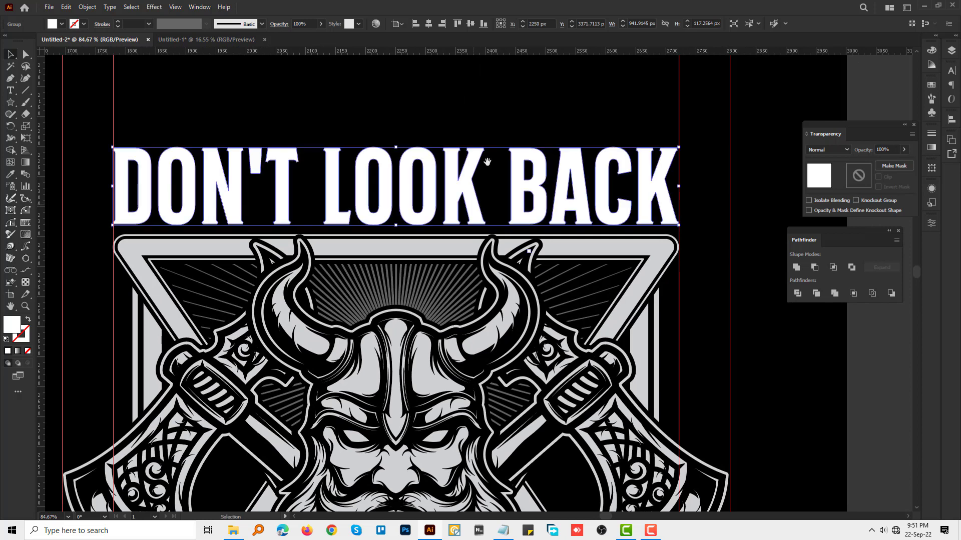
scroll(443, 368, down, 3)
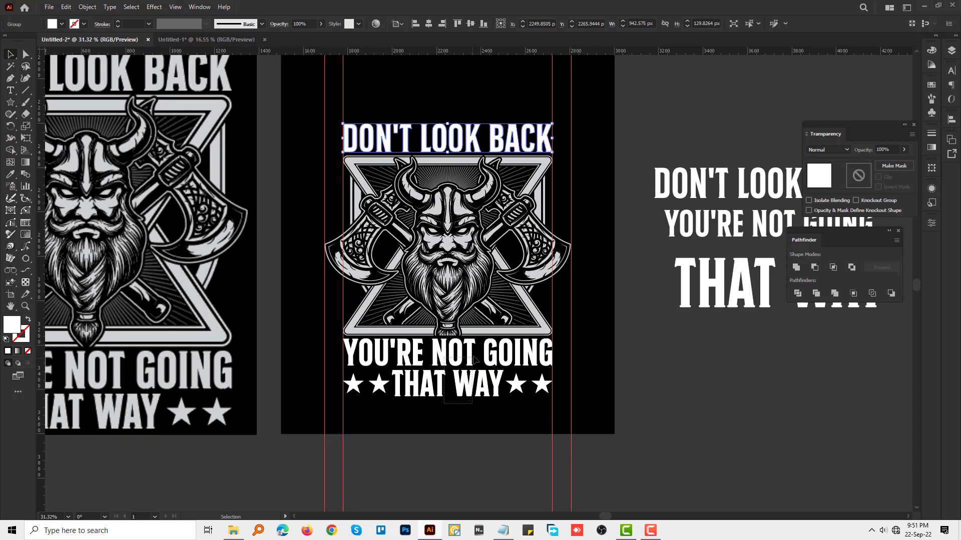
click(475, 360)
shift+click(455, 140)
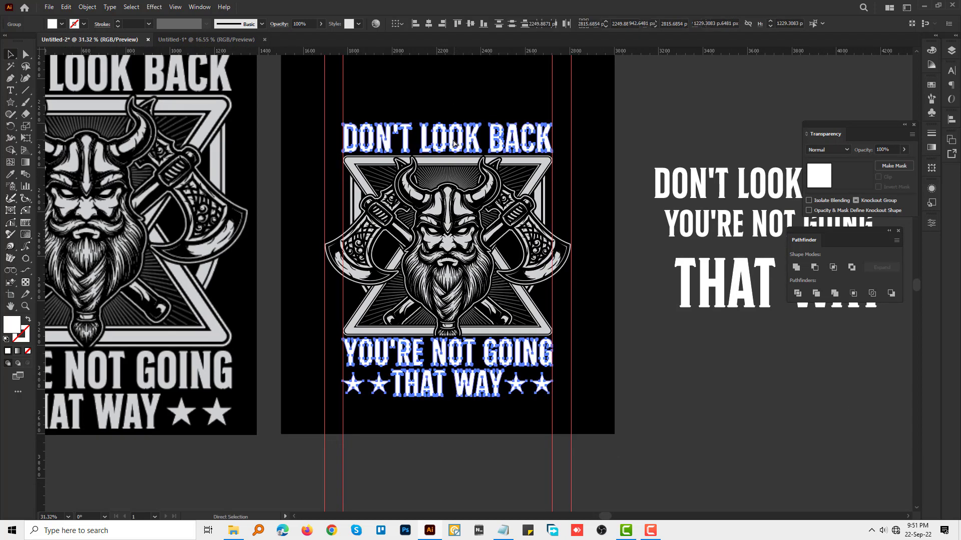
key(i)
click(444, 240)
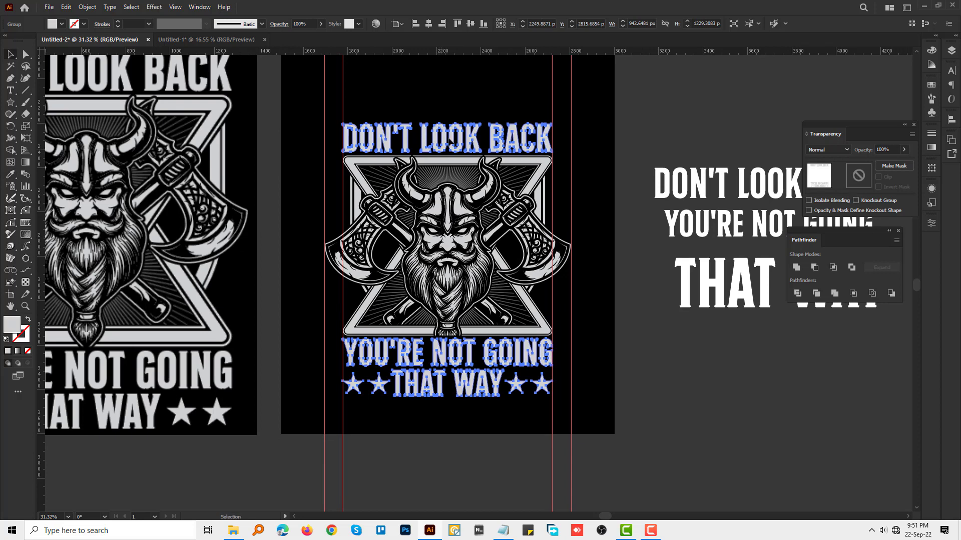
key(ctrl+shift+a)
scroll(732, 301, down, 2)
scroll(731, 300, down, 2)
Move the grunge texture over the artboard and scale it to cover the whole design
scroll(732, 300, down, 2)
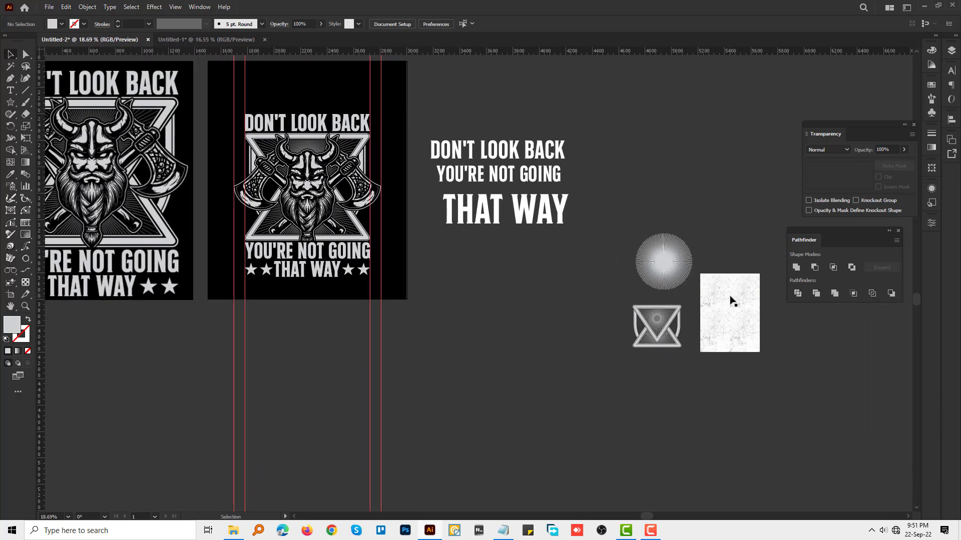
drag(730, 300, 403, 202)
click(307, 123)
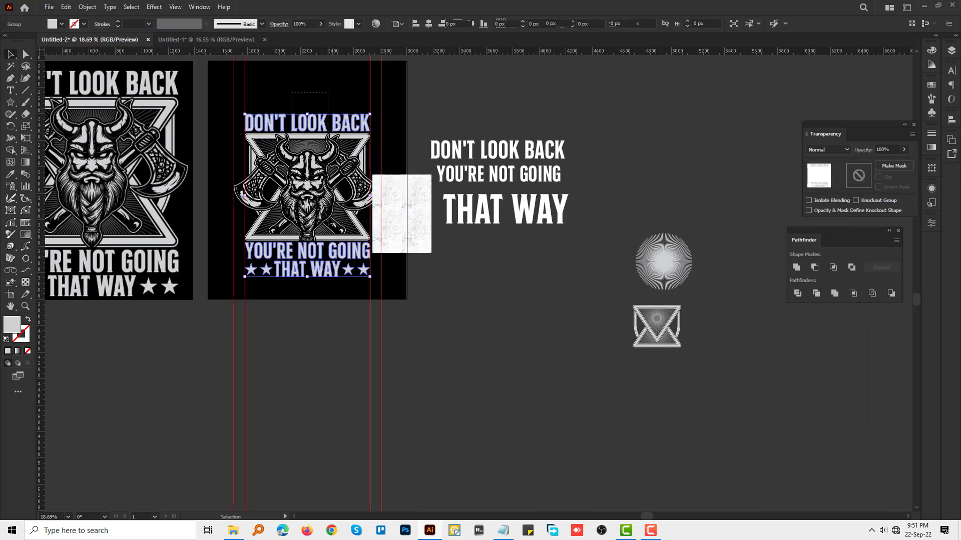
drag(395, 215, 265, 134)
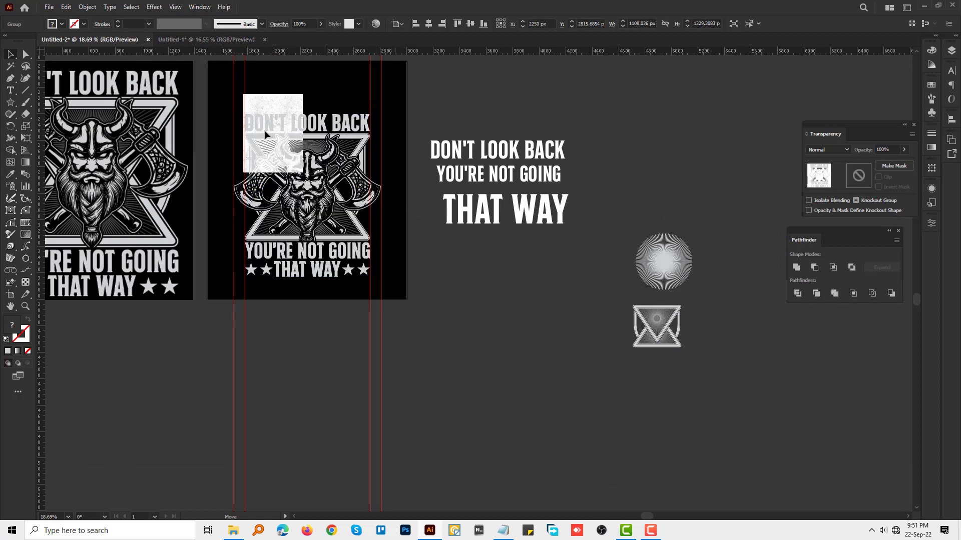
drag(293, 175, 409, 327)
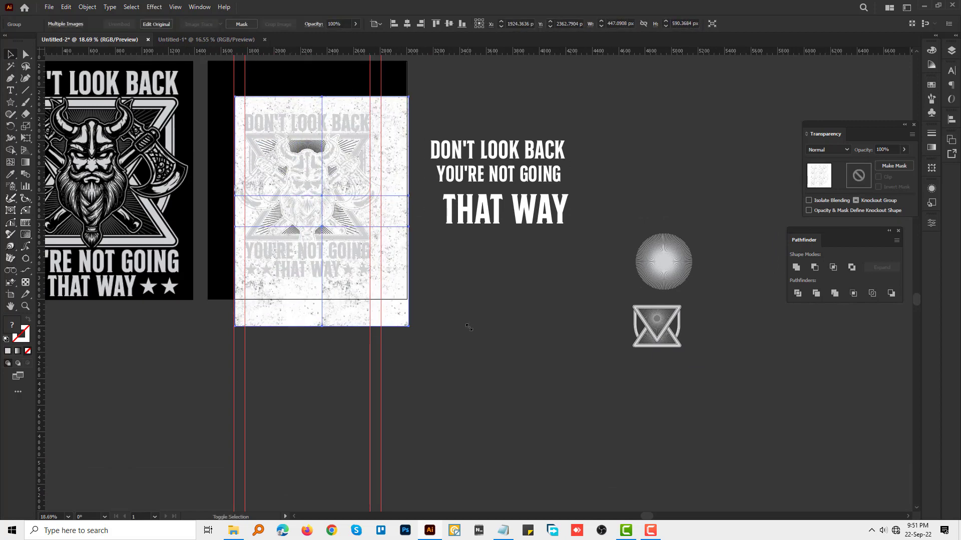
mouse_move(337, 313)
mouse_down()
mouse_move(305, 283)
mouse_move(316, 289)
mouse_up()
Cut the texture, make an opacity mask on the viking design, and paste the texture in
click(316, 289)
key(Delete)
click(307, 226)
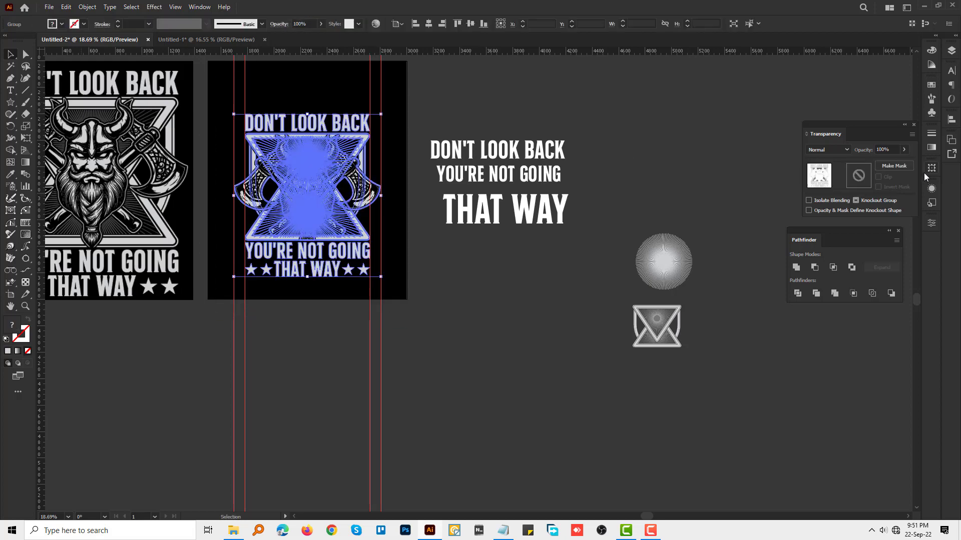
click(885, 178)
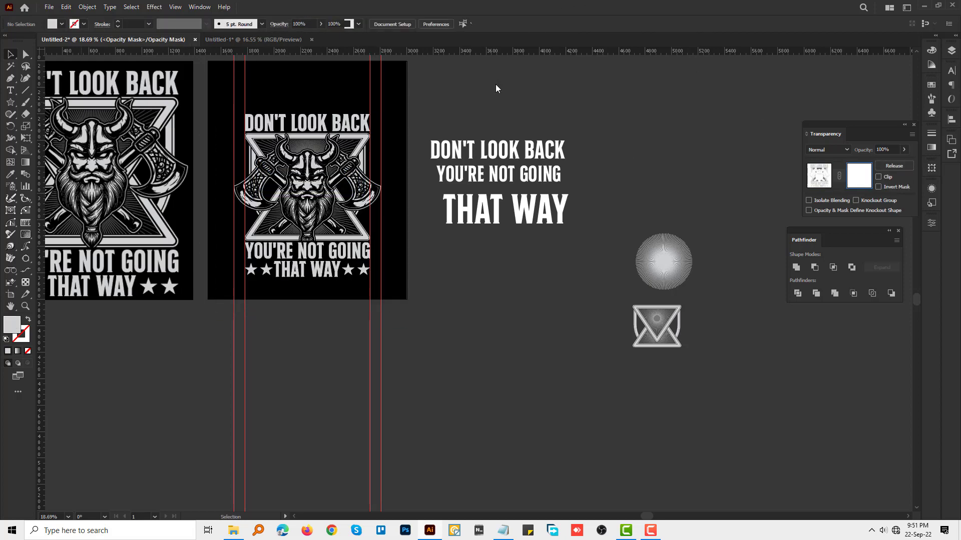
scroll(496, 88, up, 3)
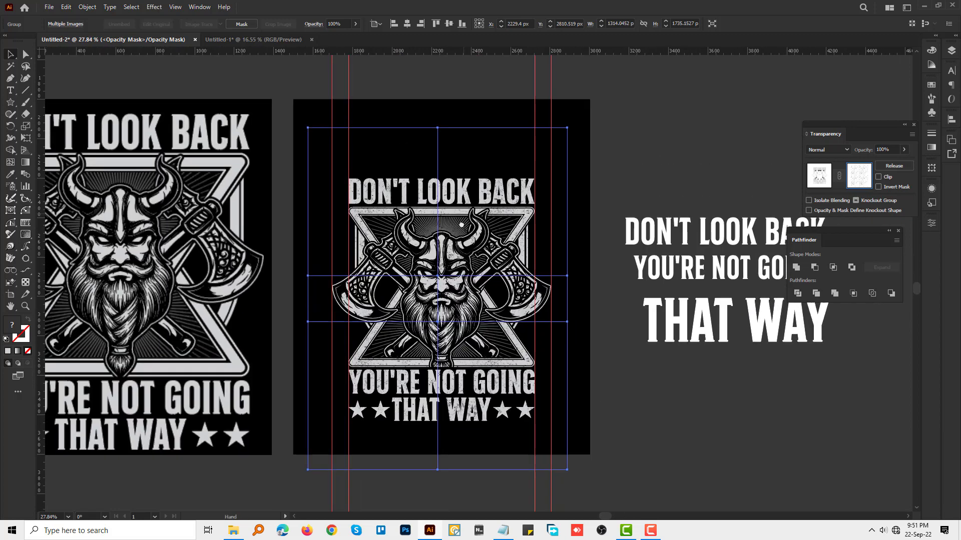
drag(442, 128, 438, 171)
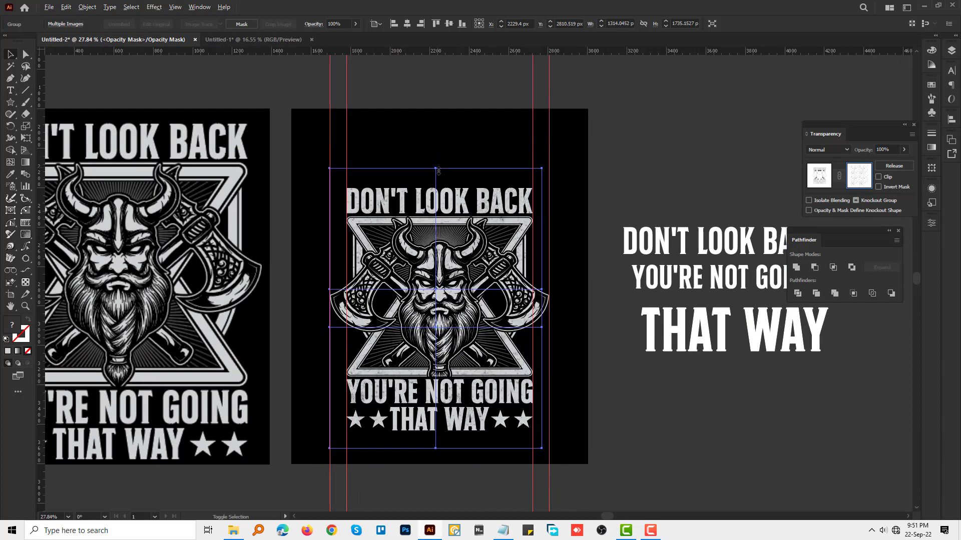
click(816, 184)
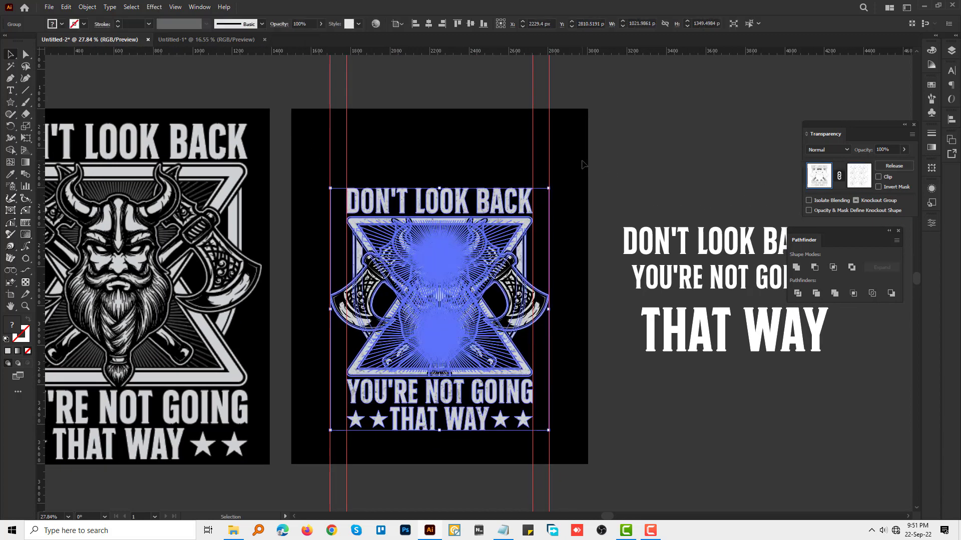
scroll(433, 290, up, 5)
scroll(433, 290, down, 3)
scroll(433, 290, down, 3)
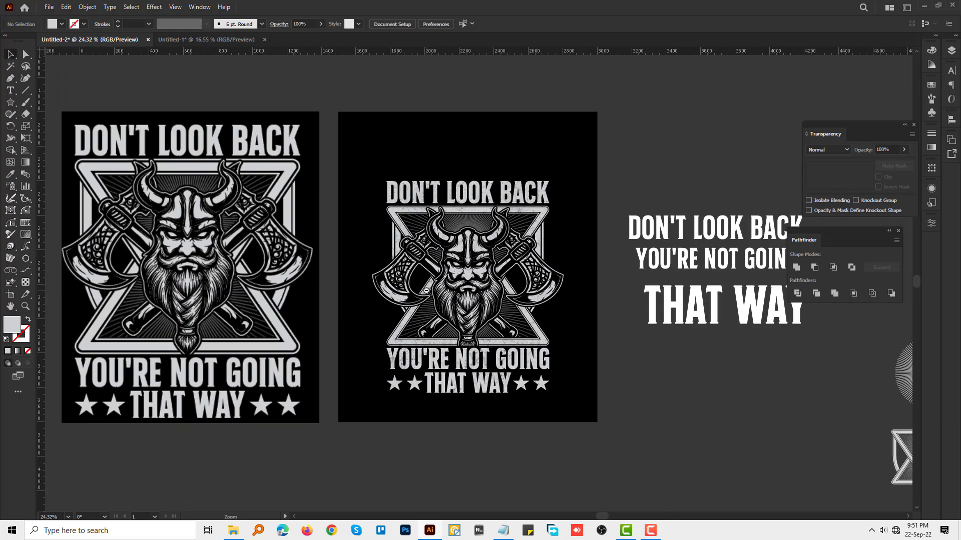